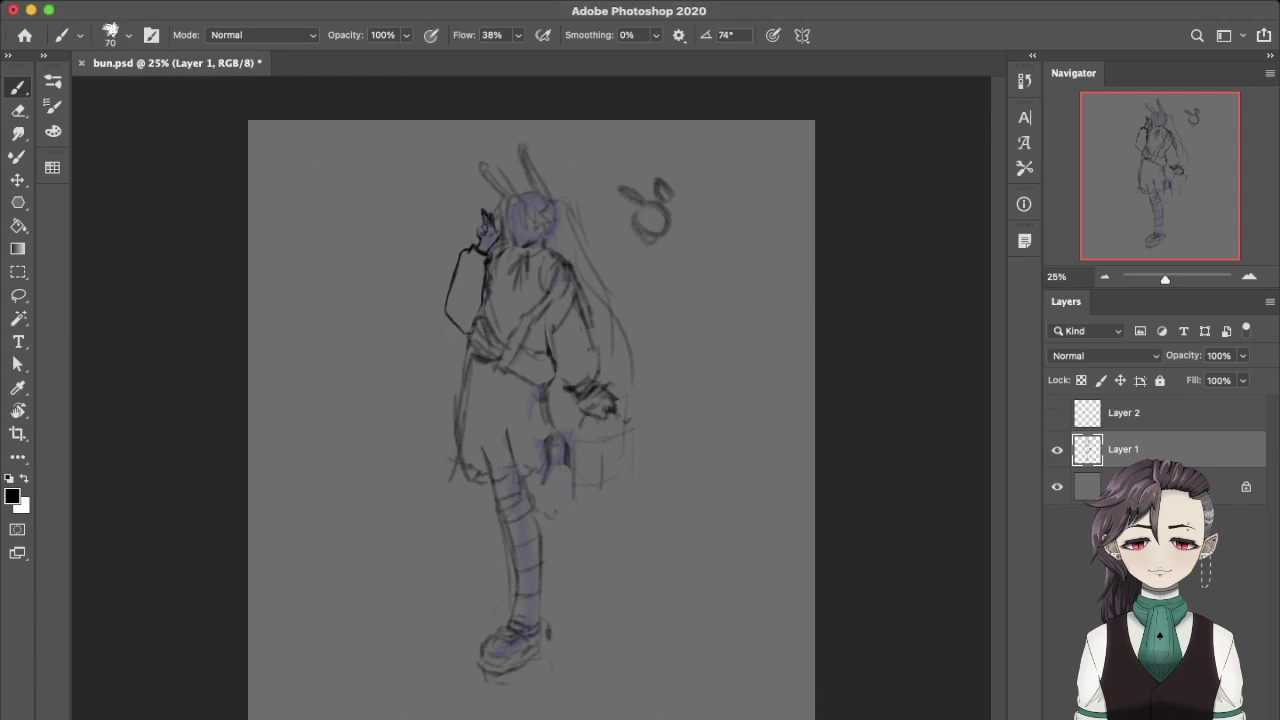
Erase the bun doodle beside the sketch using a lasso selection.
key("l")
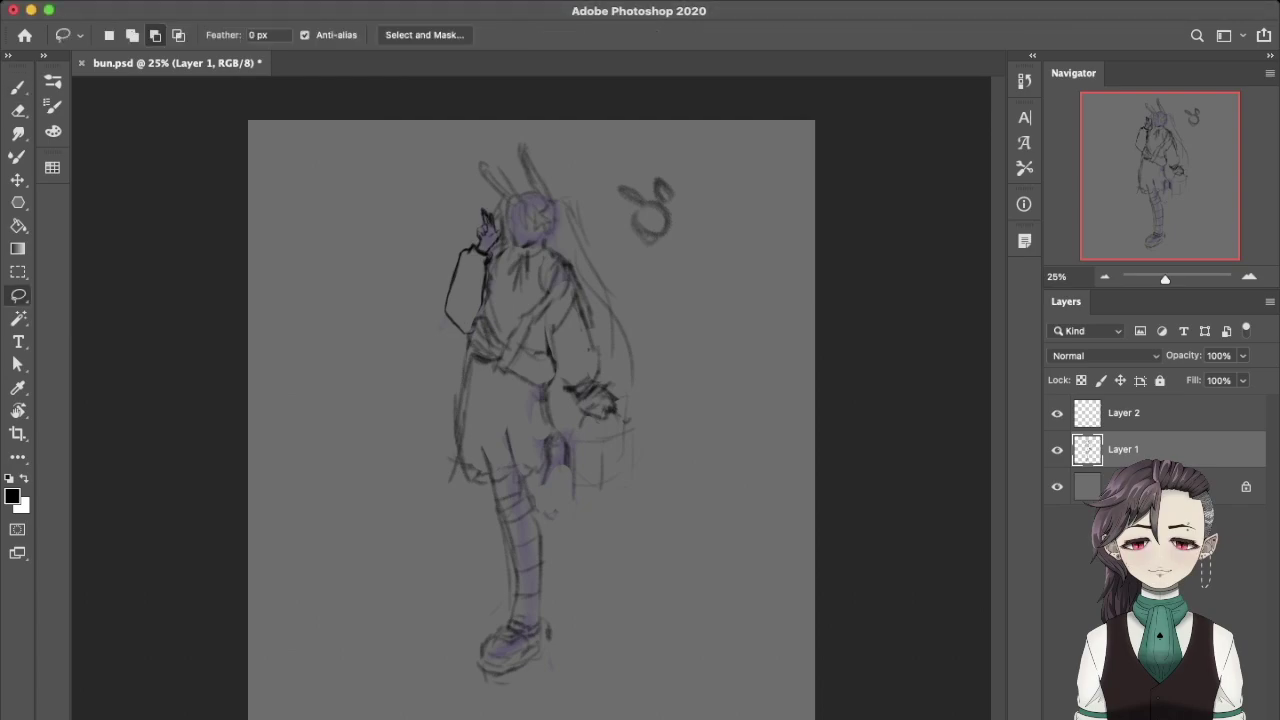
left_click_drag(625, 123, 588, 156)
key("Delete")
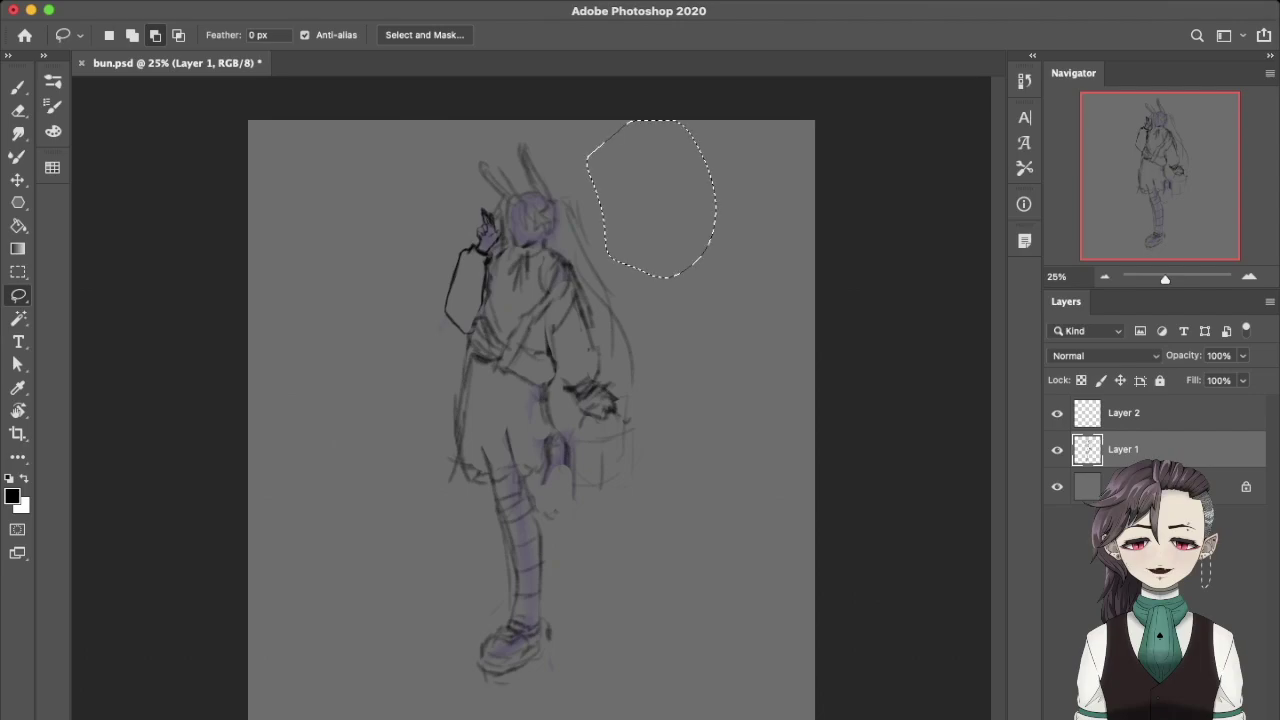
key("ctrl+d")
Hide the first sketch layer and make Layer 2 the working layer.
key("ctrl+a")
key("Delete")
key("alt+bracketright")
key("ctrl+z")
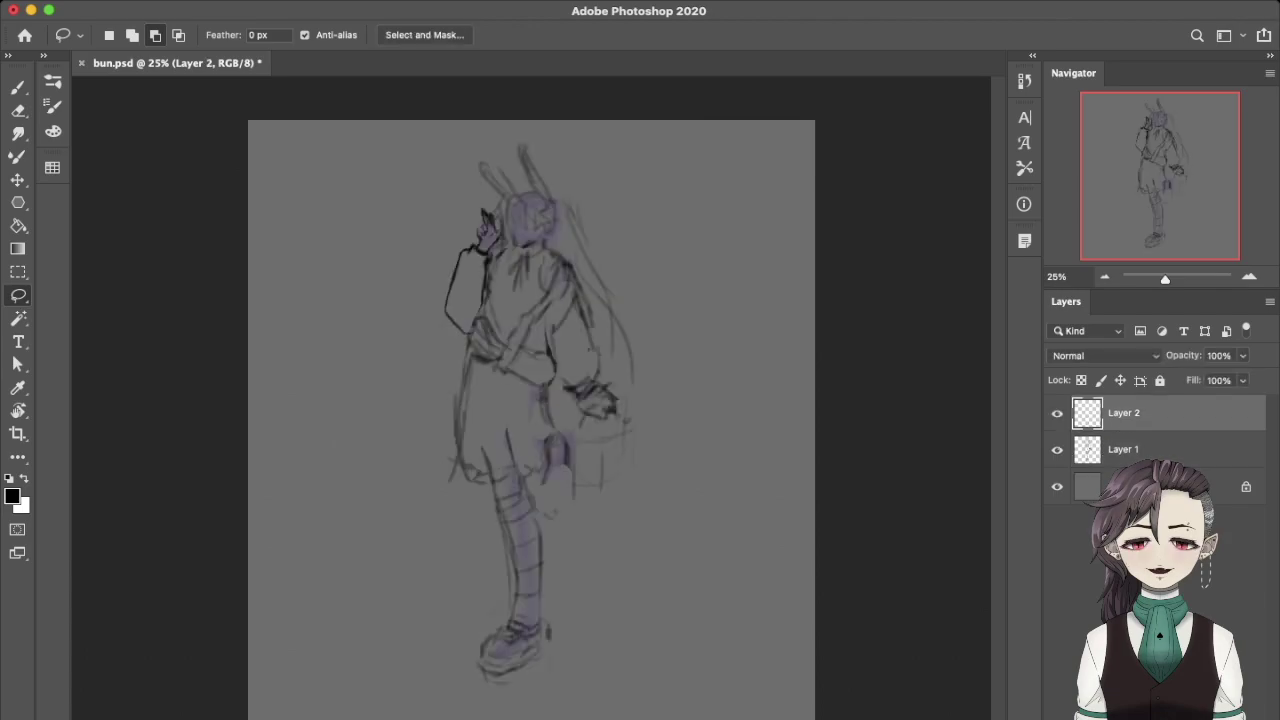
key("ctrl+z")
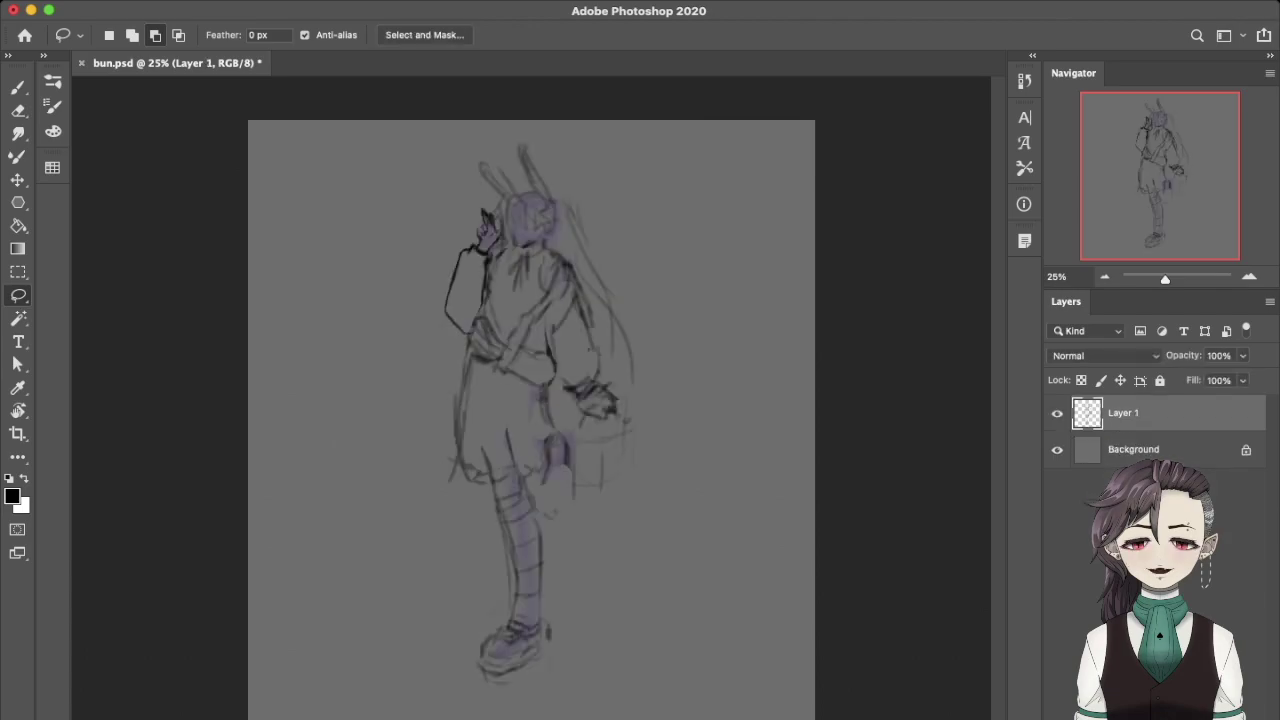
key("ctrl+shift+z")
left_click(1057, 449)
Try several curved head strokes with a larger brush, undoing each one.
key("b")
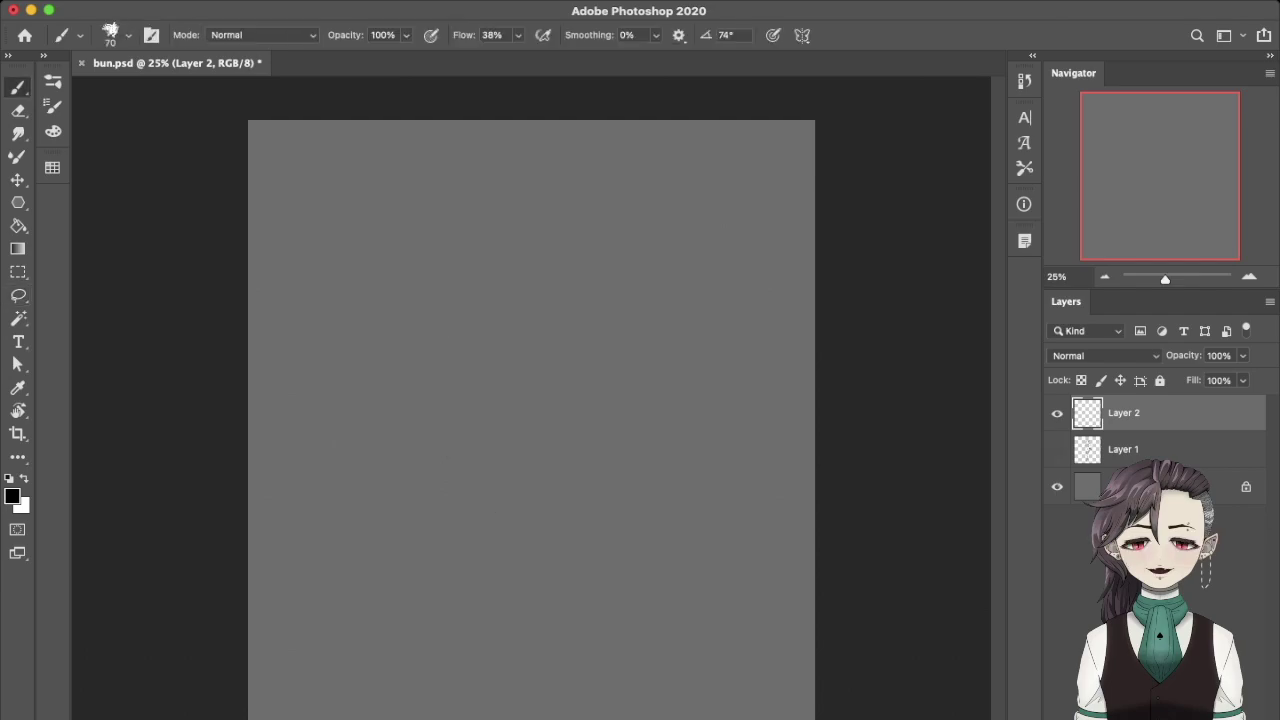
left_click_drag(398, 220, 386, 302)
key("ctrl+z")
key("bracketright")
left_click_drag(424, 196, 484, 260)
key("ctrl+z")
mouse_move(400, 222)
left_mouse_down()
mouse_move(465, 244)
mouse_move(474, 288)
left_mouse_up()
key("ctrl+z")
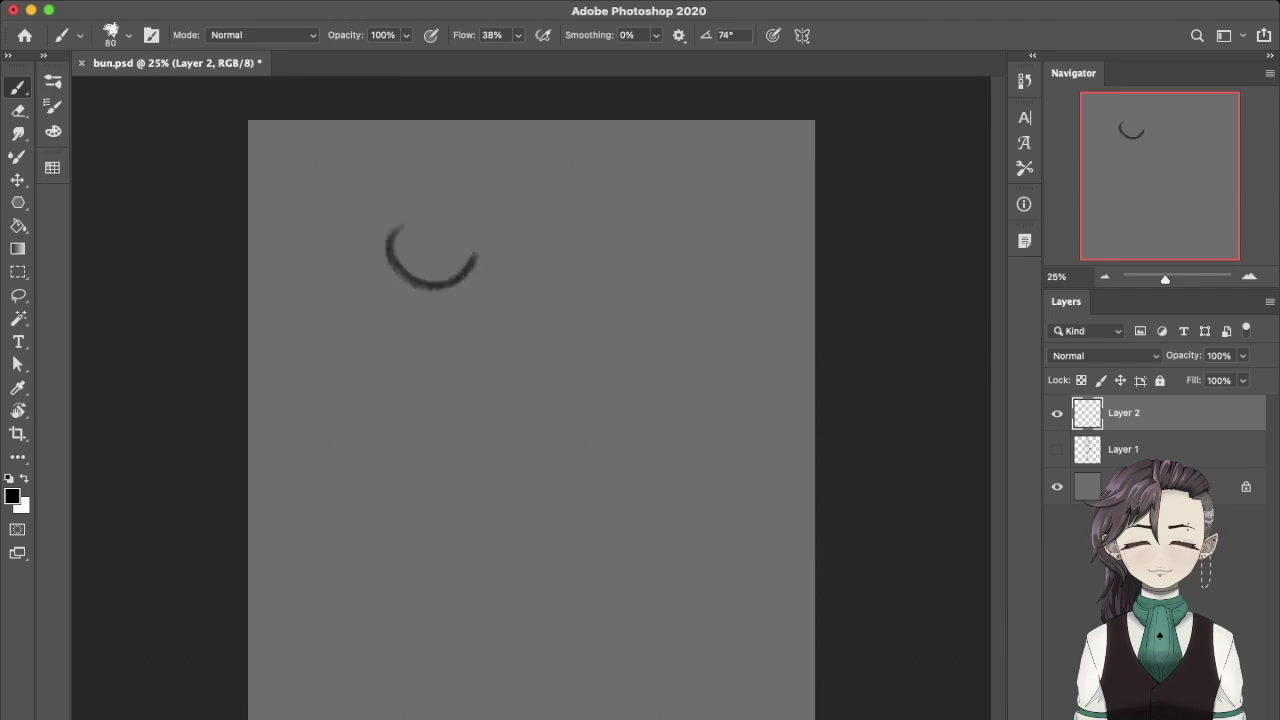
key("ctrl+z")
Draw the lower and top arcs of the round head, plus a short stroke below.
left_click_drag(404, 222, 462, 280)
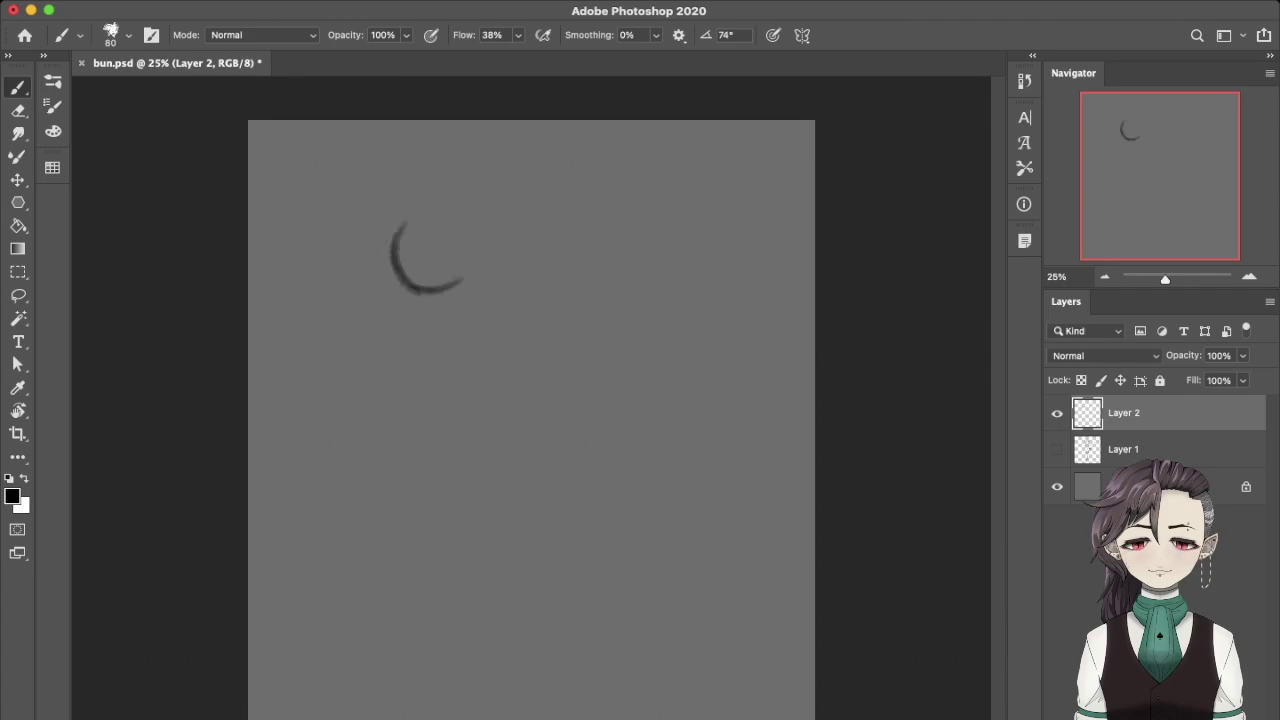
left_click_drag(403, 222, 488, 250)
key("ctrl+z")
mouse_move(398, 226)
left_mouse_down()
mouse_move(484, 256)
mouse_move(470, 236)
mouse_move(420, 292)
left_mouse_up()
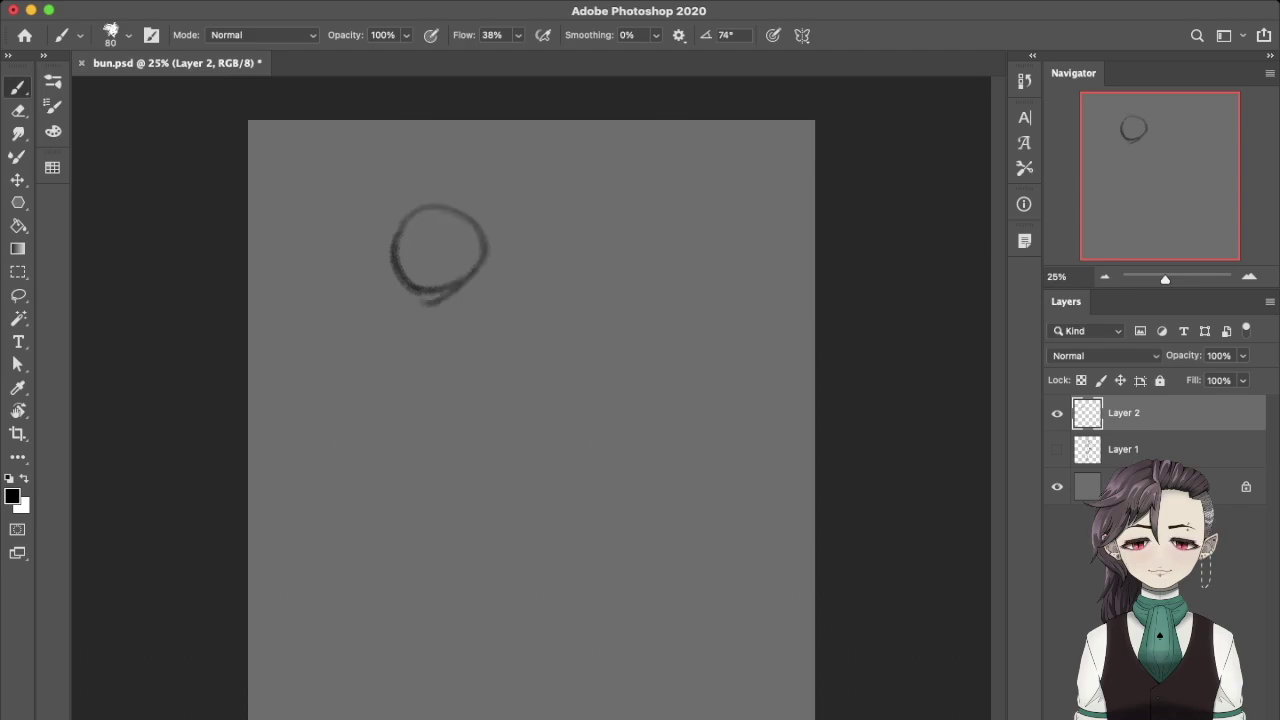
mouse_move(484, 256)
left_mouse_down()
mouse_move(458, 318)
mouse_move(465, 300)
left_mouse_up()
key("ctrl+z")
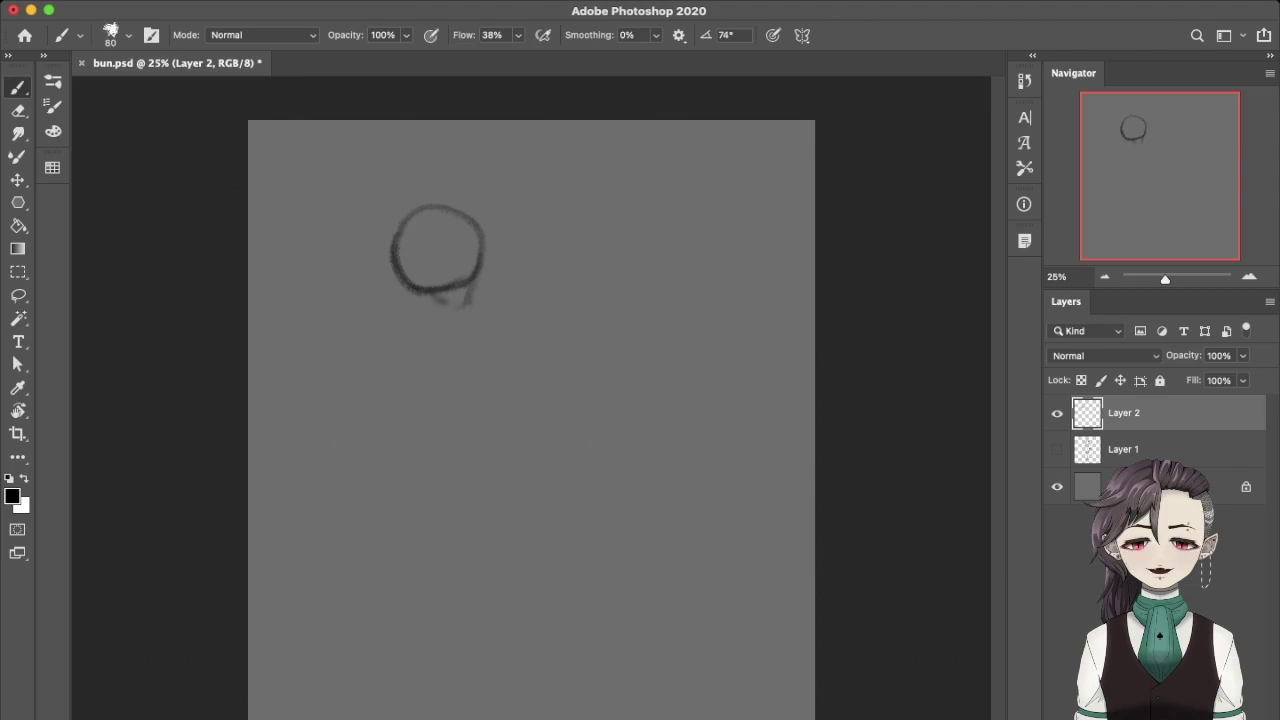
left_click_drag(420, 295, 410, 320)
Erase the failed head and leftover strokes with lasso selections, then resume brushing.
key("l")
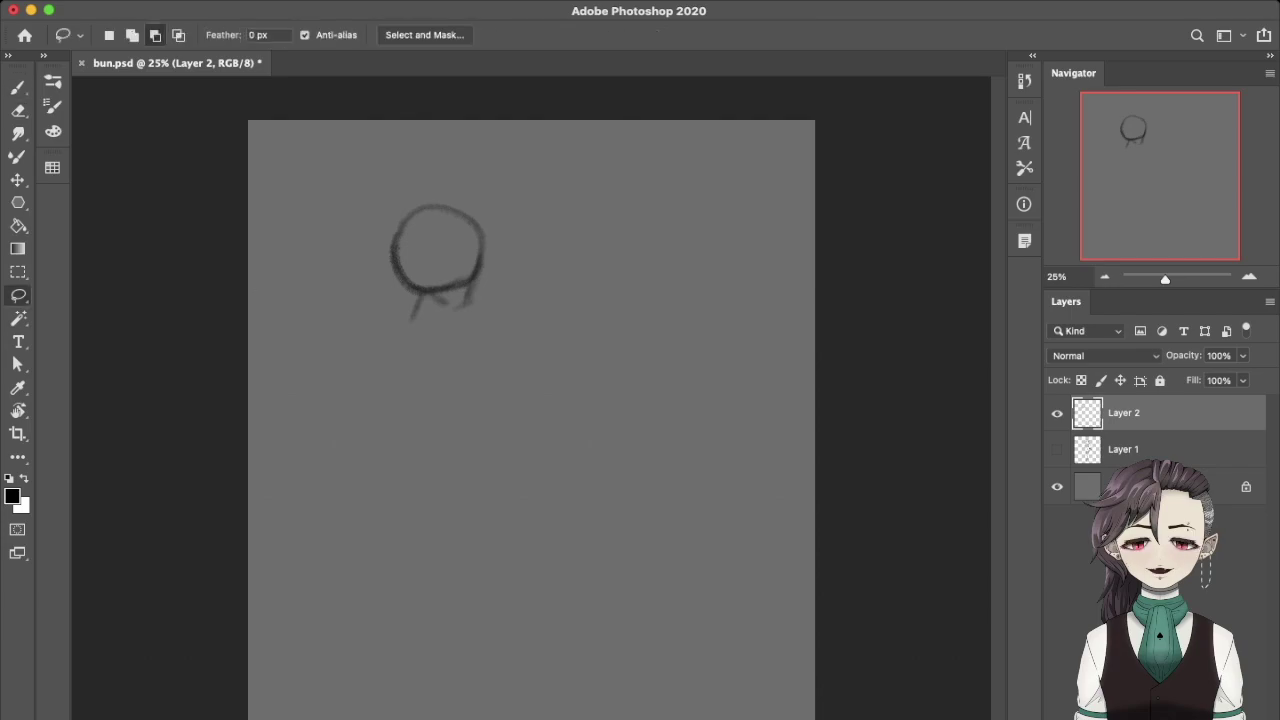
left_click_drag(463, 228, 388, 354)
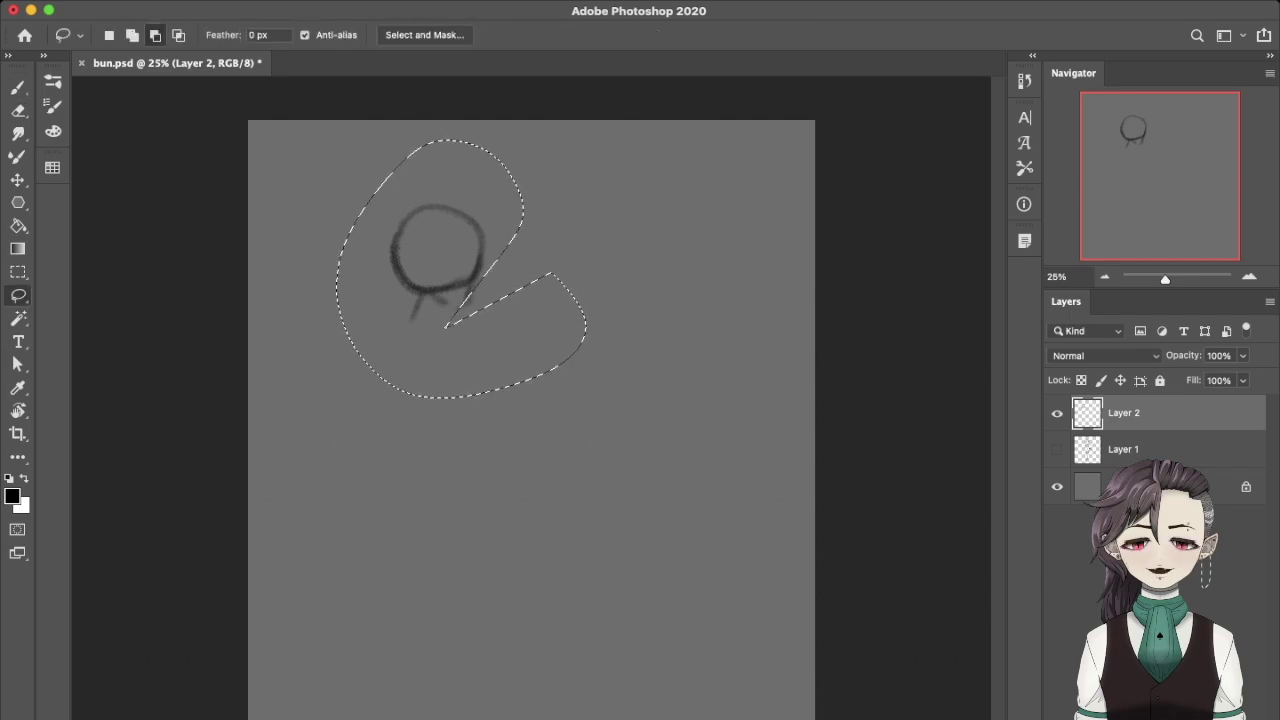
key("Delete")
key("ctrl+d")
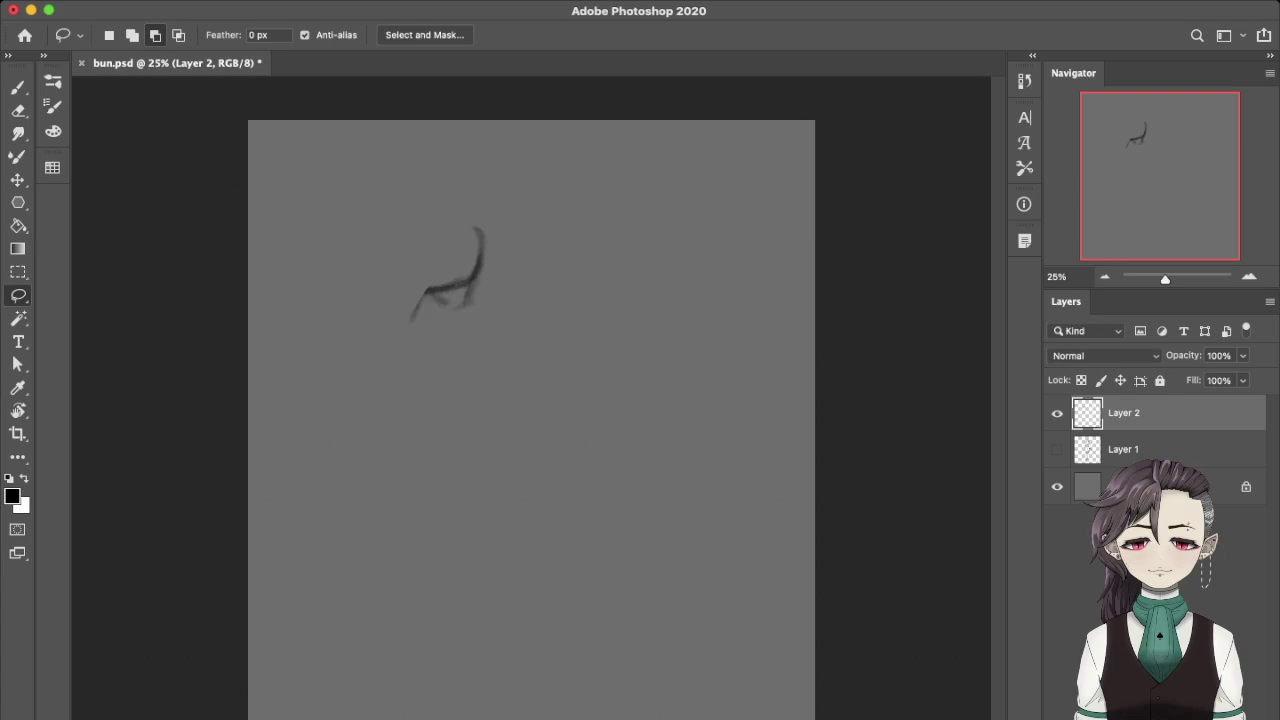
mouse_move(443, 180)
left_mouse_down()
mouse_move(420, 192)
mouse_move(552, 186)
mouse_move(505, 165)
mouse_move(478, 272)
mouse_move(457, 211)
mouse_move(485, 197)
mouse_move(525, 255)
mouse_move(490, 288)
mouse_move(444, 266)
mouse_move(508, 270)
mouse_move(522, 256)
mouse_move(498, 308)
mouse_move(474, 320)
left_mouse_up()
key("Delete")
key("ctrl+d")
key("b")
key("ctrl+z")
key("ctrl+z")
Sketch the jaw, neck, shoulders and torso sides down toward the hips.
mouse_move(448, 276)
left_mouse_down()
mouse_move(468, 312)
mouse_move(500, 304)
mouse_move(430, 326)
mouse_move(418, 398)
left_mouse_up()
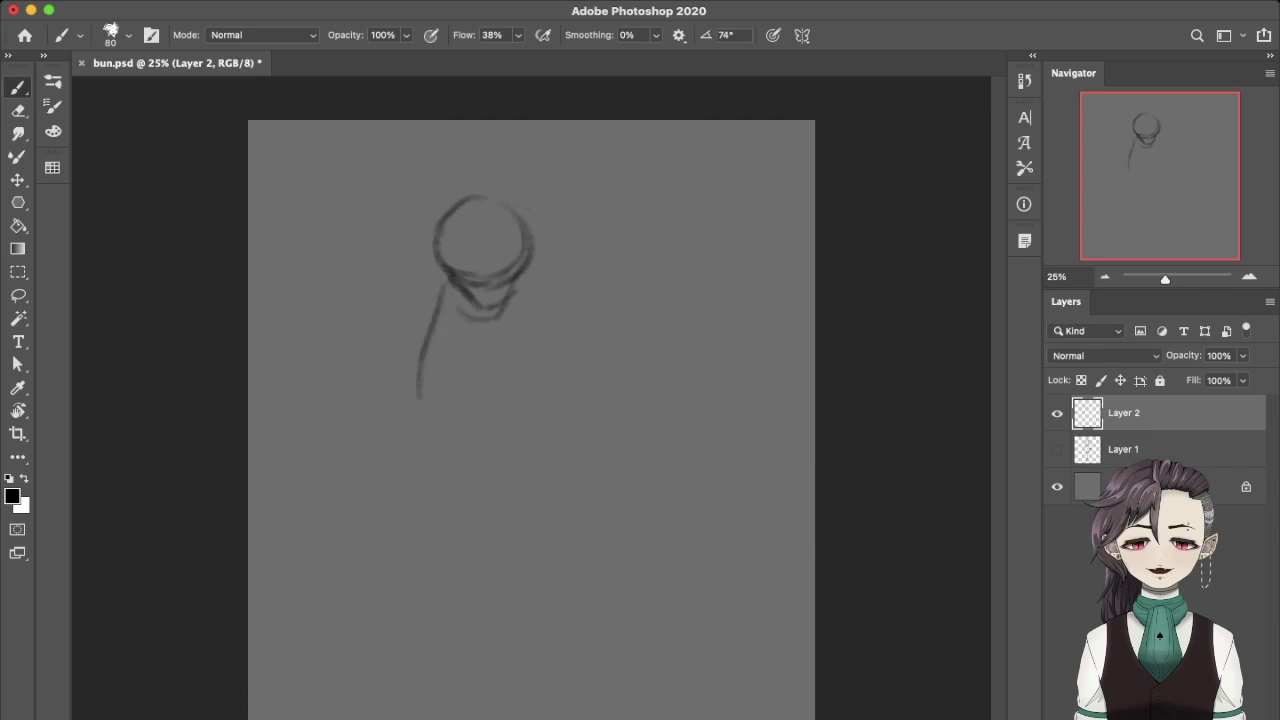
left_click_drag(406, 304, 392, 320)
mouse_move(444, 272)
left_mouse_down()
mouse_move(404, 306)
mouse_move(388, 350)
mouse_move(418, 396)
left_mouse_up()
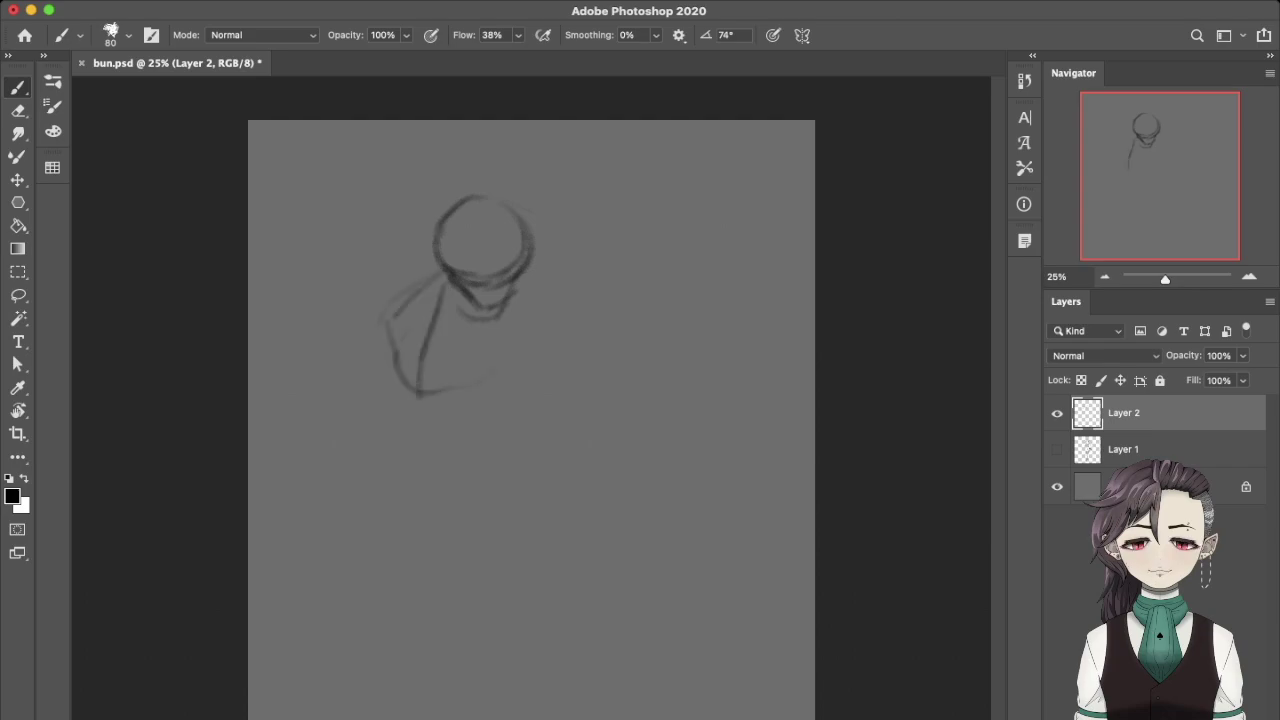
mouse_move(524, 304)
left_mouse_down()
mouse_move(530, 346)
mouse_move(542, 300)
mouse_move(518, 394)
left_mouse_up()
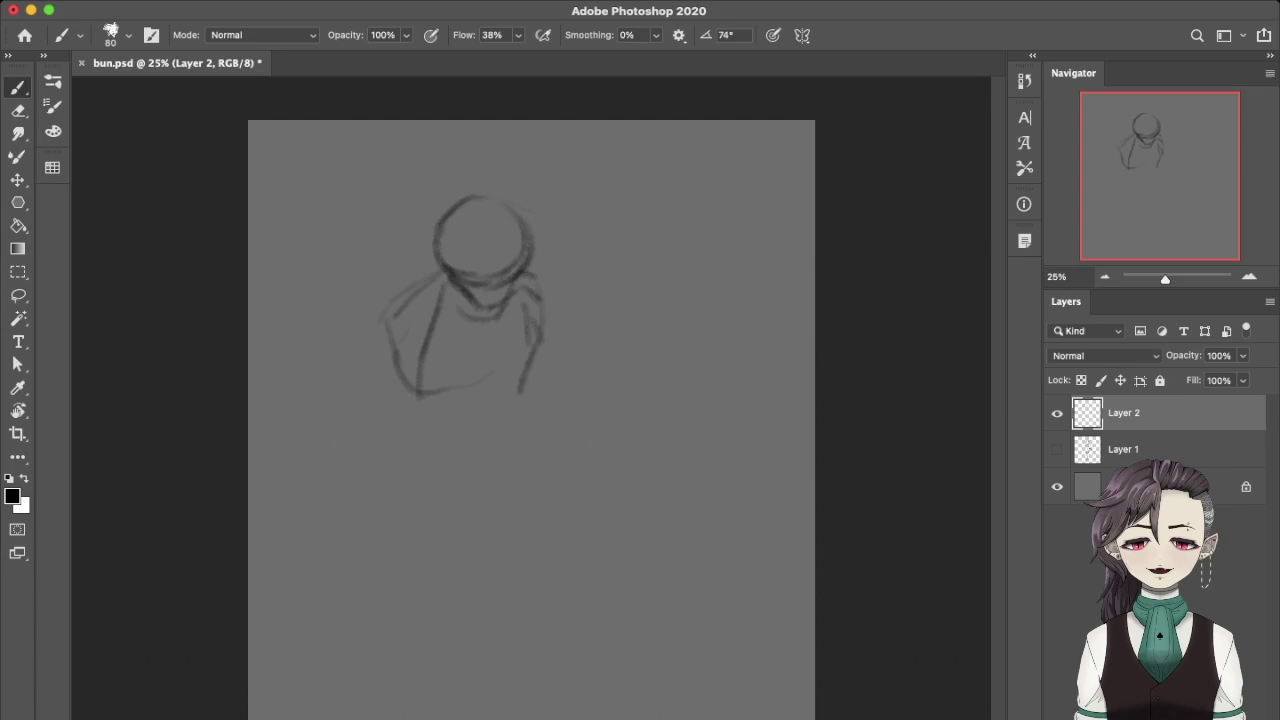
left_click_drag(540, 332, 514, 400)
mouse_move(418, 394)
left_mouse_down()
mouse_move(508, 416)
mouse_move(430, 416)
mouse_move(520, 400)
mouse_move(412, 446)
left_mouse_up()
left_click_drag(392, 316, 406, 394)
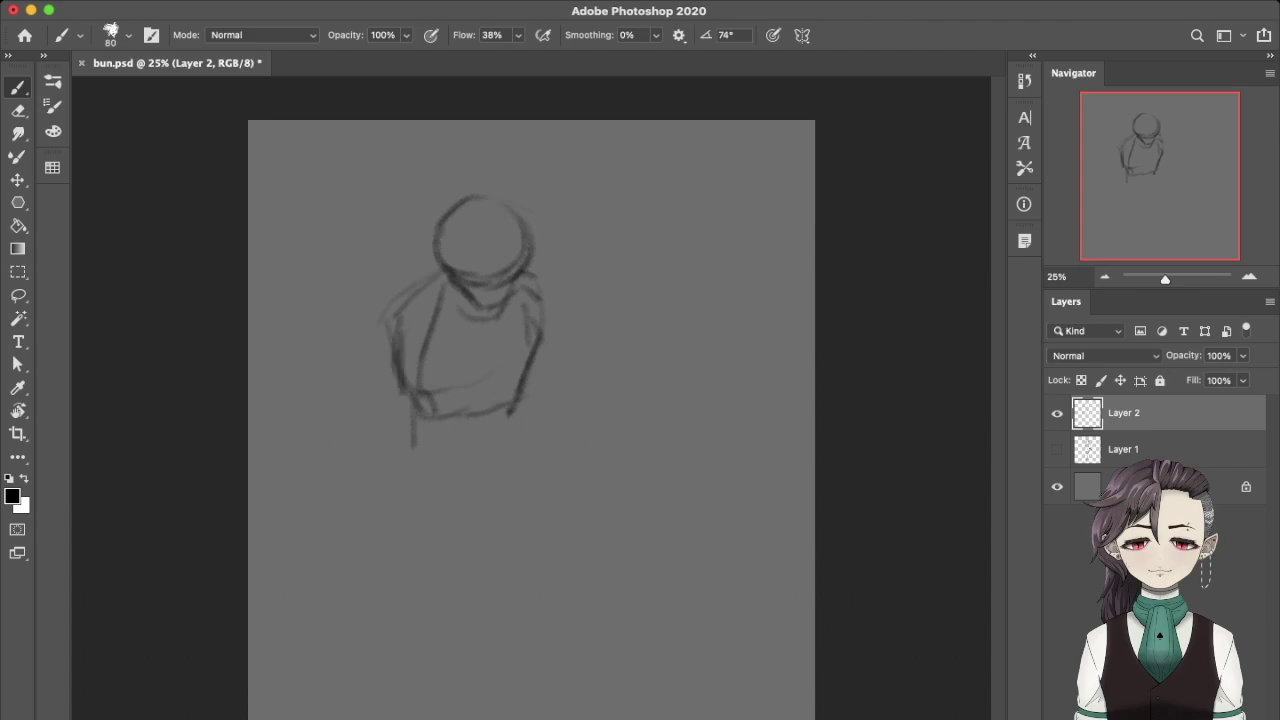
left_click_drag(404, 314, 410, 450)
left_click_drag(426, 454, 508, 450)
left_click_drag(498, 424, 500, 440)
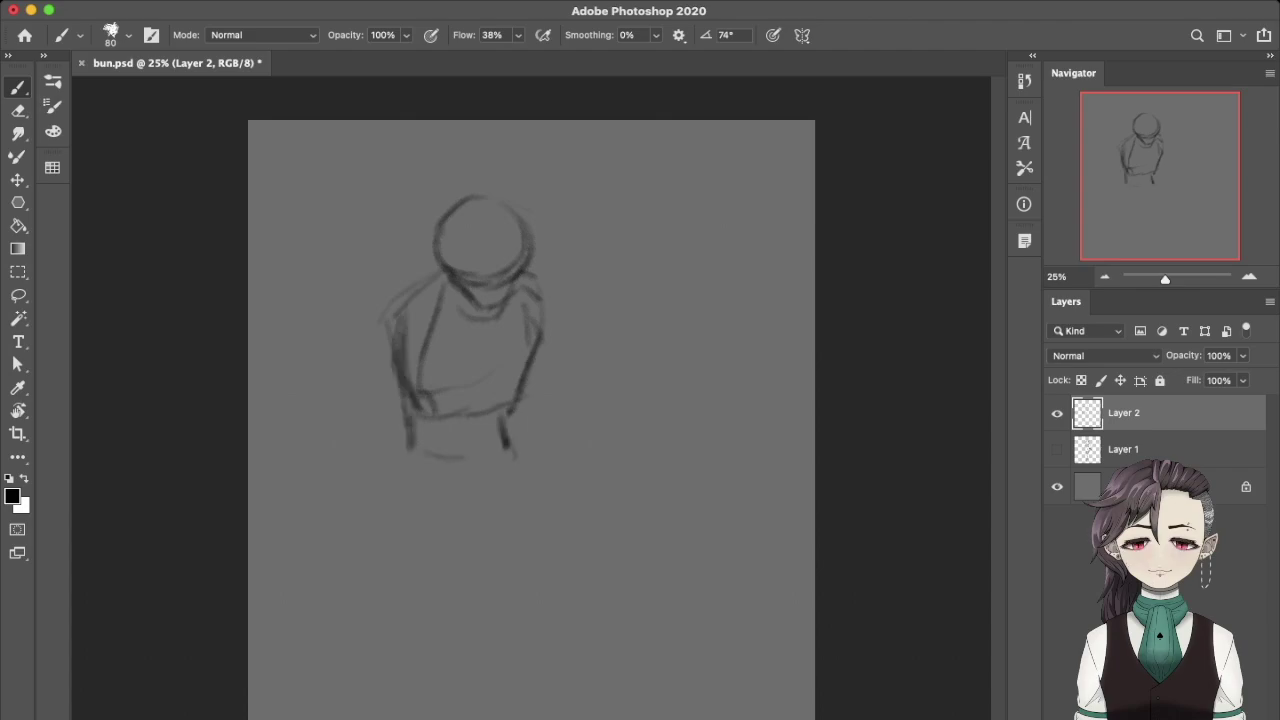
mouse_move(406, 442)
left_mouse_down()
mouse_move(400, 474)
mouse_move(432, 522)
left_mouse_up()
Add the skirt top, folds and edges, plus the first leg and hip lines.
left_click_drag(476, 472, 556, 502)
left_click_drag(480, 520, 496, 546)
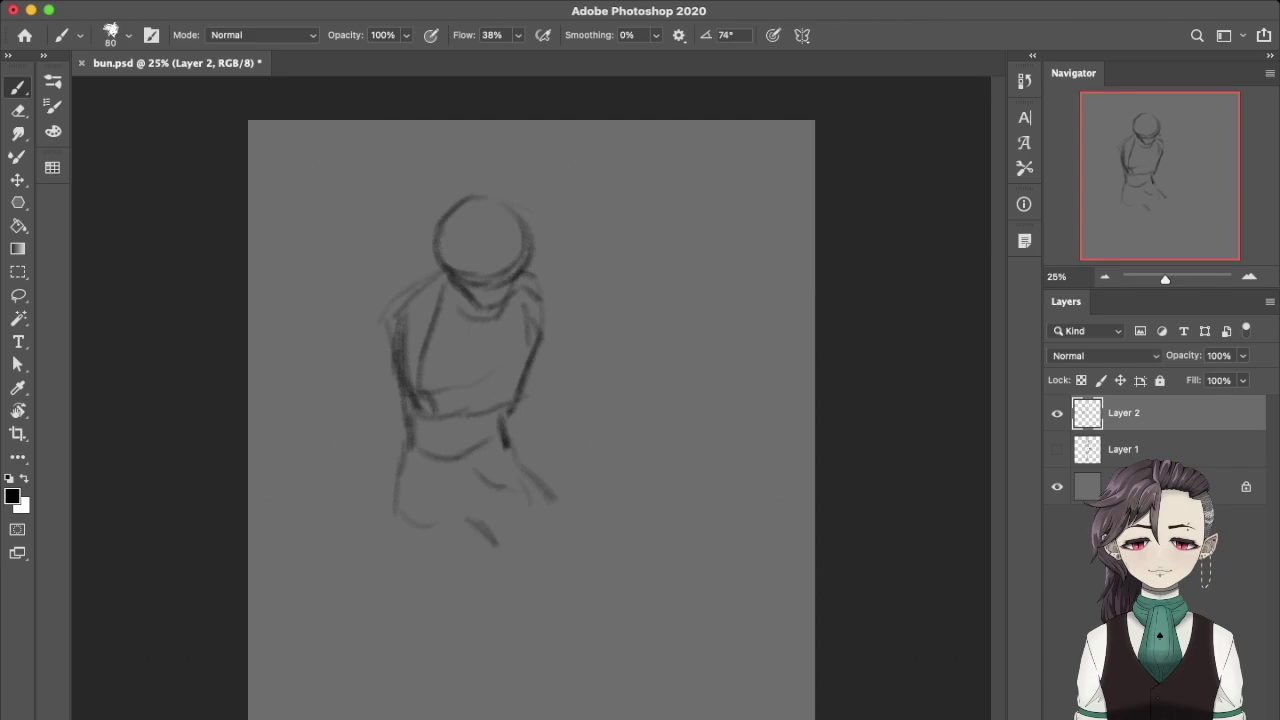
mouse_move(474, 498)
left_mouse_down()
mouse_move(488, 510)
mouse_move(456, 622)
left_mouse_up()
left_click_drag(476, 578, 430, 632)
left_click_drag(402, 582, 448, 666)
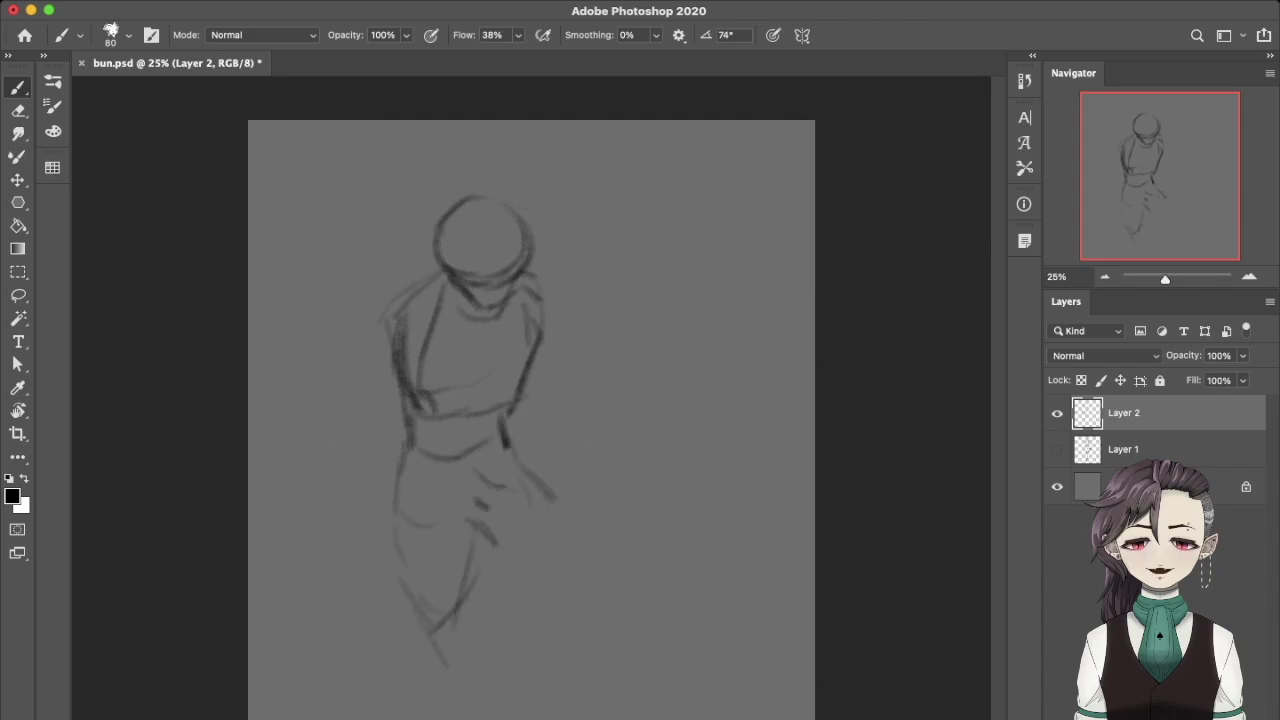
left_click_drag(480, 570, 500, 632)
mouse_move(398, 568)
left_mouse_down()
mouse_move(411, 666)
mouse_move(389, 686)
left_mouse_up()
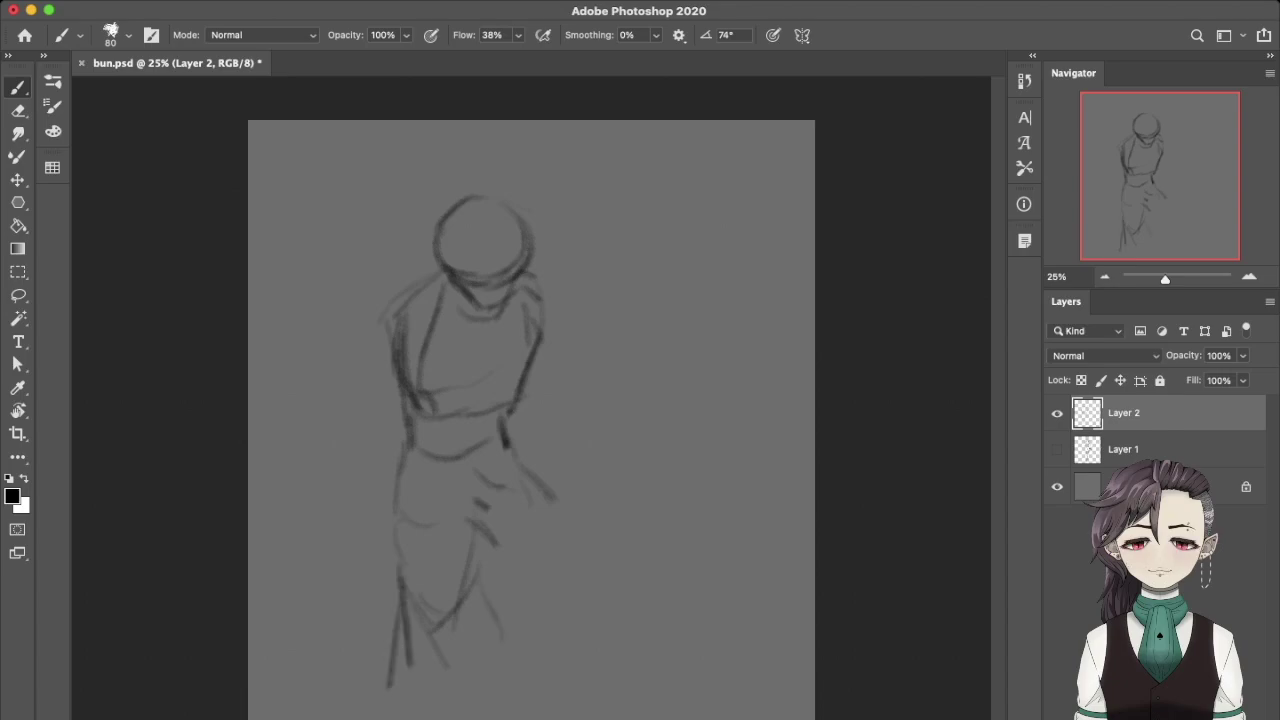
left_click_drag(466, 606, 448, 668)
left_click_drag(470, 544, 453, 590)
mouse_move(398, 443)
left_mouse_down()
mouse_move(378, 504)
mouse_move(400, 557)
left_mouse_up()
key("ctrl+z")
key("ctrl+z")
left_click_drag(484, 508, 484, 570)
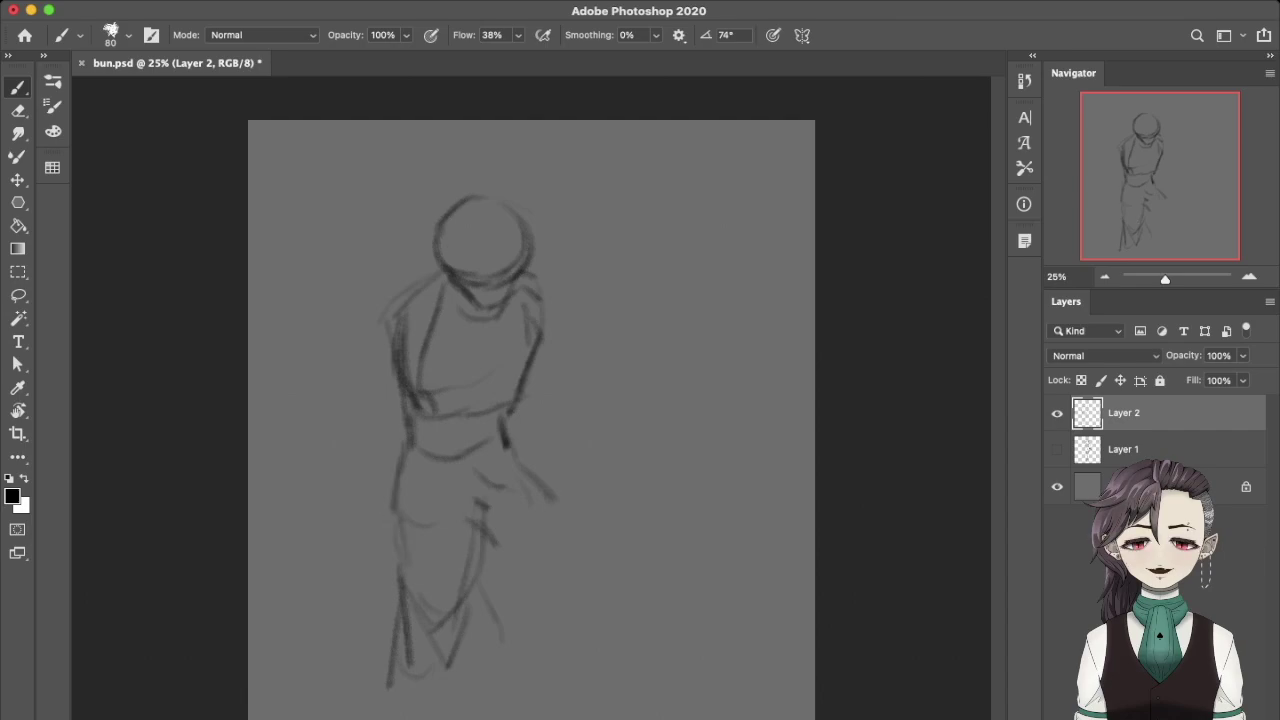
key("ctrl+z")
left_click_drag(467, 498, 465, 568)
Sketch both lower legs and the raised right leg, then lasso around the lower leg.
mouse_move(473, 494)
left_mouse_down()
mouse_move(470, 558)
mouse_move(402, 614)
mouse_move(366, 700)
left_mouse_up()
left_click_drag(452, 616, 418, 718)
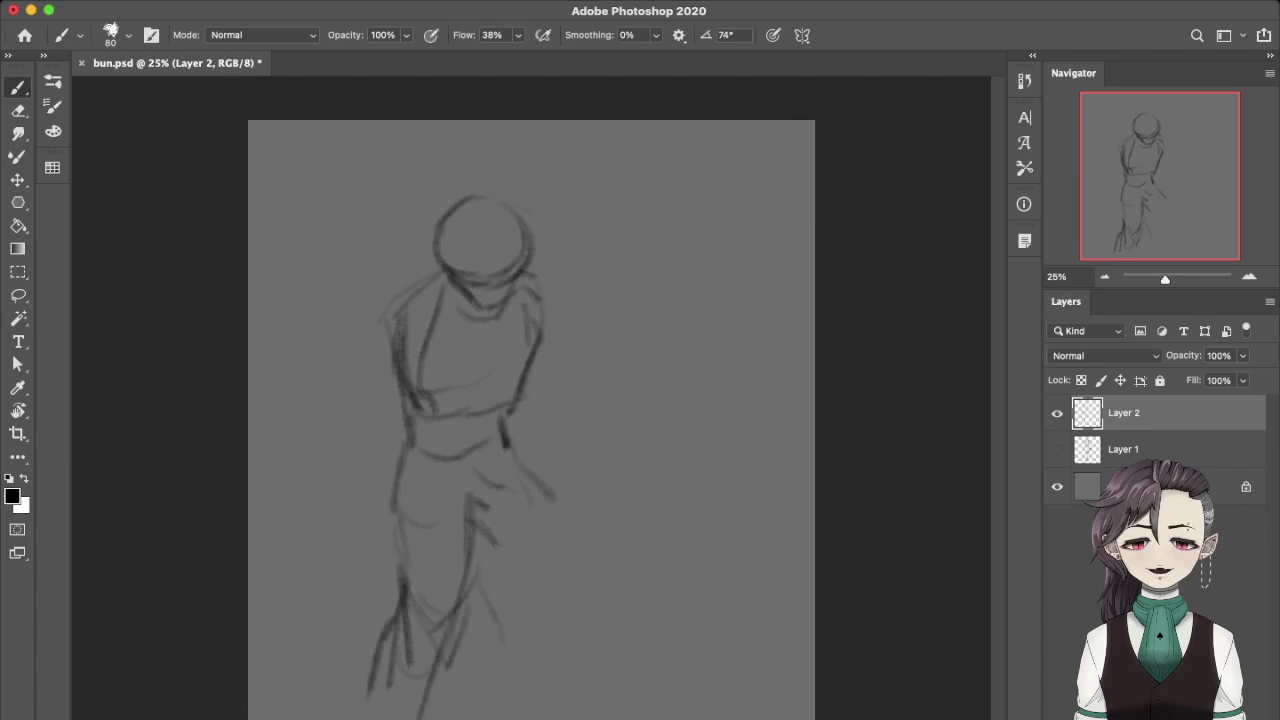
mouse_move(480, 526)
left_mouse_down()
mouse_move(494, 576)
mouse_move(508, 564)
mouse_move(518, 580)
left_mouse_up()
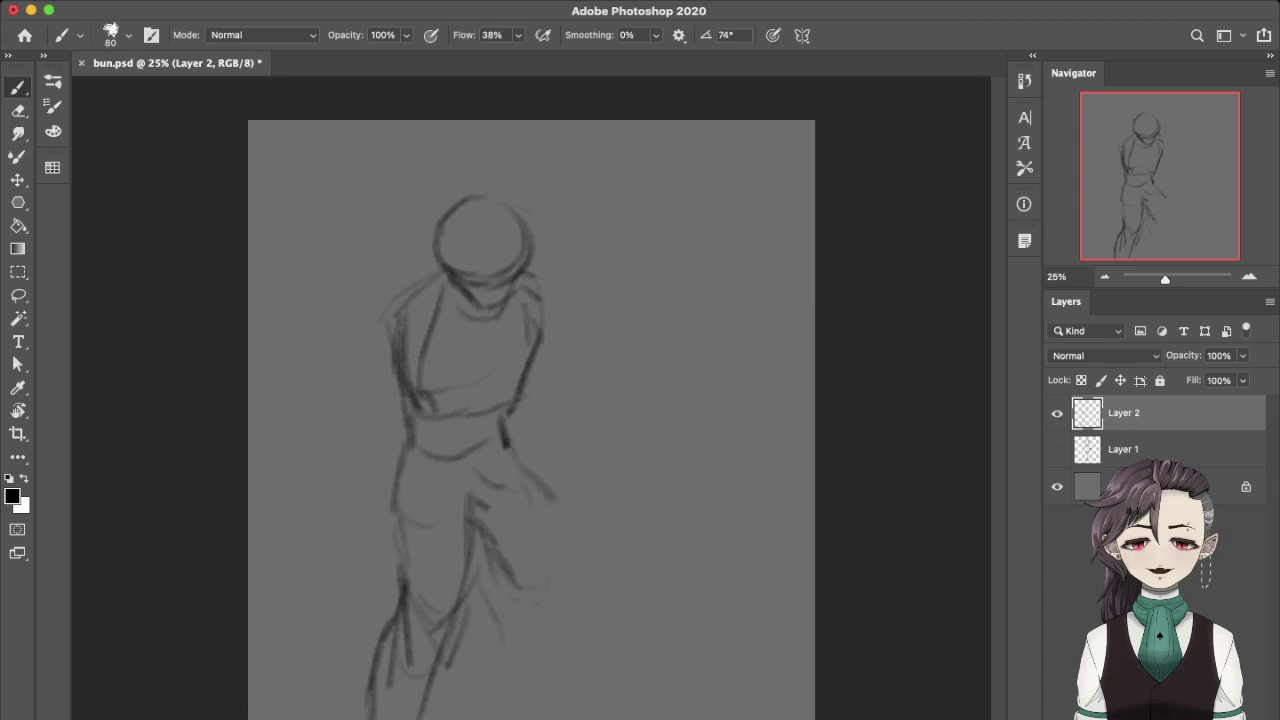
left_click_drag(530, 468, 568, 542)
mouse_move(528, 476)
left_mouse_down()
mouse_move(572, 550)
mouse_move(504, 578)
mouse_move(584, 594)
left_mouse_up()
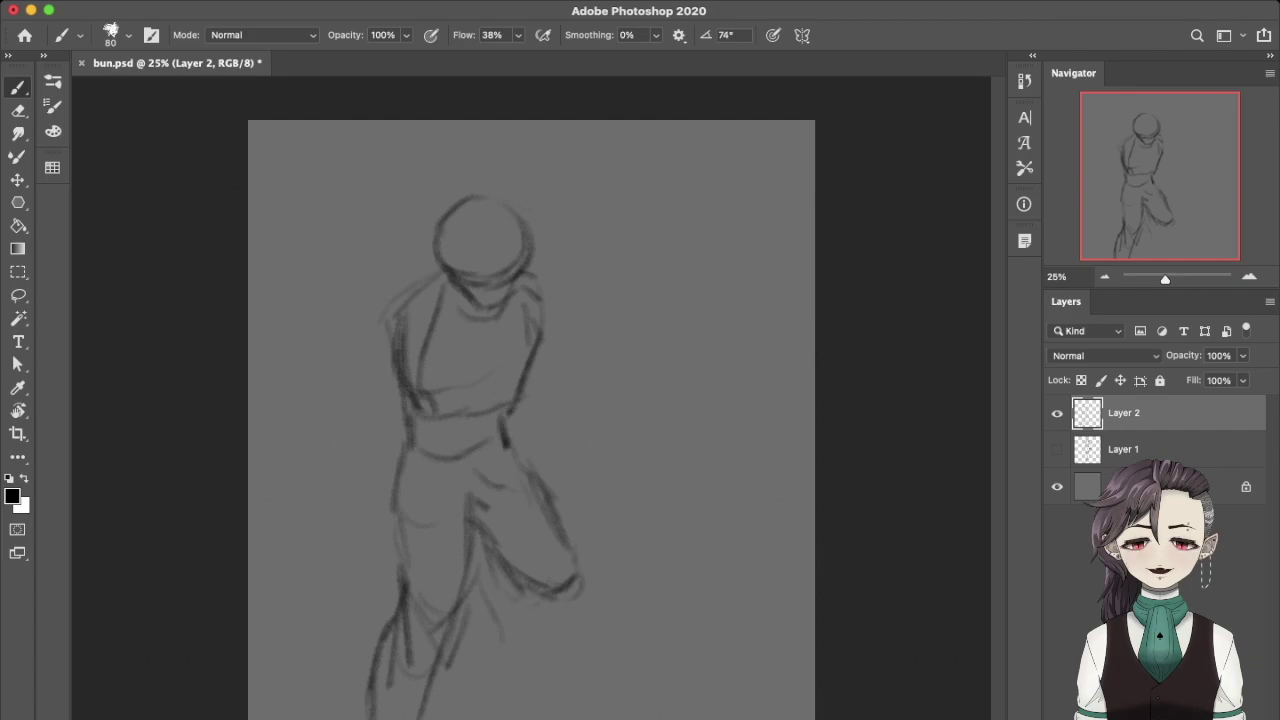
left_click_drag(528, 578, 522, 714)
left_click_drag(580, 582, 558, 690)
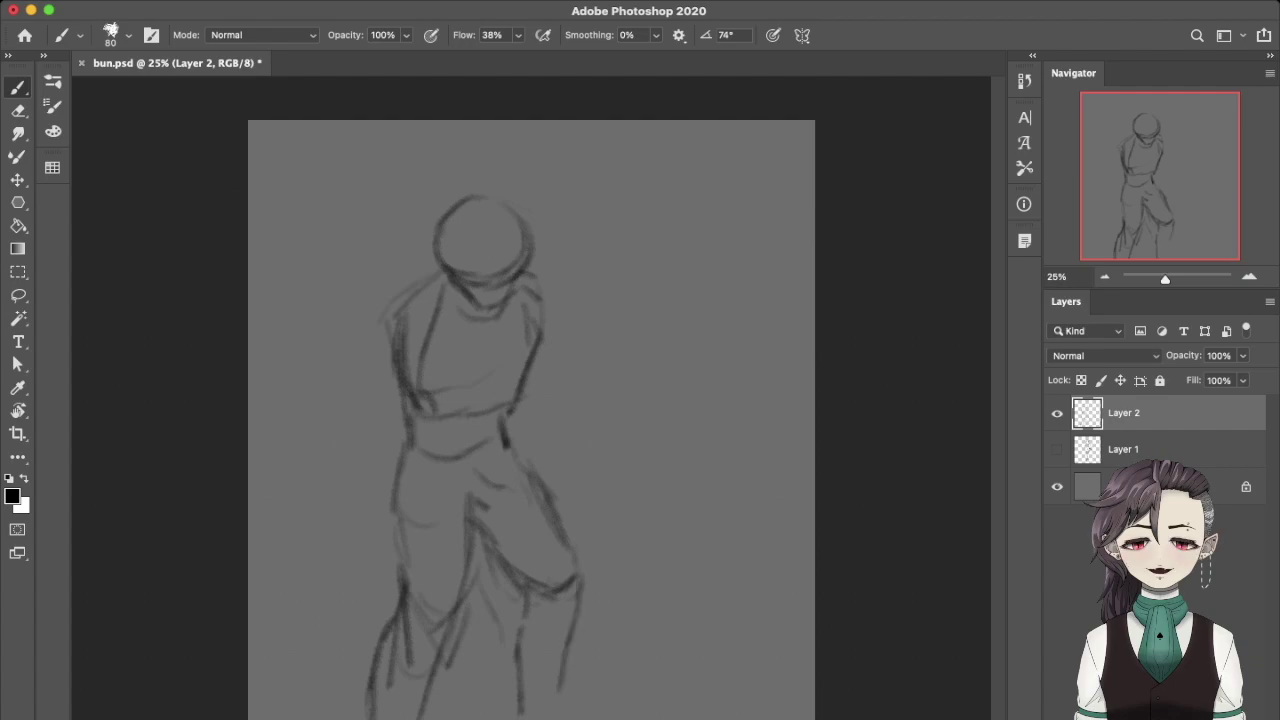
mouse_move(576, 626)
left_mouse_down()
mouse_move(552, 718)
mouse_move(517, 628)
mouse_move(515, 702)
left_mouse_up()
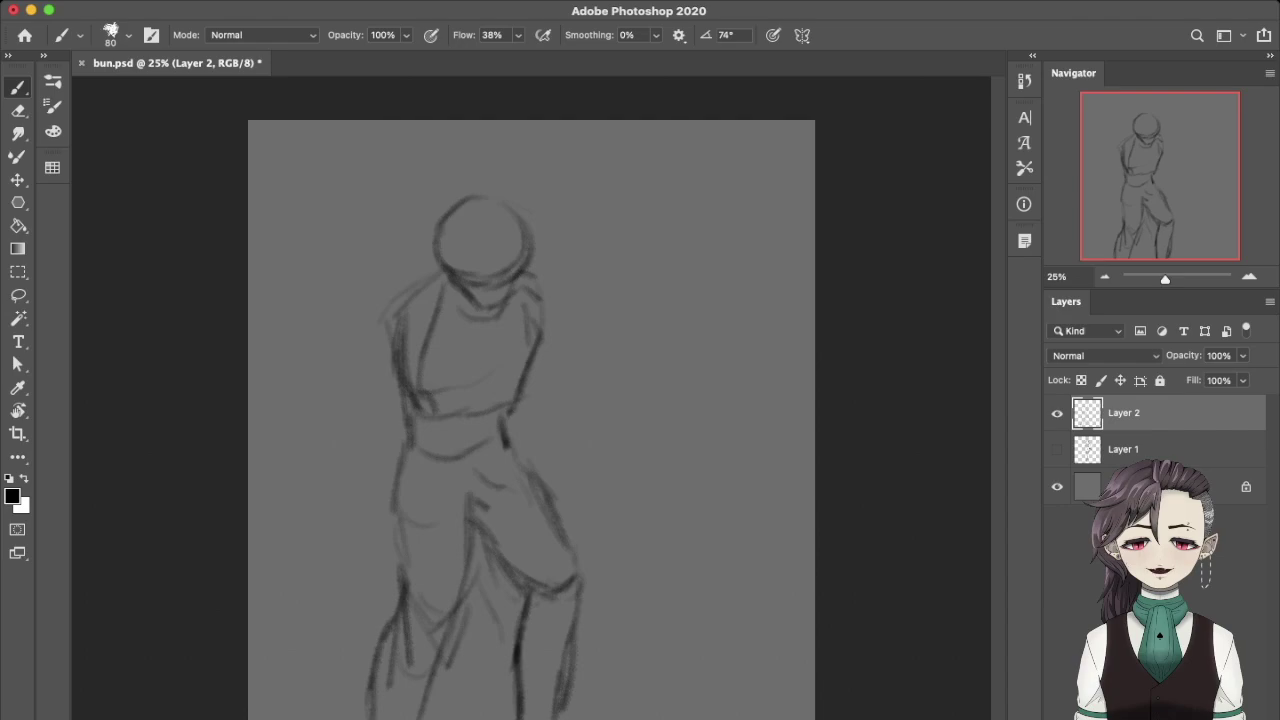
left_click_drag(498, 528, 530, 590)
left_click_drag(430, 324, 422, 392)
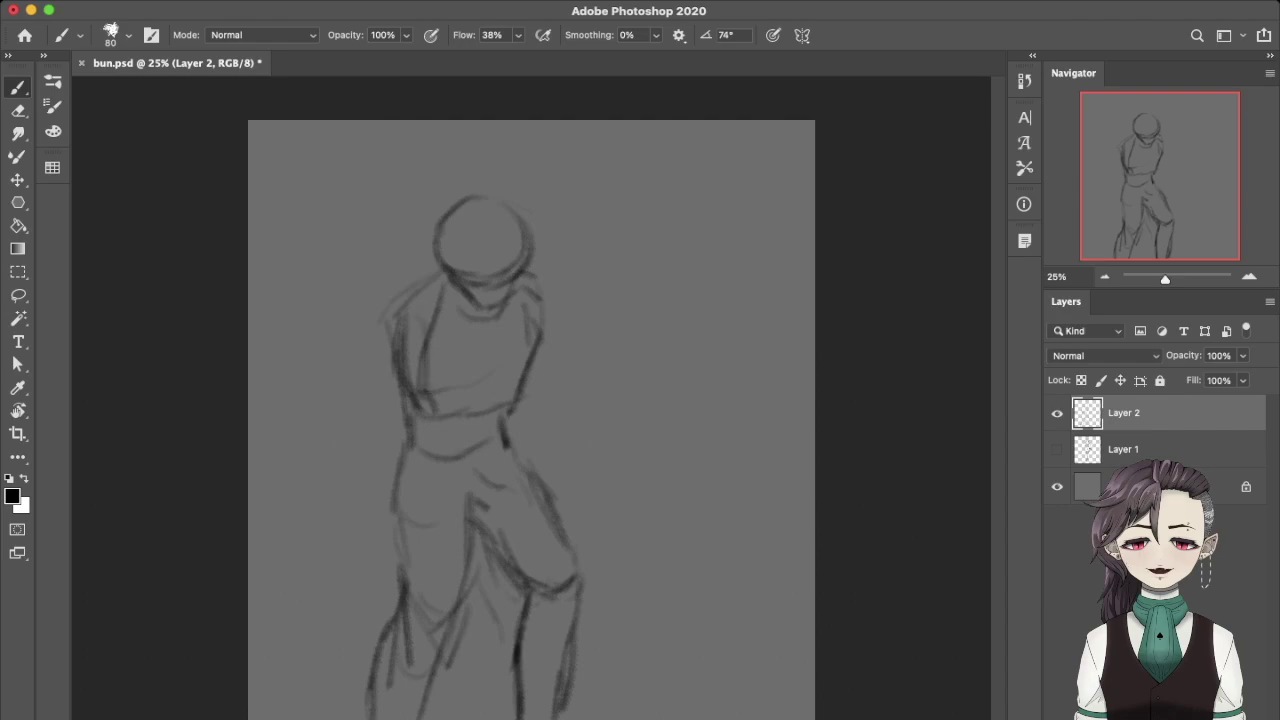
key("l")
mouse_move(507, 590)
left_mouse_down()
mouse_move(640, 500)
mouse_move(507, 592)
mouse_move(552, 620)
left_mouse_up()
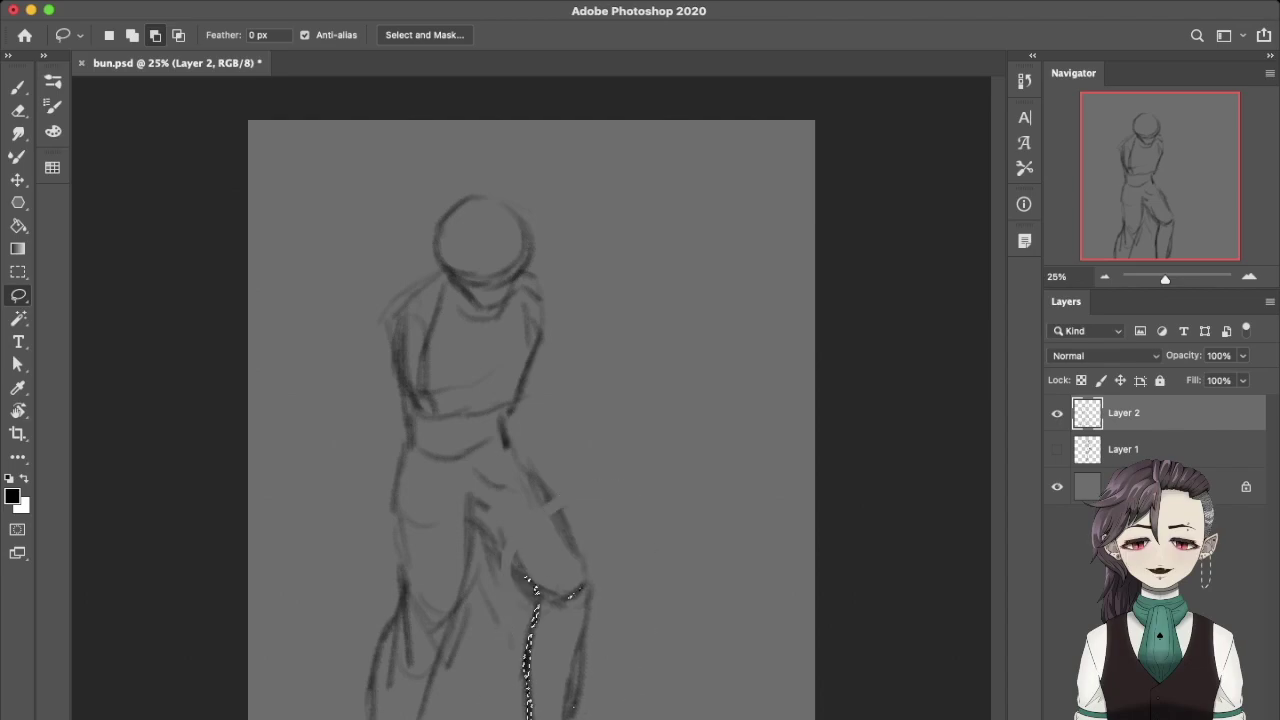
Rework the right thigh with new strokes and a dark mark near the hip.
key("ctrl+d")
key("b")
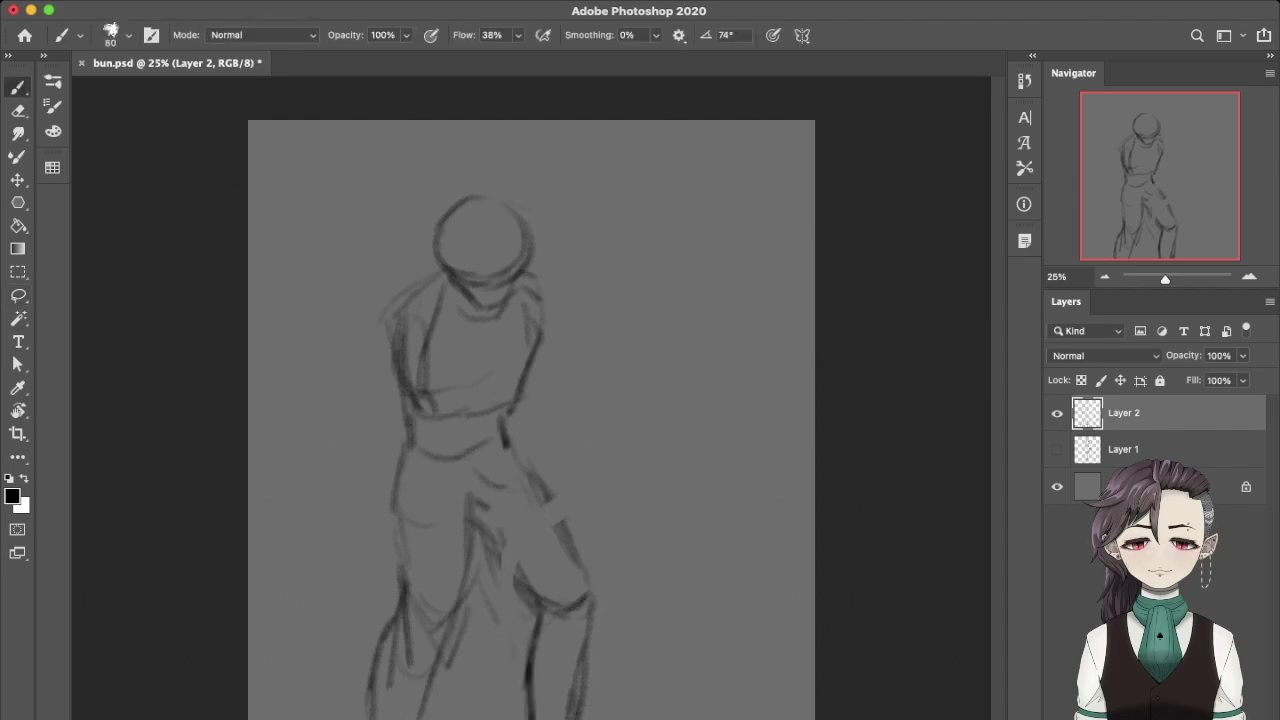
left_click_drag(484, 522, 530, 572)
key("ctrl+z")
left_click_drag(480, 528, 518, 580)
left_click_drag(536, 482, 570, 528)
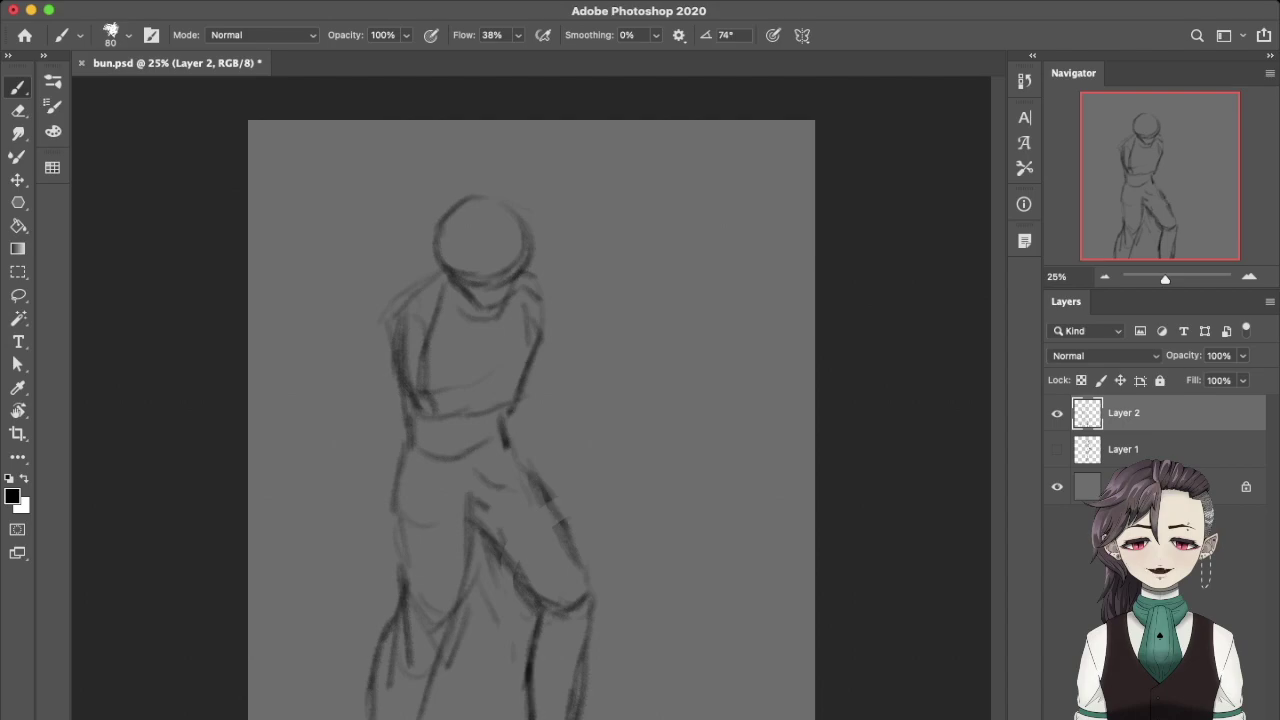
left_click_drag(502, 442, 534, 470)
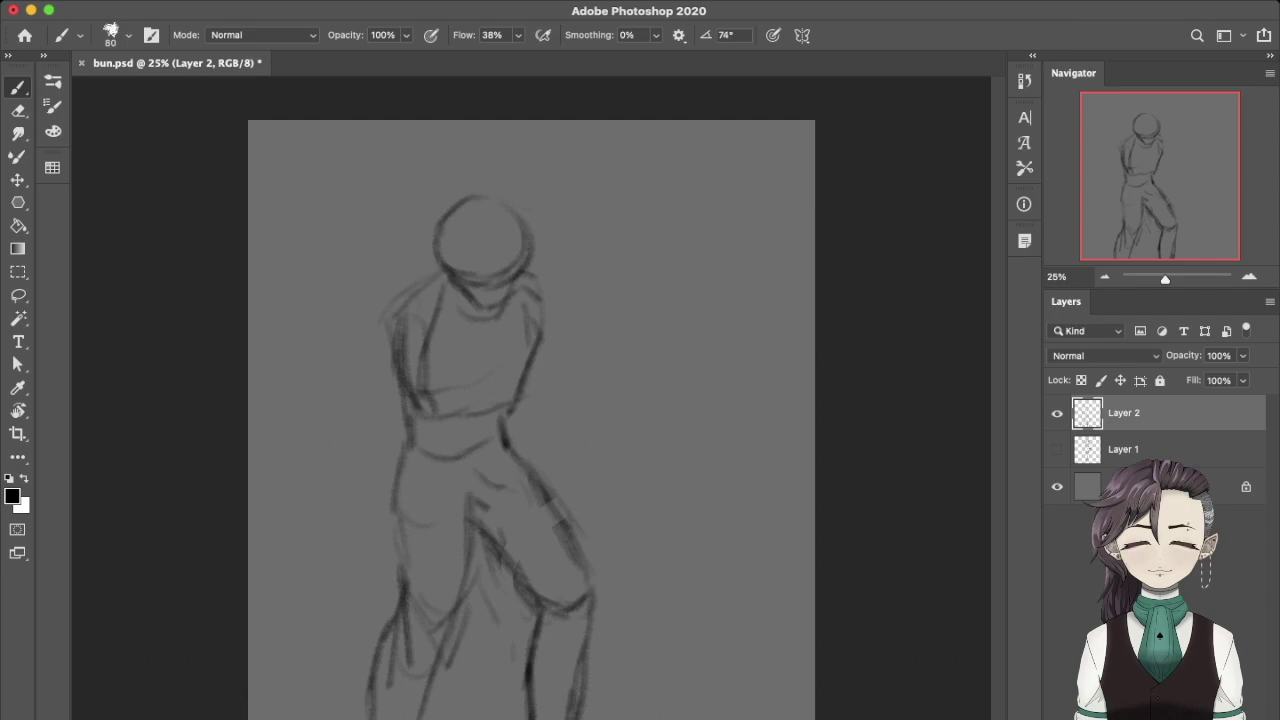
Sketch both arms, the right forearm and a rough right hand.
mouse_move(410, 305)
left_mouse_down()
mouse_move(425, 378)
mouse_move(411, 303)
mouse_move(357, 472)
mouse_move(334, 445)
left_mouse_up()
key("cmd+z")
key("cmd+z")
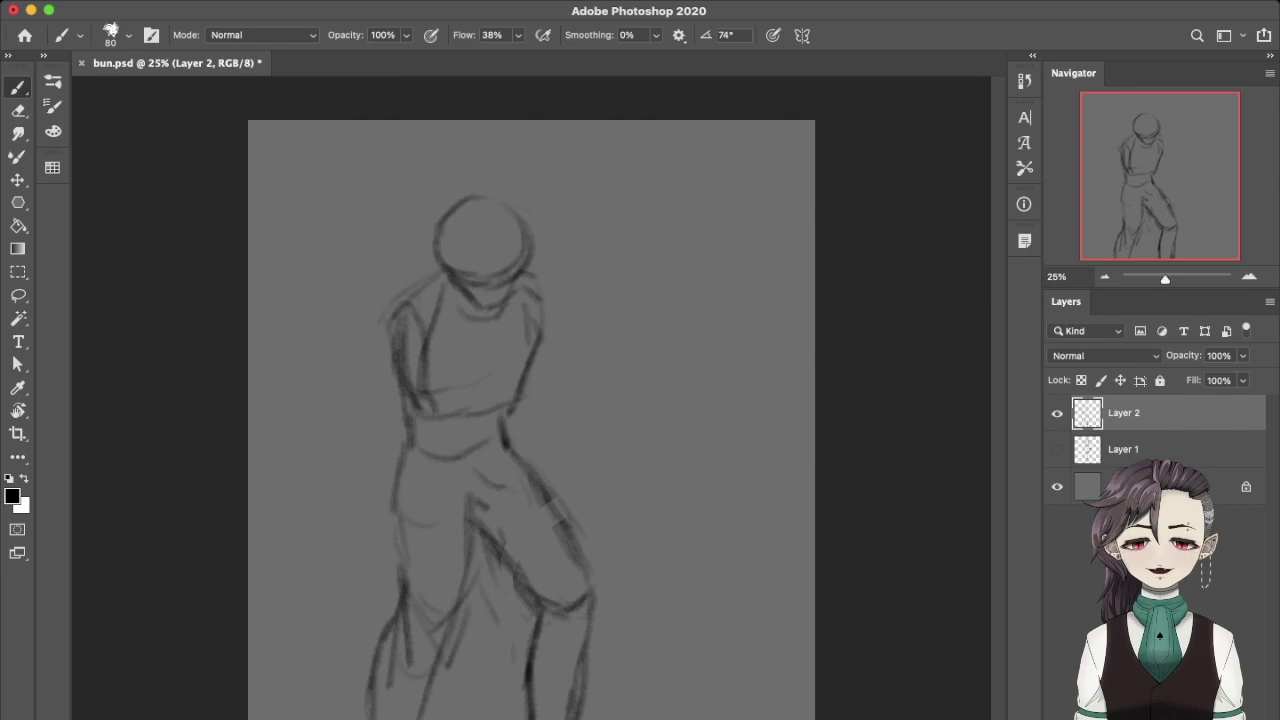
left_click_drag(538, 290, 552, 356)
key("cmd+z")
mouse_move(396, 326)
left_mouse_down()
mouse_move(377, 480)
mouse_move(444, 392)
left_mouse_up()
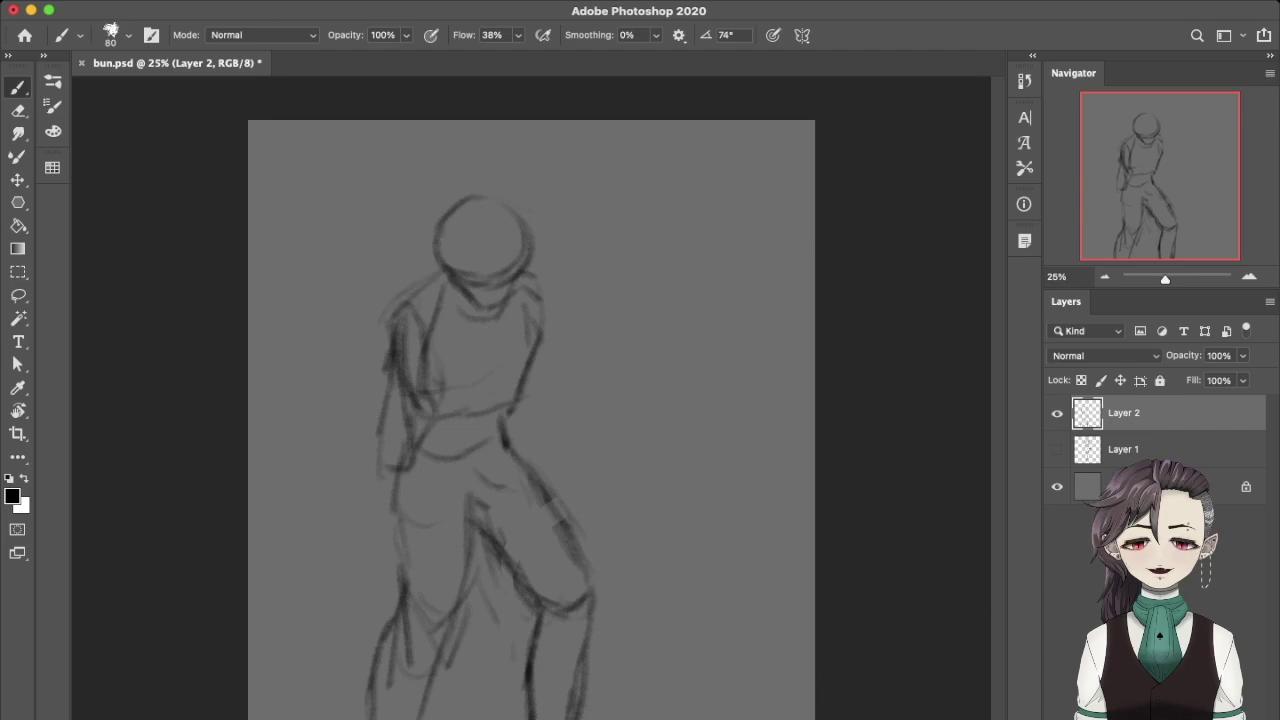
mouse_move(432, 348)
left_mouse_down()
mouse_move(442, 392)
mouse_move(420, 406)
left_mouse_up()
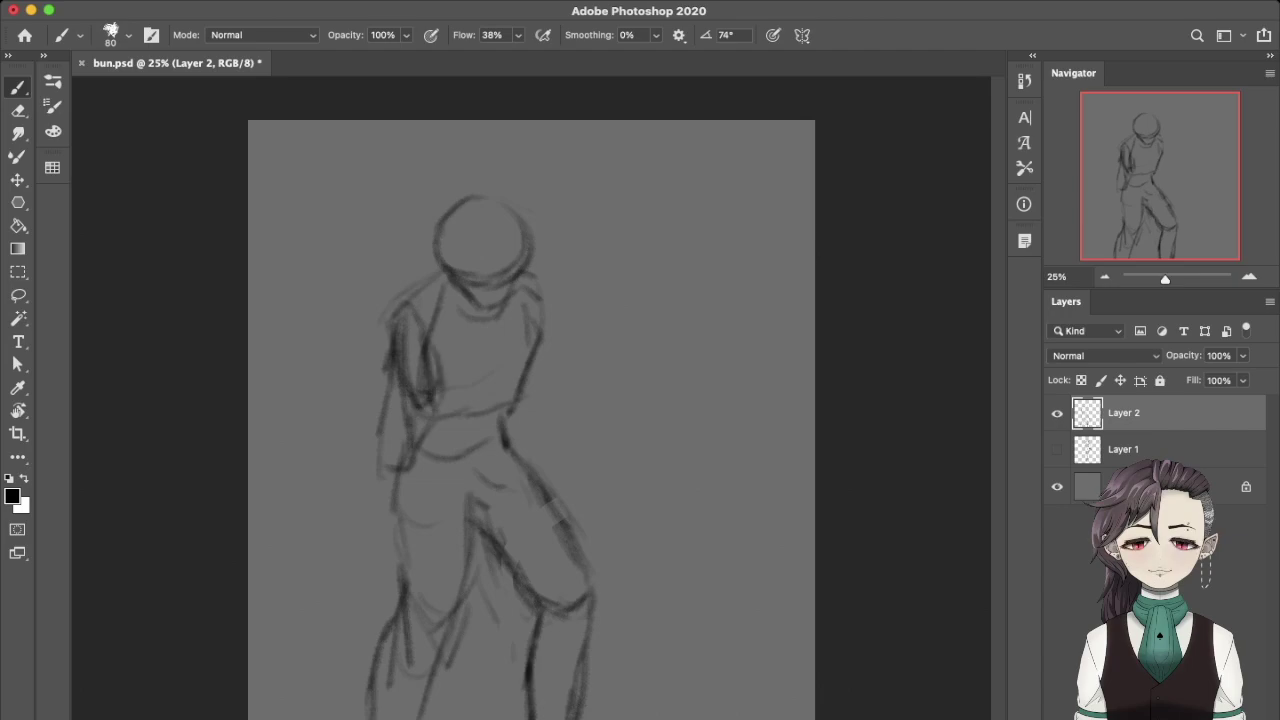
mouse_move(546, 282)
left_mouse_down()
mouse_move(578, 388)
mouse_move(570, 448)
left_mouse_up()
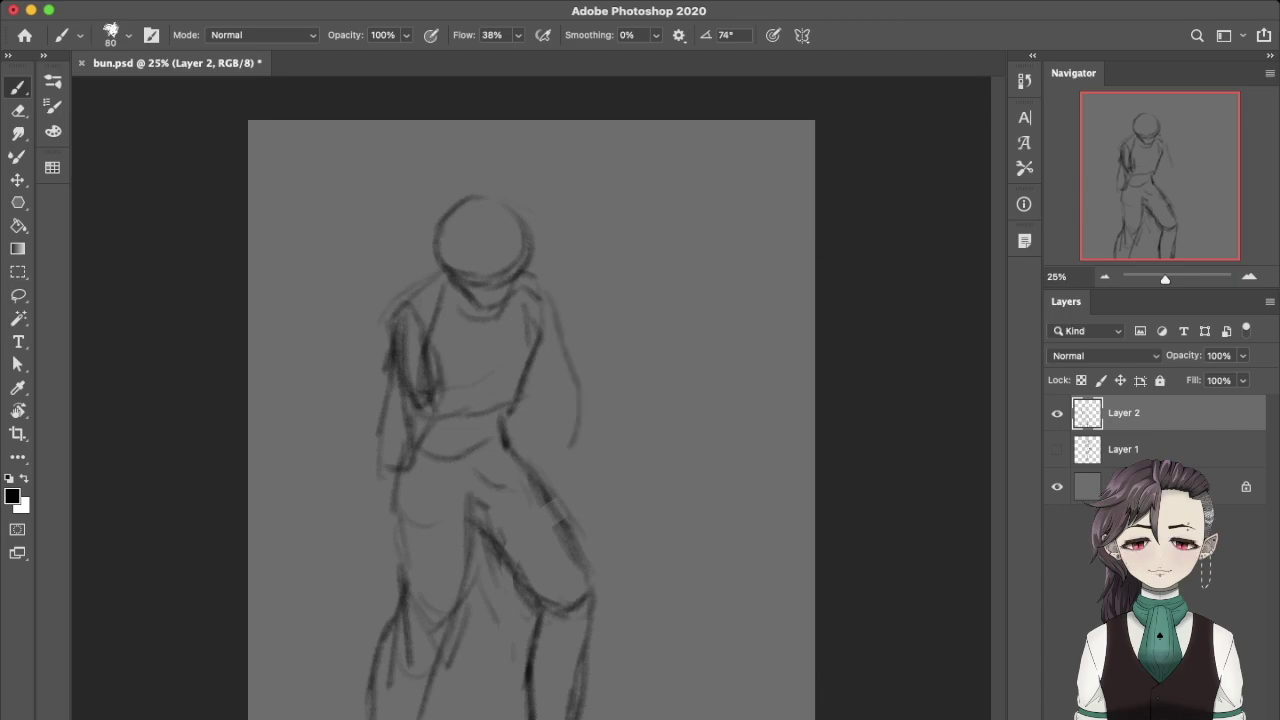
mouse_move(536, 394)
left_mouse_down()
mouse_move(526, 424)
mouse_move(572, 432)
mouse_move(594, 404)
mouse_move(562, 462)
left_mouse_up()
left_click_drag(564, 468, 582, 478)
mouse_move(594, 406)
left_mouse_down()
mouse_move(608, 454)
mouse_move(592, 510)
mouse_move(594, 496)
left_mouse_up()
Refine the right hand, then hide the sketch layers and work on new Layer 3.
left_click_drag(606, 450, 604, 496)
left_click_drag(588, 410, 616, 514)
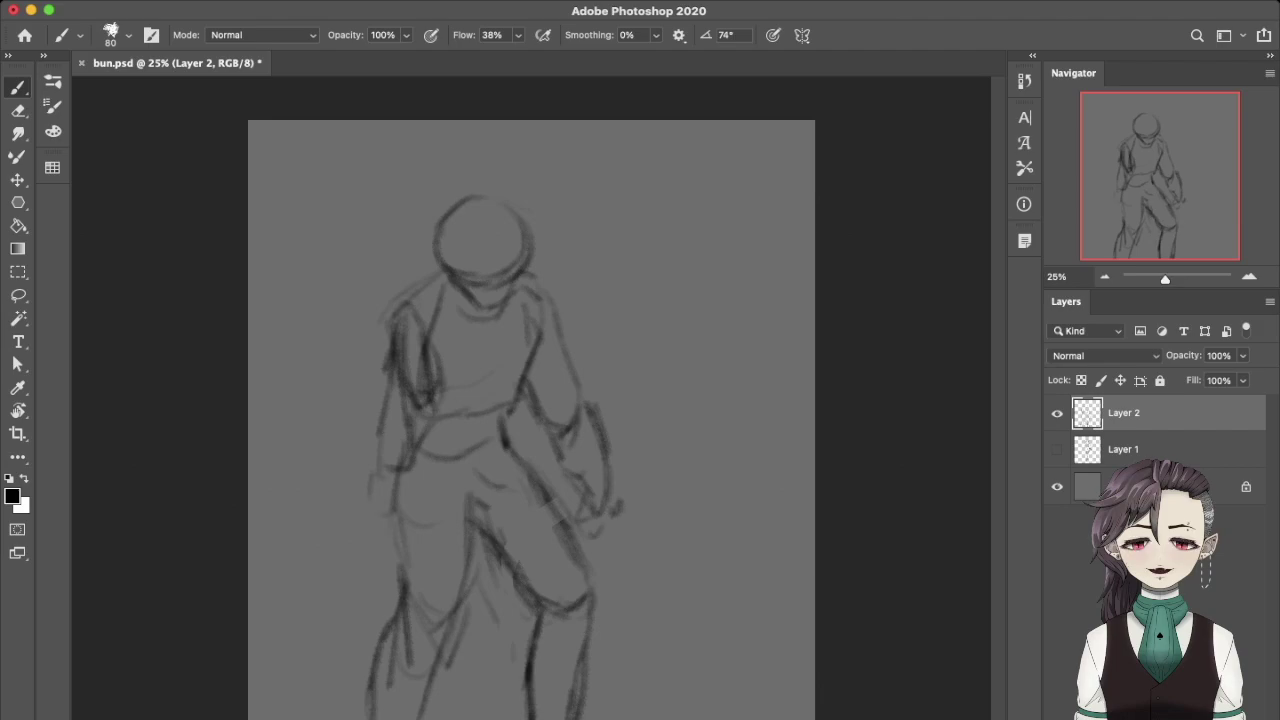
key("super+comma")
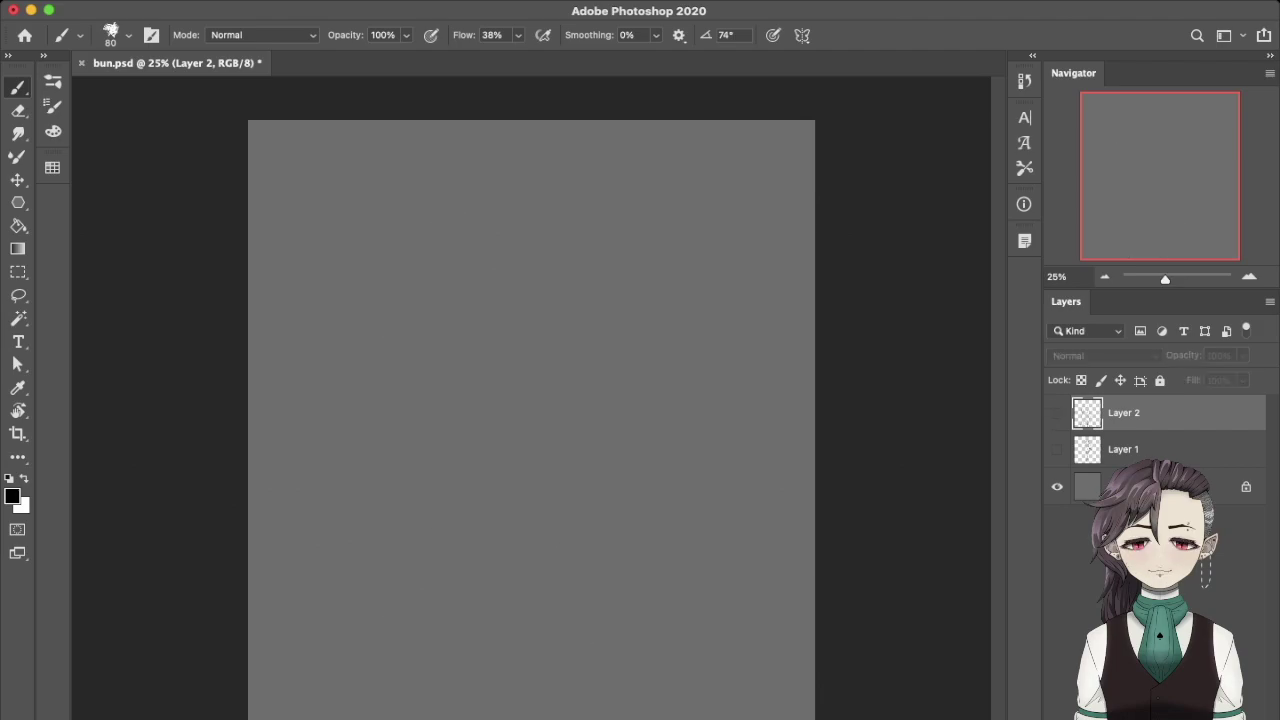
key("super+alt+shift+n")
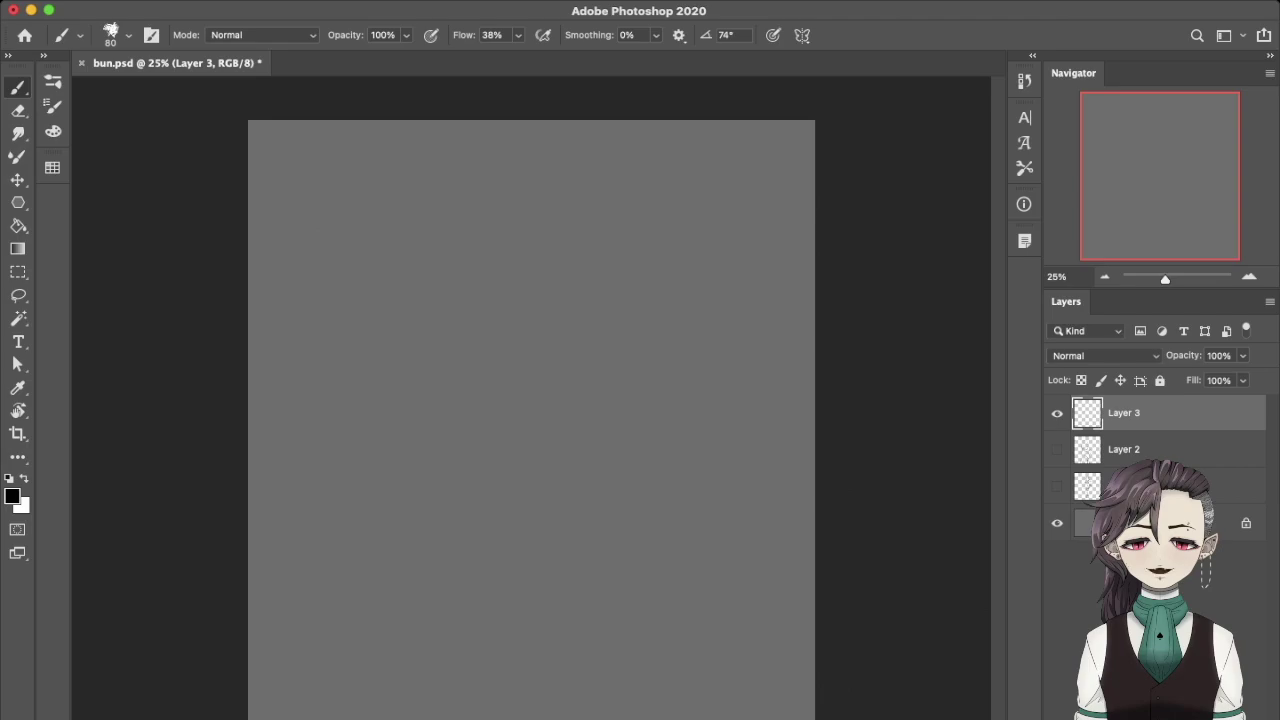
key("alt+bracketleft")
key("super+comma")
key("super+comma")
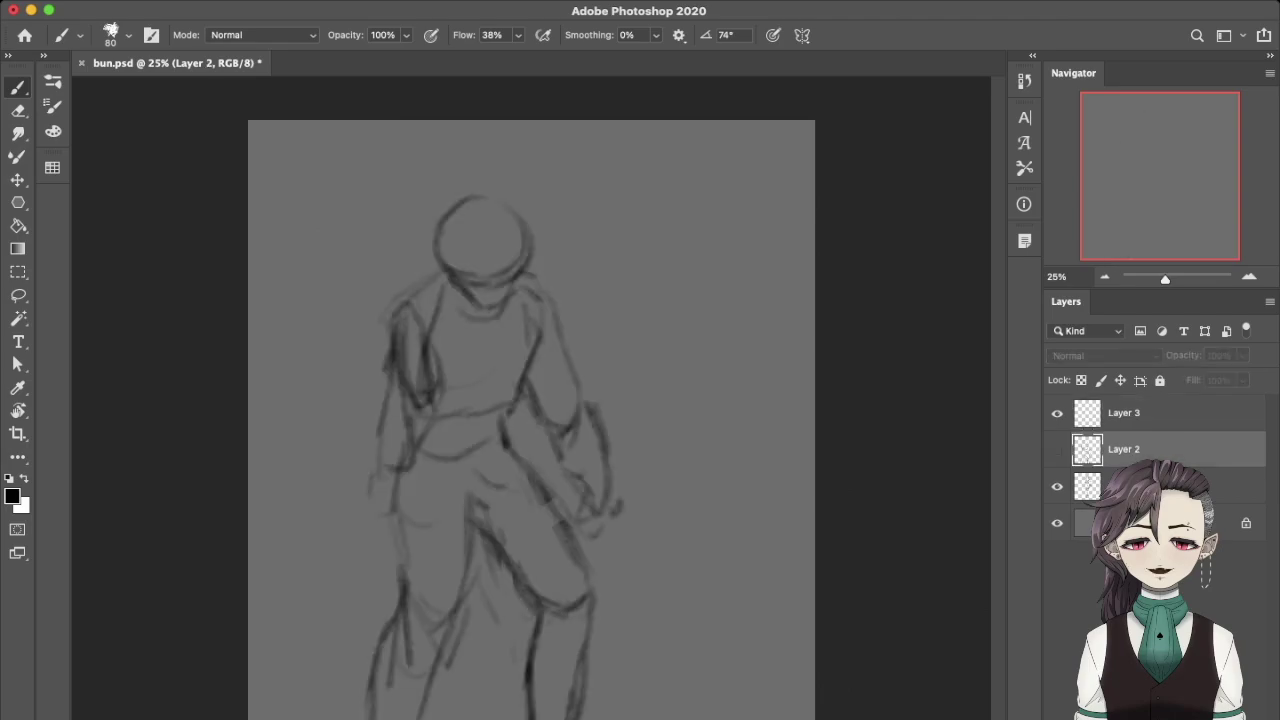
left_click(1057, 486)
key("alt+bracketright")
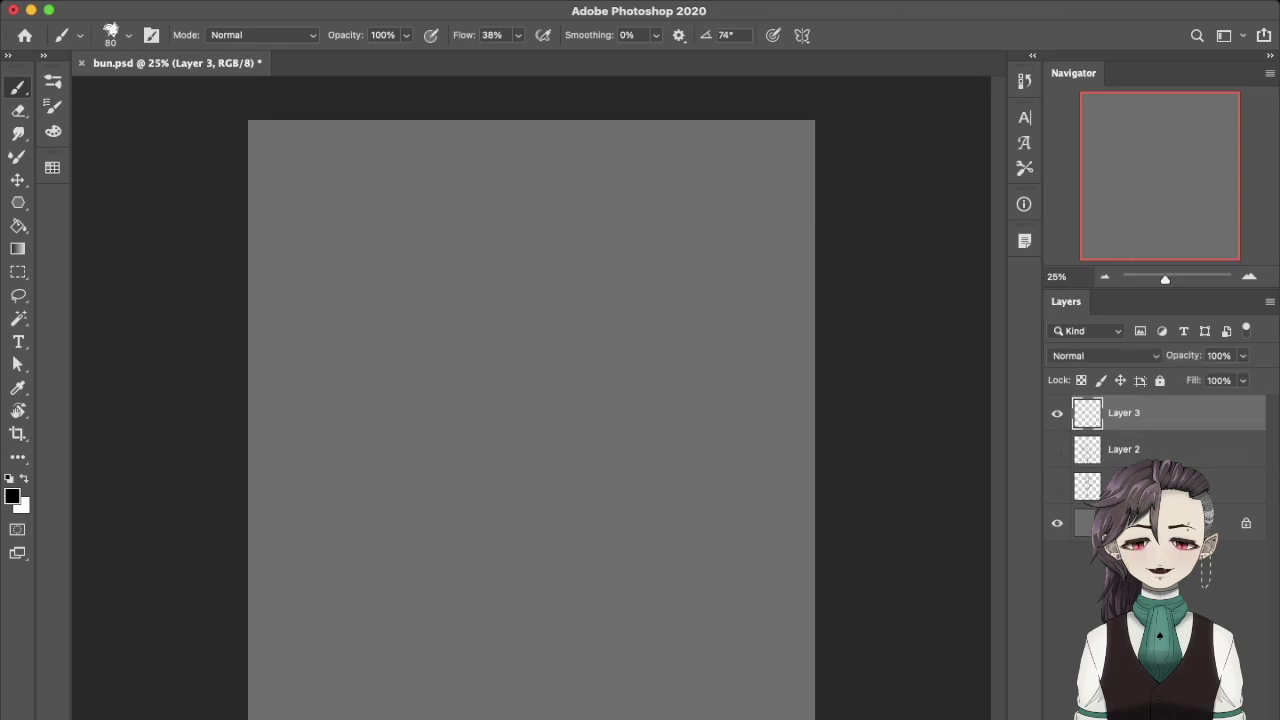
Draw a test circle near the top of the page, then lasso and delete it.
mouse_move(462, 242)
left_mouse_down()
mouse_move(546, 226)
mouse_move(560, 270)
left_mouse_up()
key("ctrl+z")
key("ctrl+z")
left_click_drag(516, 216, 528, 192)
mouse_move(586, 236)
left_mouse_down()
mouse_move(522, 250)
mouse_move(538, 284)
left_mouse_up()
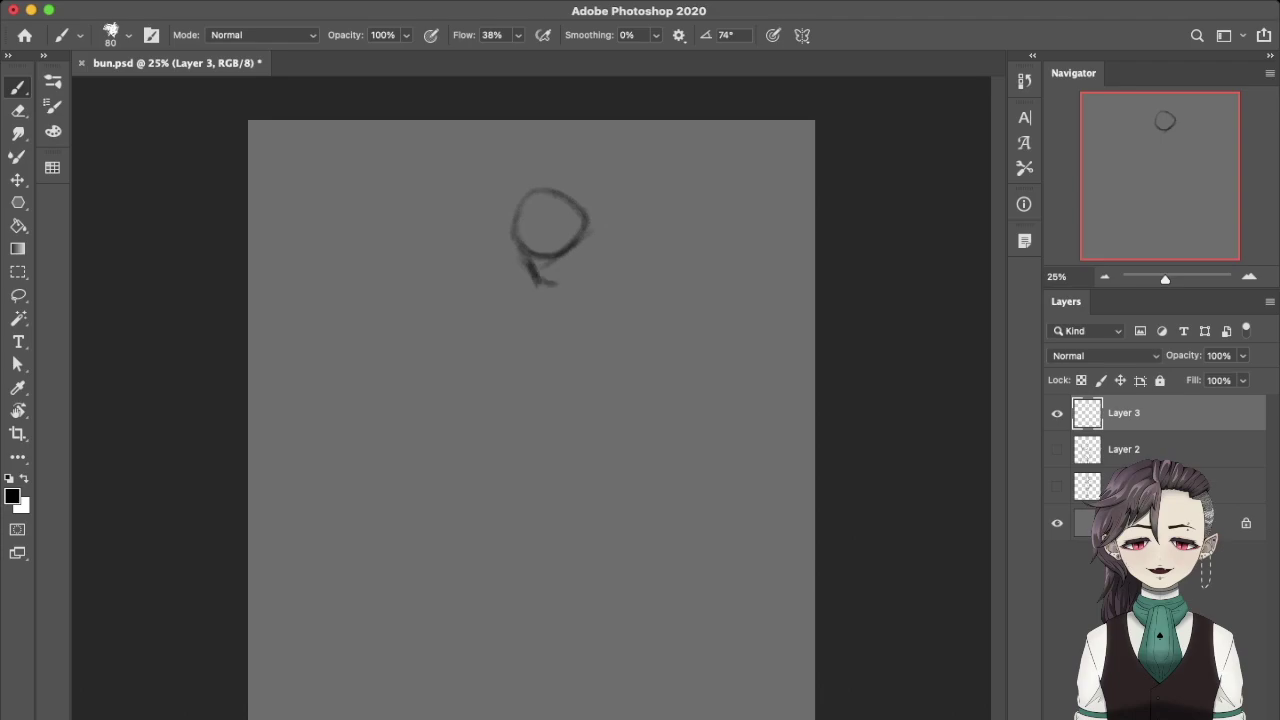
key("l")
mouse_move(672, 314)
left_mouse_down()
mouse_move(486, 206)
mouse_move(640, 342)
left_mouse_up()
key("Delete")
key("ctrl+d")
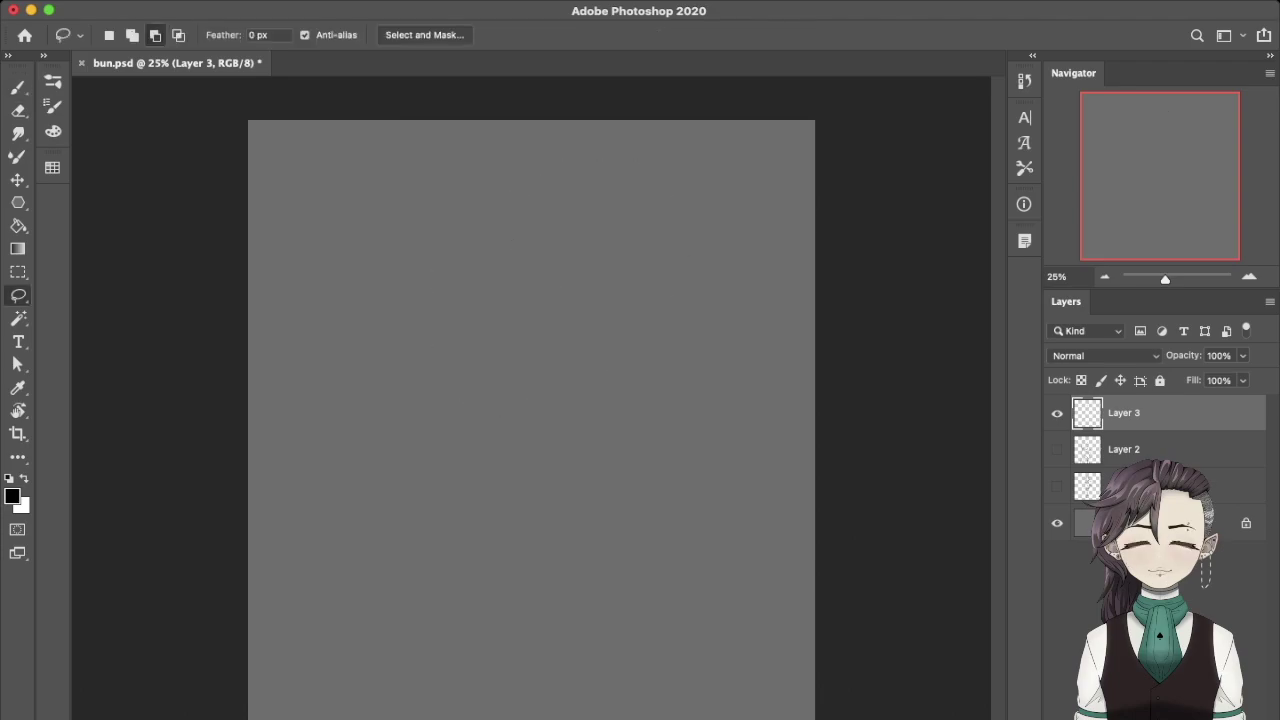
key("b")
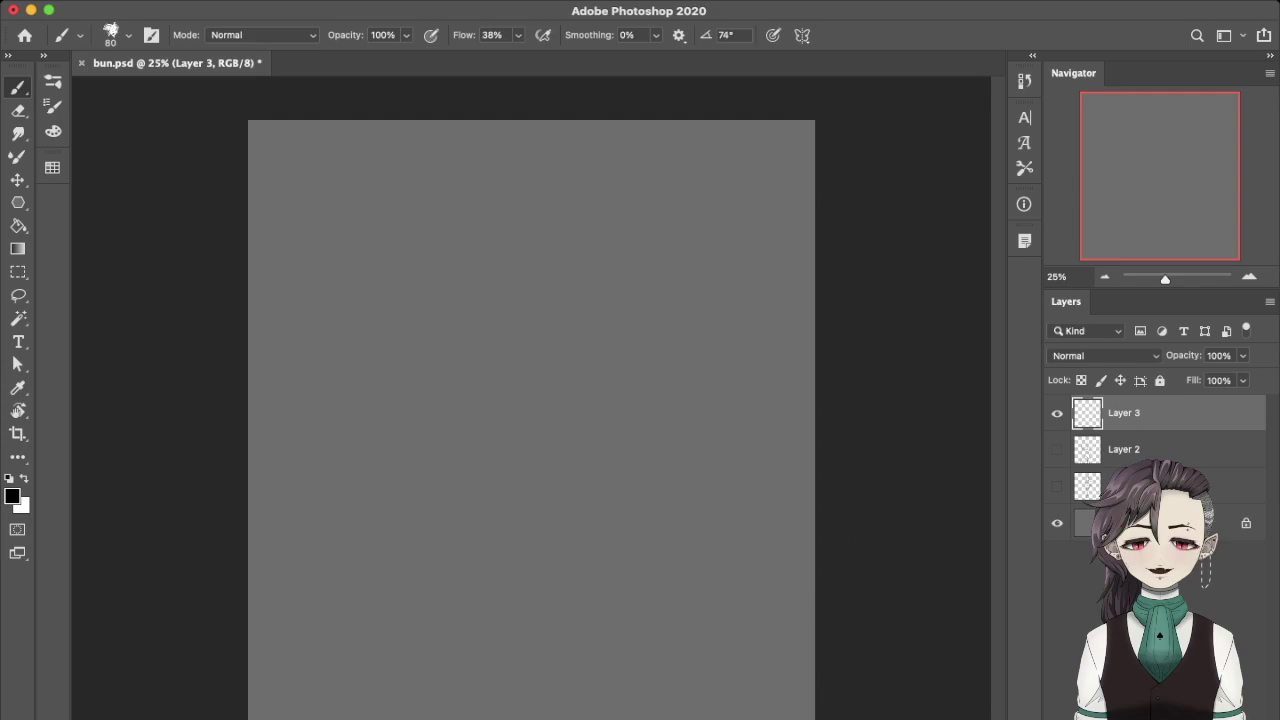
Try several large shoulder curves on Layer 3, undoing each until one left-side line stays.
left_click_drag(358, 302, 544, 181)
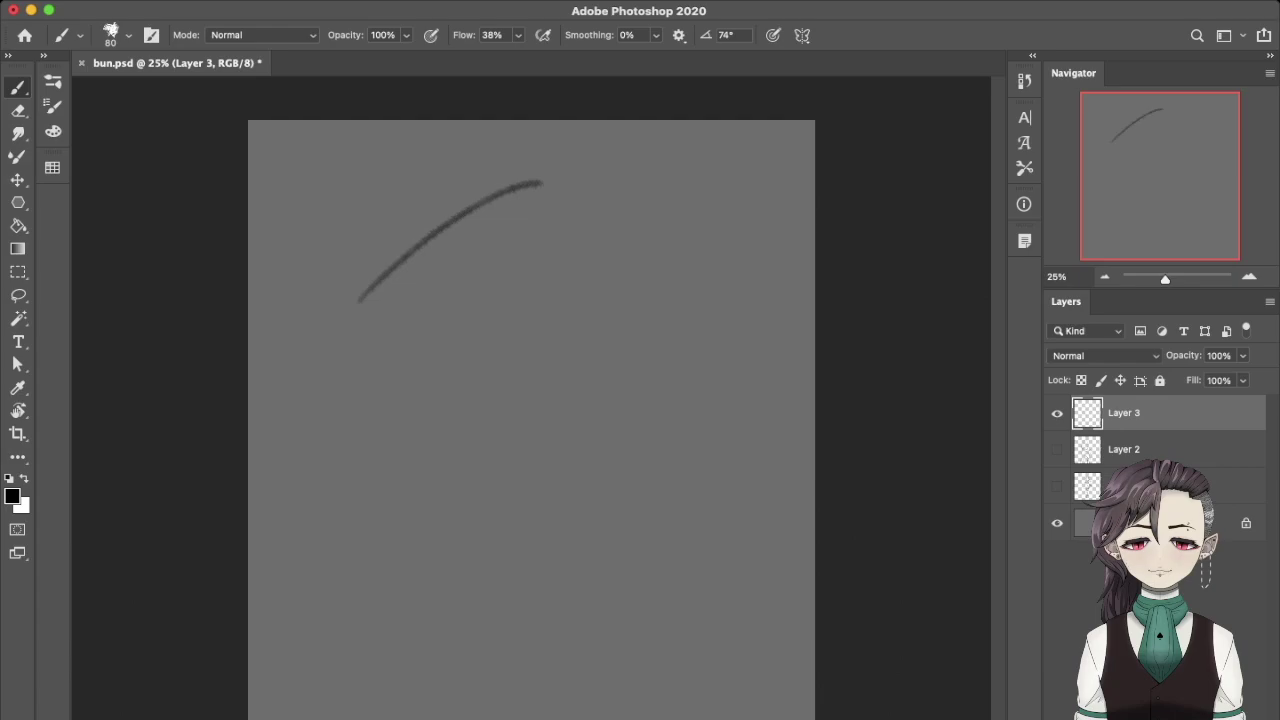
key("ctrl+z")
left_click_drag(304, 443, 545, 228)
key("ctrl+z")
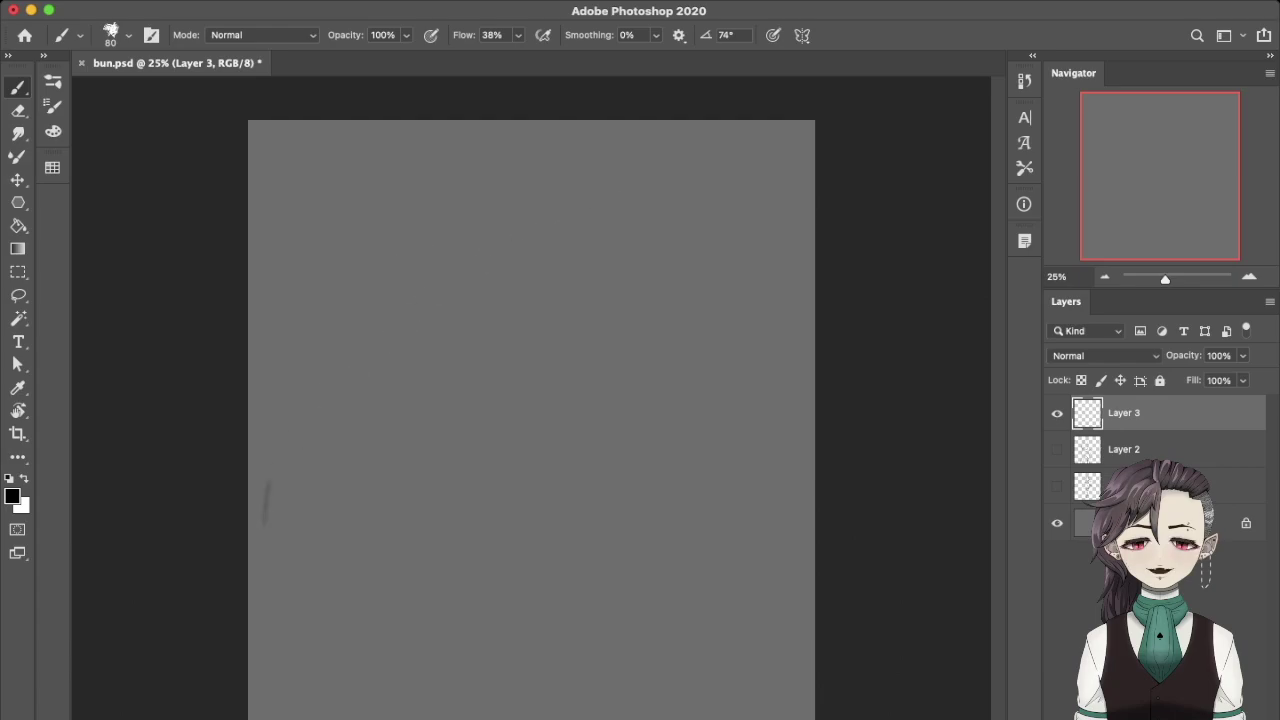
left_click_drag(264, 520, 664, 185)
key("ctrl+z")
mouse_move(306, 436)
left_mouse_down()
mouse_move(671, 234)
mouse_move(718, 298)
mouse_move(288, 530)
mouse_move(286, 614)
left_mouse_up()
key("ctrl+z")
left_click_drag(318, 430, 298, 585)
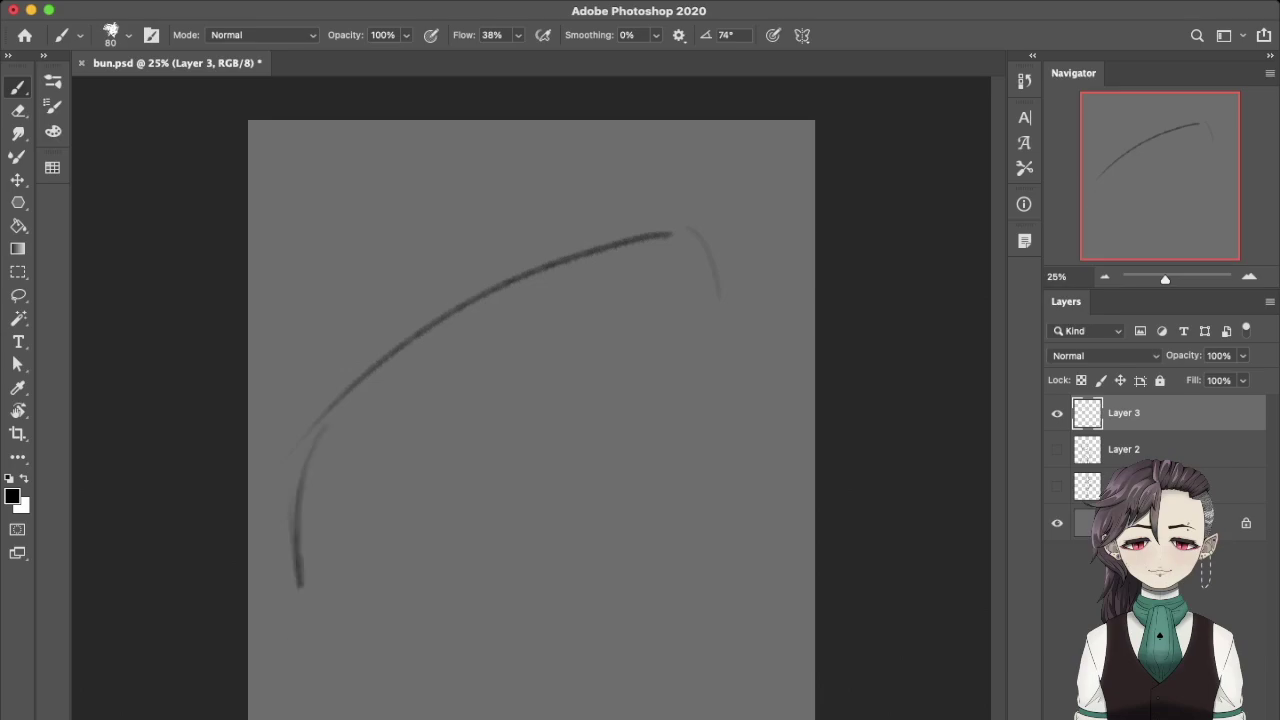
mouse_move(626, 249)
left_mouse_down()
mouse_move(724, 258)
mouse_move(758, 322)
left_mouse_up()
key("ctrl+z")
key("ctrl+z")
Draw and darken the right and left side lines, extending both downward.
mouse_move(740, 262)
left_mouse_down()
mouse_move(754, 300)
mouse_move(740, 425)
left_mouse_up()
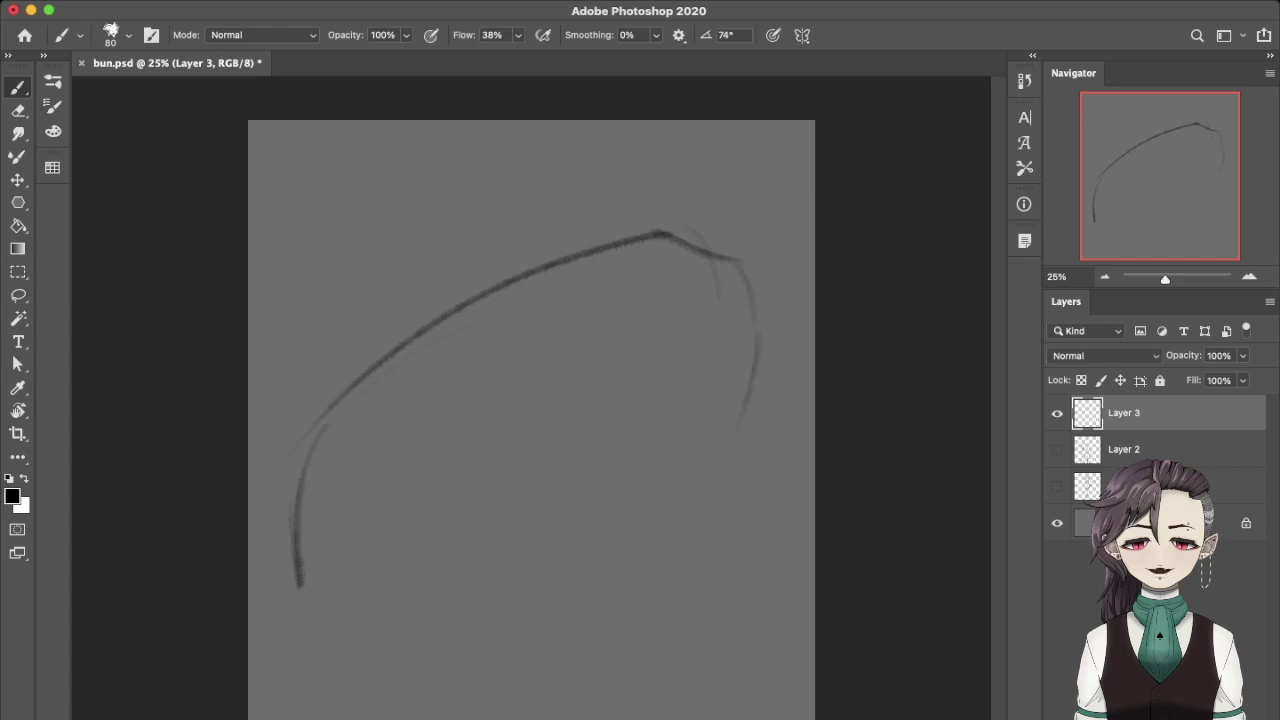
left_click_drag(303, 555, 318, 698)
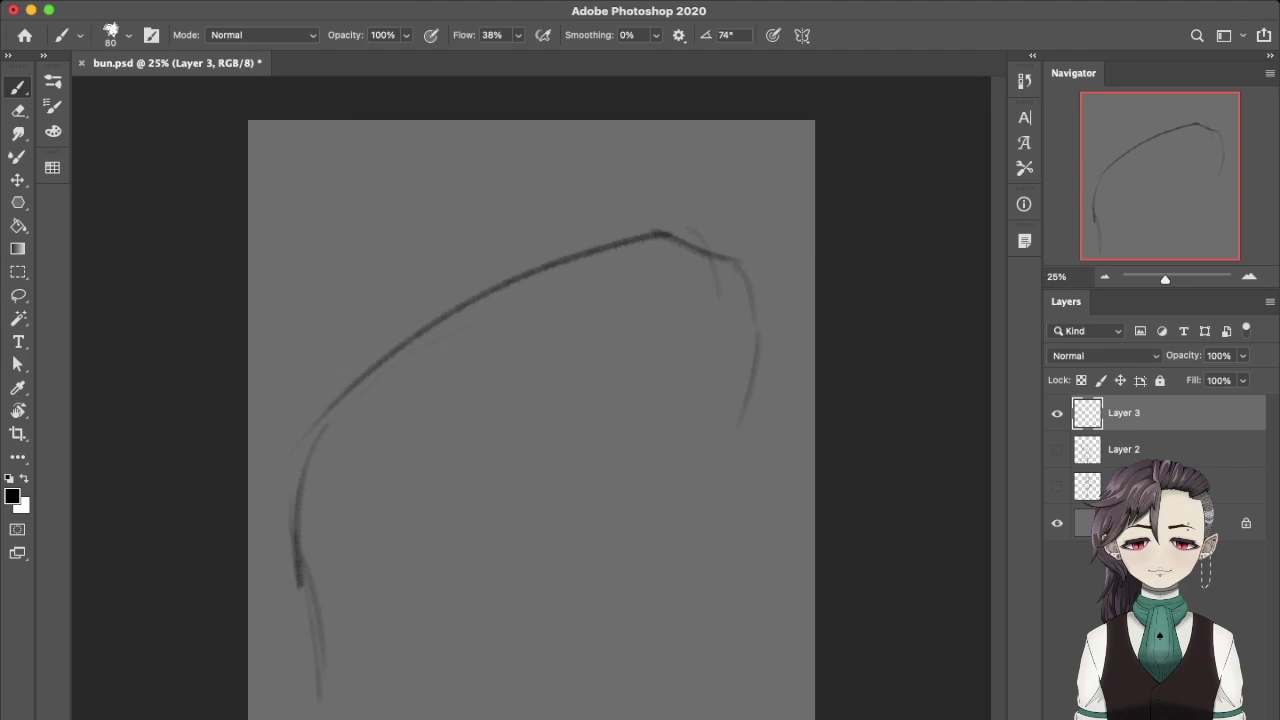
mouse_move(741, 268)
left_mouse_down()
mouse_move(762, 360)
mouse_move(746, 488)
left_mouse_up()
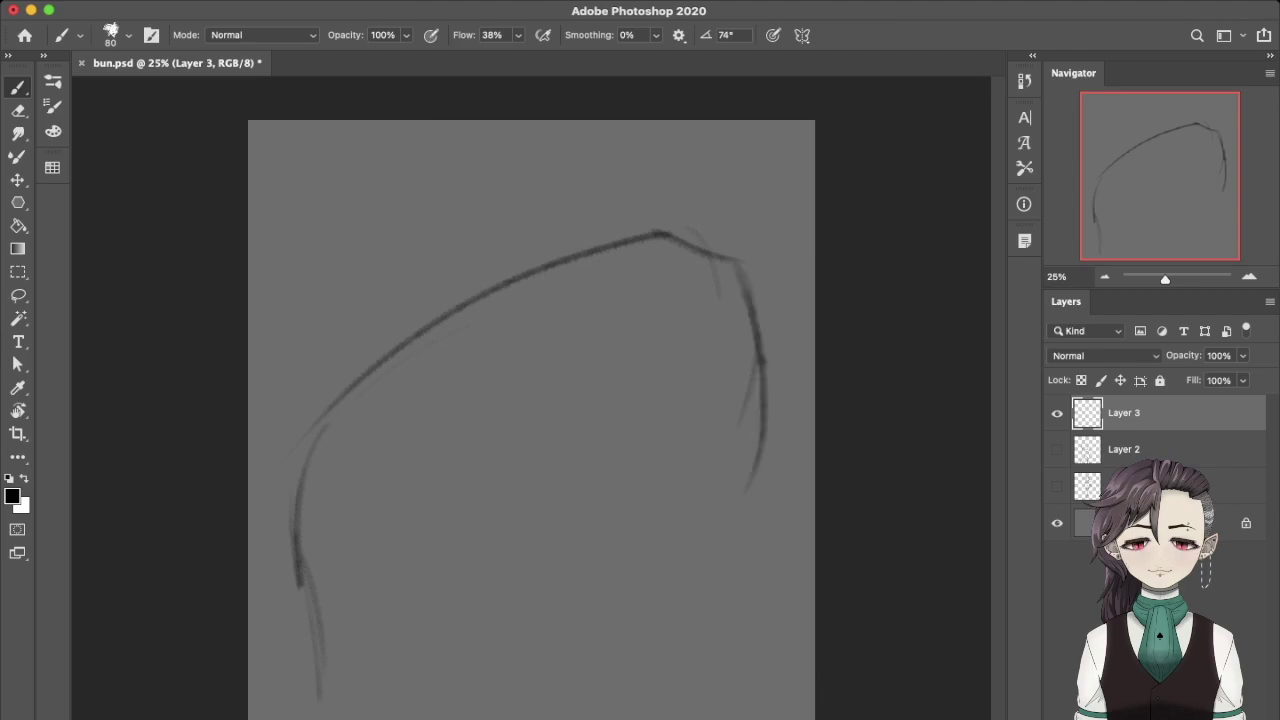
mouse_move(757, 356)
left_mouse_down()
mouse_move(751, 458)
mouse_move(724, 528)
mouse_move(709, 644)
left_mouse_up()
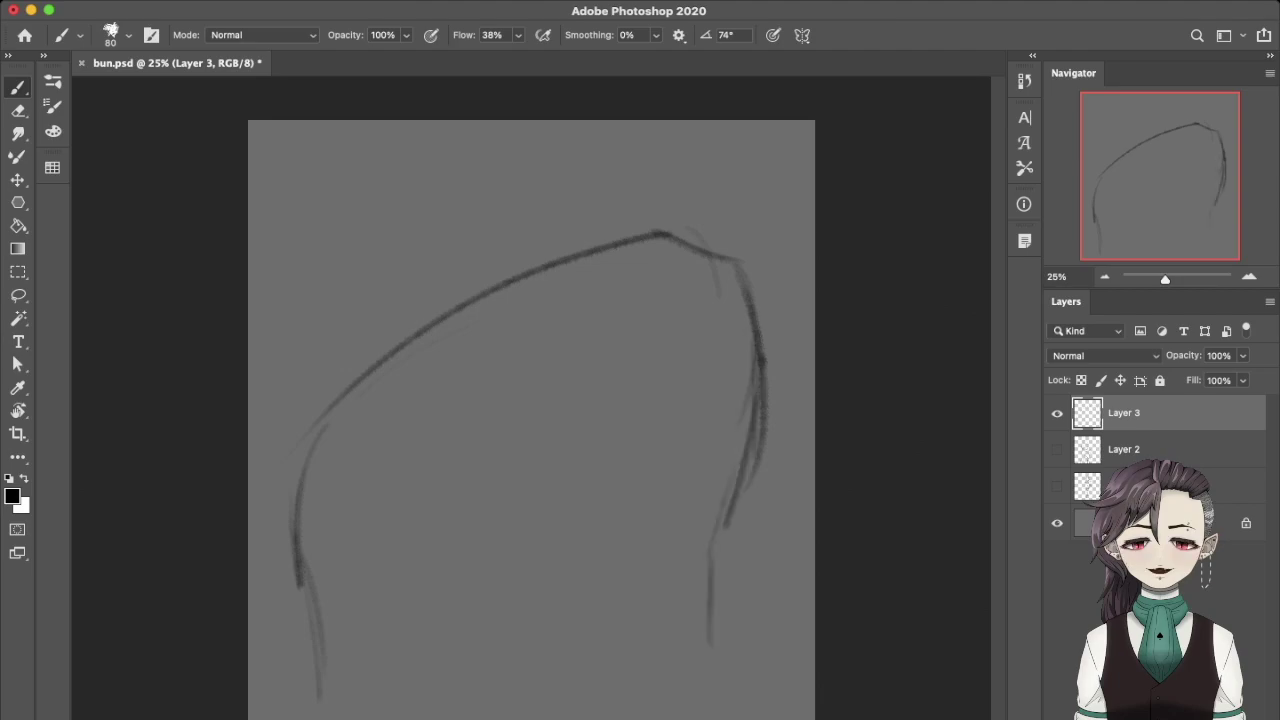
left_click_drag(303, 563, 325, 703)
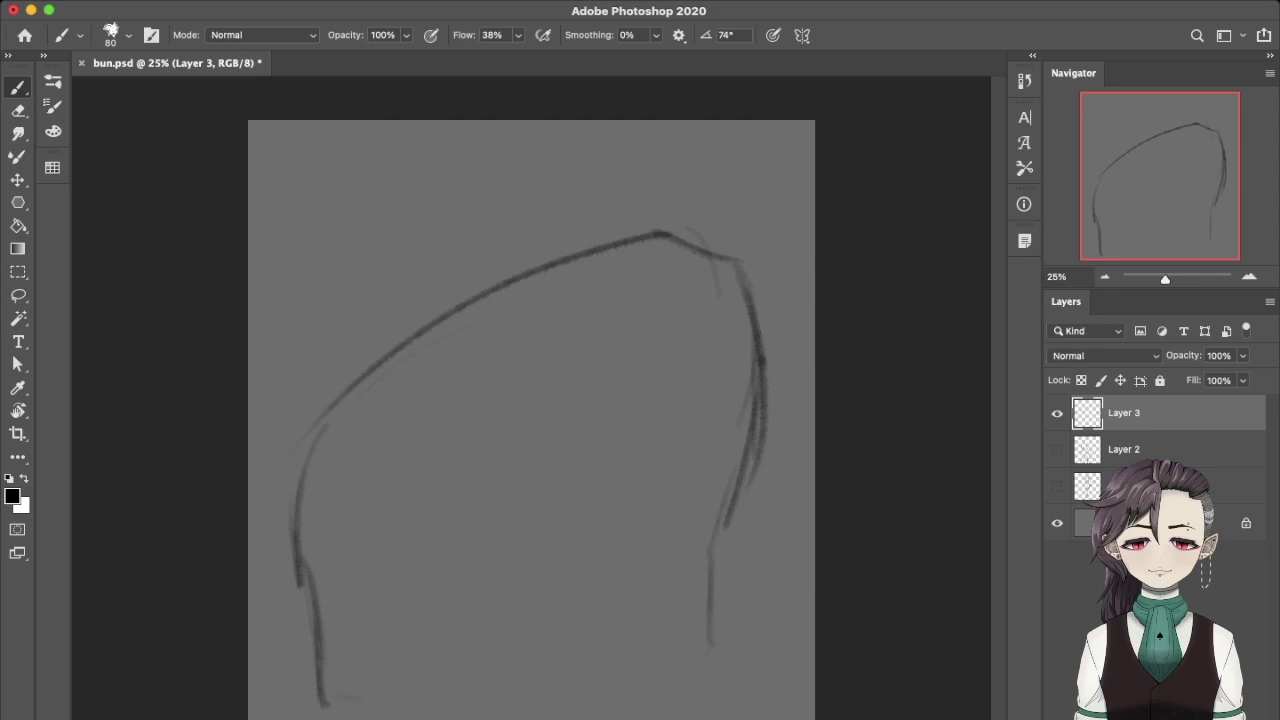
left_click_drag(702, 551, 682, 687)
key("ctrl+z")
left_click_drag(298, 584, 346, 696)
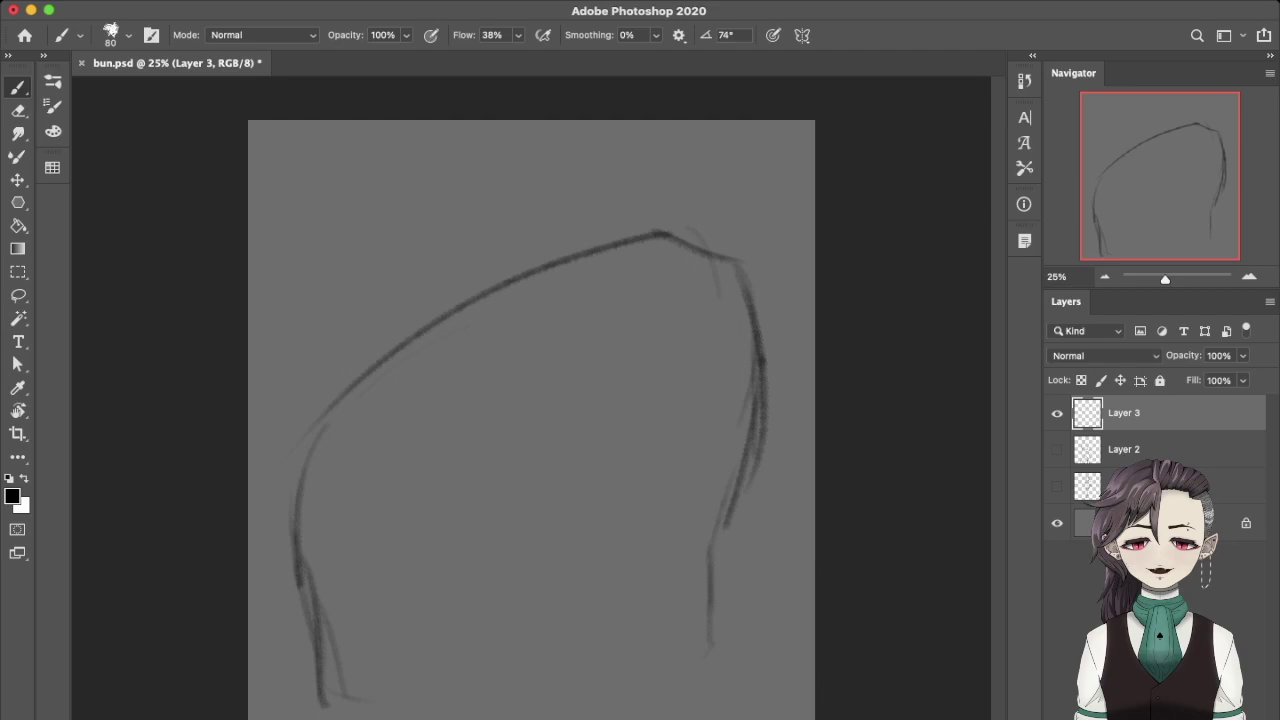
Sketch a large head circle near the top and a dark diagonal right-side curve beneath it.
mouse_move(372, 126)
left_mouse_down()
mouse_move(398, 290)
mouse_move(492, 328)
left_mouse_up()
left_click_drag(668, 228, 582, 322)
key("ctrl+z")
mouse_move(684, 132)
left_mouse_down()
mouse_move(582, 322)
mouse_move(540, 355)
mouse_move(606, 310)
mouse_move(538, 333)
left_mouse_up()
key("ctrl+z")
left_click_drag(684, 244, 636, 348)
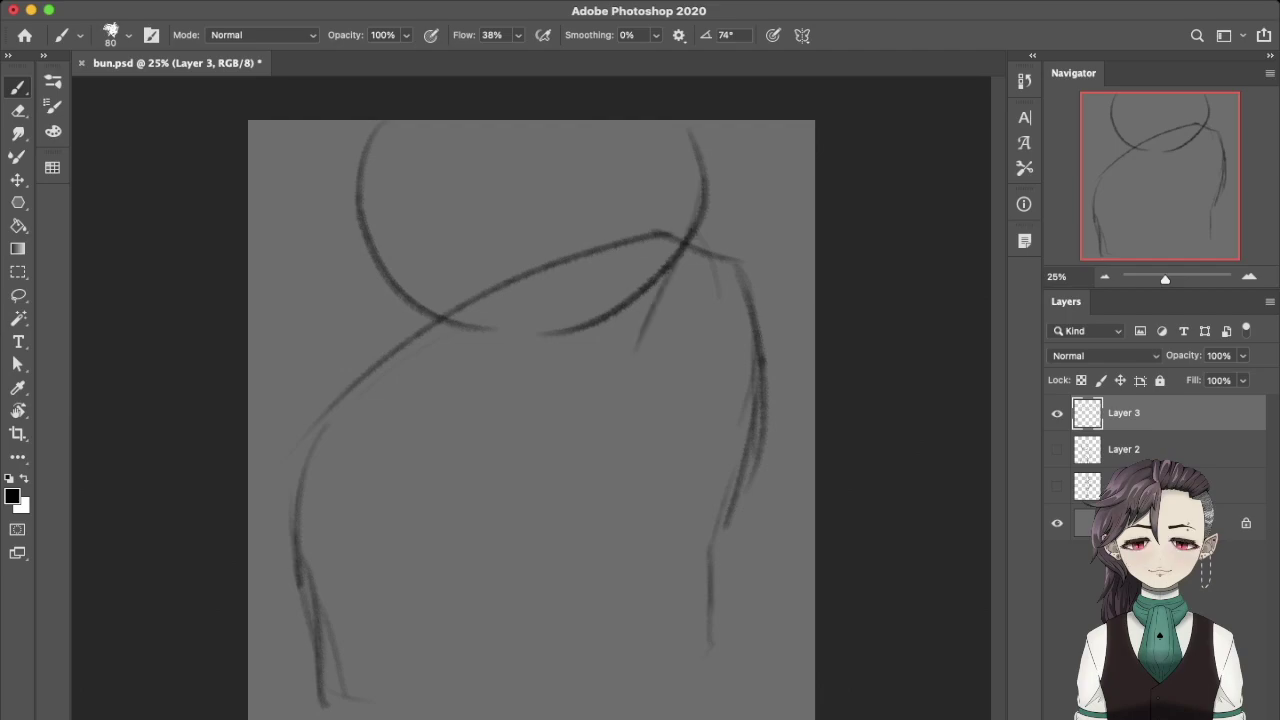
key("ctrl+z")
left_click_drag(684, 252, 606, 392)
mouse_move(604, 388)
left_mouse_down()
mouse_move(546, 370)
mouse_move(568, 386)
mouse_move(644, 368)
left_mouse_up()
left_click_drag(566, 392, 634, 402)
left_click_drag(678, 340, 648, 374)
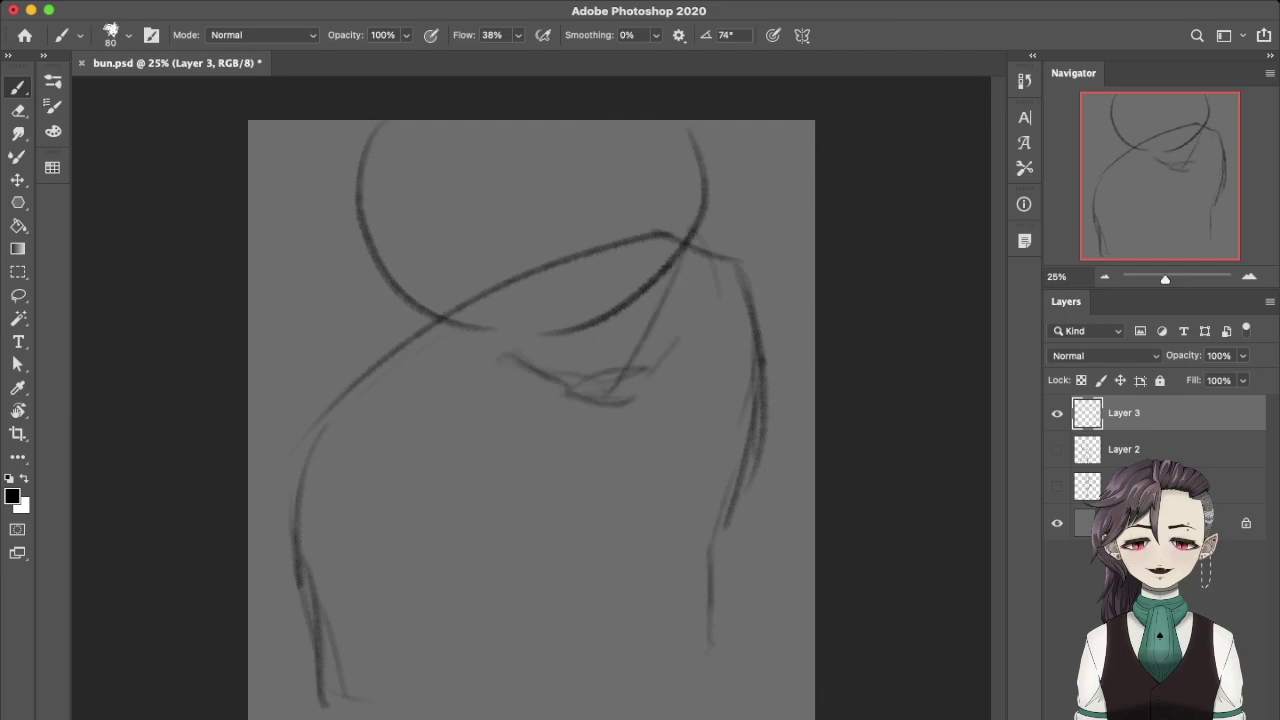
left_click_drag(688, 248, 636, 398)
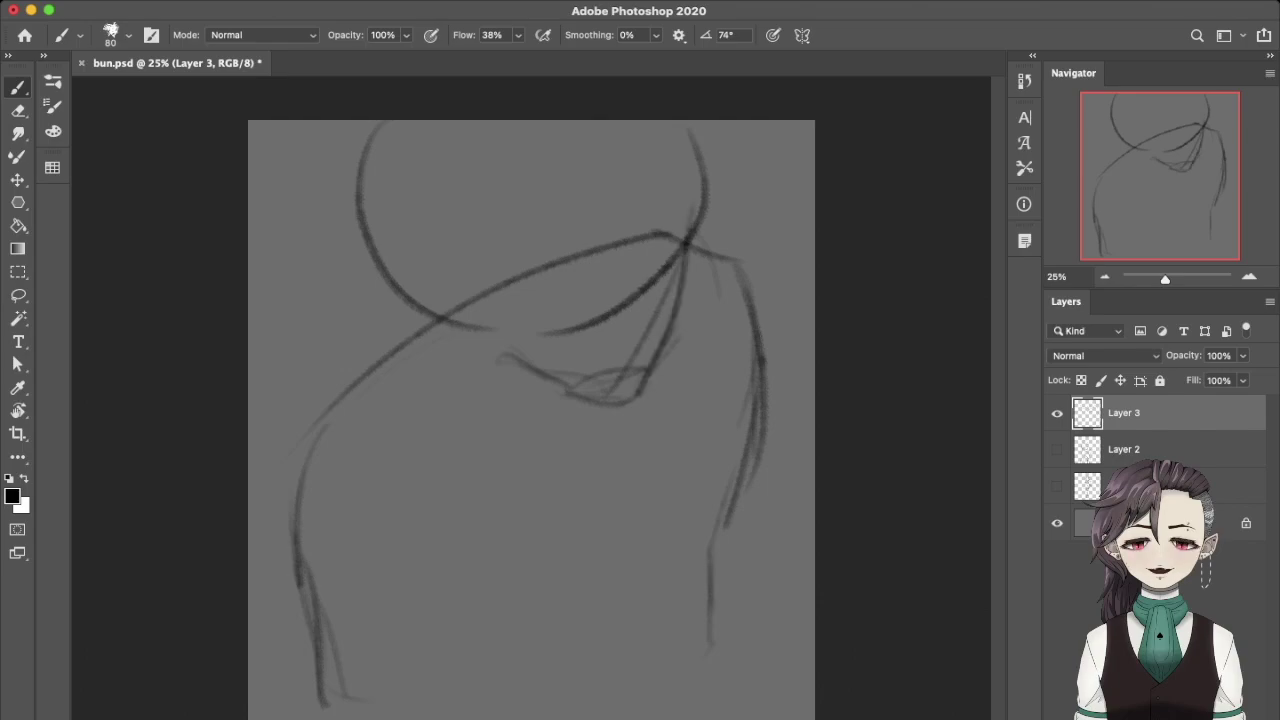
Rough out the left upper and lower arm with an oval and repeated strokes.
left_click_drag(515, 345, 280, 528)
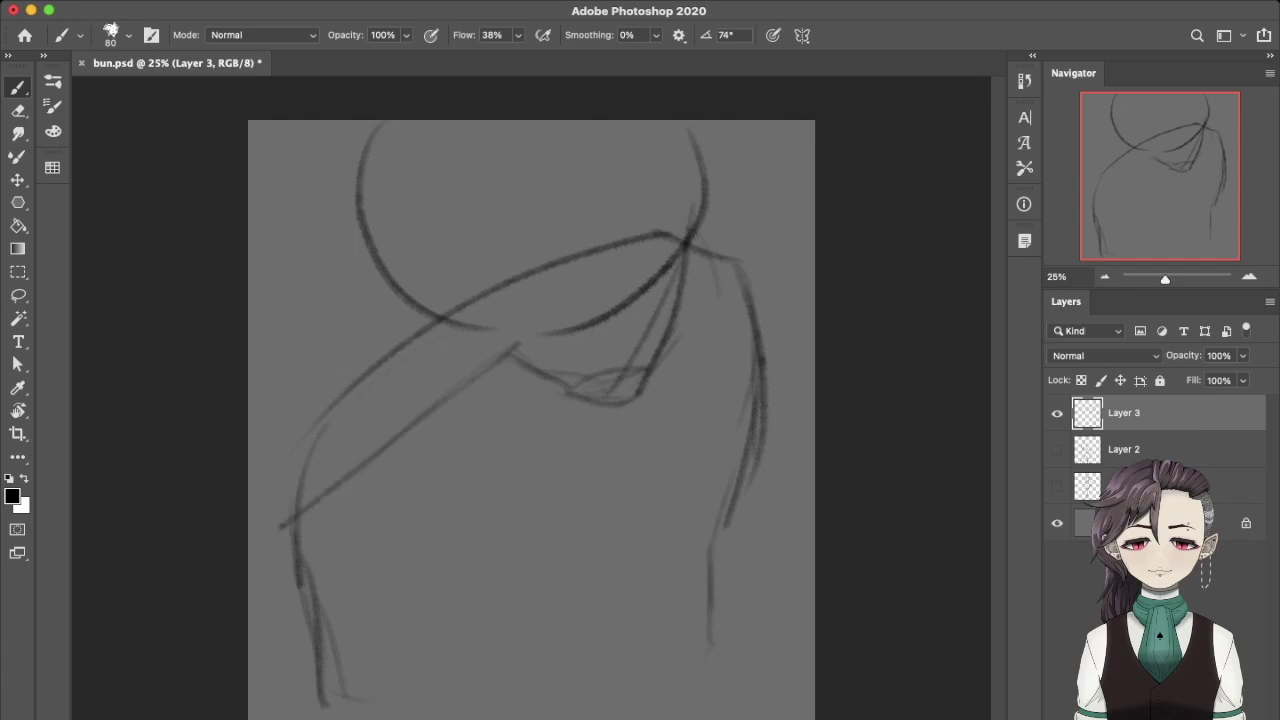
key("ctrl+z")
key("ctrl+z")
left_click_drag(318, 443, 348, 618)
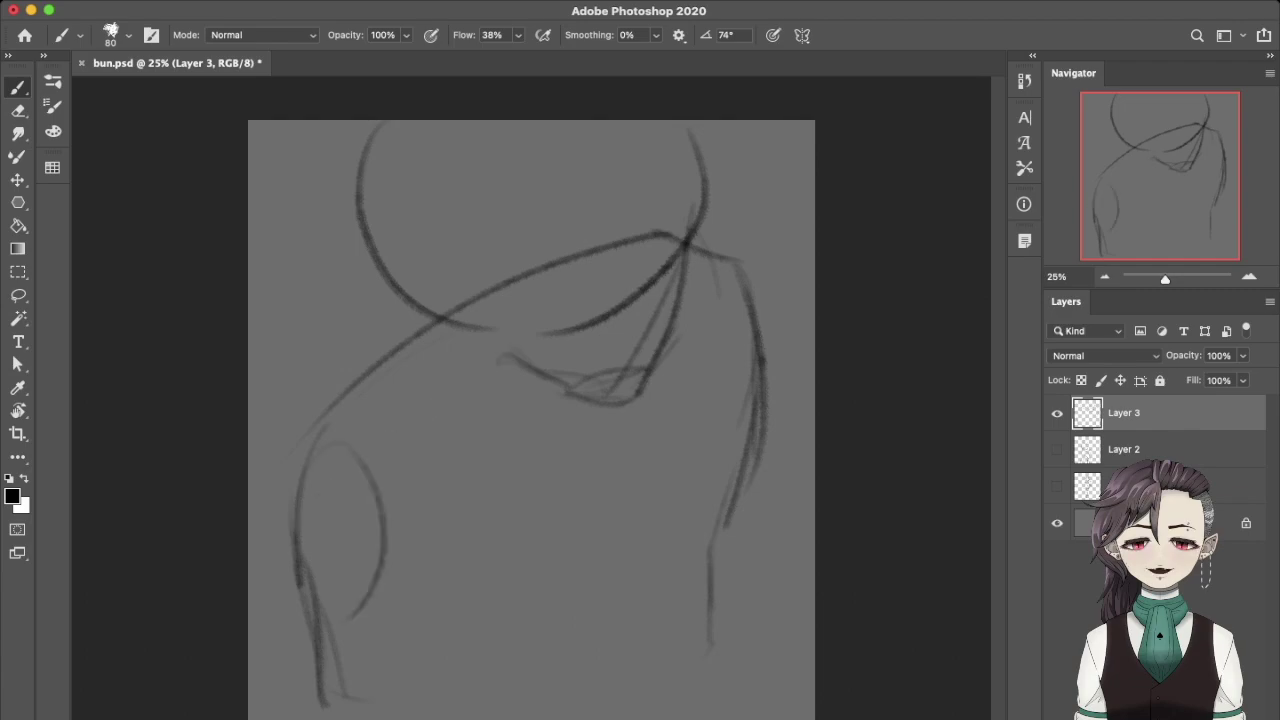
key("ctrl+z")
left_click_drag(300, 498, 290, 560)
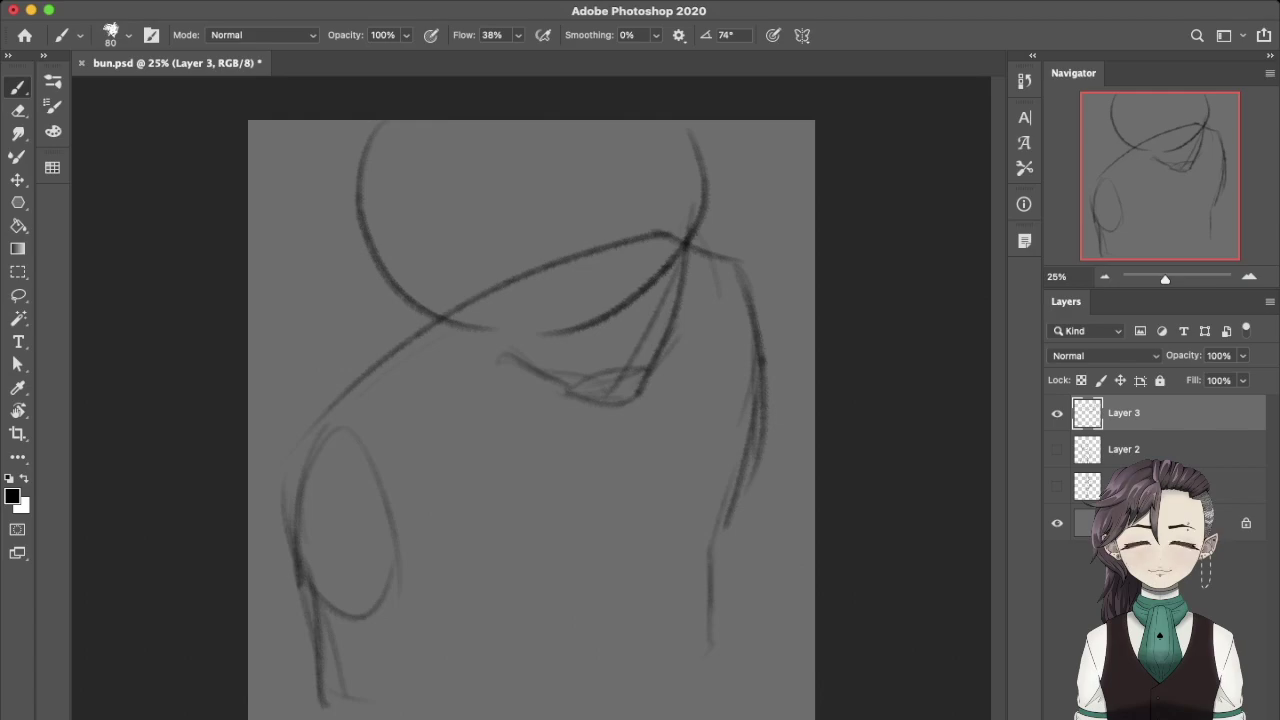
mouse_move(310, 446)
left_mouse_down()
mouse_move(280, 662)
mouse_move(276, 528)
mouse_move(278, 614)
left_mouse_up()
key("ctrl+z")
left_click_drag(290, 484, 276, 650)
mouse_move(282, 584)
left_mouse_down()
mouse_move(278, 668)
mouse_move(296, 719)
left_mouse_up()
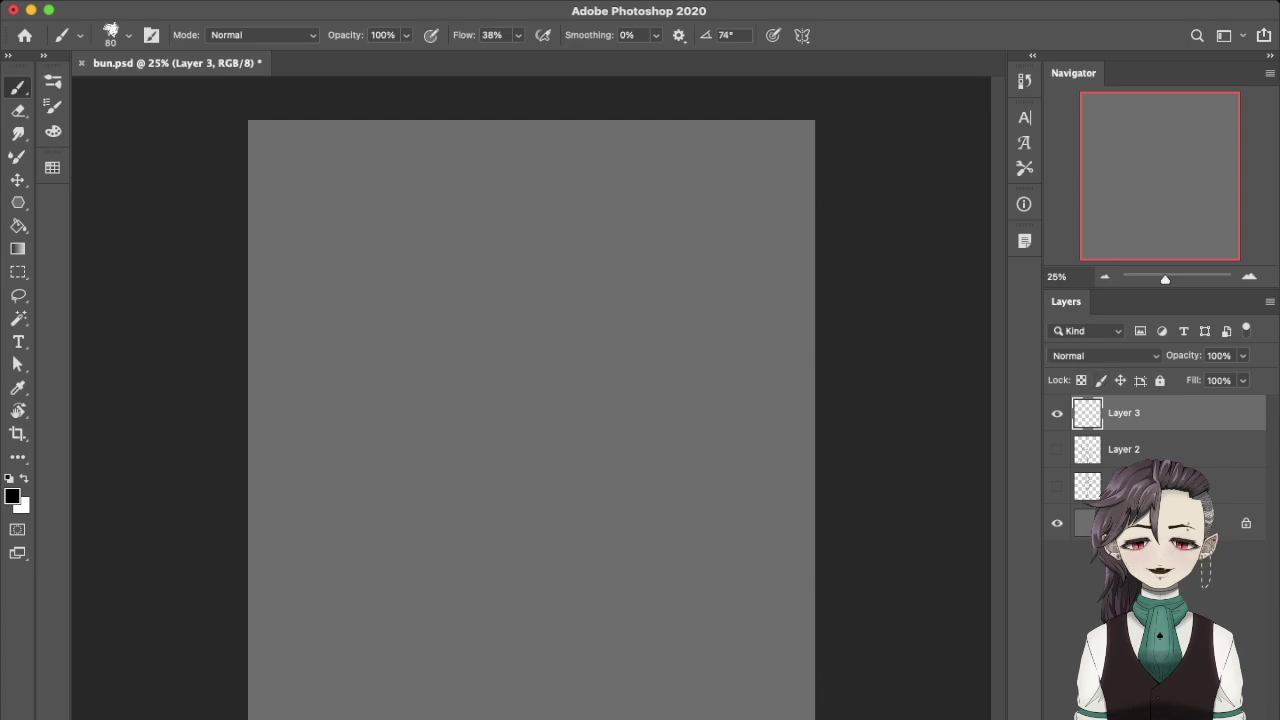
left_click_drag(406, 192, 524, 210)
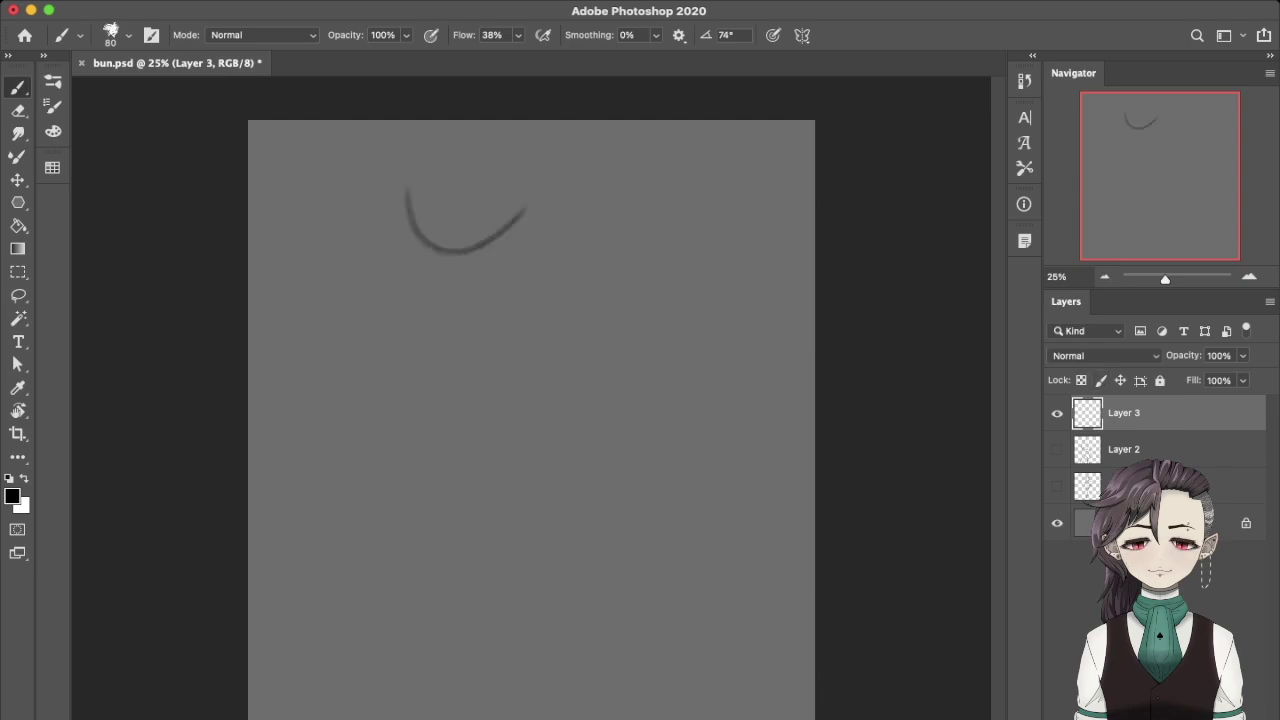
key("ctrl+z")
left_click_drag(407, 204, 456, 302)
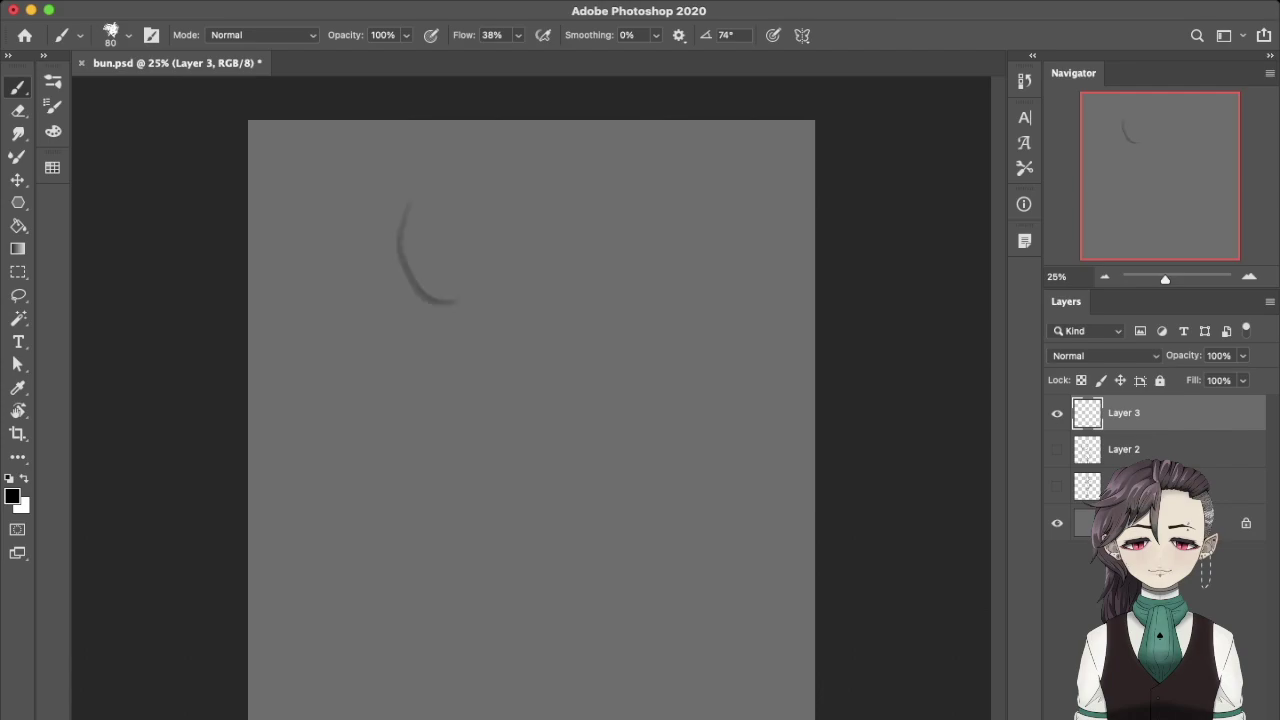
mouse_move(444, 170)
left_mouse_down()
mouse_move(500, 157)
mouse_move(486, 177)
mouse_move(544, 246)
mouse_move(521, 274)
left_mouse_up()
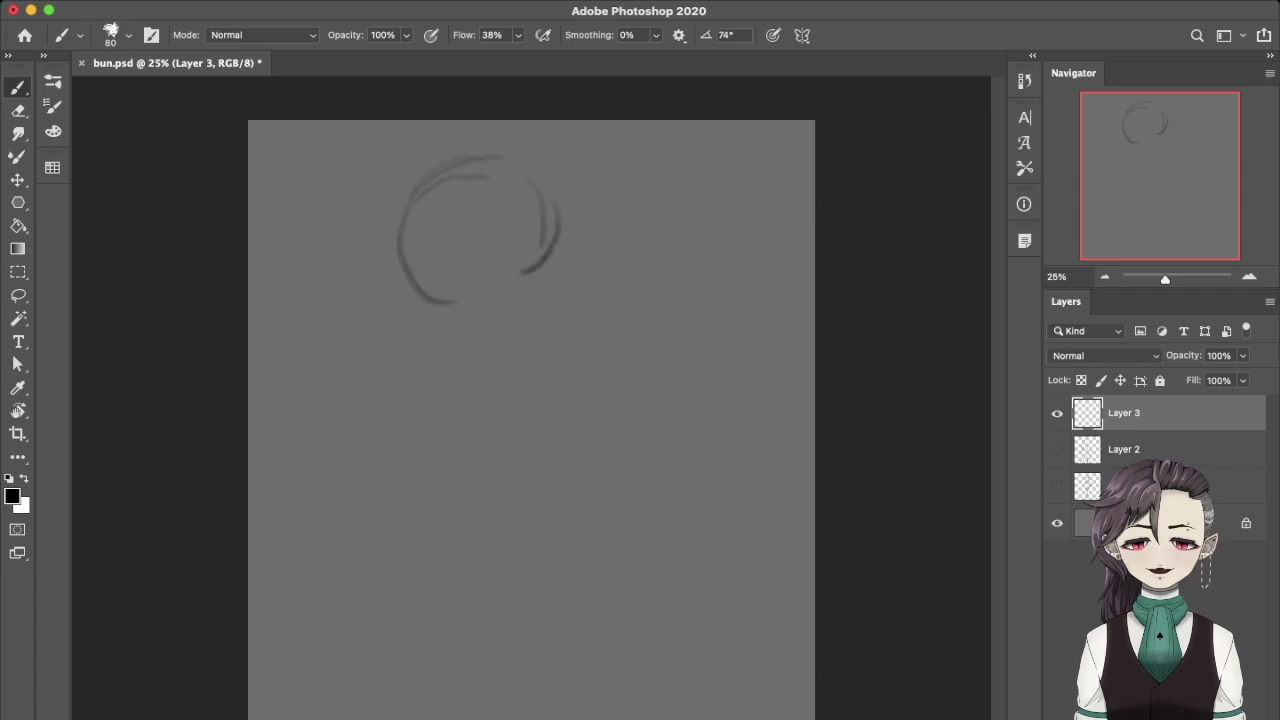
left_click_drag(562, 202, 569, 257)
key("ctrl+z")
mouse_move(548, 208)
left_mouse_down()
mouse_move(538, 274)
mouse_move(492, 320)
mouse_move(436, 302)
left_mouse_up()
key("ctrl+z")
key("ctrl+z")
left_click_drag(536, 272, 438, 305)
key("ctrl+z")
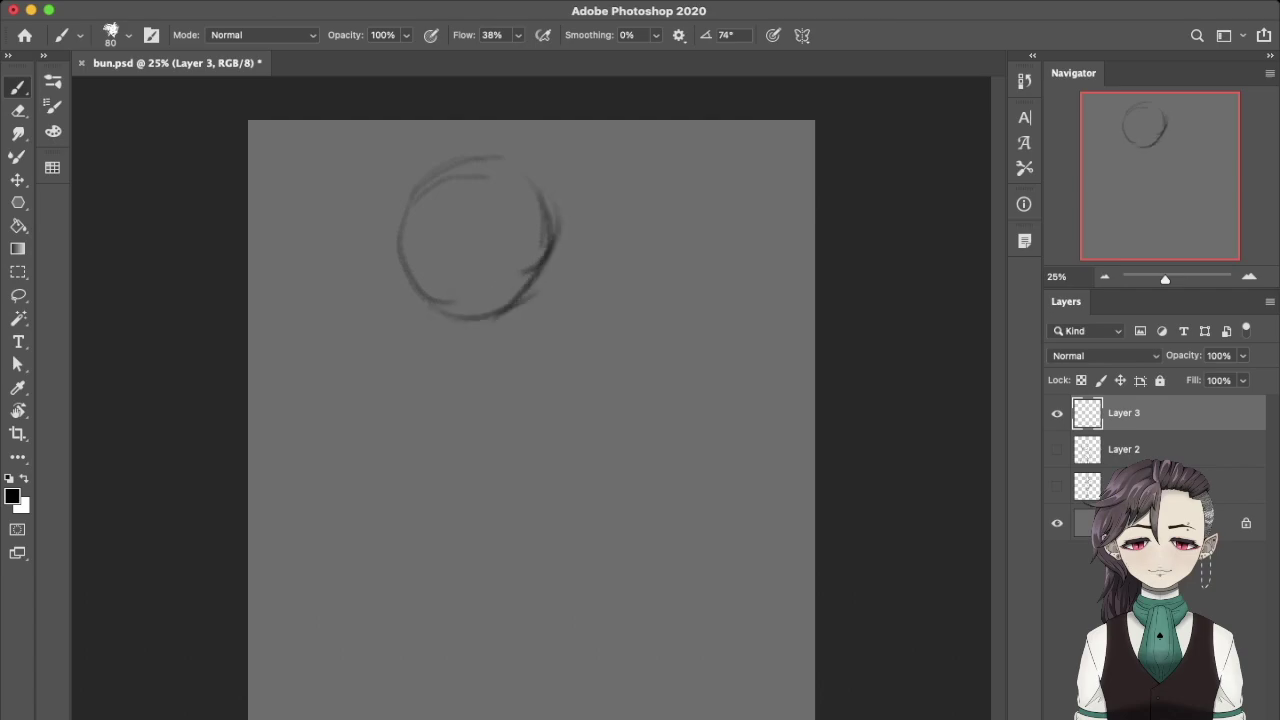
key("ctrl+z")
left_click_drag(532, 290, 438, 308)
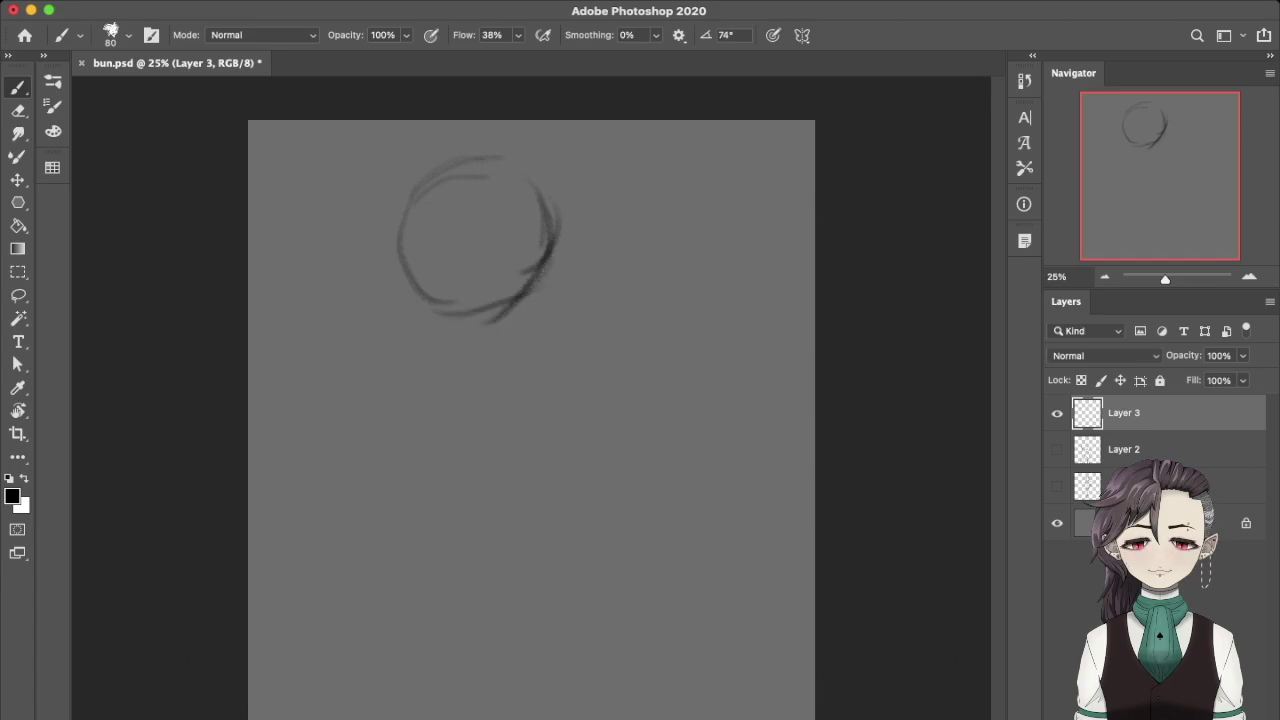
key("ctrl+a")
key("Delete")
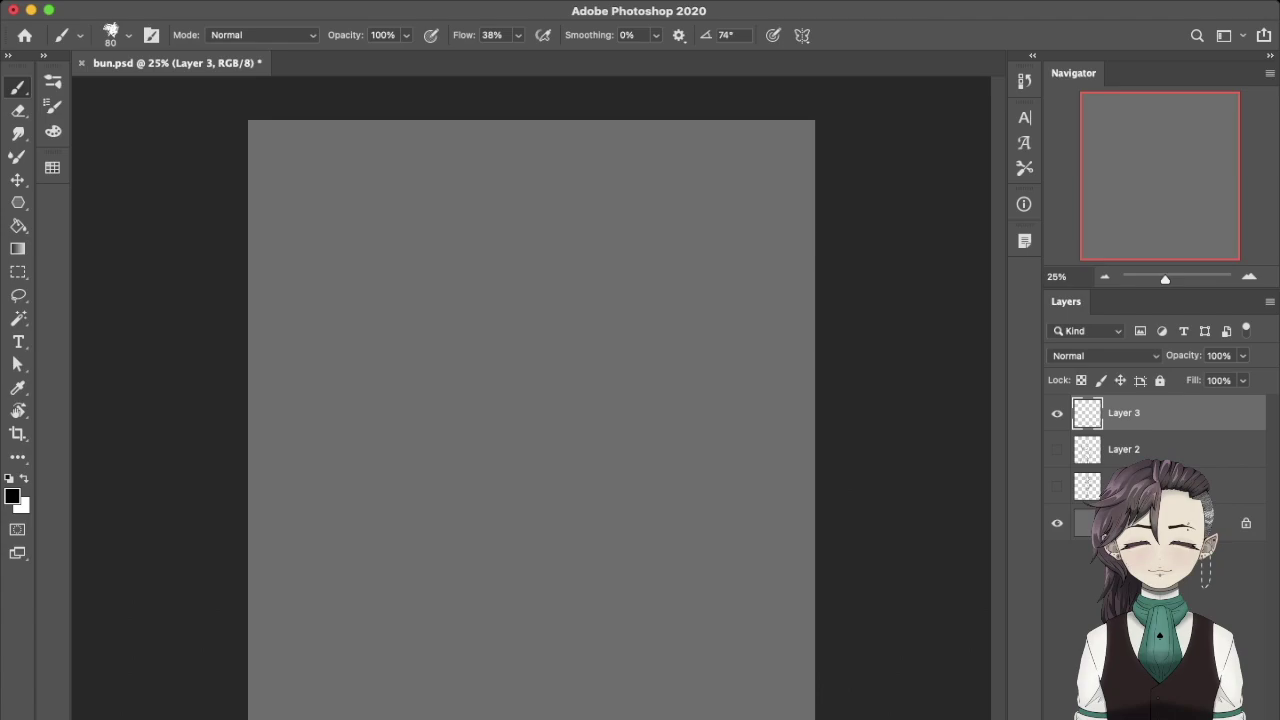
Try several arcs and head circles for the figure, undoing each attempt.
left_click_drag(430, 258, 515, 268)
key("ctrl+z")
left_click_drag(436, 250, 525, 240)
key("ctrl+z")
left_click_drag(434, 270, 436, 284)
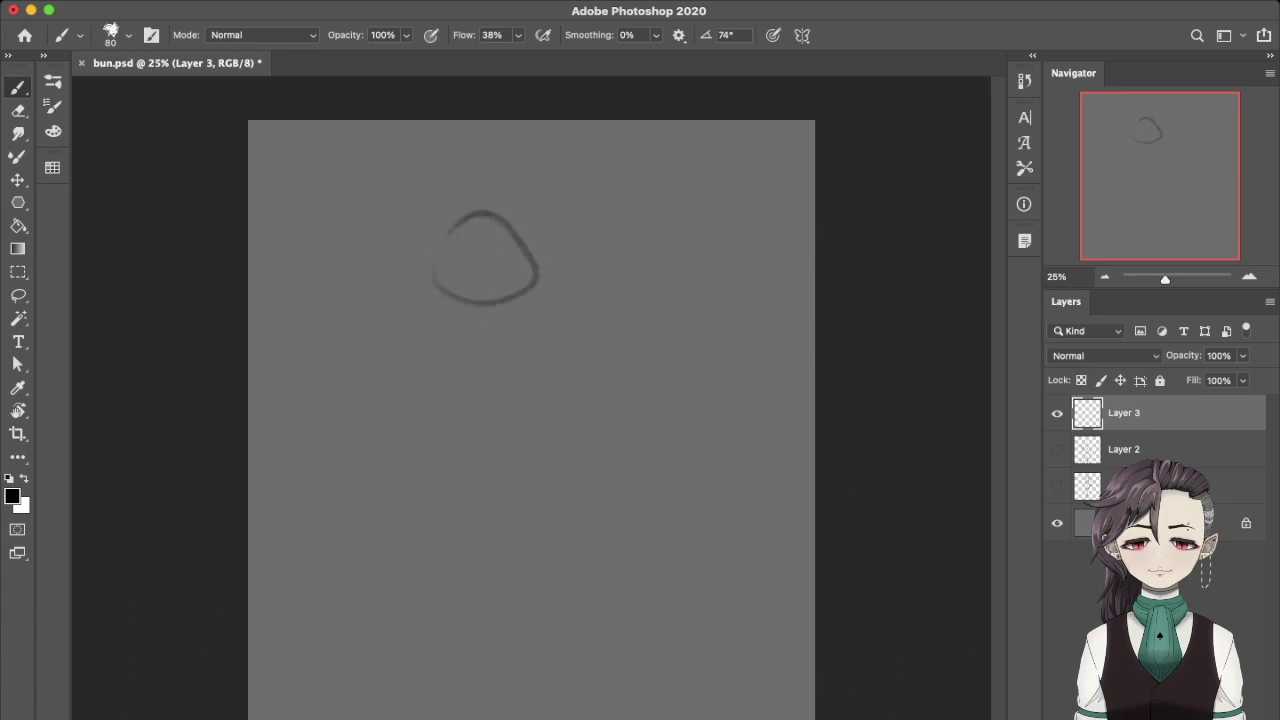
key("ctrl+z")
mouse_move(465, 225)
left_mouse_down()
mouse_move(440, 255)
mouse_move(528, 232)
mouse_move(536, 258)
mouse_move(514, 308)
mouse_move(482, 328)
mouse_move(498, 335)
mouse_move(480, 340)
mouse_move(488, 326)
left_mouse_up()
key("ctrl+z")
Test short strokes around and below the head circle, undoing the strays.
left_click_drag(530, 272, 550, 288)
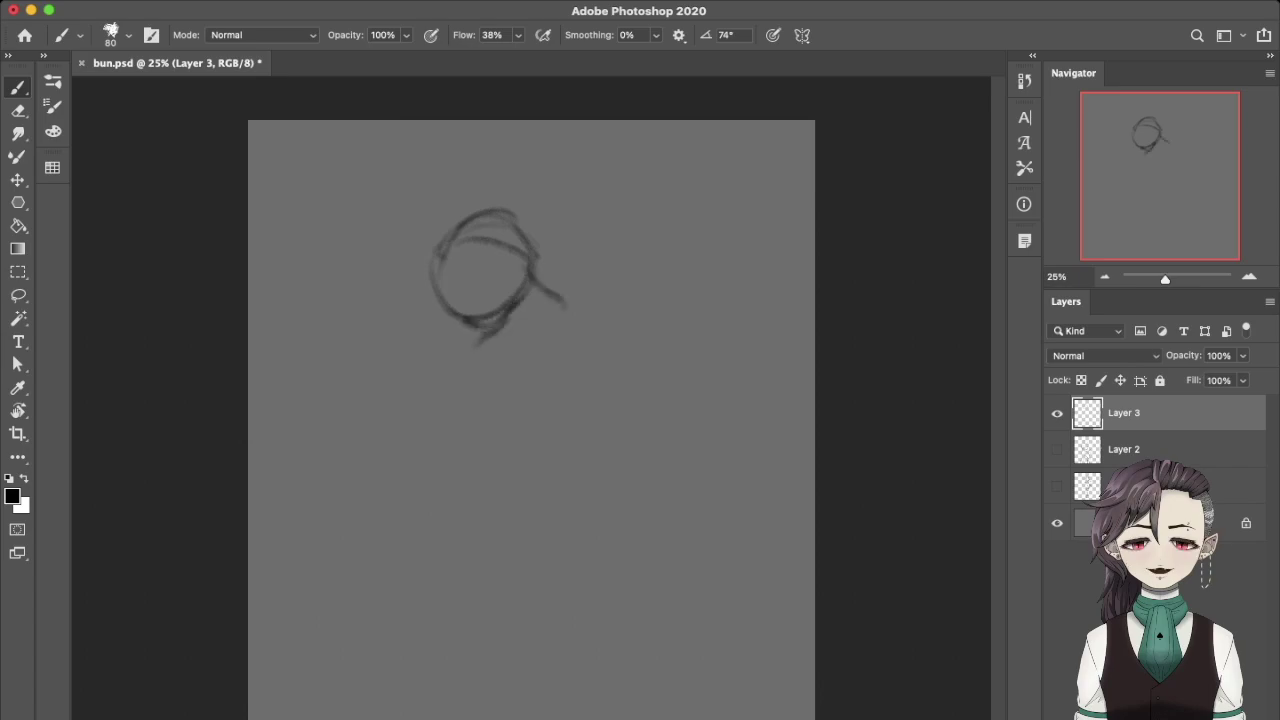
mouse_move(426, 326)
left_mouse_down()
mouse_move(403, 350)
mouse_move(456, 310)
left_mouse_up()
key("ctrl+z")
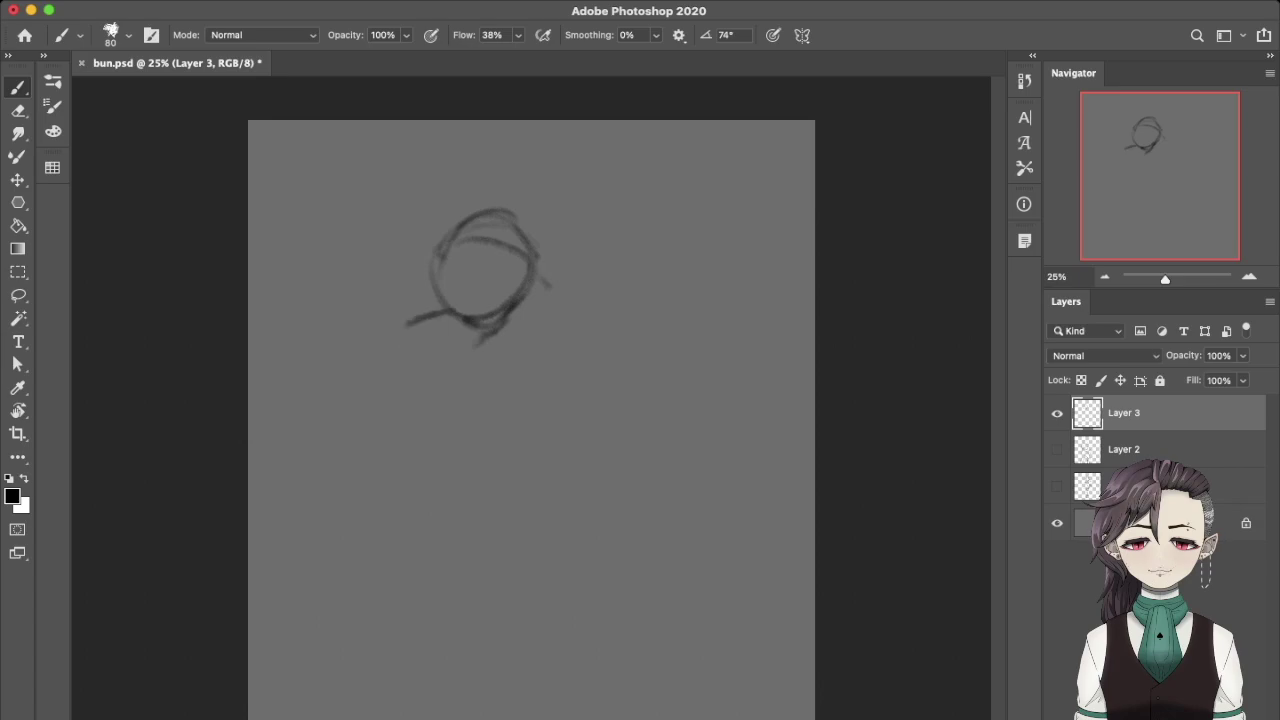
key("ctrl+z")
left_click_drag(542, 258, 552, 272)
left_click_drag(438, 328, 418, 350)
key("ctrl+z")
left_click_drag(440, 320, 408, 360)
key("ctrl+z")
Add strokes at the head's lower right and draw the neck and left body line downward.
left_click_drag(532, 306, 526, 330)
mouse_move(540, 280)
left_mouse_down()
mouse_move(532, 314)
mouse_move(568, 322)
left_mouse_up()
mouse_move(466, 330)
left_mouse_down()
mouse_move(424, 346)
mouse_move(366, 458)
left_mouse_up()
key("ctrl+z")
mouse_move(424, 352)
left_mouse_down()
mouse_move(388, 480)
mouse_move(402, 444)
left_mouse_up()
key("ctrl+z")
key("ctrl+z")
mouse_move(442, 334)
left_mouse_down()
mouse_move(412, 414)
mouse_move(452, 450)
mouse_move(428, 504)
left_mouse_up()
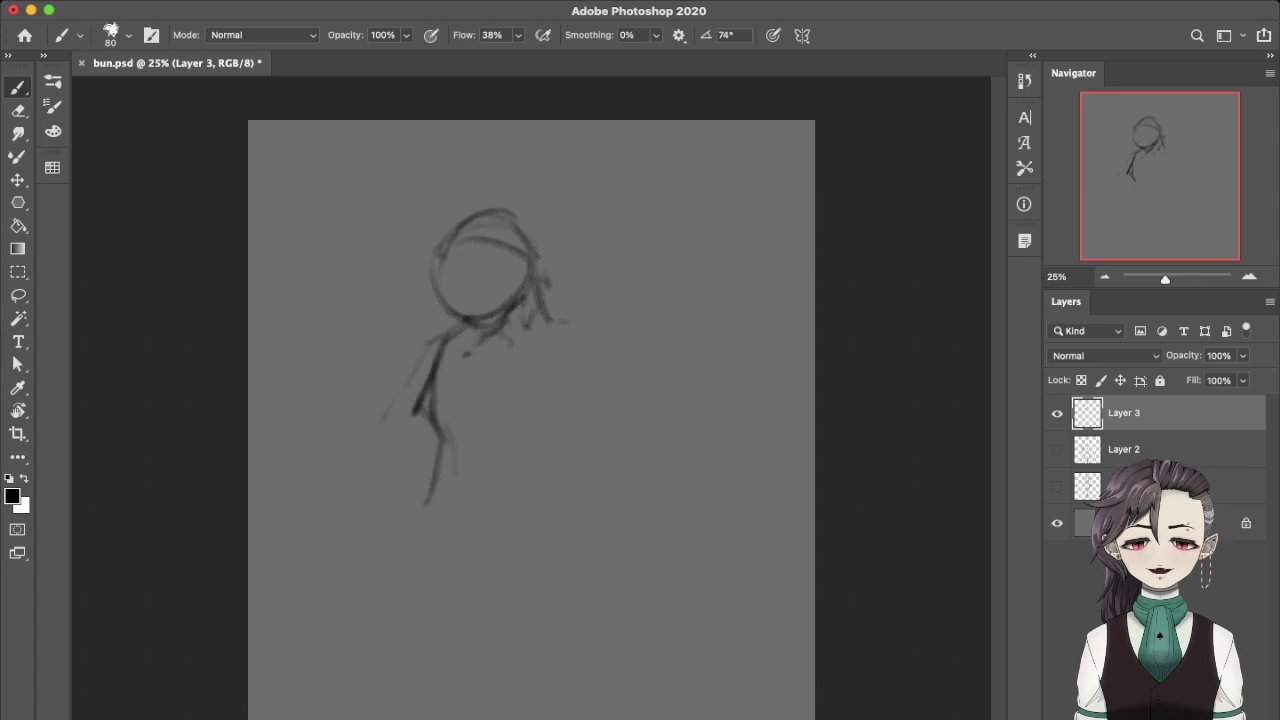
left_click_drag(434, 460, 410, 536)
left_click_drag(416, 530, 464, 540)
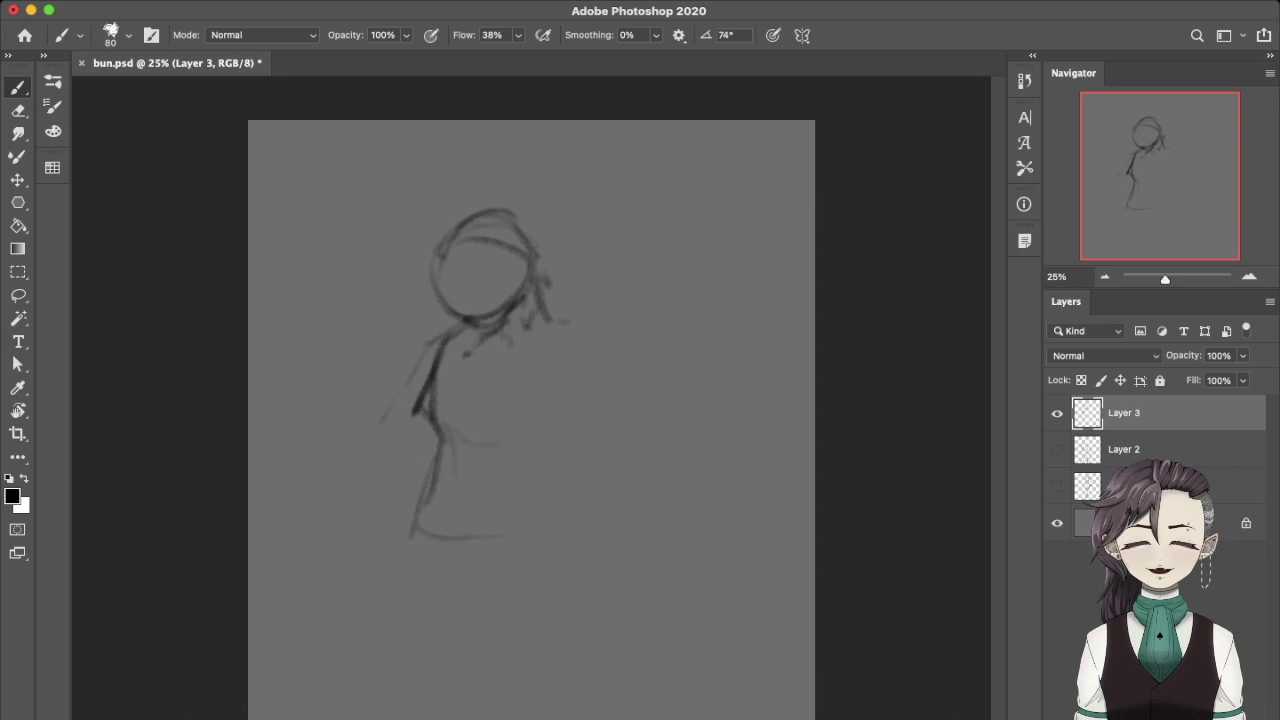
Sketch the curved right shoulder and back line, then extend both torso sides downward.
left_click_drag(565, 335, 550, 418)
left_click_drag(440, 432, 518, 452)
key("ctrl+z")
mouse_move(556, 322)
left_mouse_down()
mouse_move(584, 360)
mouse_move(572, 410)
mouse_move(546, 438)
left_mouse_up()
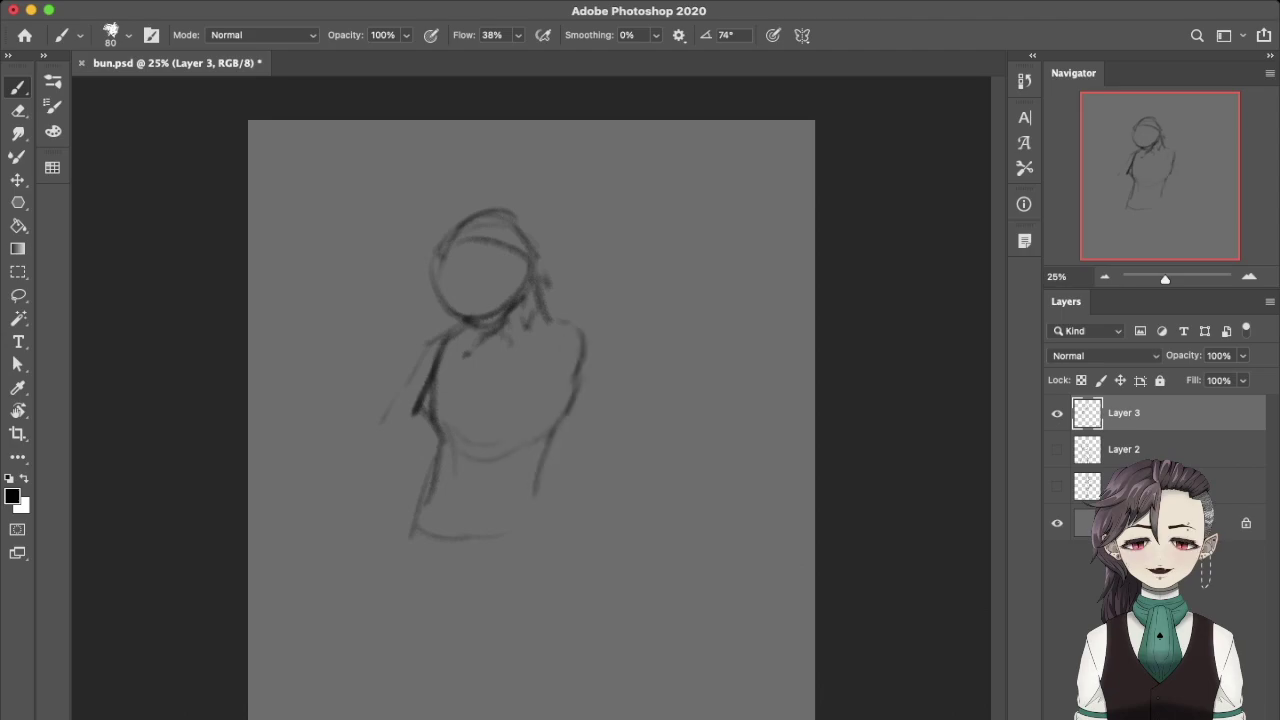
left_click_drag(546, 442, 536, 517)
left_click_drag(434, 450, 400, 540)
key("ctrl+z")
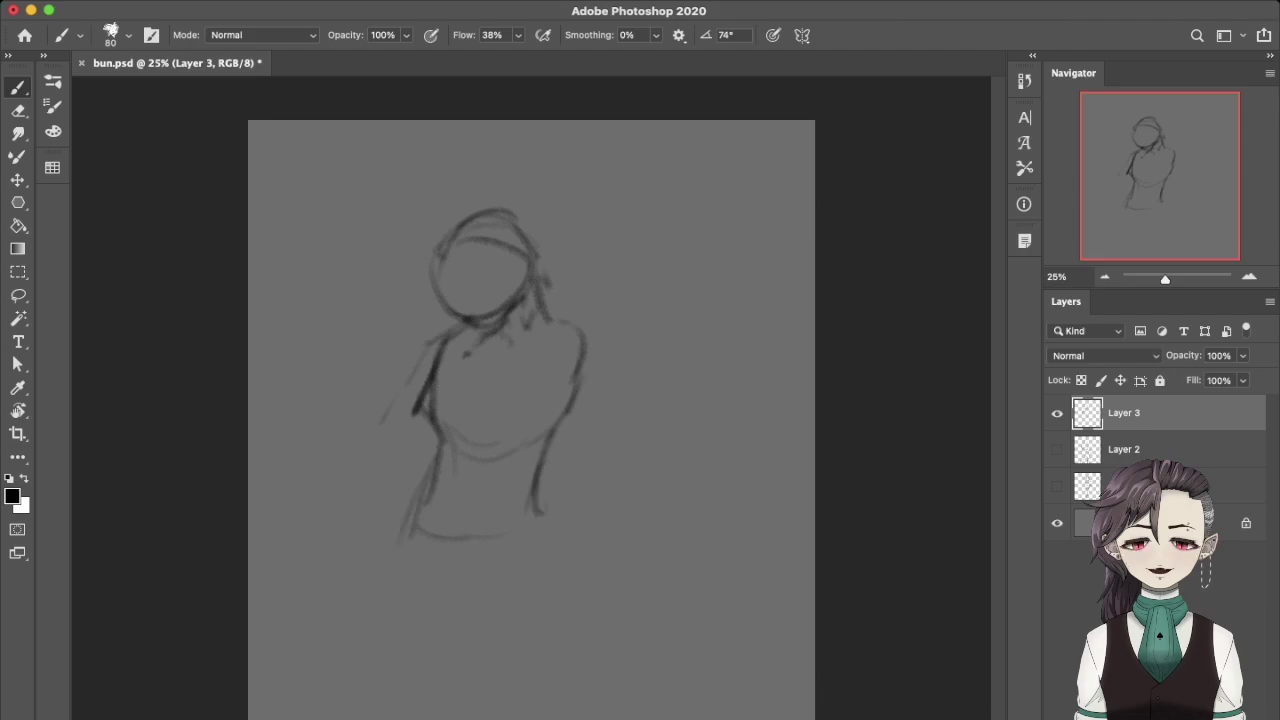
mouse_move(430, 472)
left_mouse_down()
mouse_move(408, 506)
mouse_move(392, 630)
left_mouse_up()
mouse_move(398, 536)
left_mouse_down()
mouse_move(386, 630)
mouse_move(388, 668)
mouse_move(406, 672)
mouse_move(399, 662)
left_mouse_up()
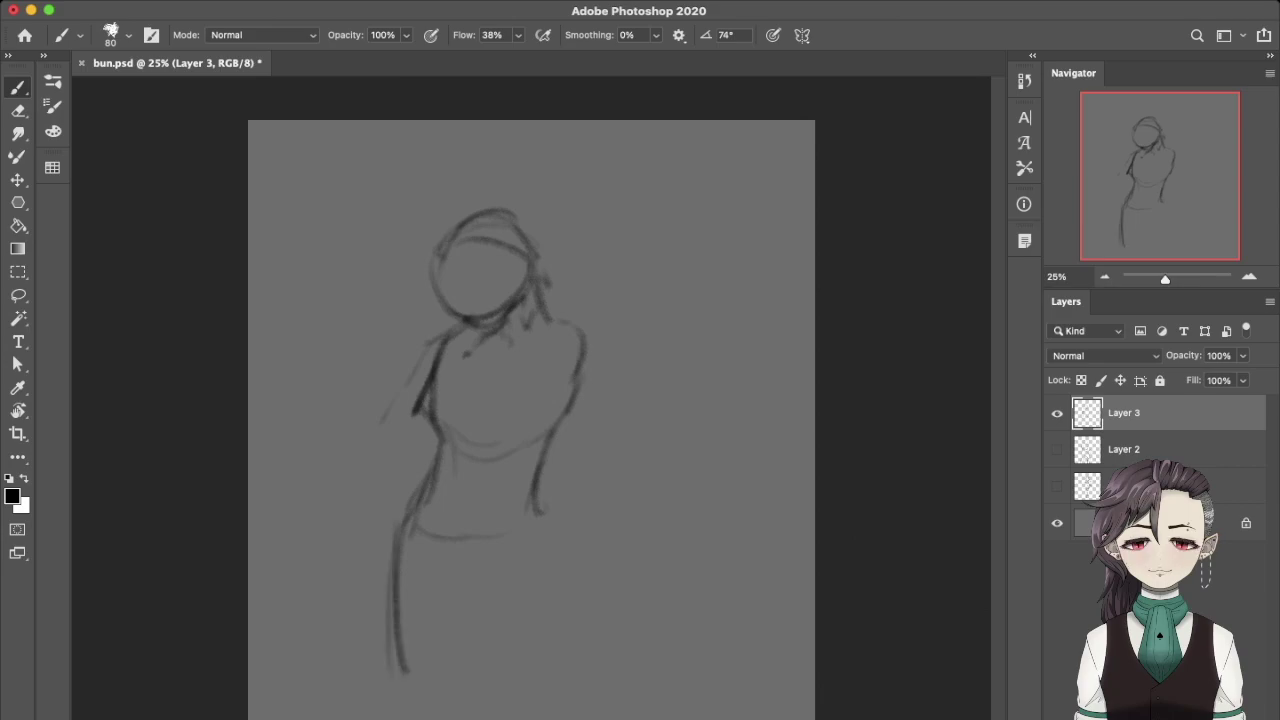
Sketch the right hip and extend the hip and left leg lines to the page bottom.
left_click_drag(540, 512, 565, 576)
key("ctrl+z")
left_click_drag(540, 498, 565, 538)
mouse_move(540, 496)
left_mouse_down()
mouse_move(568, 546)
mouse_move(585, 668)
left_mouse_up()
left_click_drag(399, 648, 412, 719)
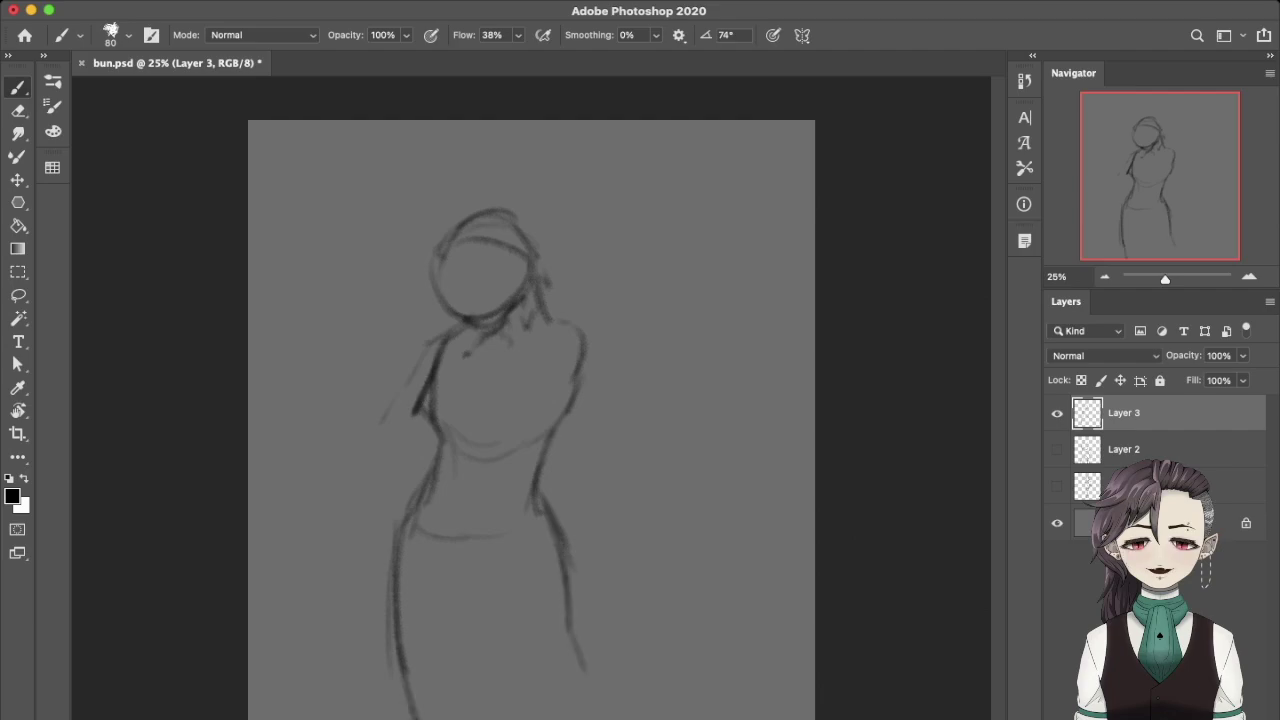
Outline the lower body and both legs, undoing misplaced inner-leg lines.
left_click_drag(462, 578, 506, 646)
left_click_drag(480, 602, 516, 698)
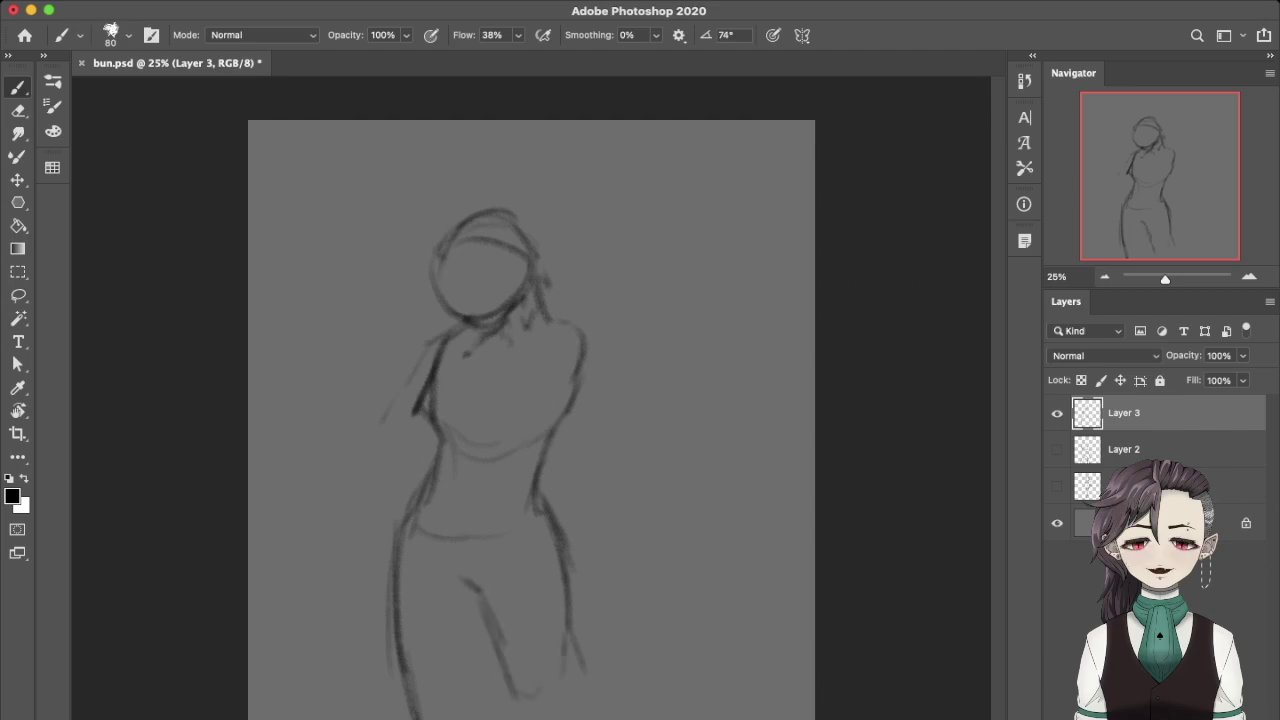
left_click_drag(566, 654, 548, 716)
mouse_move(467, 608)
left_mouse_down()
mouse_move(472, 672)
mouse_move(486, 686)
left_mouse_up()
key("cmd+z")
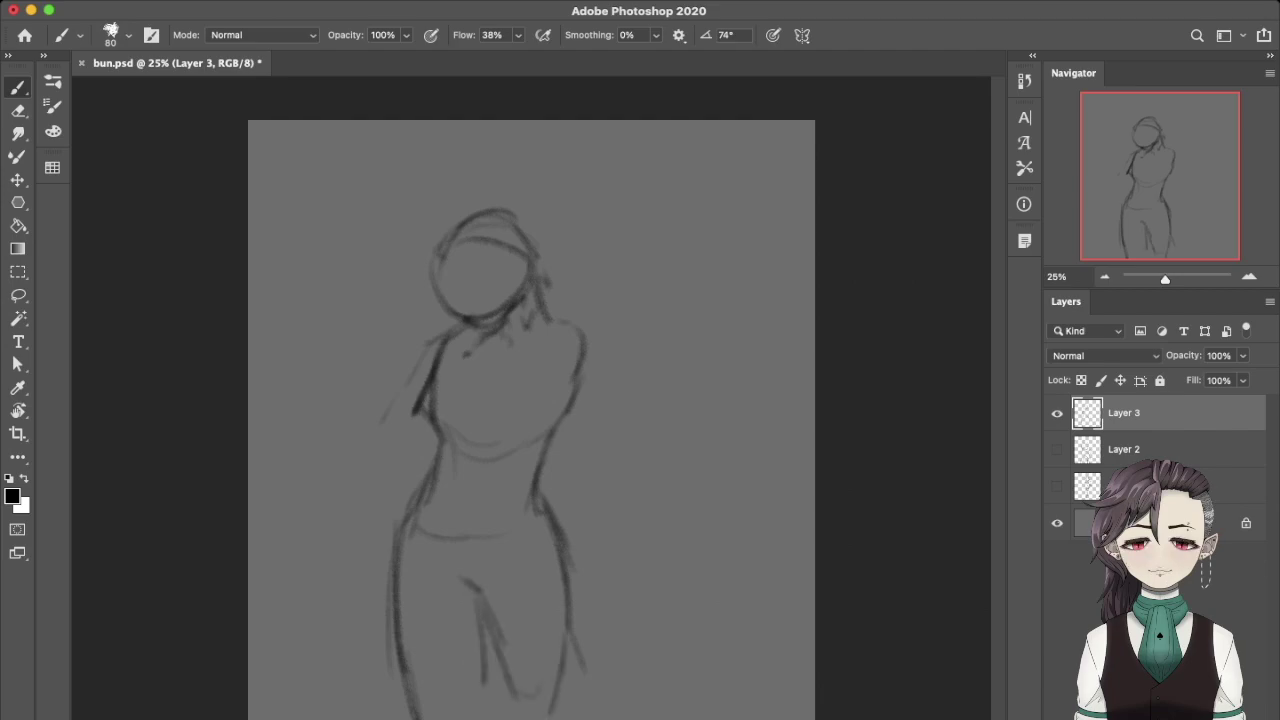
left_click_drag(410, 594, 398, 684)
key("super+z")
left_click_drag(408, 622, 440, 704)
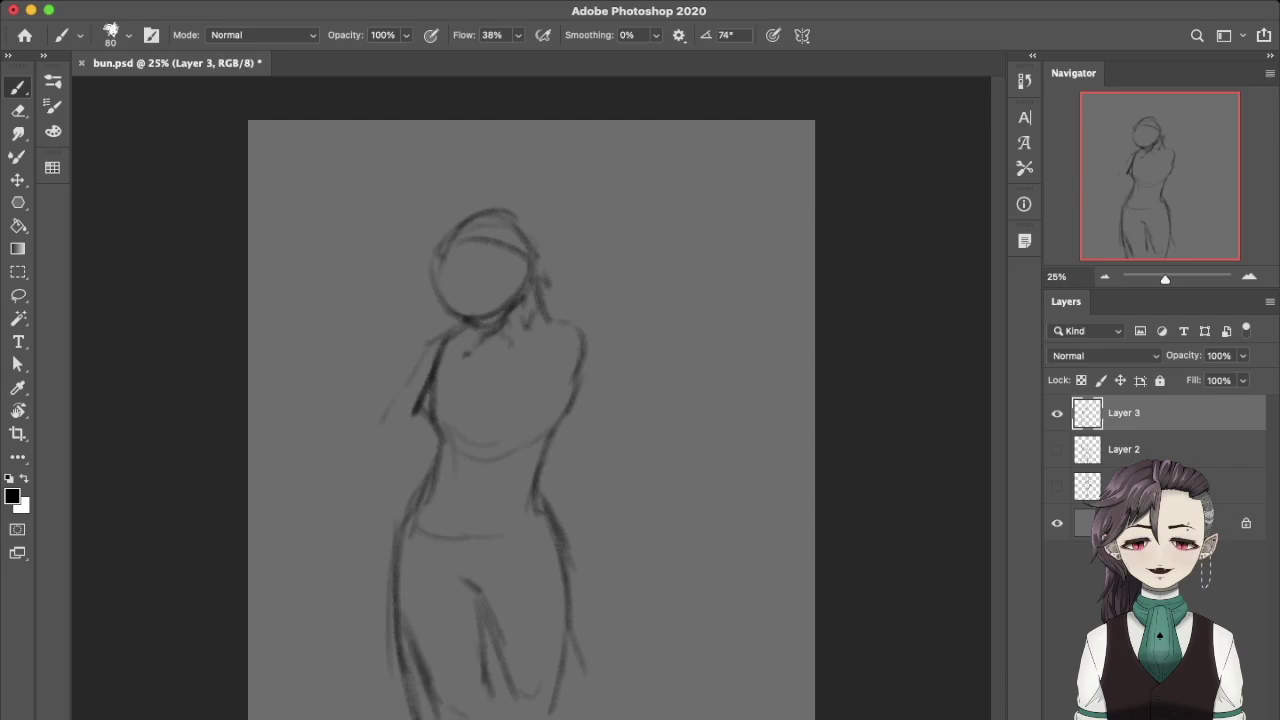
left_click_drag(490, 688, 508, 719)
left_click_drag(503, 652, 524, 712)
left_click_drag(571, 604, 568, 708)
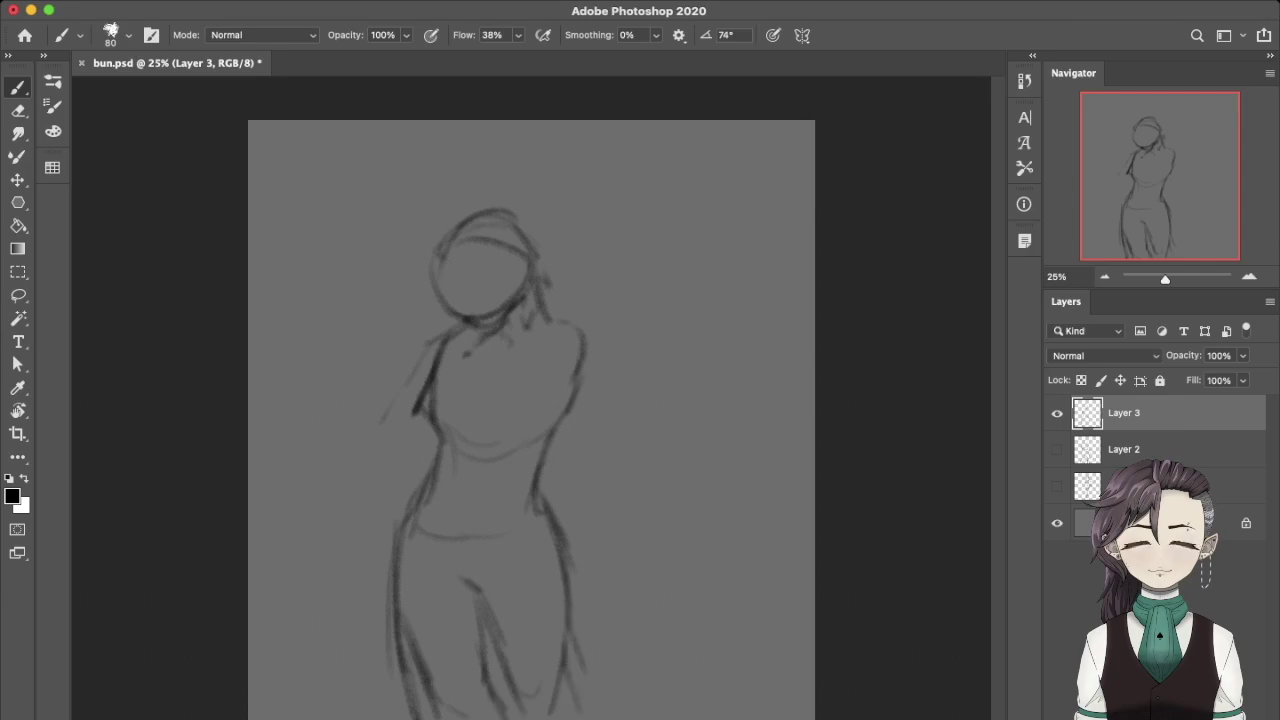
Erase stray bits of the left leg, then add strokes at the lower right leg and torso's right.
key("e")
left_click_drag(402, 625, 406, 704)
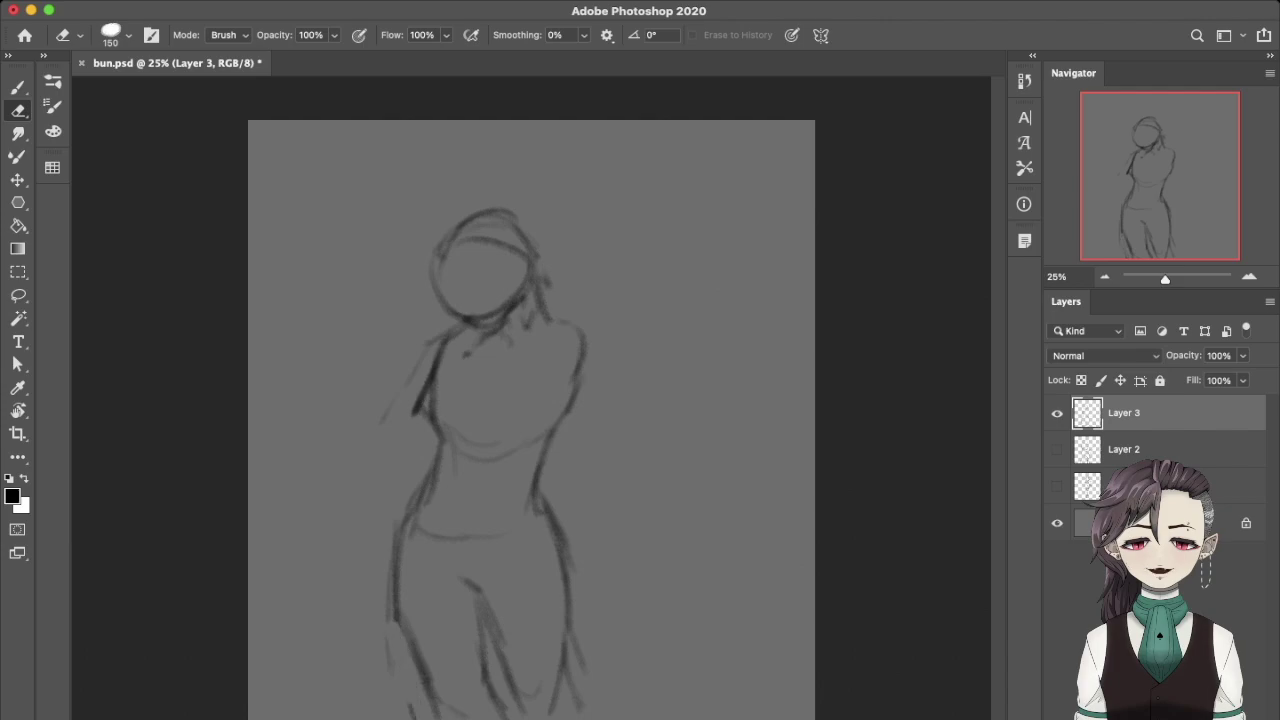
left_click_drag(389, 600, 388, 655)
key("b")
left_click_drag(574, 676, 596, 718)
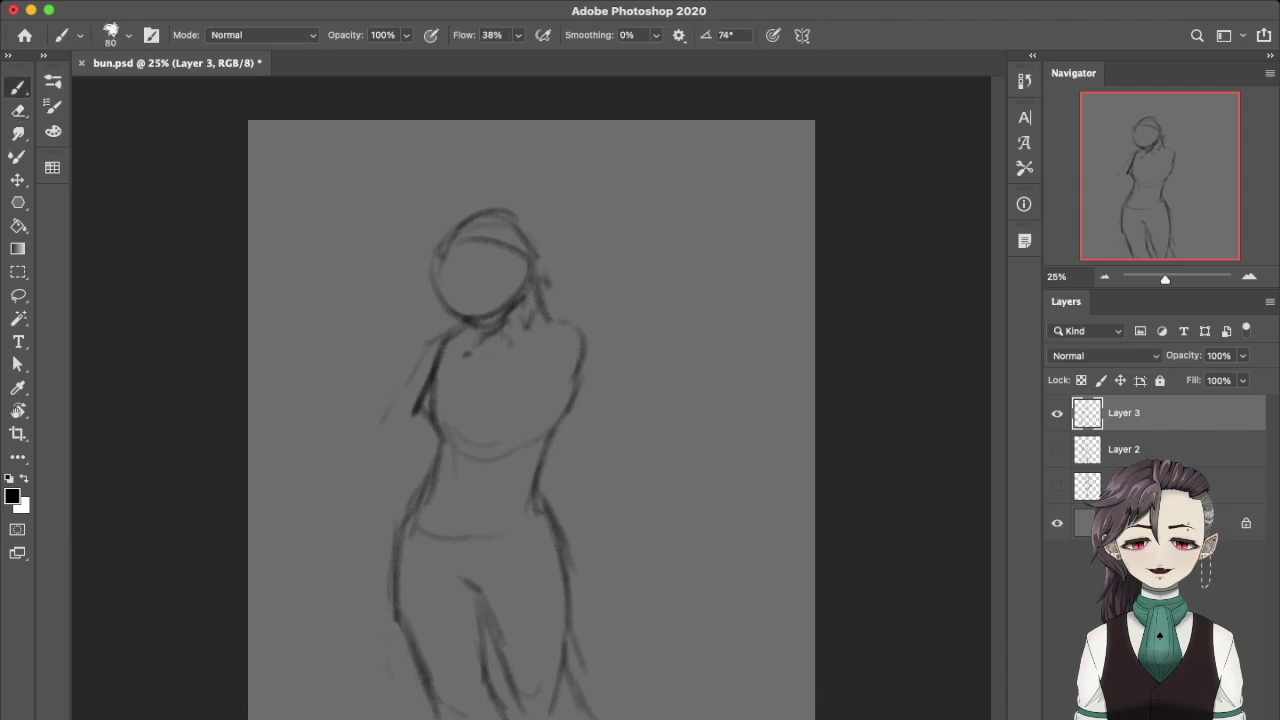
left_click_drag(598, 372, 606, 400)
Free-transform the figure sketch to about 76% size, moving it up and right.
key("ctrl+t")
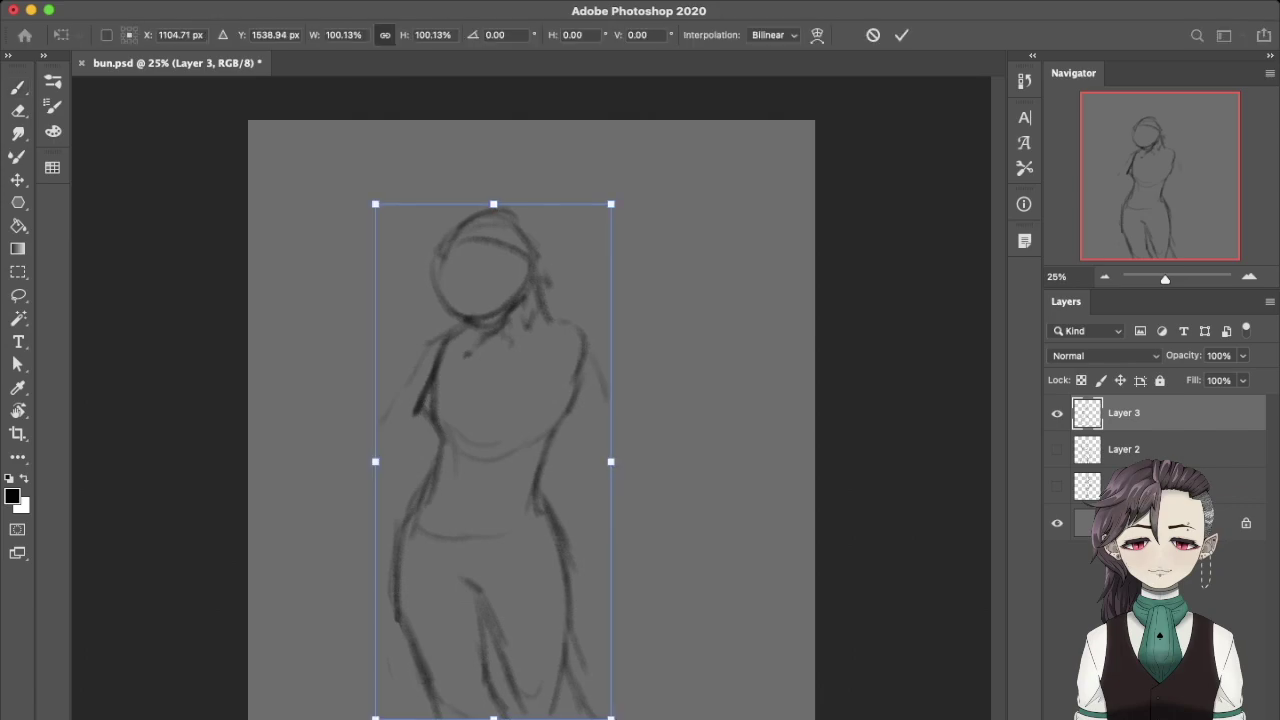
left_click_drag(610, 717, 572, 639)
left_click_drag(483, 444, 522, 331)
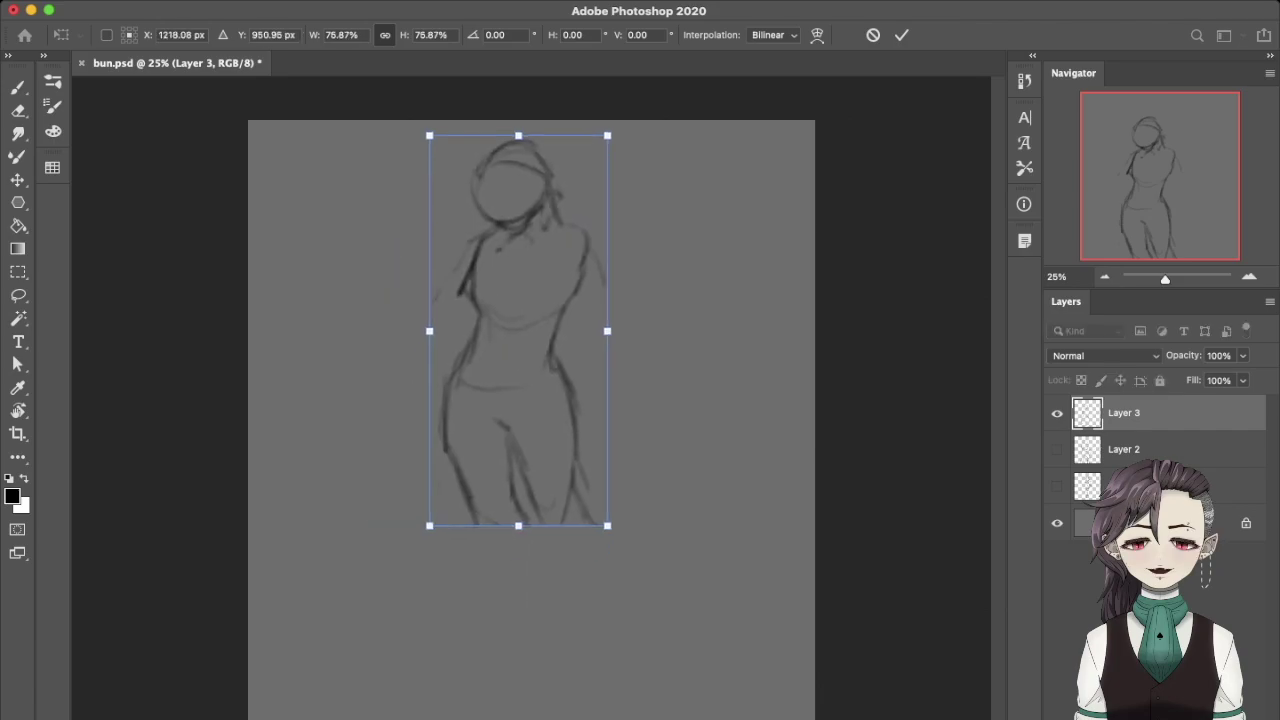
key("Return")
left_click(1057, 449)
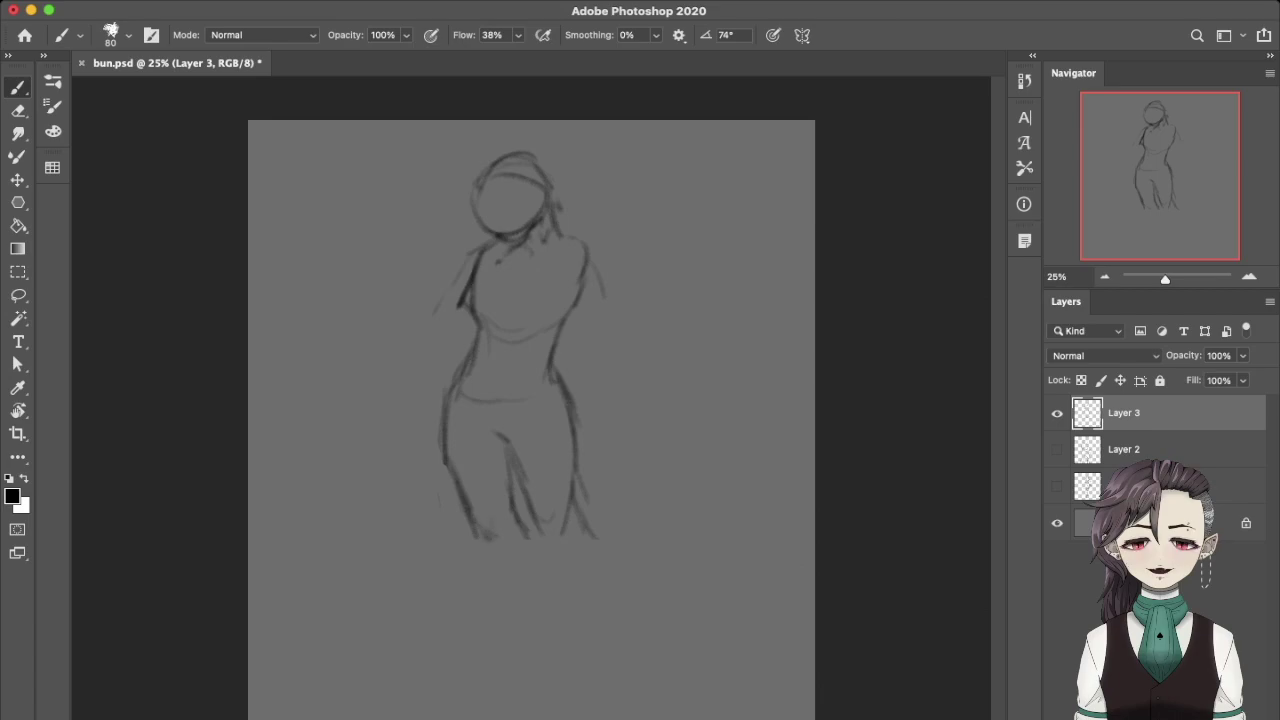
Extend both leg lines down to the lower calves and add strokes near the right hip.
left_click_drag(494, 514, 501, 585)
left_click_drag(500, 632, 505, 674)
left_click_drag(535, 532, 518, 674)
left_click_drag(480, 582, 497, 674)
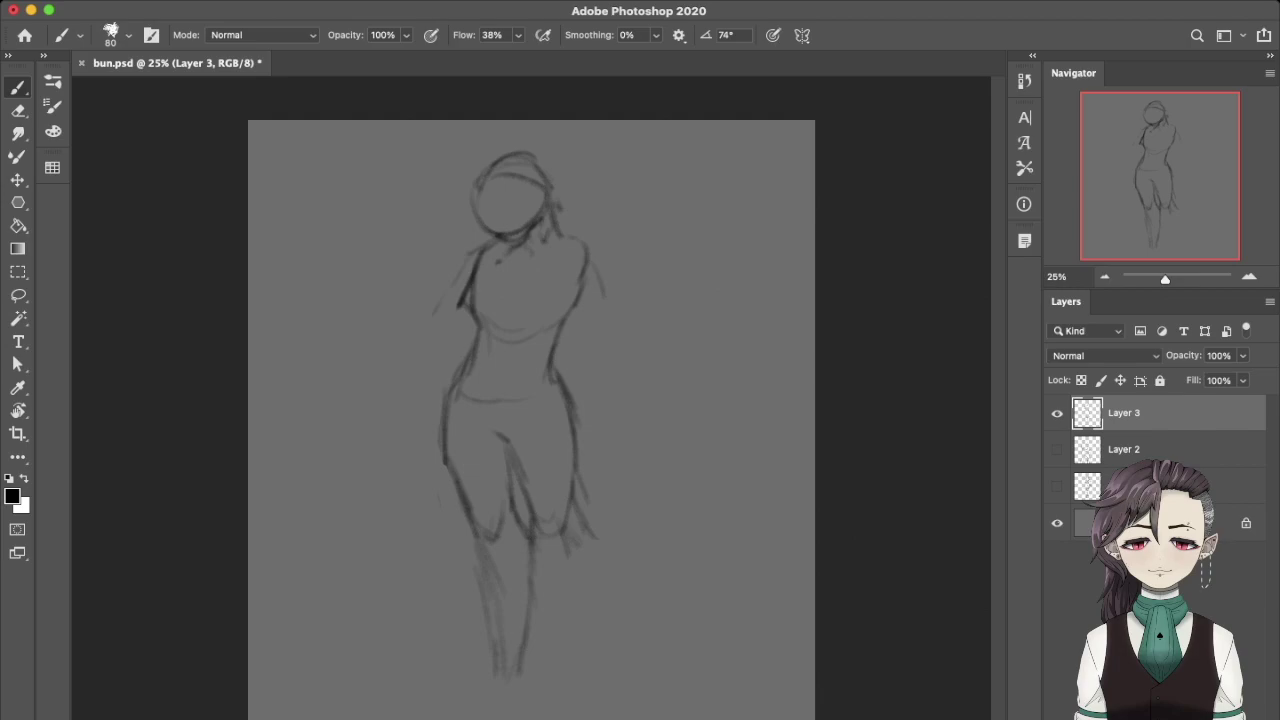
left_click_drag(538, 552, 567, 670)
mouse_move(584, 516)
left_mouse_down()
mouse_move(566, 540)
mouse_move(590, 568)
mouse_move(577, 606)
left_mouse_up()
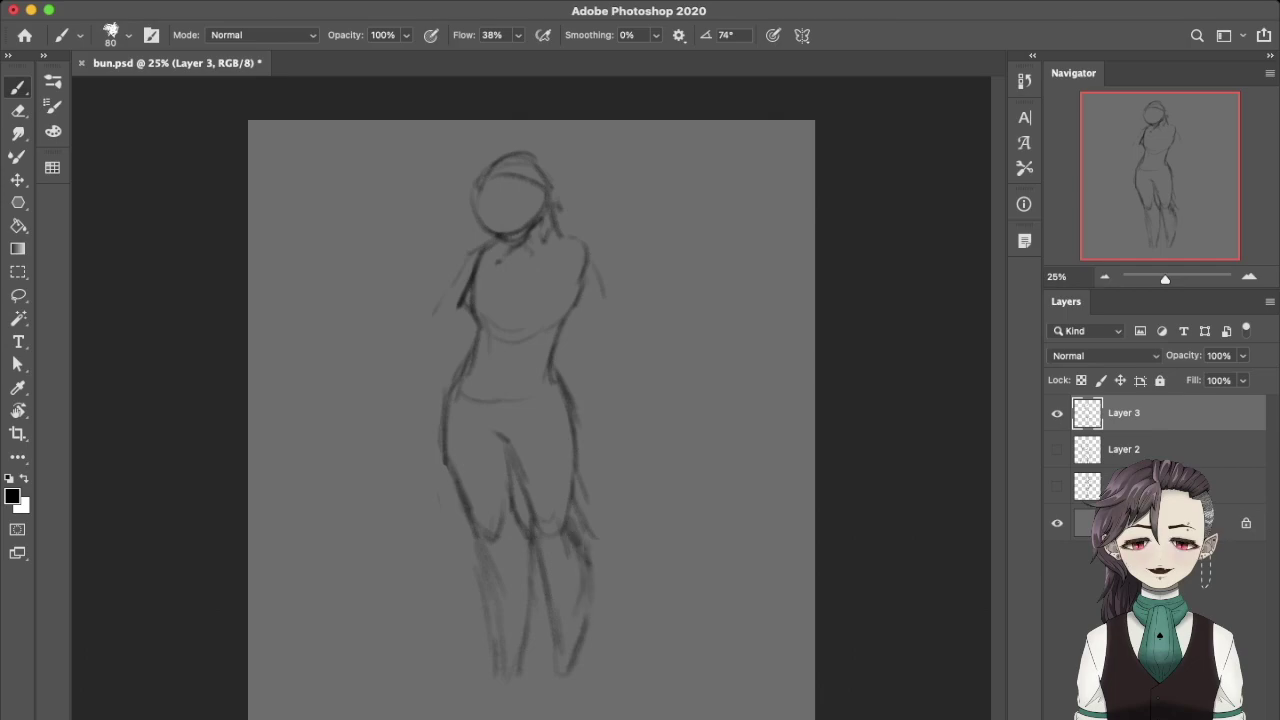
Darken the neck-to-shoulder line, left waist contour, right torso and right arm lines.
left_click_drag(566, 248, 556, 298)
left_click_drag(553, 227, 575, 247)
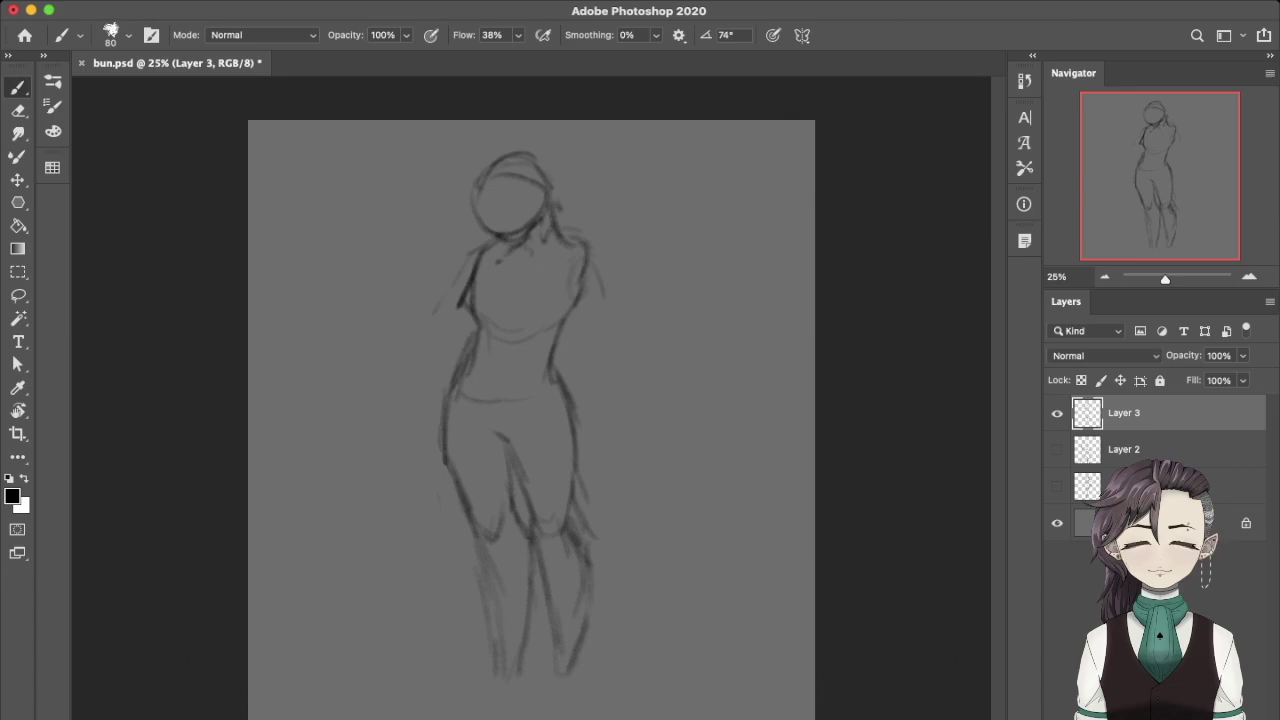
left_click_drag(463, 355, 449, 390)
mouse_move(485, 323)
left_mouse_down()
mouse_move(450, 399)
mouse_move(485, 324)
mouse_move(568, 390)
left_mouse_up()
key("e")
key("b")
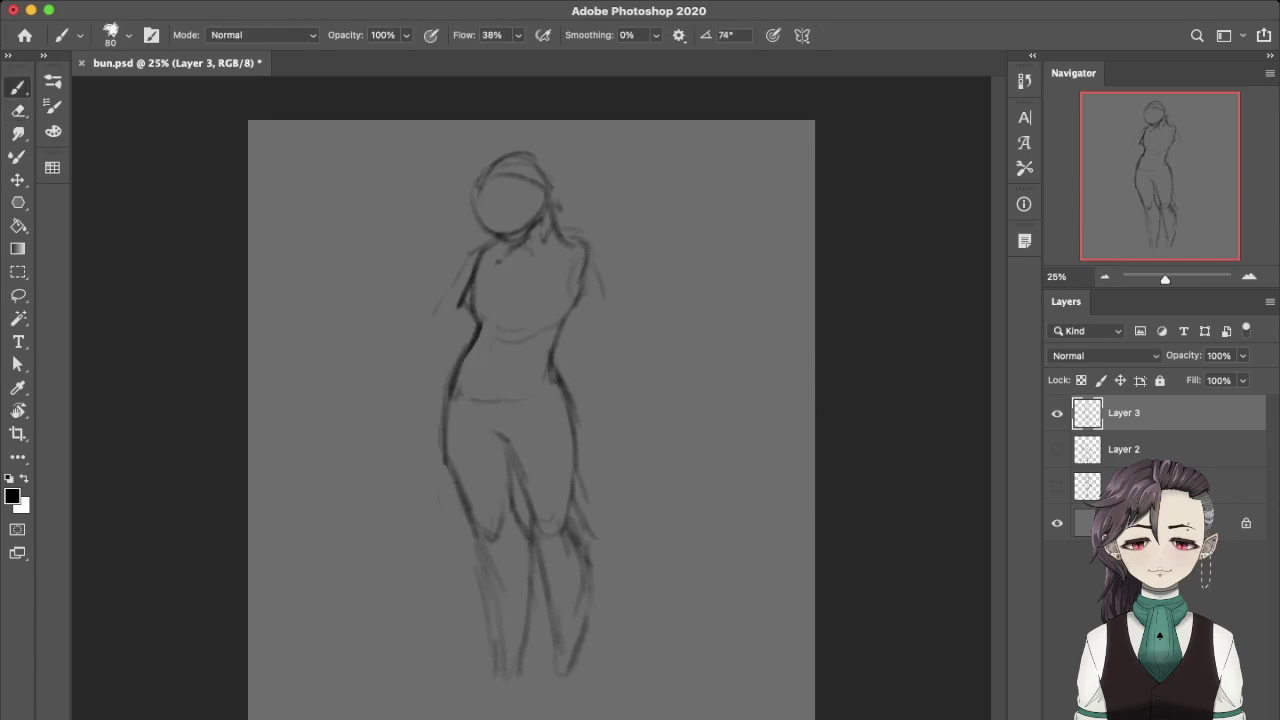
key("e")
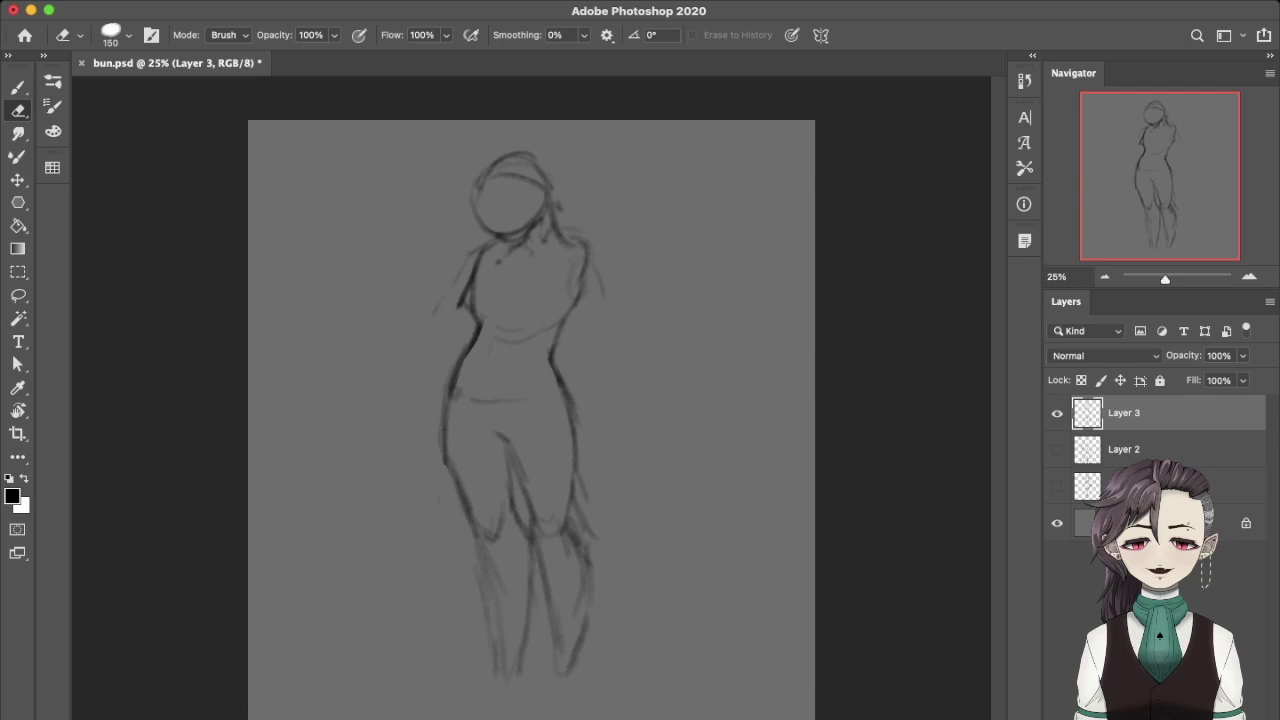
key("b")
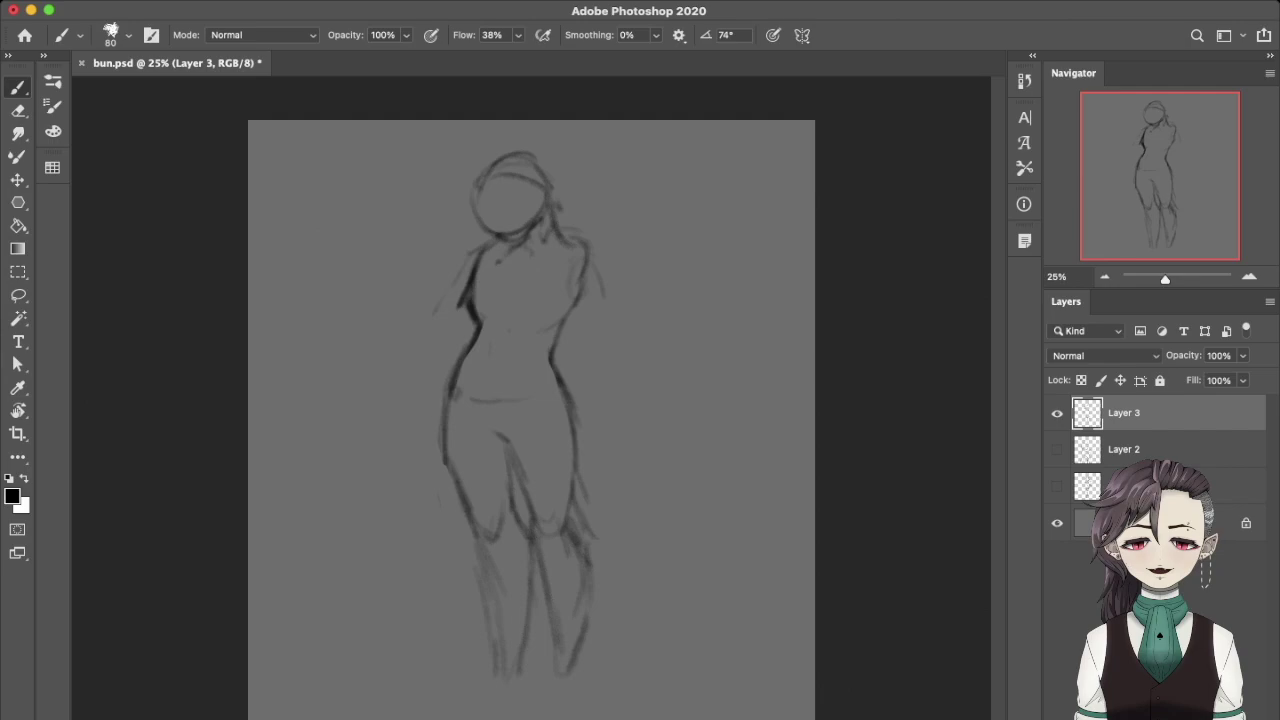
left_click_drag(578, 278, 550, 346)
mouse_move(594, 250)
left_mouse_down()
mouse_move(556, 300)
mouse_move(600, 296)
mouse_move(578, 322)
left_mouse_up()
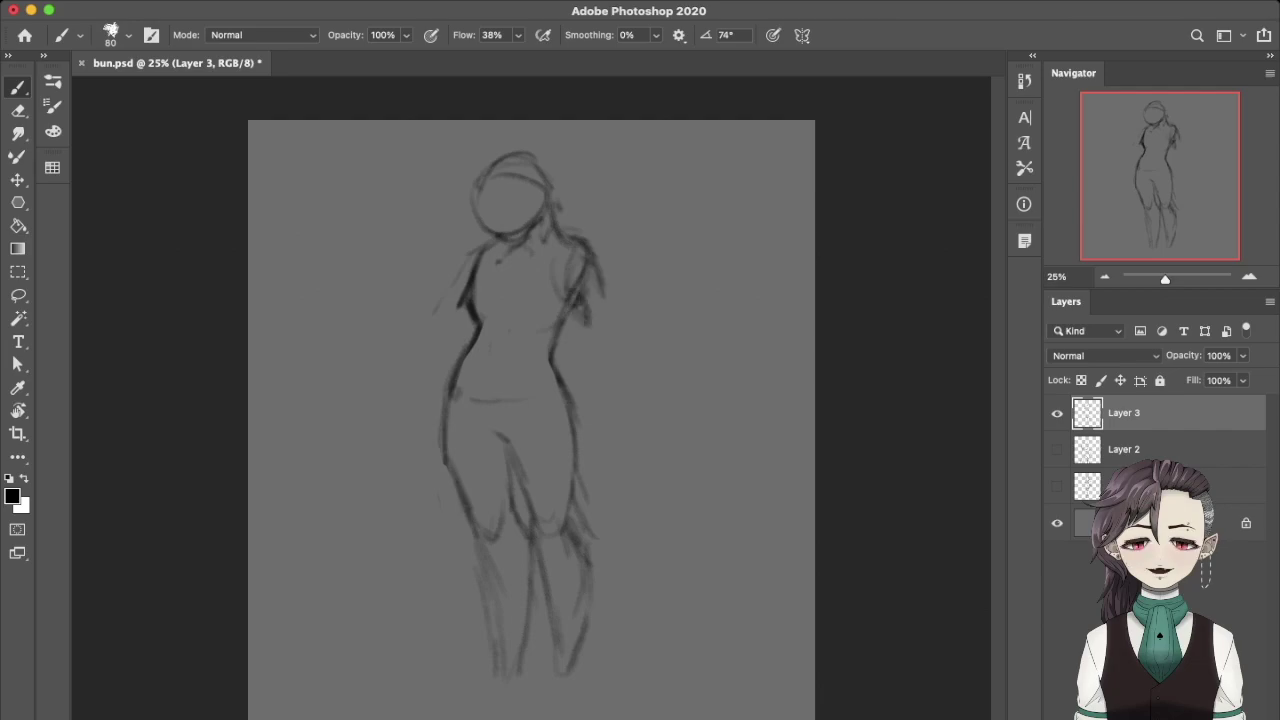
Scale the whole sketch down to roughly 84% and reposition it with Free Transform.
key("ctrl+t")
left_click_drag(609, 149, 580, 235)
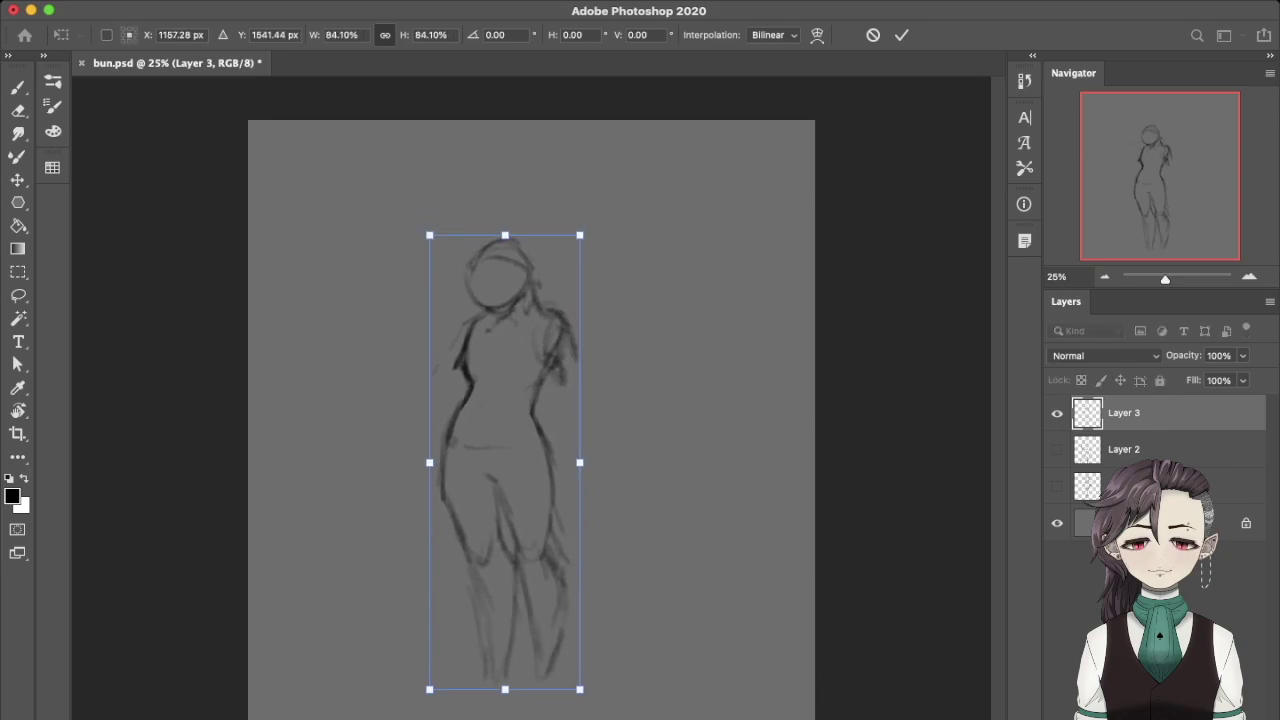
left_click_drag(505, 462, 522, 426)
key("Return")
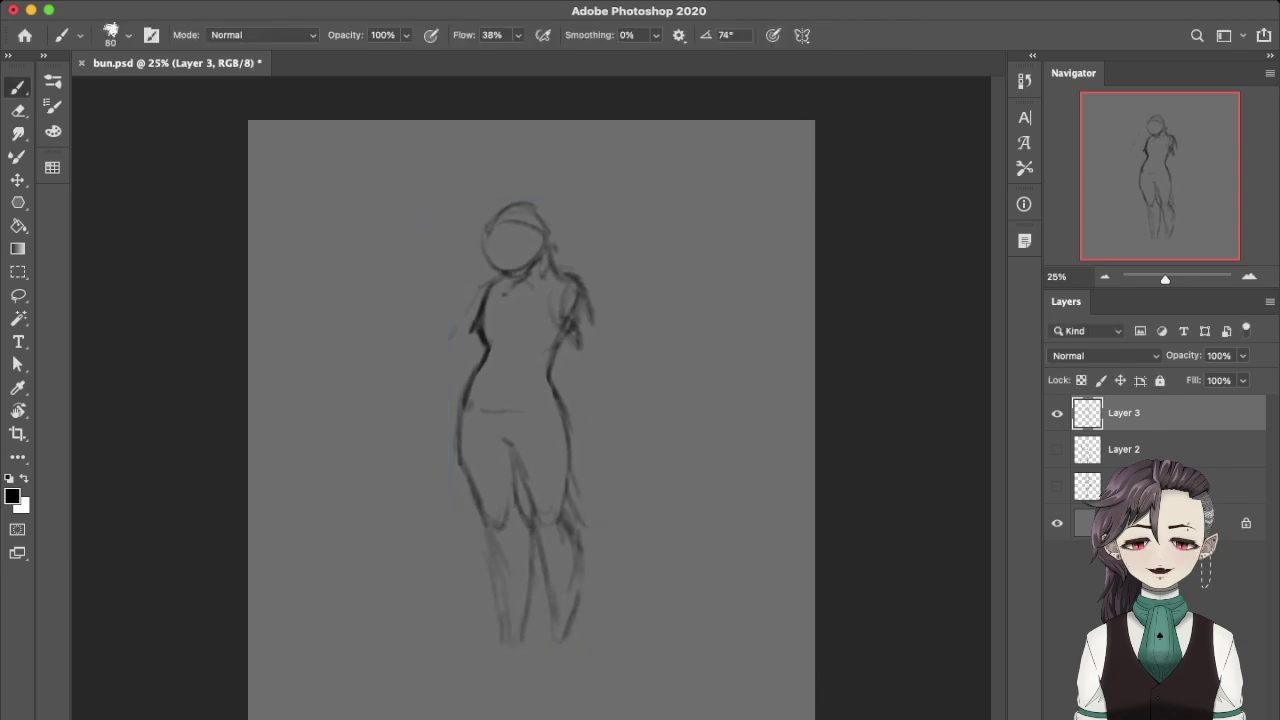
Redraw the left arm and sketch the right arm and both hands on Layer 3.
left_click_drag(480, 288, 446, 338)
key("ctrl+z")
key("ctrl+z")
left_click_drag(480, 292, 452, 364)
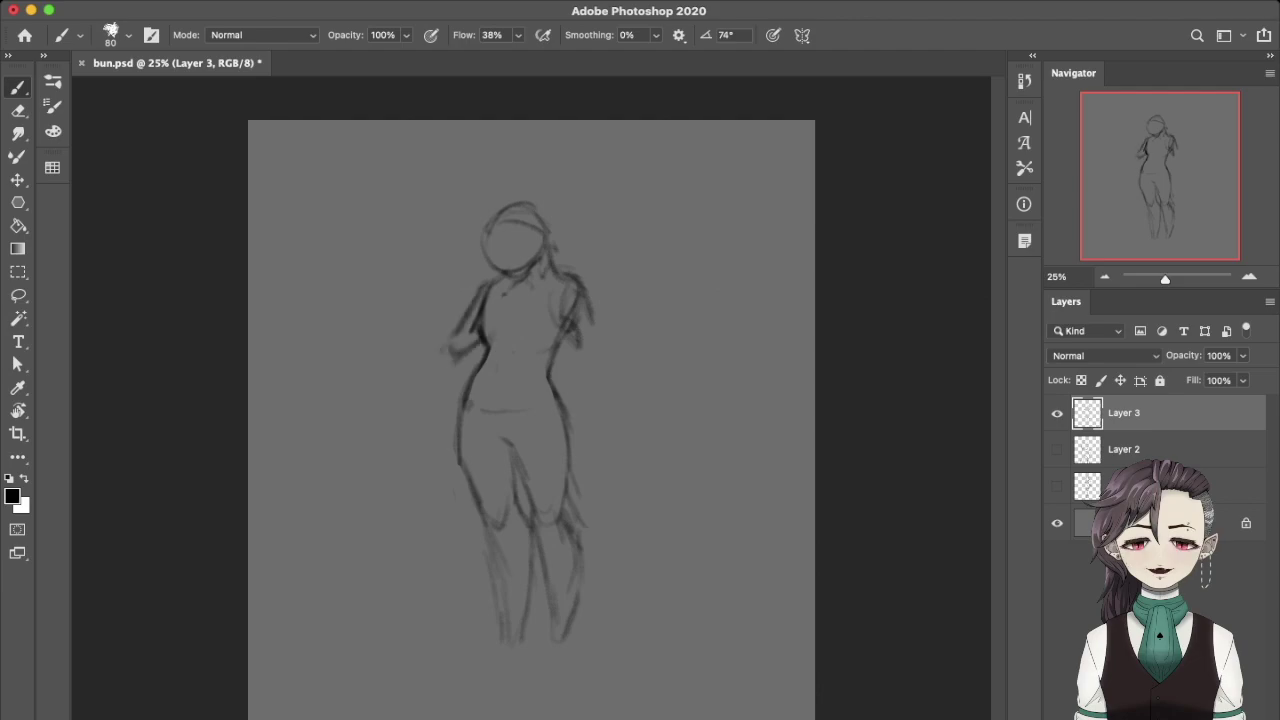
key("e")
mouse_move(574, 302)
left_mouse_down()
mouse_move(590, 322)
mouse_move(574, 348)
left_mouse_up()
key("b")
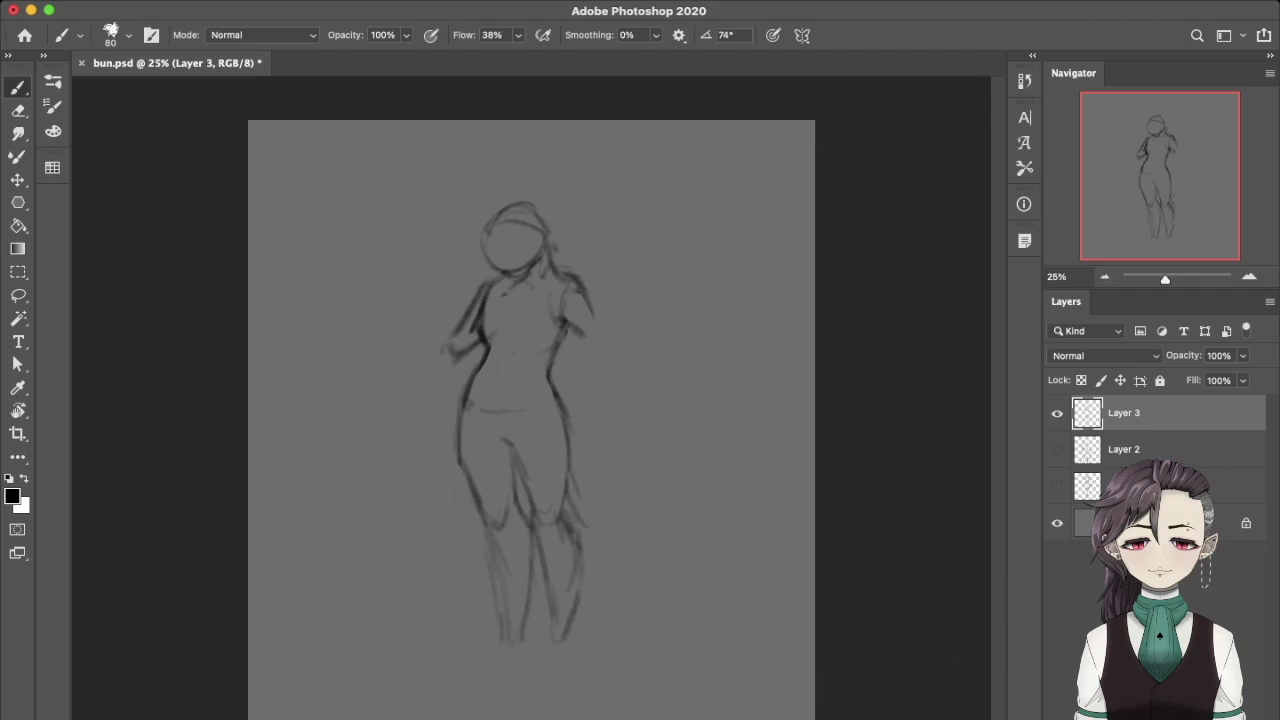
left_click_drag(570, 330, 600, 360)
left_click_drag(588, 308, 604, 346)
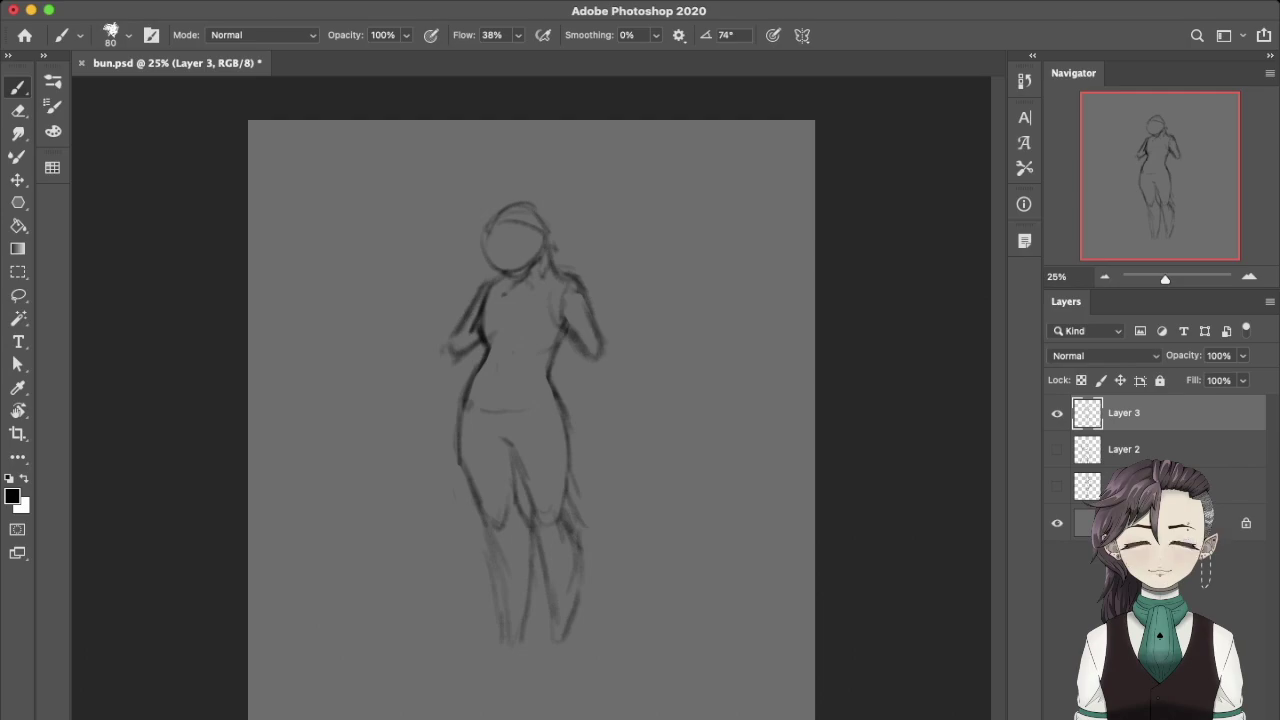
mouse_move(572, 350)
left_mouse_down()
mouse_move(596, 370)
mouse_move(602, 350)
left_mouse_up()
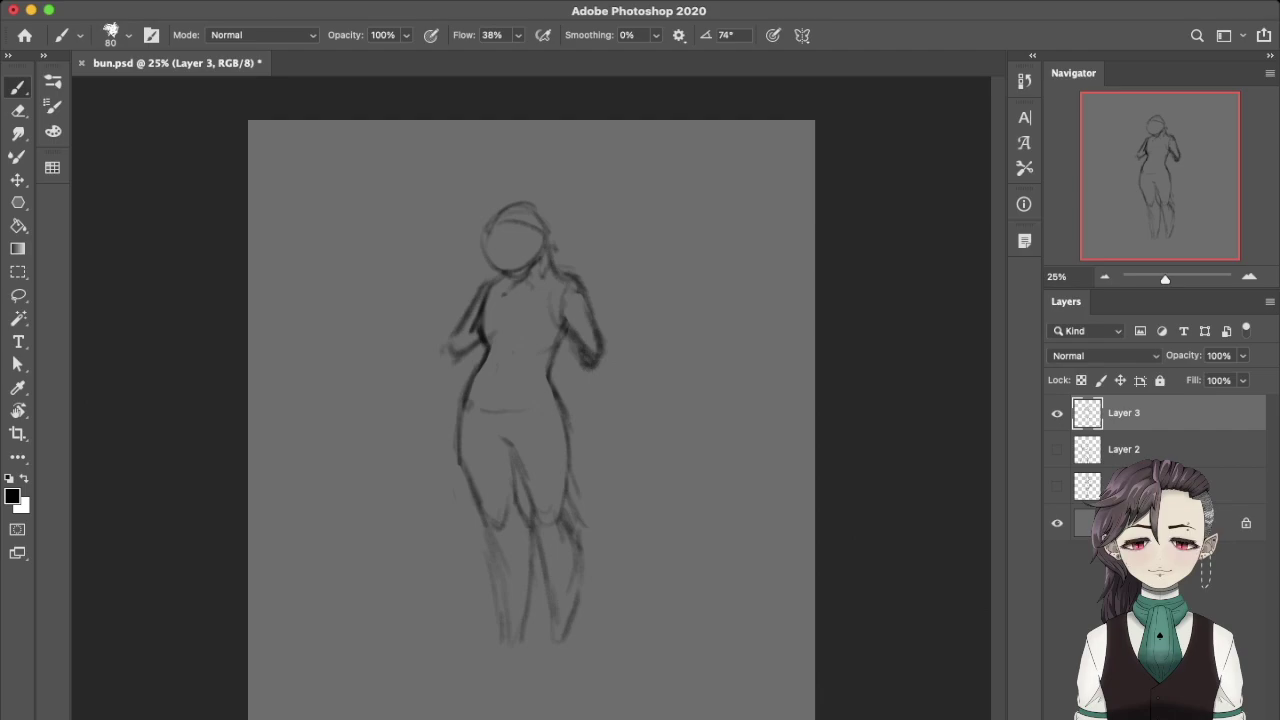
mouse_move(448, 346)
left_mouse_down()
mouse_move(462, 360)
mouse_move(444, 342)
left_mouse_up()
mouse_move(450, 254)
left_mouse_down()
mouse_move(436, 344)
mouse_move(454, 366)
mouse_move(420, 336)
left_mouse_up()
key("ctrl+z")
key("ctrl+z")
key("ctrl+z")
Redraw the right leg line, the inner thigh and the lower left leg.
left_click_drag(562, 526, 536, 630)
key("ctrl+z")
left_click_drag(552, 548, 544, 608)
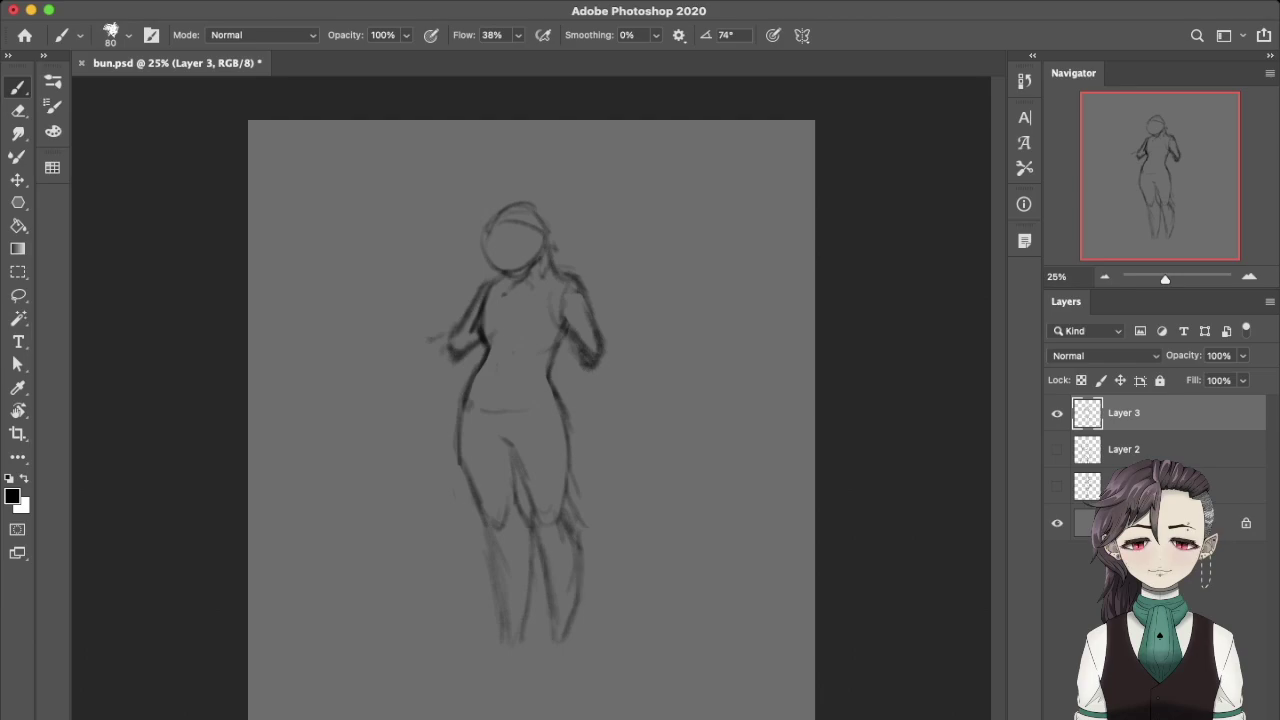
left_click_drag(582, 562, 578, 624)
key("ctrl+z")
left_click_drag(582, 564, 576, 636)
left_click_drag(510, 426, 530, 484)
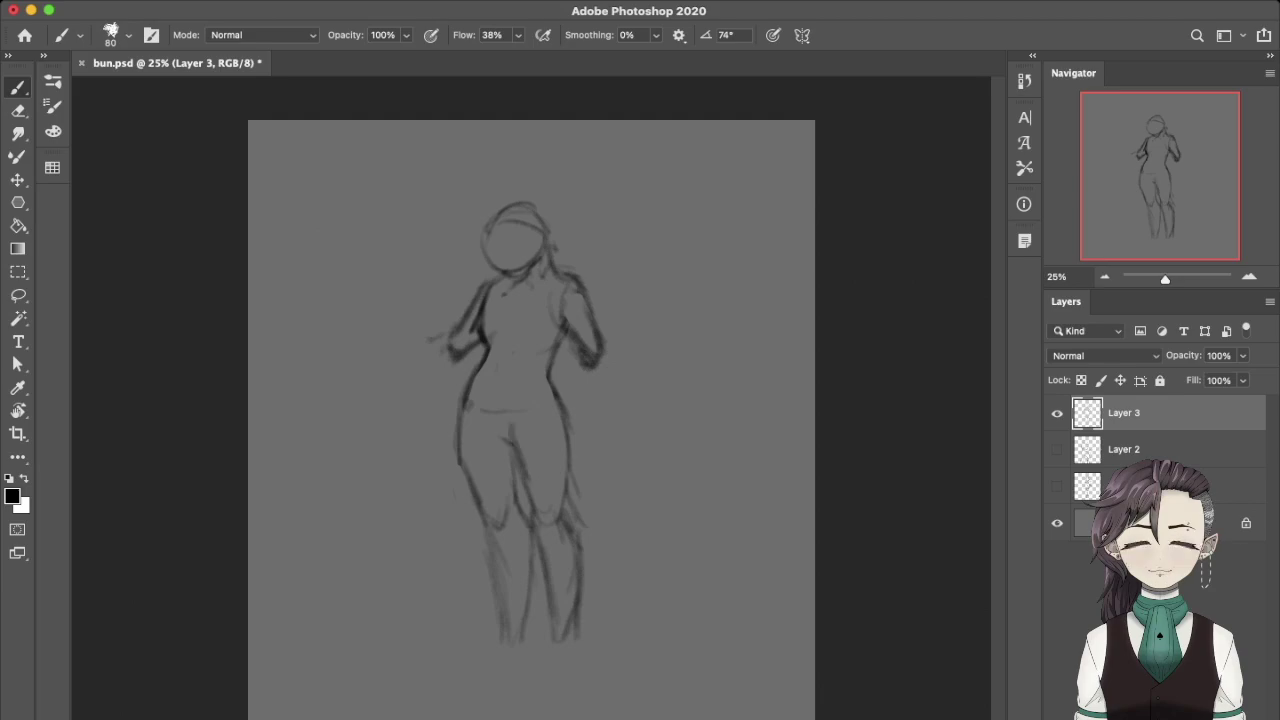
left_click_drag(488, 542, 502, 600)
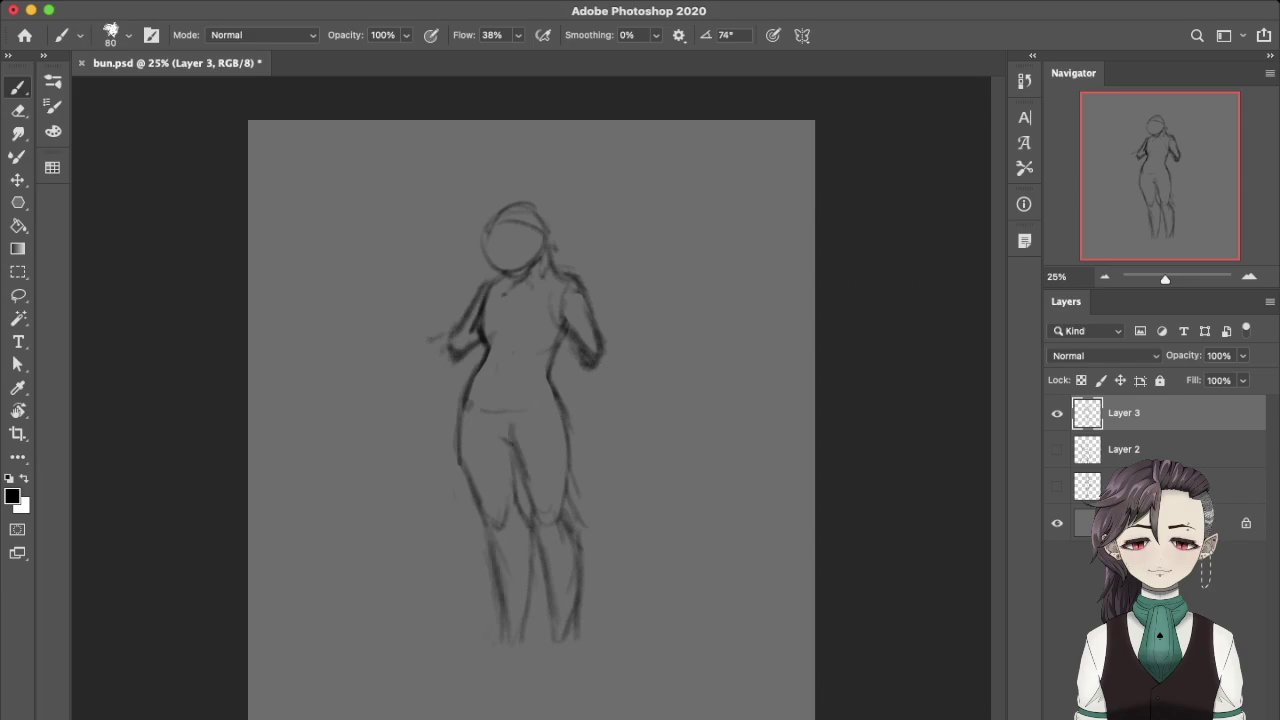
Finish the bottoms of both legs and outline the boot-like feet.
left_click_drag(501, 633, 478, 678)
left_click_drag(522, 625, 528, 644)
left_click_drag(476, 688, 522, 668)
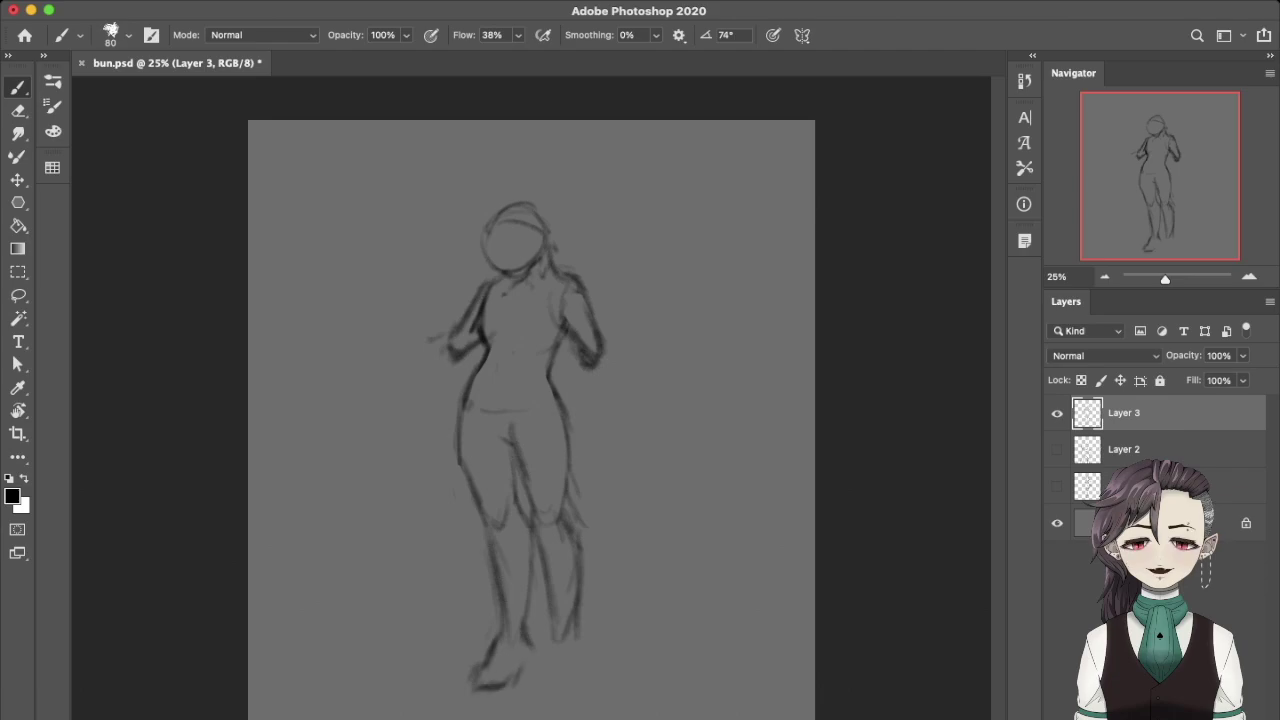
mouse_move(524, 664)
left_mouse_down()
mouse_move(519, 684)
mouse_move(531, 680)
left_mouse_up()
left_click_drag(474, 666, 466, 686)
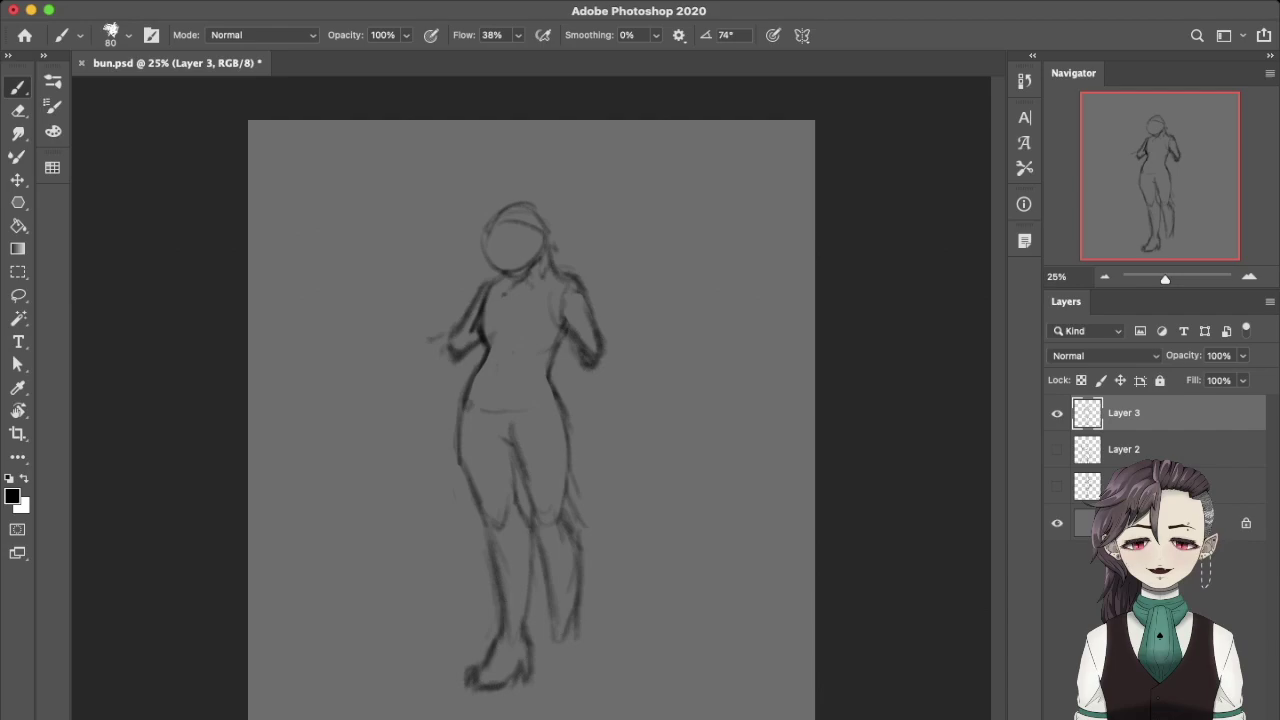
Extend the right leg, compare with the older Layer 1 sketch, and add a left-shoulder stroke.
mouse_move(557, 623)
left_mouse_down()
mouse_move(545, 671)
mouse_move(576, 692)
mouse_move(538, 686)
mouse_move(587, 685)
left_mouse_up()
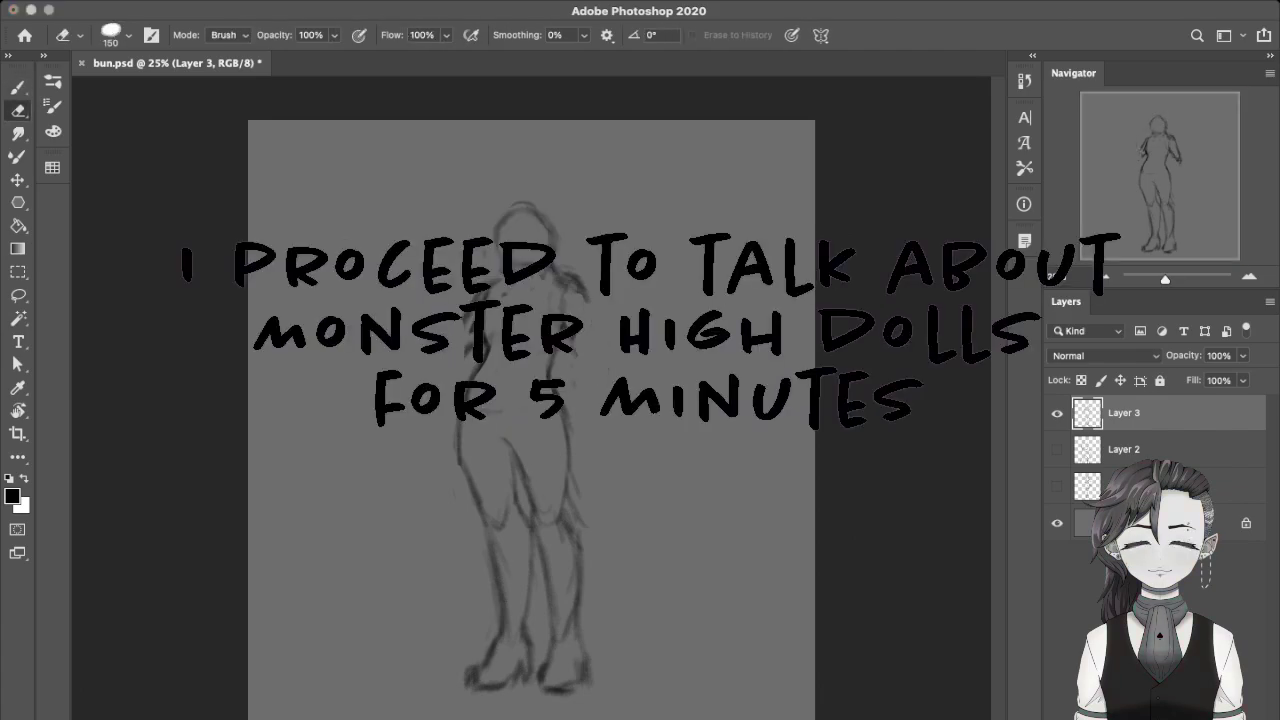
key("b")
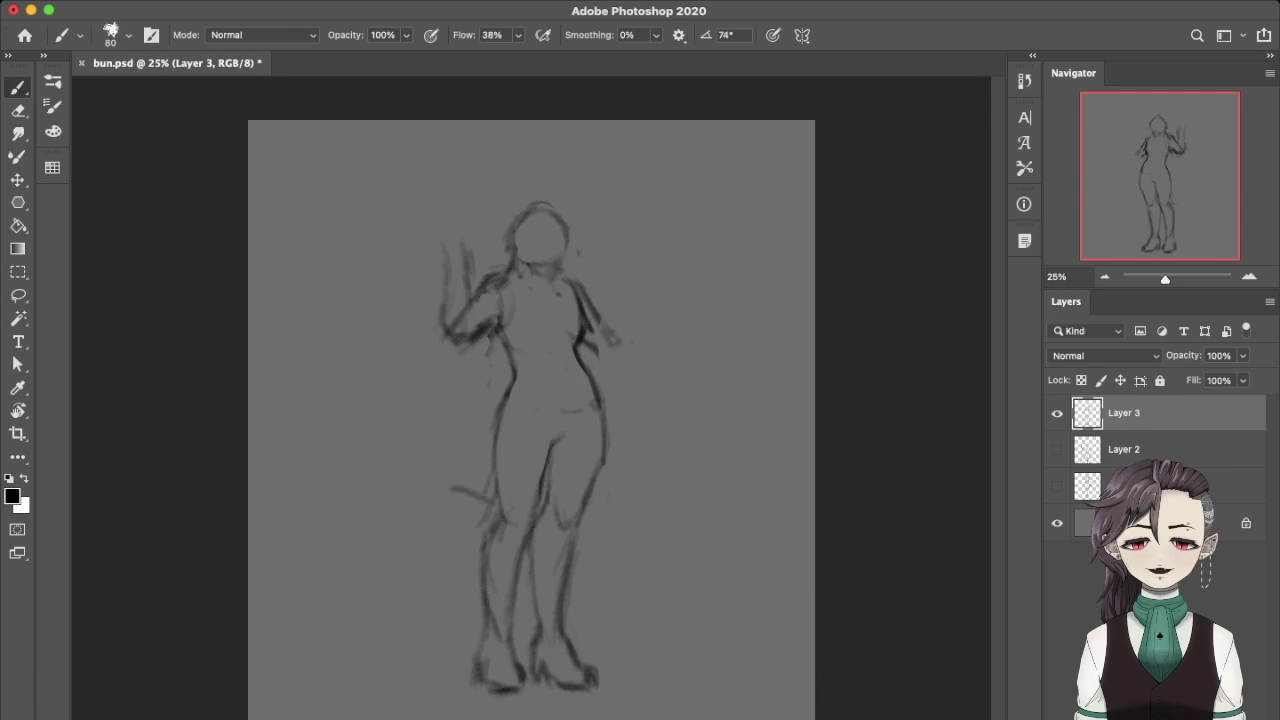
left_click(1057, 486)
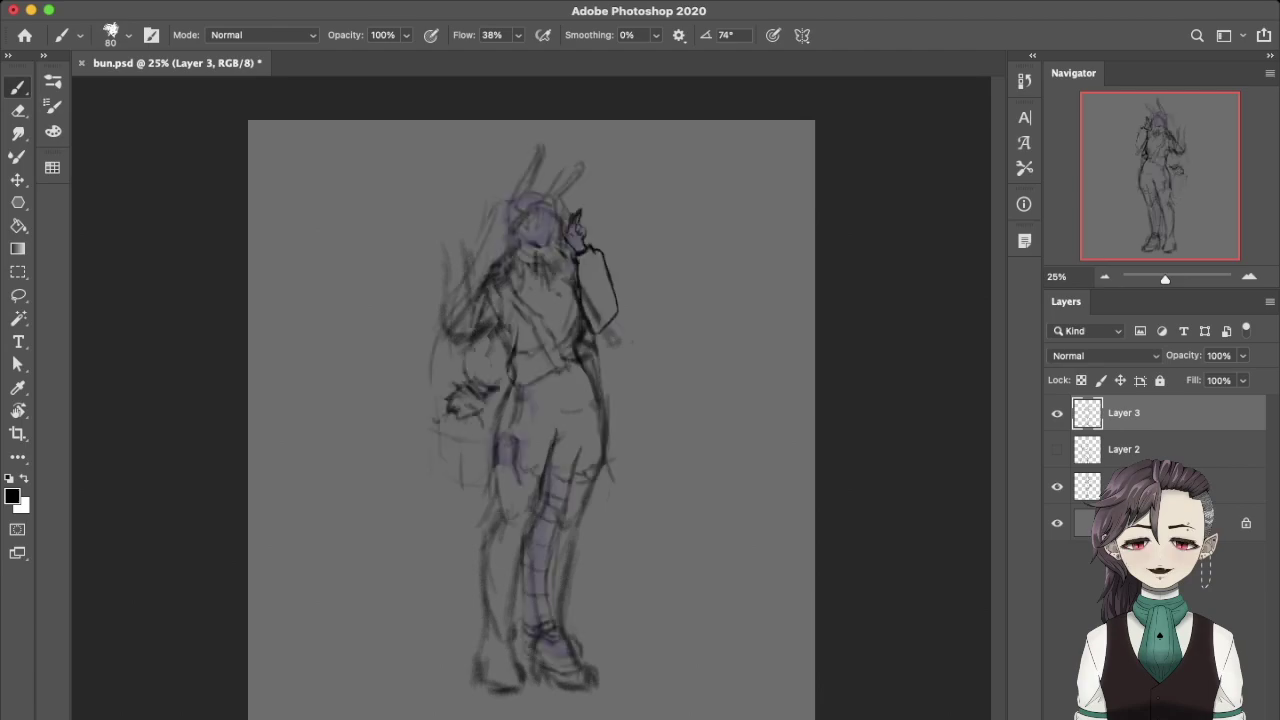
left_click(1057, 413)
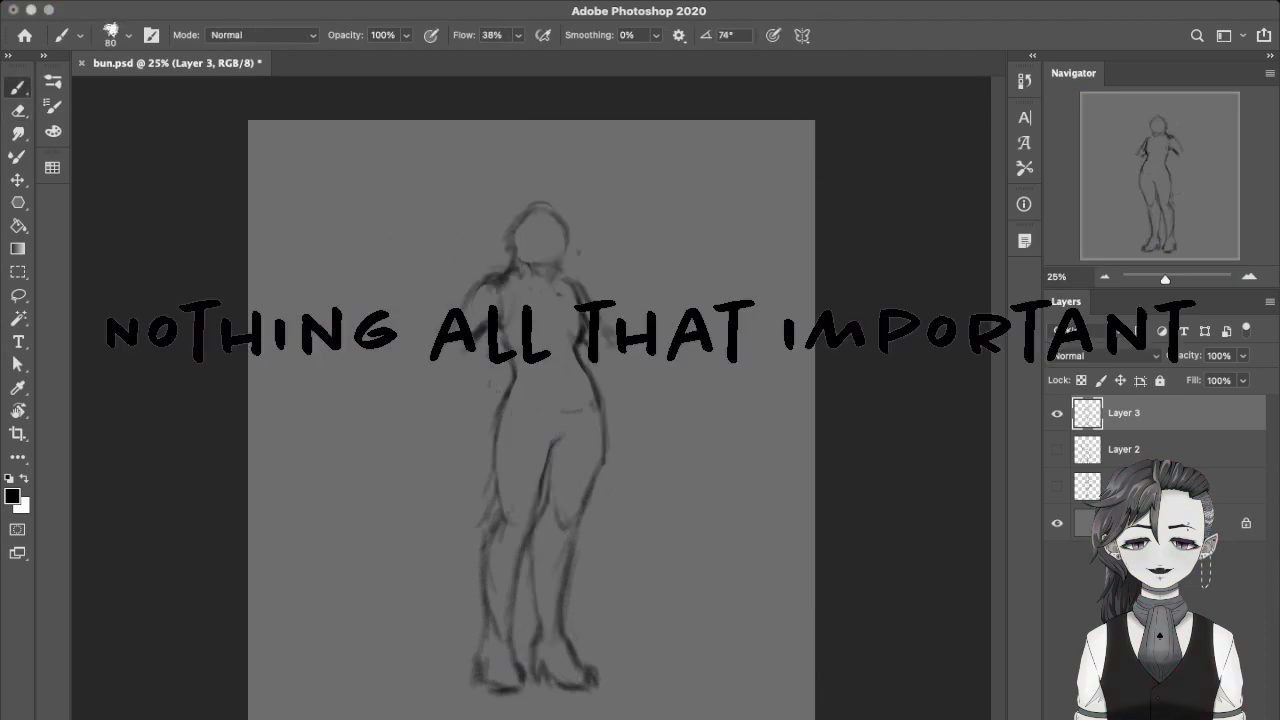
left_click_drag(452, 272, 449, 308)
Draw the raised arm beside the figure's head.
key("e")
mouse_move(474, 262)
left_mouse_down()
mouse_move(470, 326)
mouse_move(458, 316)
mouse_move(504, 218)
mouse_move(556, 298)
left_mouse_up()
key("b")
key("e")
key("b")
On a new layer, doodle a bunny head with two ears, a face and a body.
key("ctrl+shift+n")
mouse_move(445, 250)
left_mouse_down()
mouse_move(436, 300)
mouse_move(500, 215)
left_mouse_up()
key("ctrl+t")
left_click_drag(440, 330, 412, 362)
key("Return")
left_click_drag(498, 252, 516, 150)
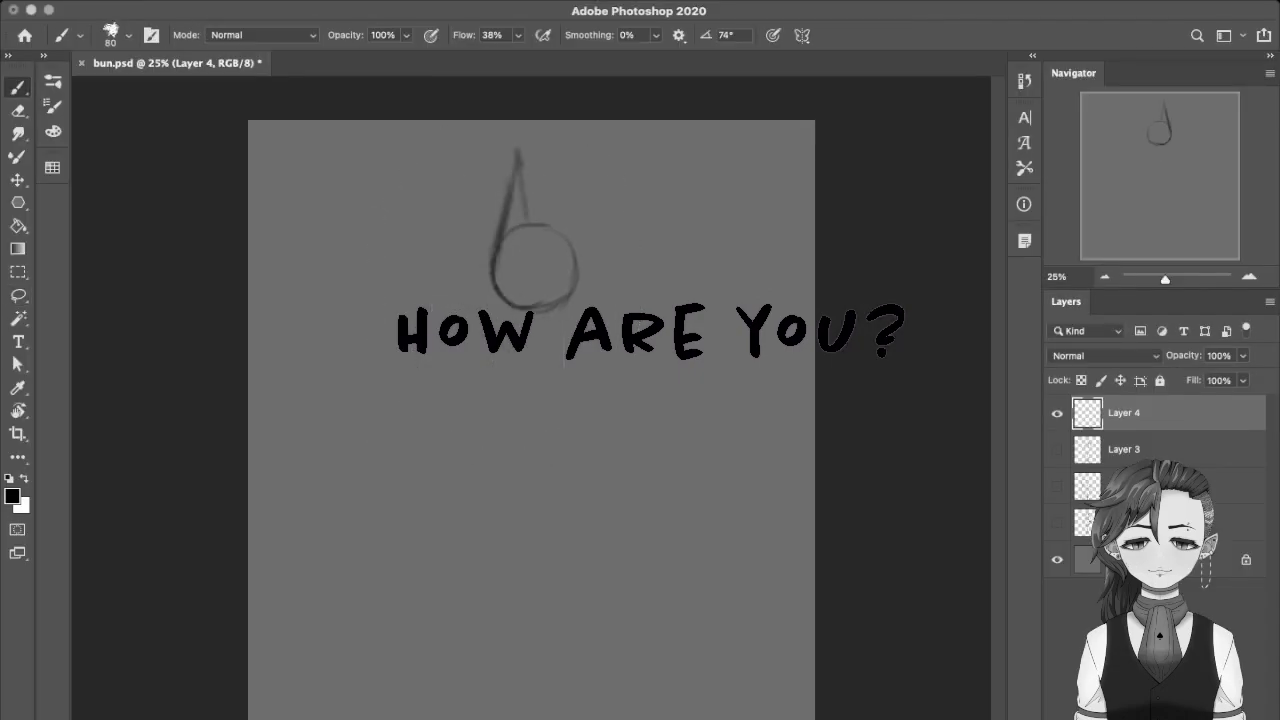
left_click_drag(528, 224, 578, 246)
key("e")
key("b")
mouse_move(522, 276)
left_mouse_down()
mouse_move(548, 302)
mouse_move(514, 274)
left_mouse_up()
mouse_move(556, 268)
left_mouse_down()
mouse_move(564, 278)
mouse_move(500, 370)
mouse_move(570, 370)
mouse_move(495, 440)
left_mouse_up()
Add the bunny's body outline, a curled tail and a book shape beside it.
key("l")
left_click_drag(443, 585, 560, 490)
key("ctrl+d")
key("b")
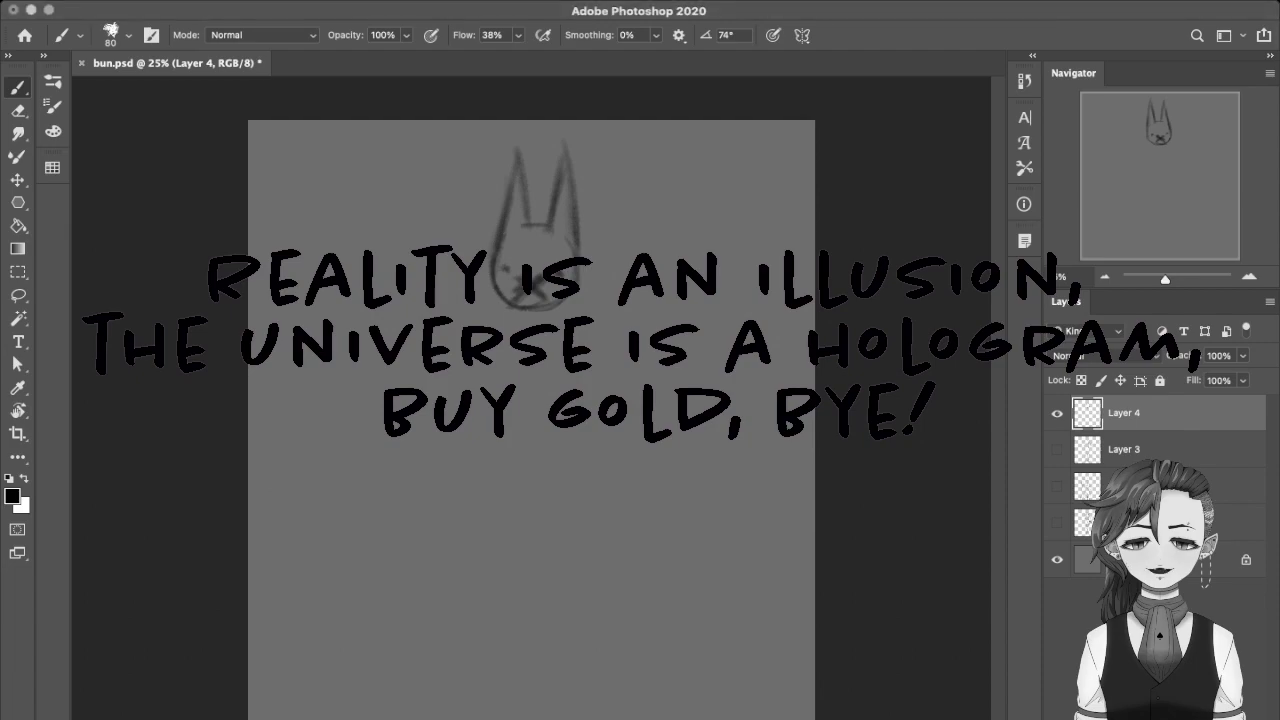
left_click_drag(515, 352, 550, 456)
left_click_drag(595, 338, 600, 398)
left_click_drag(415, 420, 330, 490)
left_click_drag(340, 430, 370, 470)
key("ctrl+z")
key("ctrl+z")
left_click_drag(345, 408, 348, 602)
left_click_drag(436, 382, 372, 616)
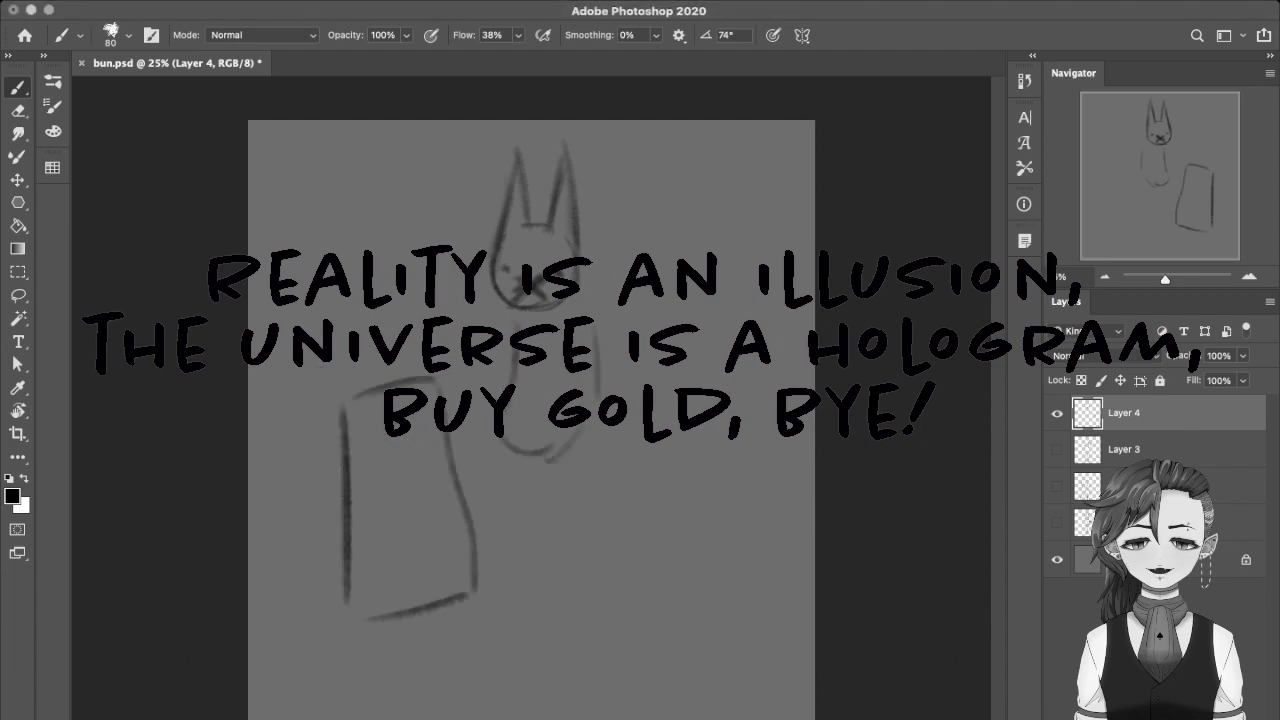
mouse_move(302, 420)
left_mouse_down()
mouse_move(322, 636)
mouse_move(500, 457)
left_mouse_up()
key("ctrl+z")
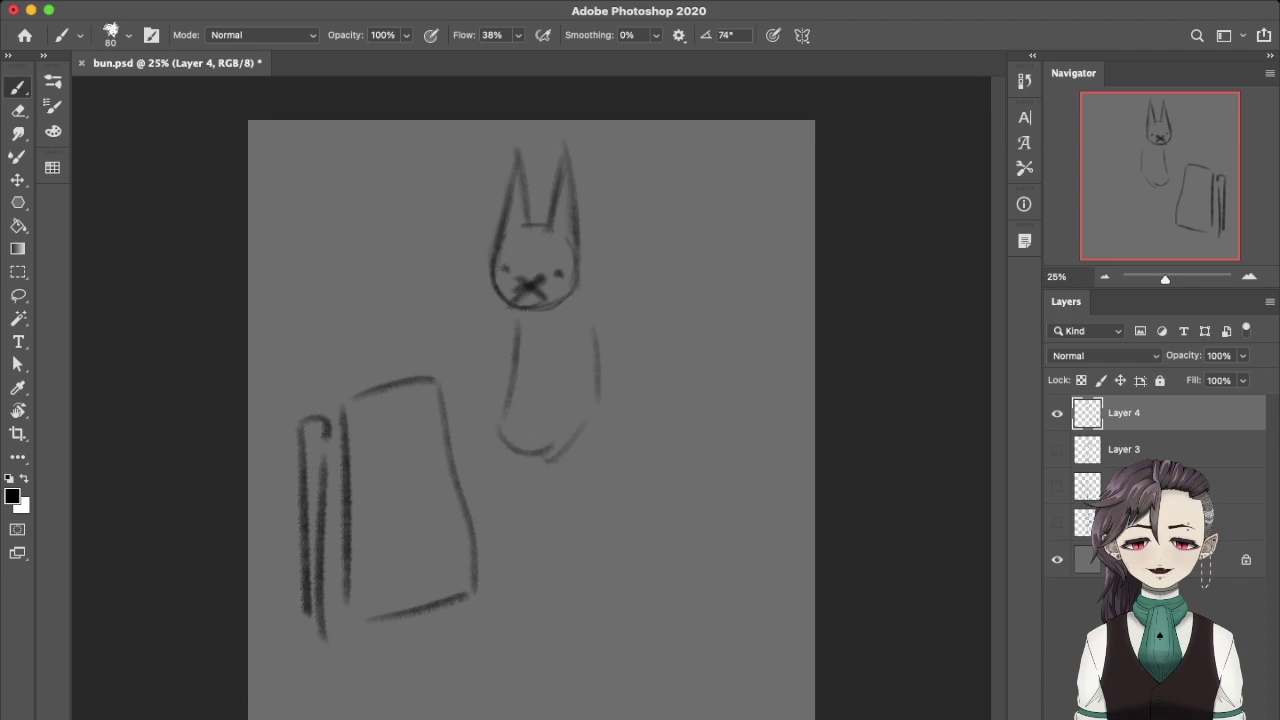
Delete the whole bunny doodle, then test curved head strokes and undo each attempt.
key("super+a")
key("BackSpace")
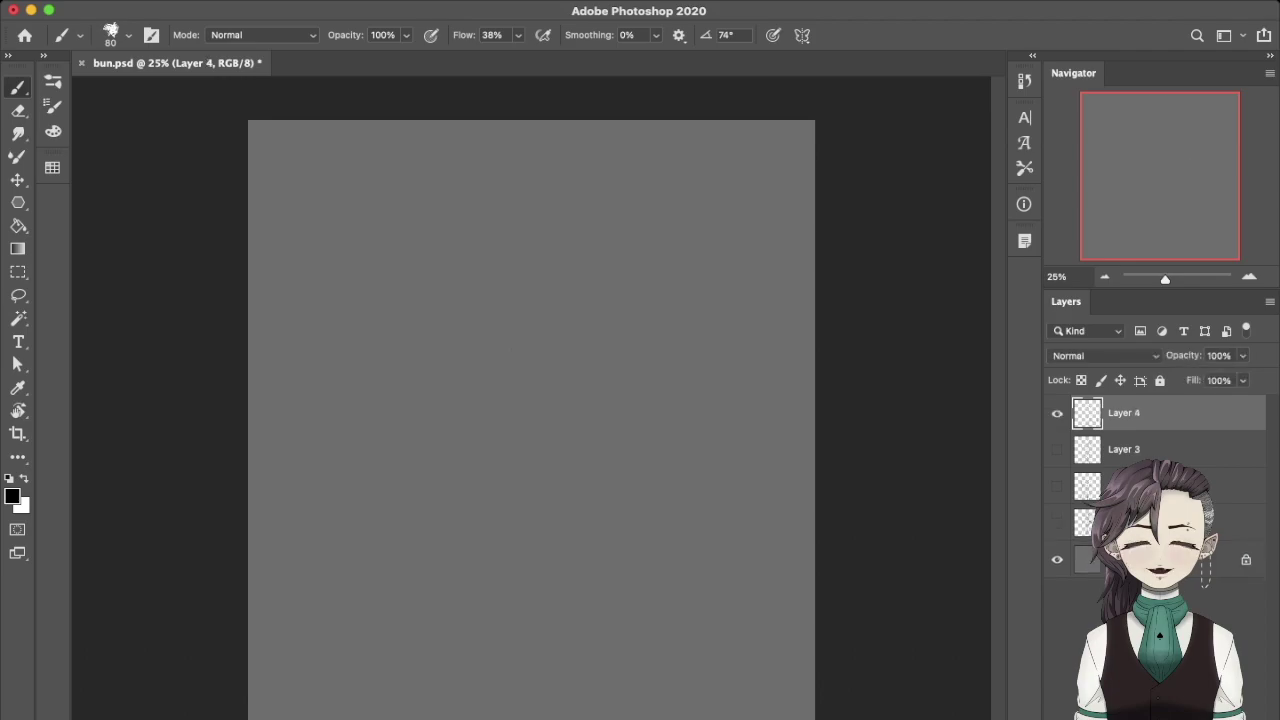
left_click_drag(492, 236, 480, 322)
key("super+z")
left_click_drag(460, 280, 478, 342)
key("super+z")
left_click_drag(447, 268, 465, 325)
key("super+z")
left_click_drag(458, 237, 469, 306)
key("super+z")
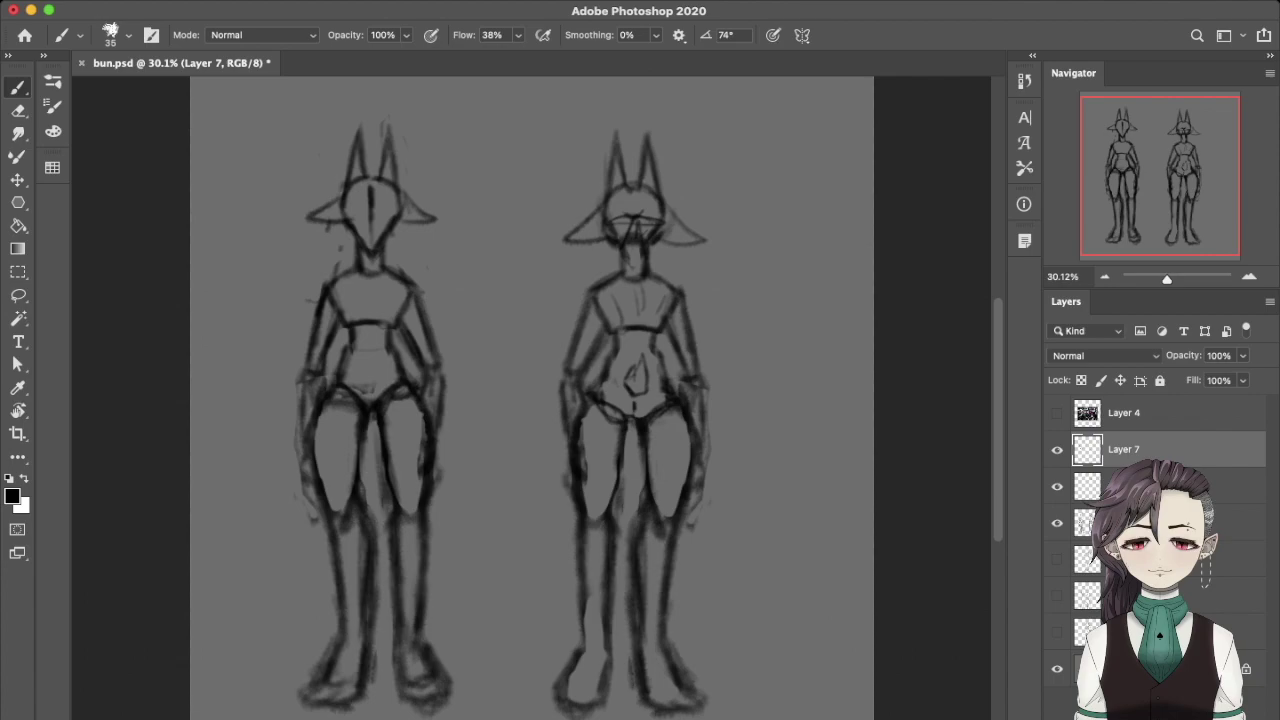
scroll(532, 400, "left", 2)
scroll(560, 400, "right", 1)
scroll(560, 400, "left", 3)
scroll(560, 400, "right", 2)
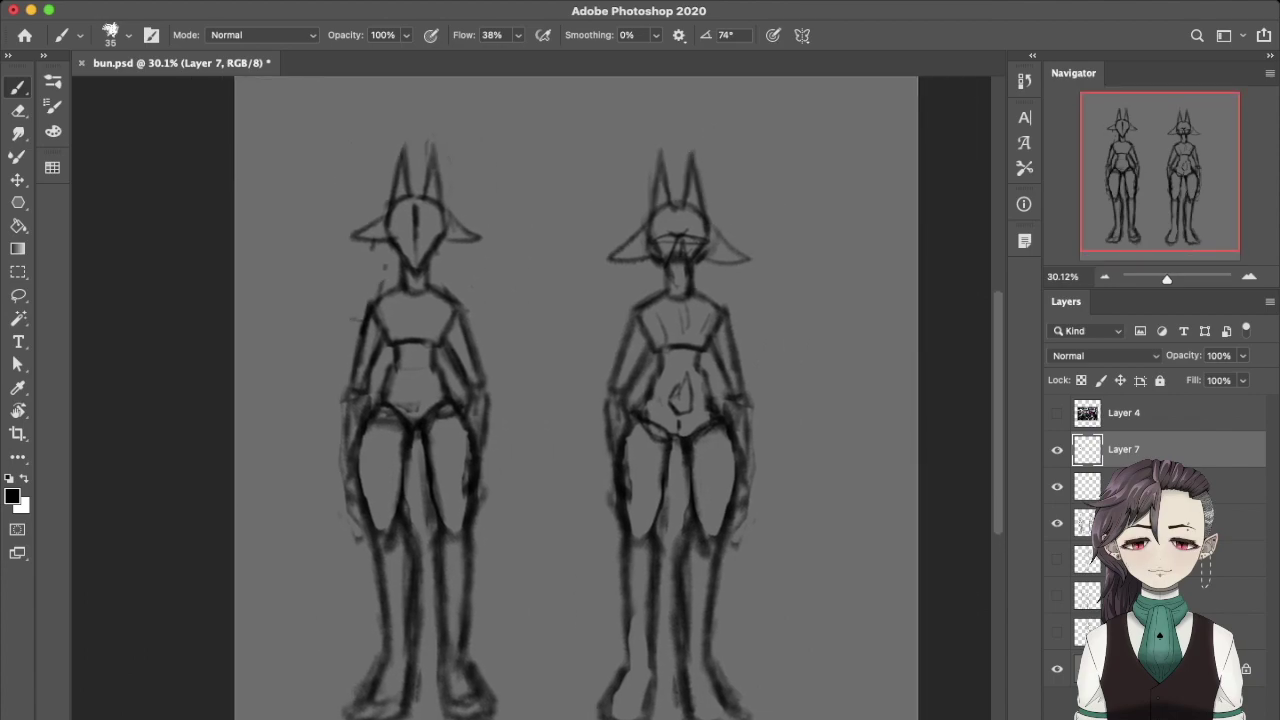
scroll(560, 400, "right", 1)
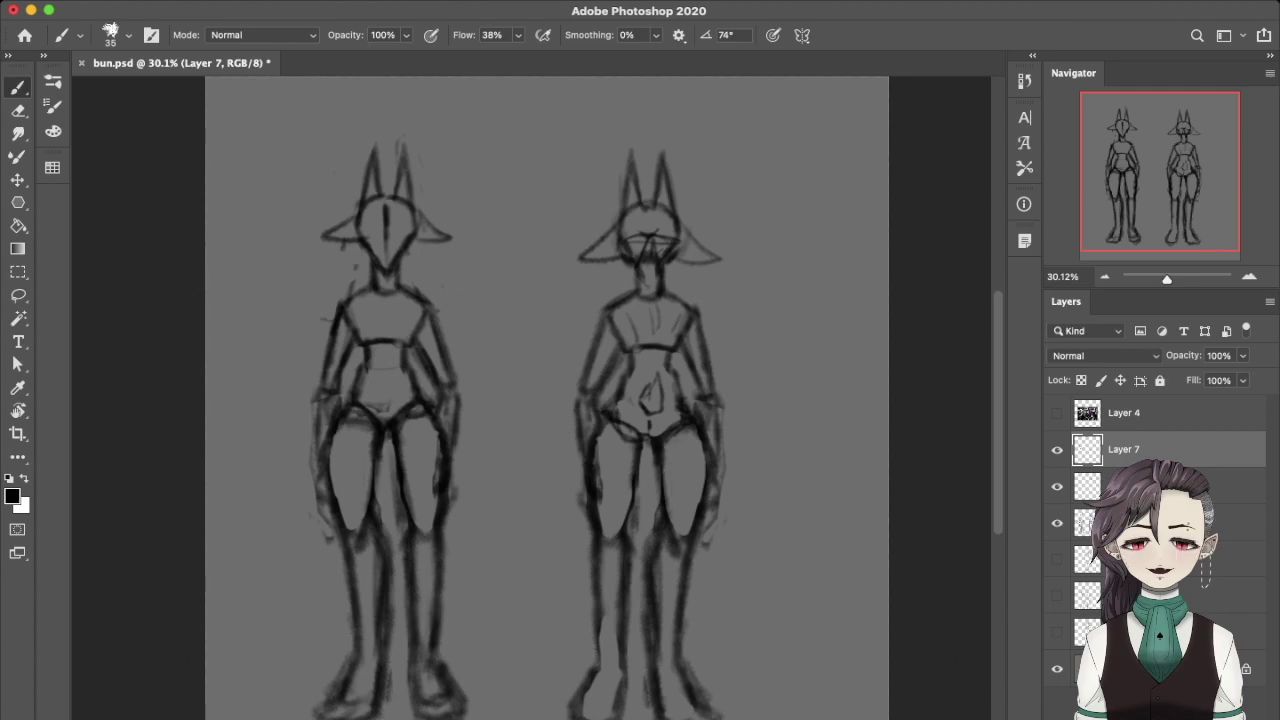
On Layer 5, erase stray marks at the left figure's hips, right thigh and inner leg.
key("e")
key("b")
key("h")
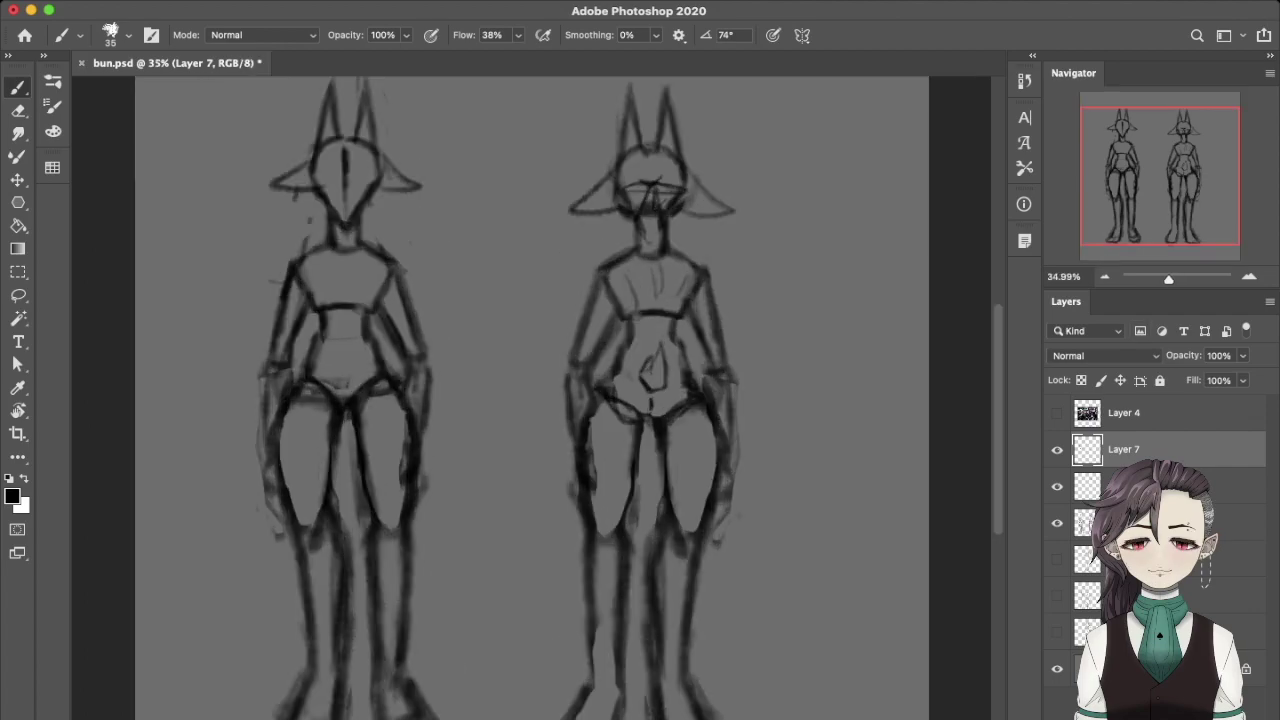
scroll(530, 400, "up", 2)
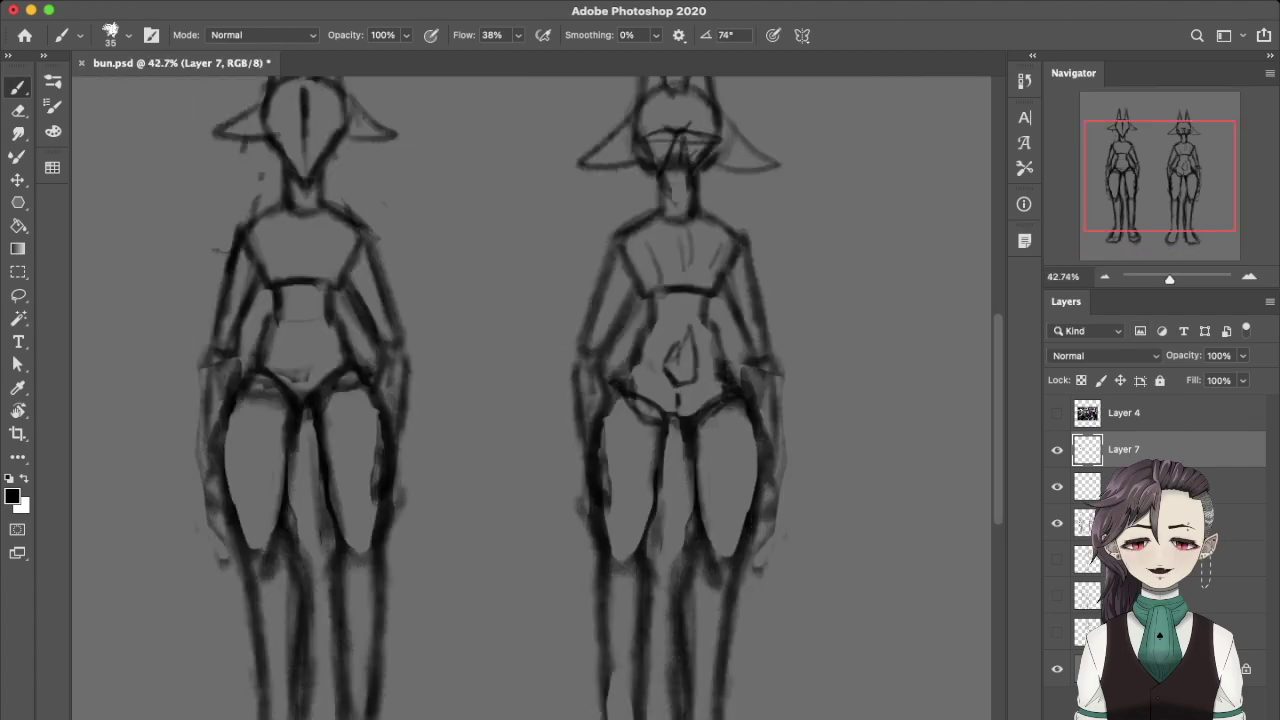
scroll(530, 400, "down", 2)
scroll(530, 400, "down", 3)
left_click(1180, 522)
key("e")
mouse_move(305, 274)
left_mouse_down()
mouse_move(292, 282)
mouse_move(325, 302)
left_mouse_up()
left_click_drag(378, 270, 392, 266)
left_click_drag(408, 325, 408, 372)
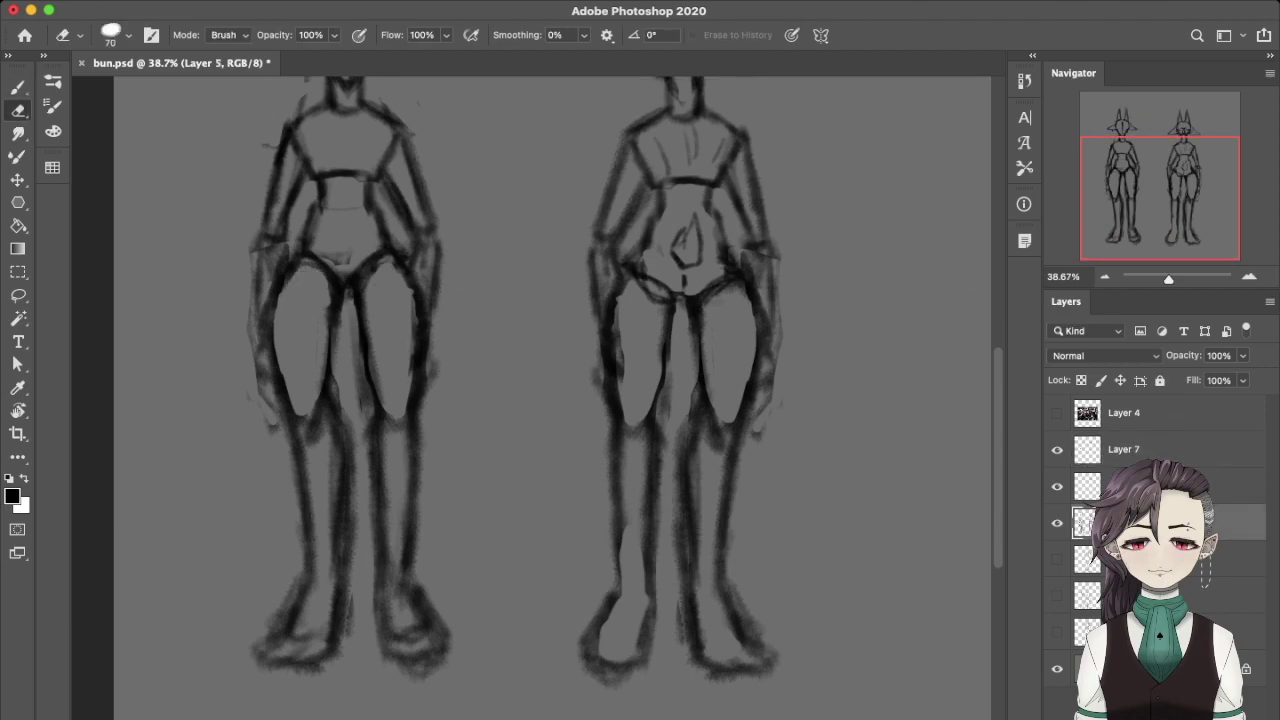
left_click_drag(330, 498, 330, 528)
mouse_move(318, 446)
left_mouse_down()
mouse_move(302, 432)
mouse_move(330, 416)
mouse_move(338, 542)
left_mouse_up()
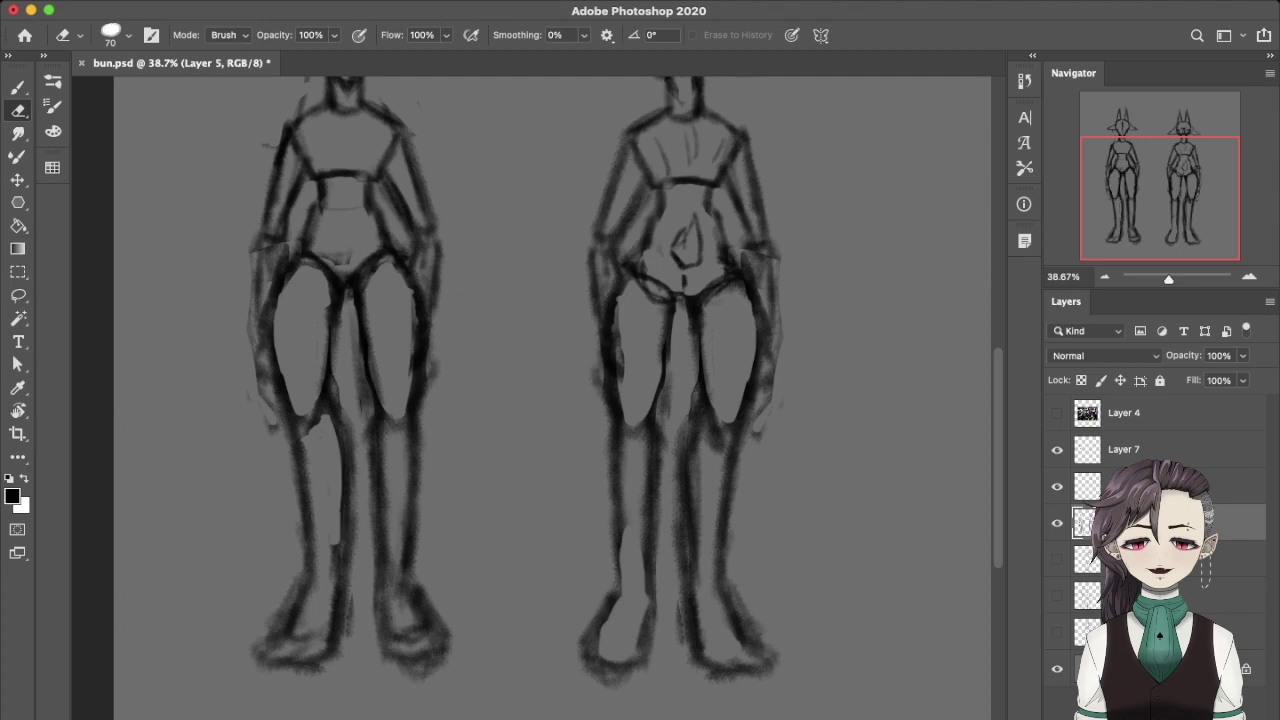
left_click_drag(694, 466, 692, 550)
scroll(692, 550, "up", 3)
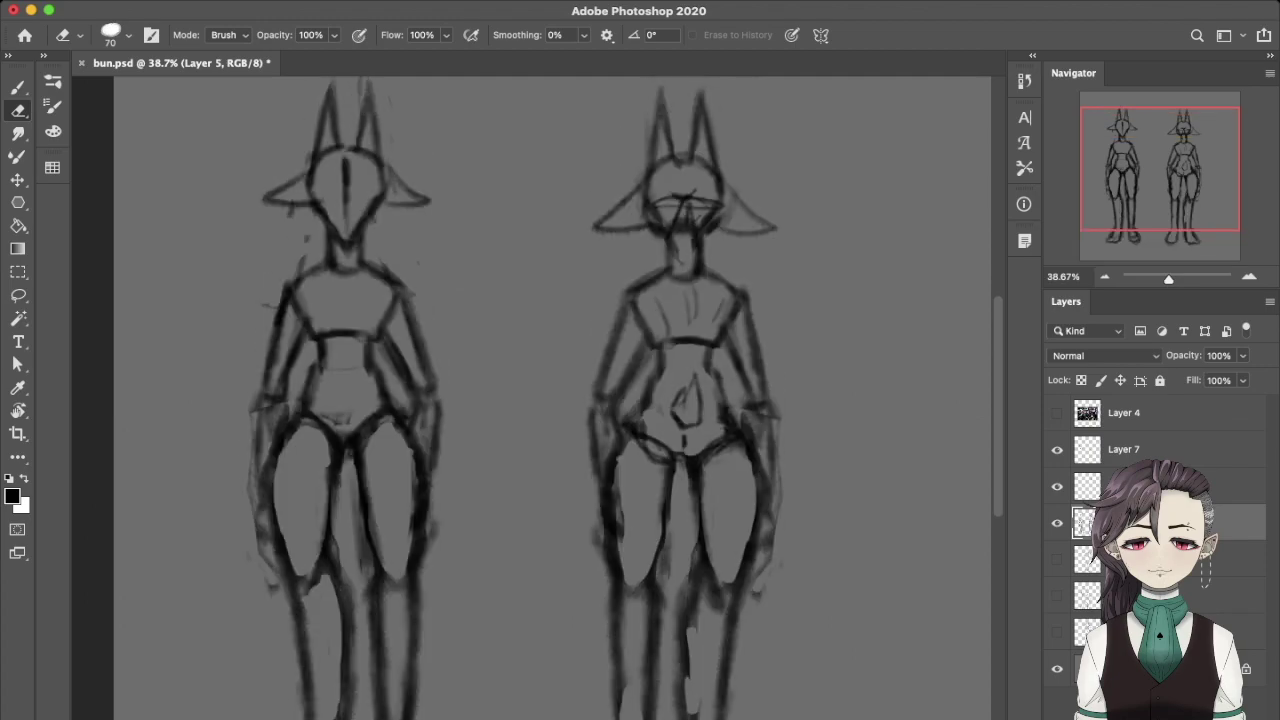
On Layer 7, sketch the left figure's torso centre line and waist strokes.
left_click(1130, 449)
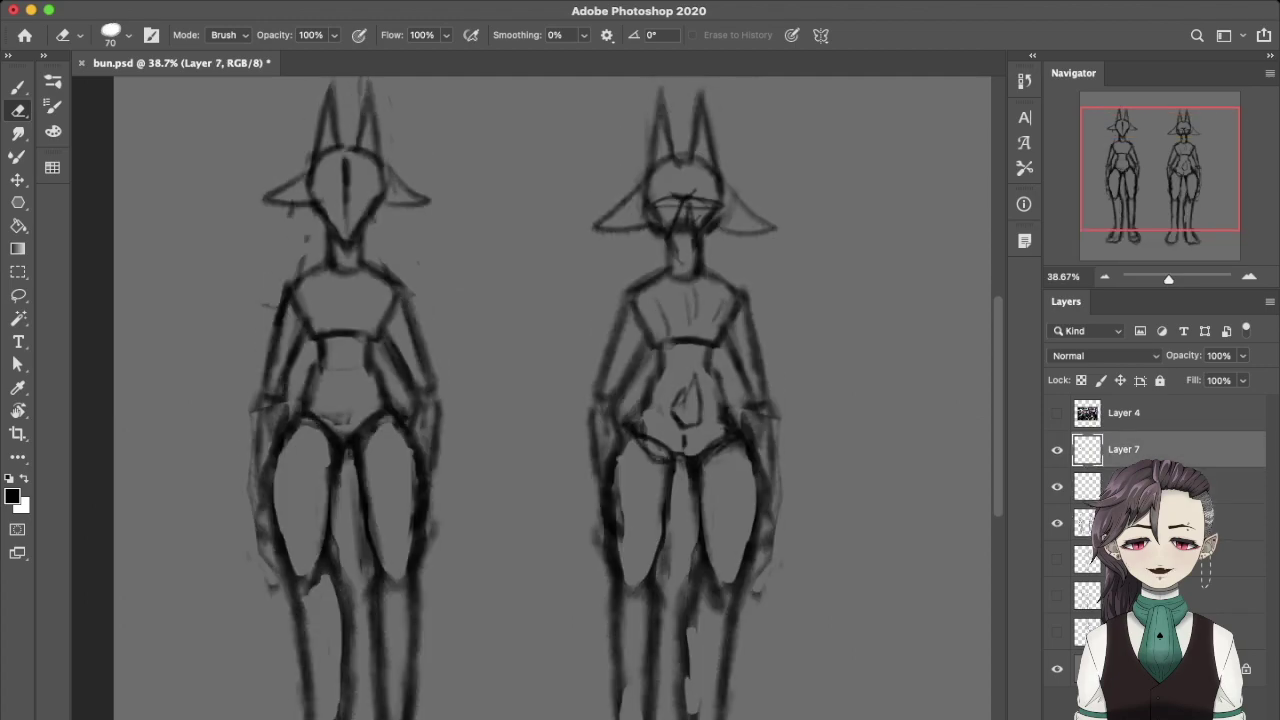
key("b")
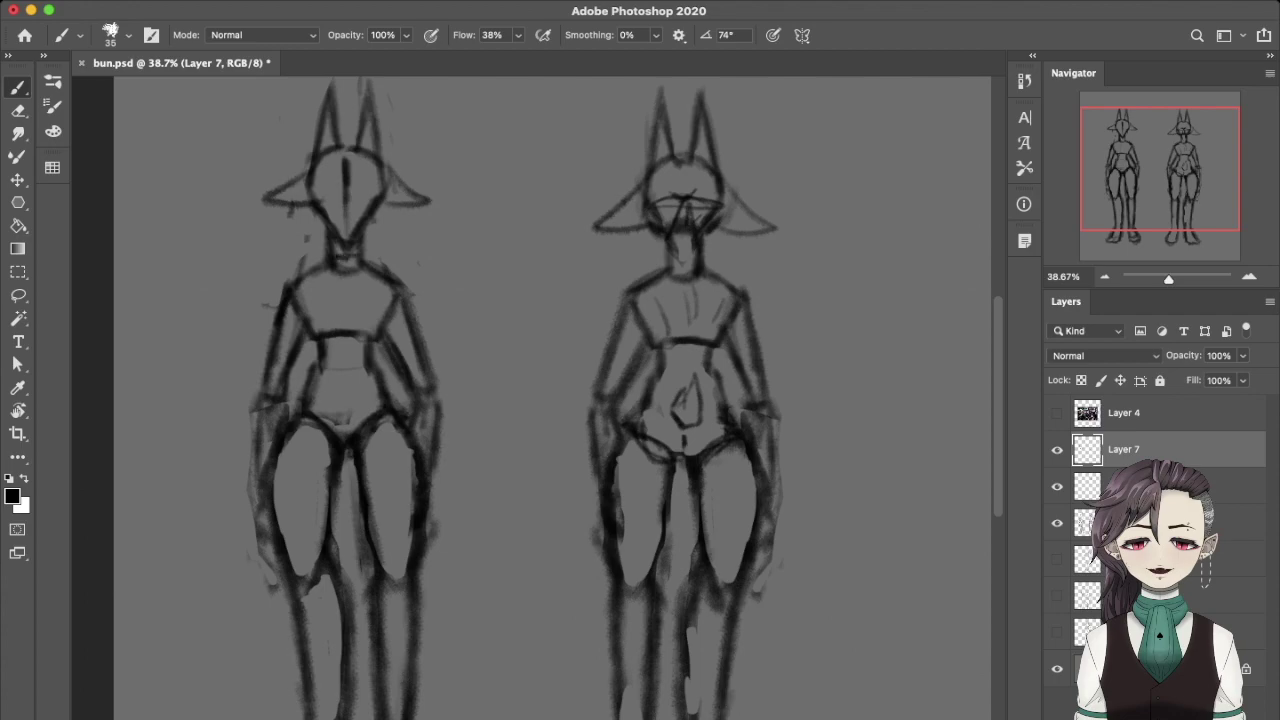
left_click_drag(347, 266, 345, 320)
left_click_drag(350, 276, 346, 358)
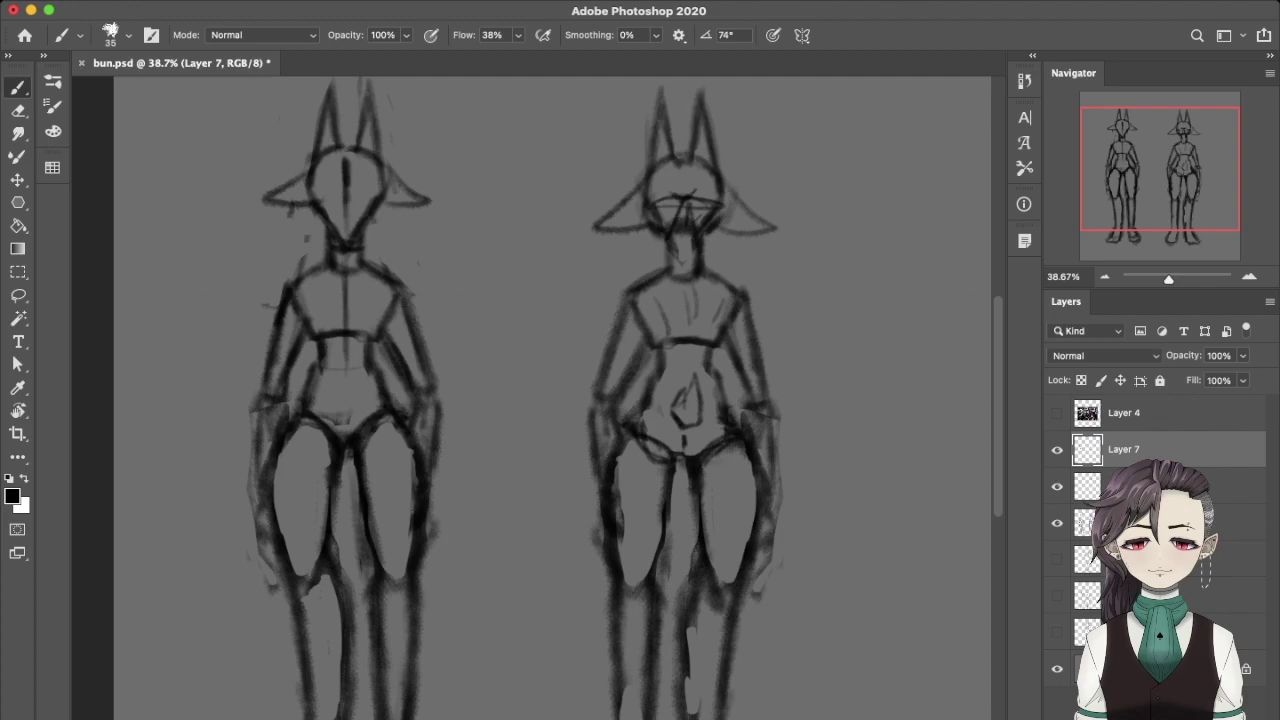
mouse_move(328, 350)
left_mouse_down()
mouse_move(366, 338)
mouse_move(356, 342)
left_mouse_up()
key("e")
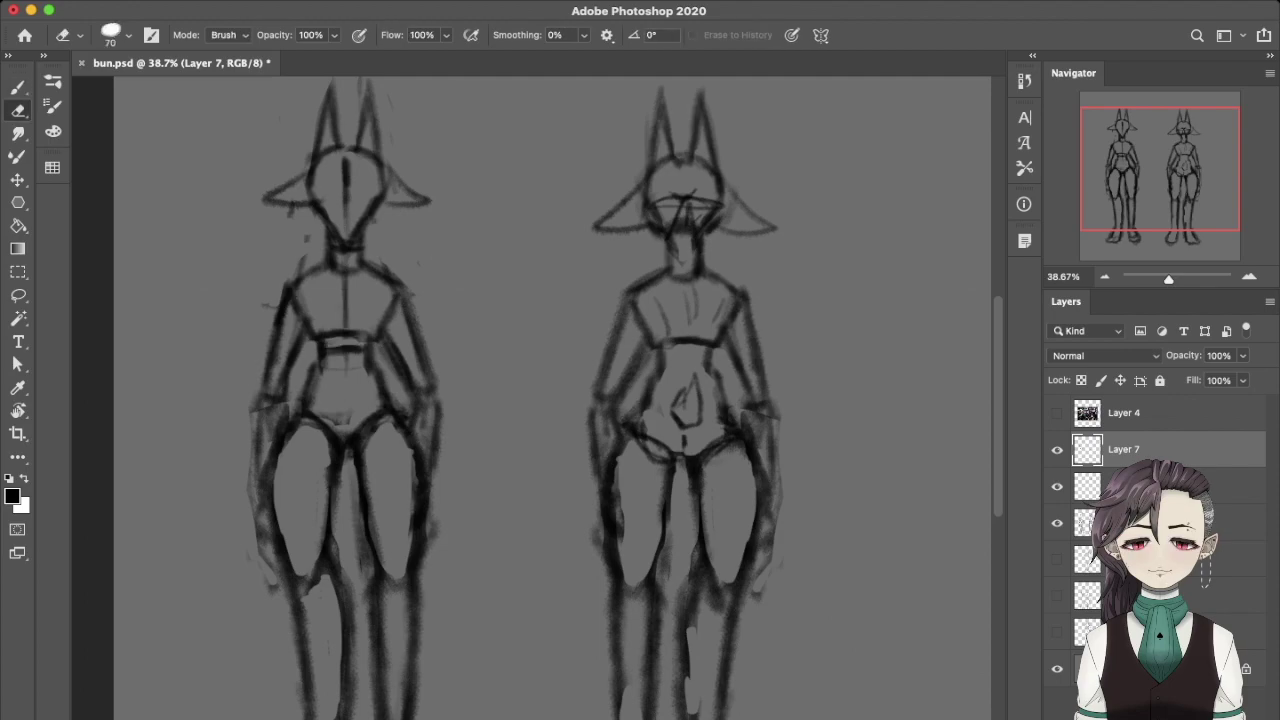
key("b")
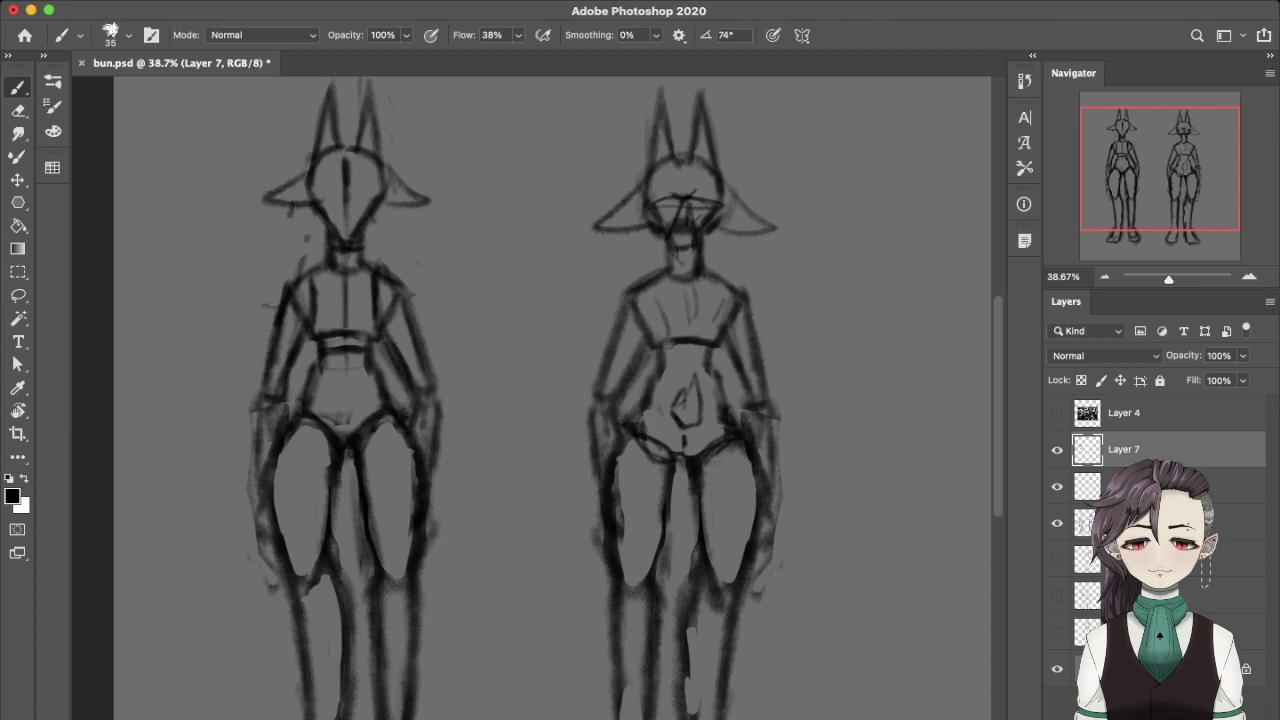
mouse_move(325, 284)
left_mouse_down()
mouse_move(370, 268)
mouse_move(338, 256)
mouse_move(358, 252)
left_mouse_up()
key("ctrl+z")
key("ctrl+z")
Draw lines along the right figure's chest sides.
left_click_drag(652, 296, 648, 342)
key("ctrl+z")
mouse_move(721, 284)
left_mouse_down()
mouse_move(720, 344)
mouse_move(702, 360)
left_mouse_up()
key("e")
key("b")
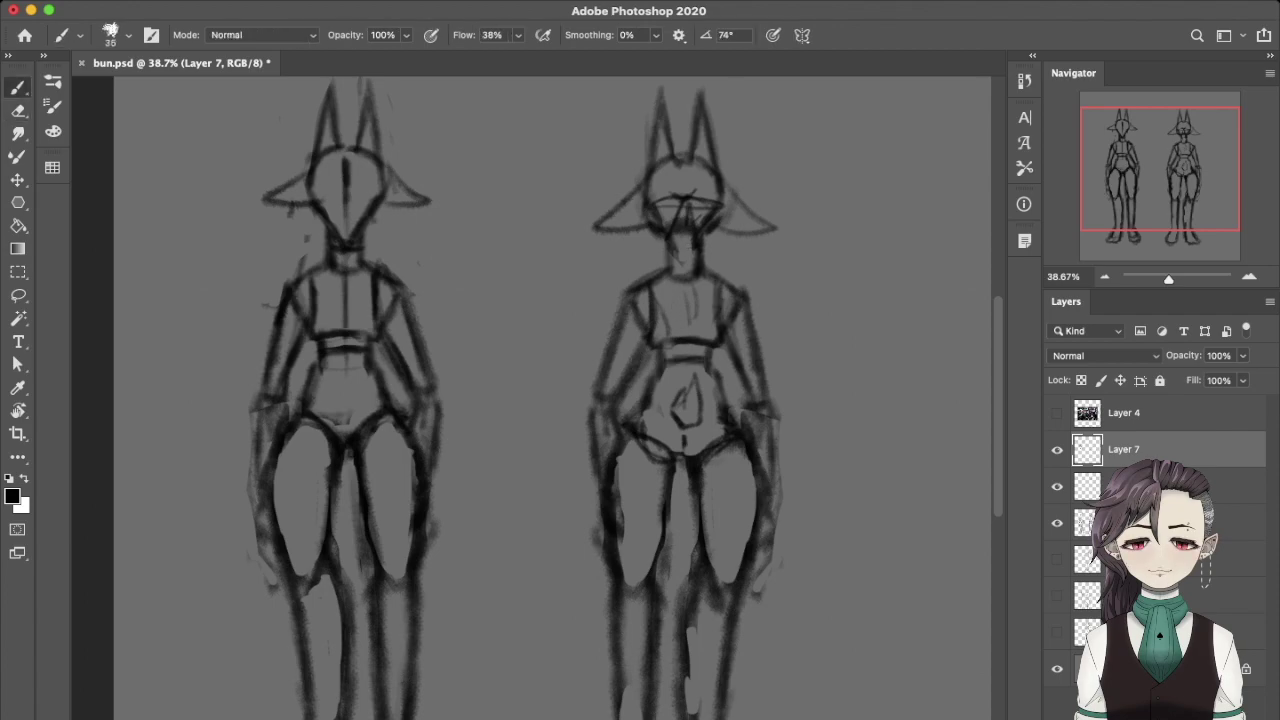
key("ctrl+z")
mouse_move(669, 280)
left_mouse_down()
mouse_move(662, 342)
mouse_move(705, 334)
left_mouse_up()
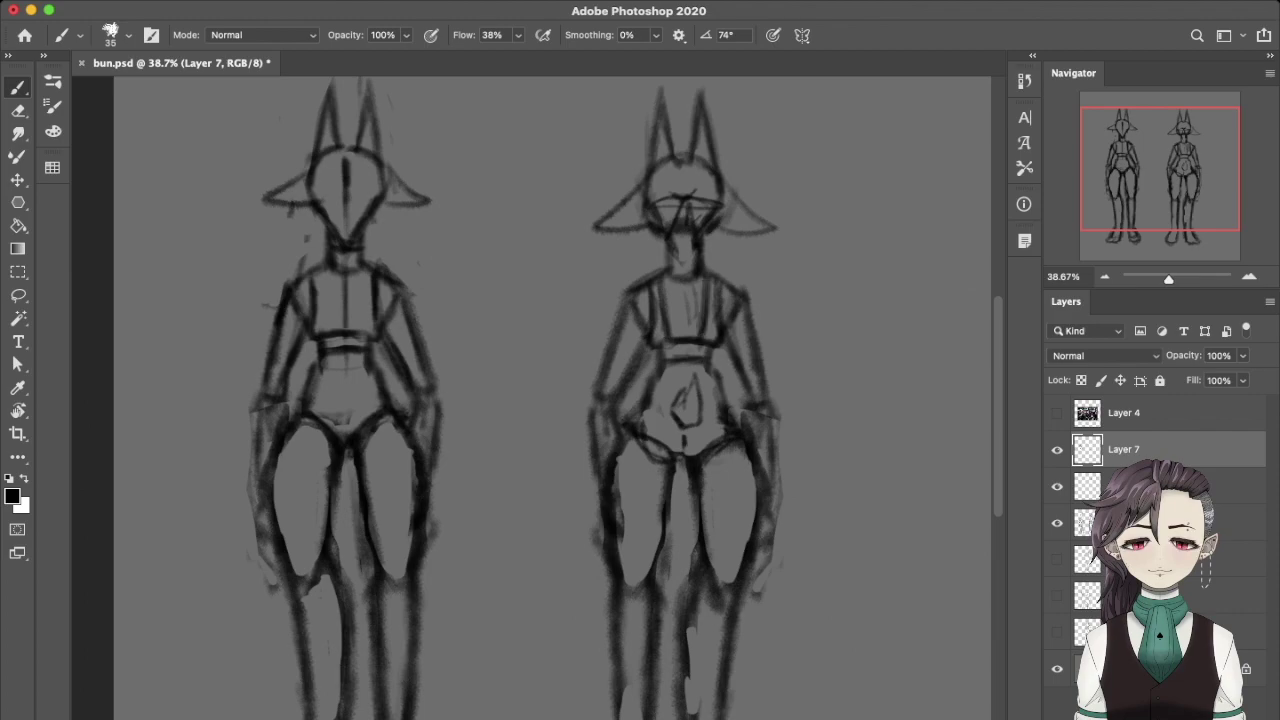
Sketch an inverted V across the left figure's chest toward the belt.
left_click_drag(345, 272, 322, 328)
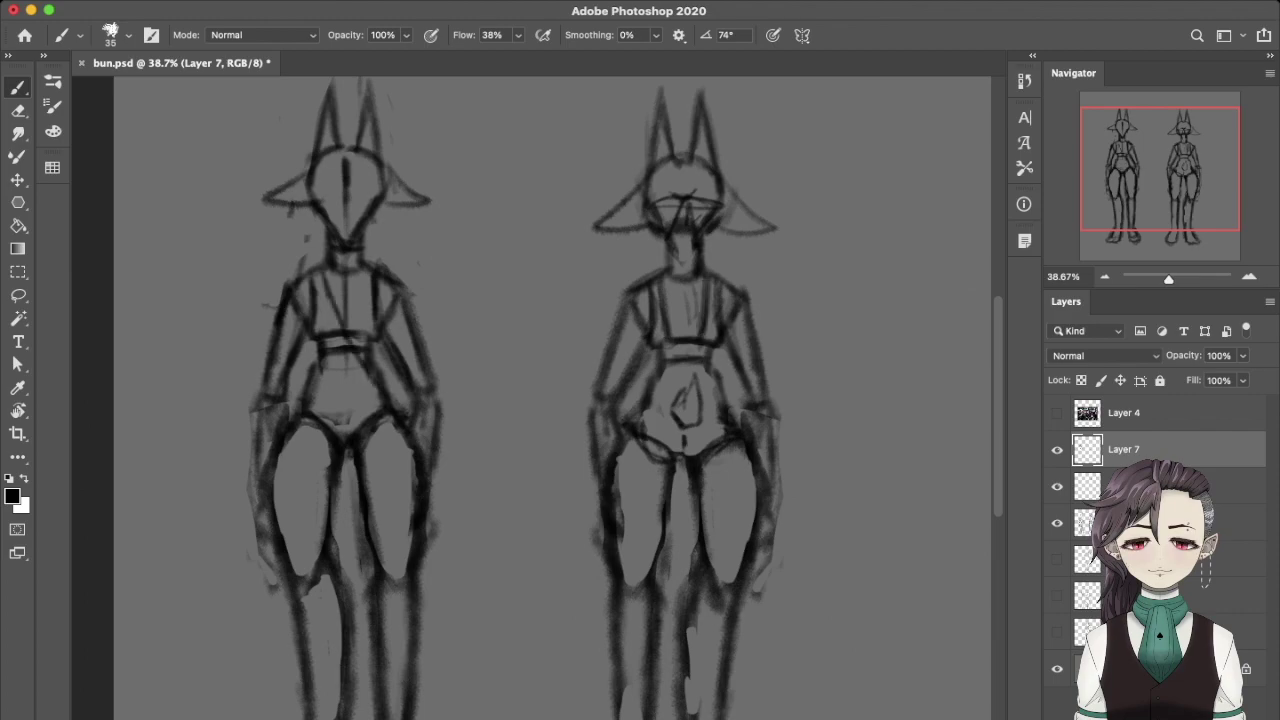
mouse_move(348, 272)
left_mouse_down()
mouse_move(370, 330)
mouse_move(348, 346)
left_mouse_up()
key("ctrl+z")
left_click_drag(372, 292, 352, 332)
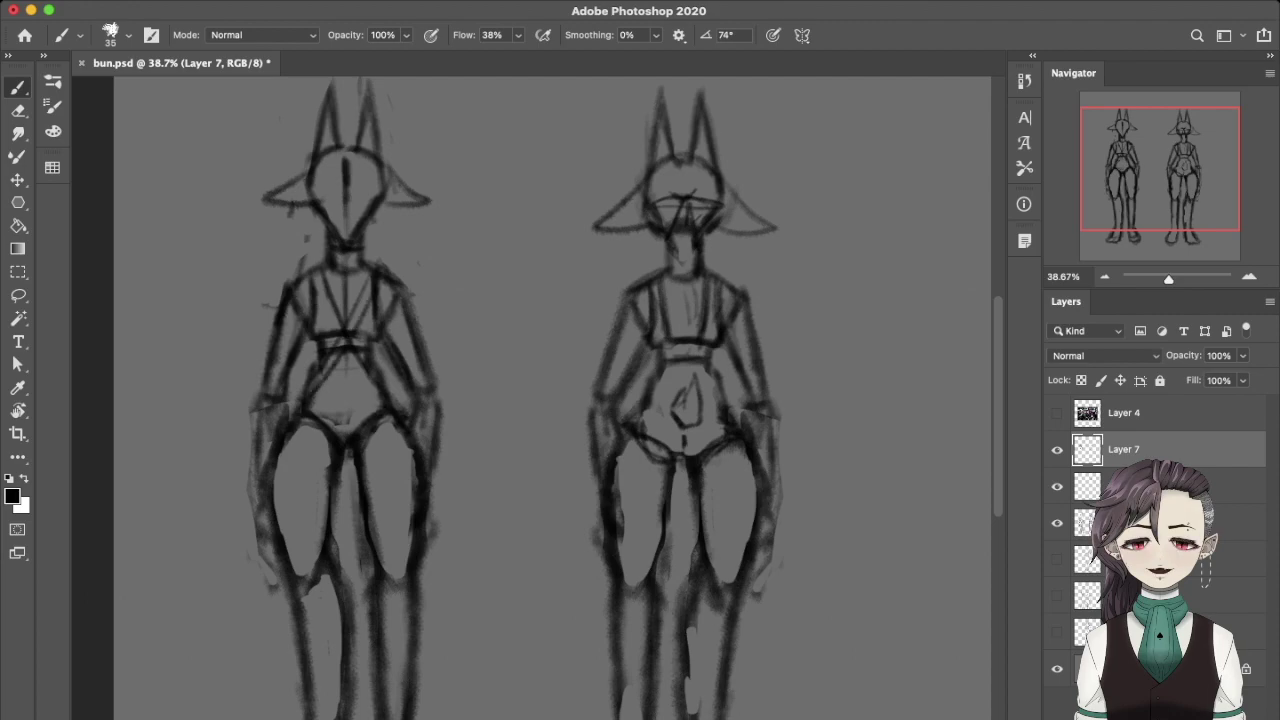
key("ctrl+z")
key("ctrl+z")
key("ctrl+z")
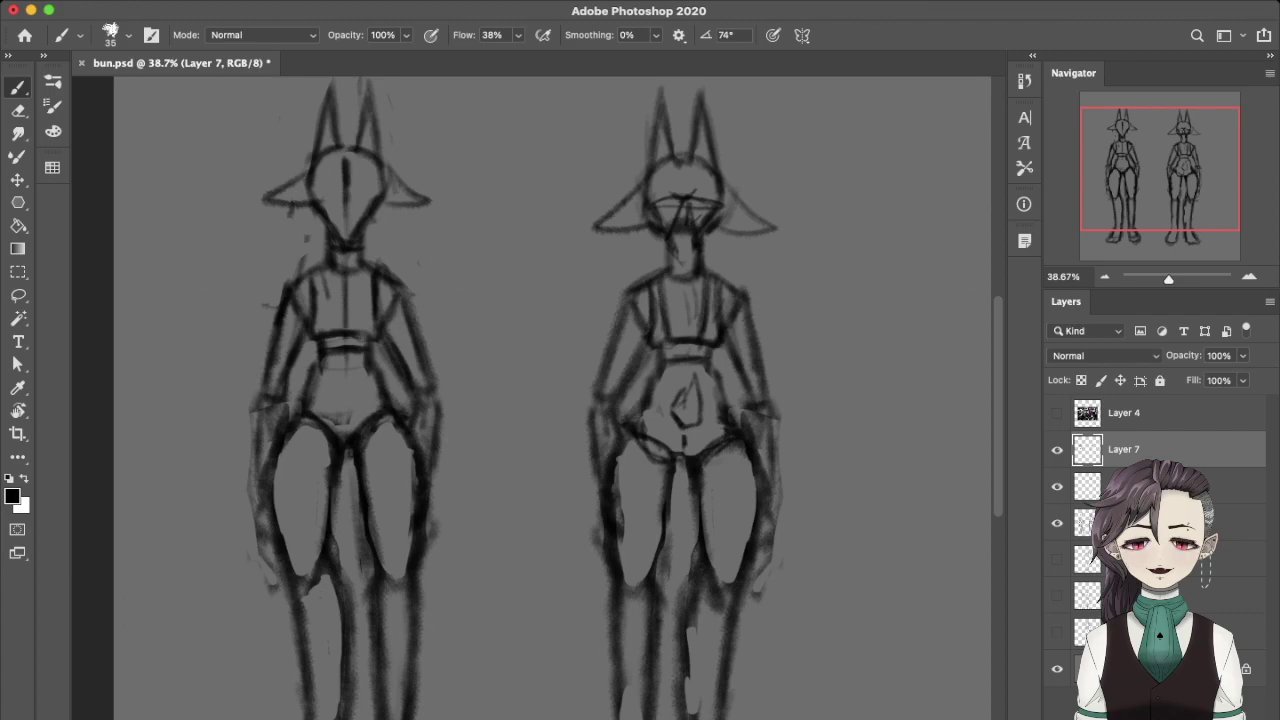
key("e")
key("b")
key("e")
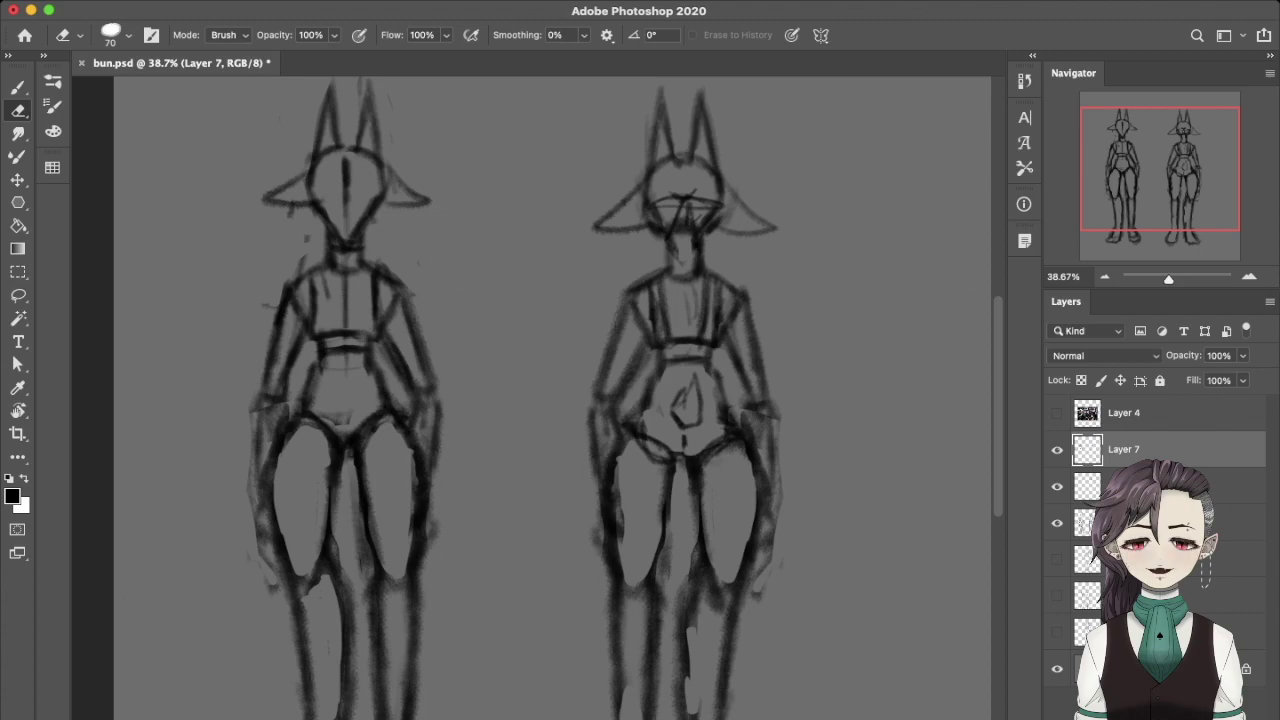
key("b")
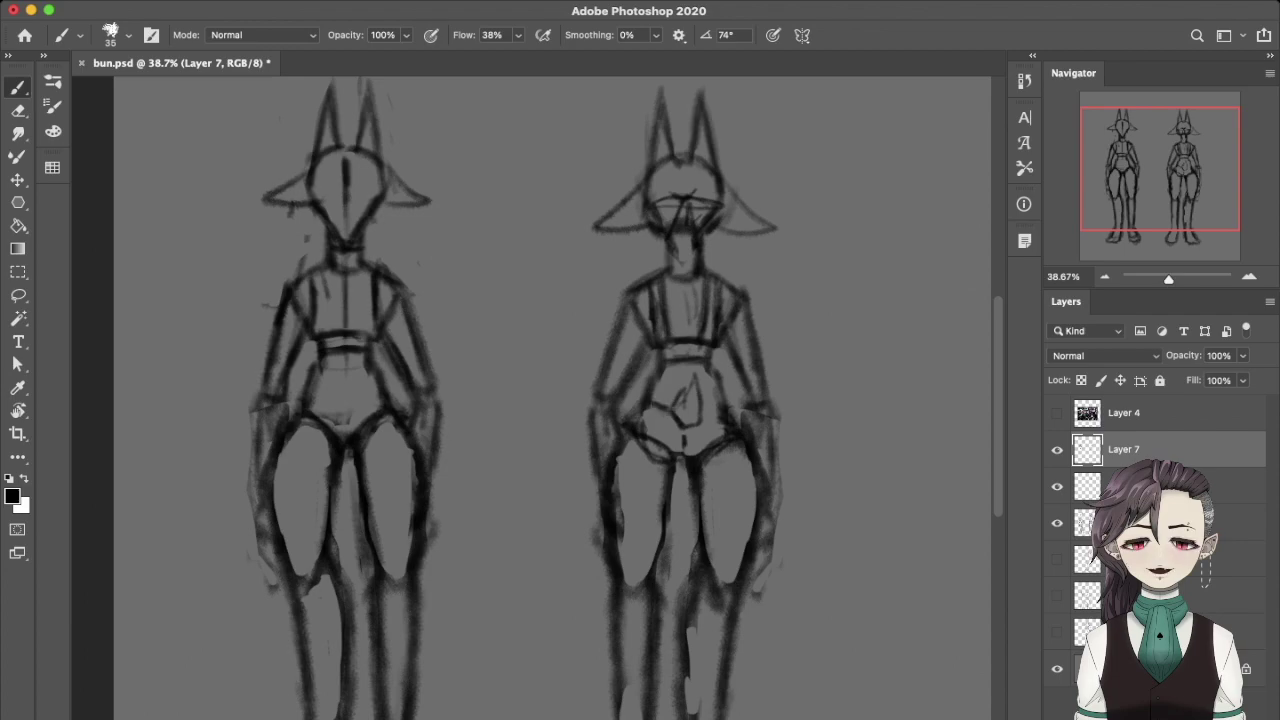
Shape the notched hip strokes on the right figure, erasing the excess.
mouse_move(658, 402)
left_mouse_down()
mouse_move(678, 460)
mouse_move(718, 430)
mouse_move(670, 422)
mouse_move(690, 450)
left_mouse_up()
key("e")
left_click_drag(680, 408, 722, 460)
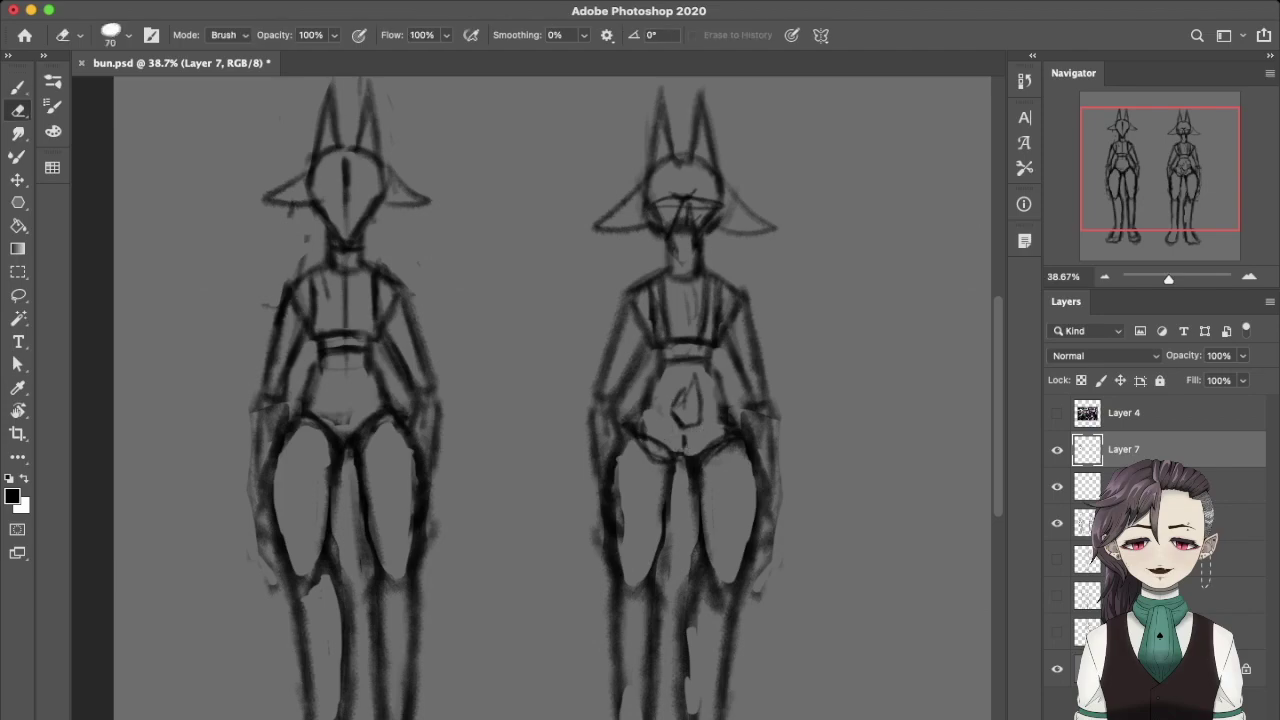
key("b")
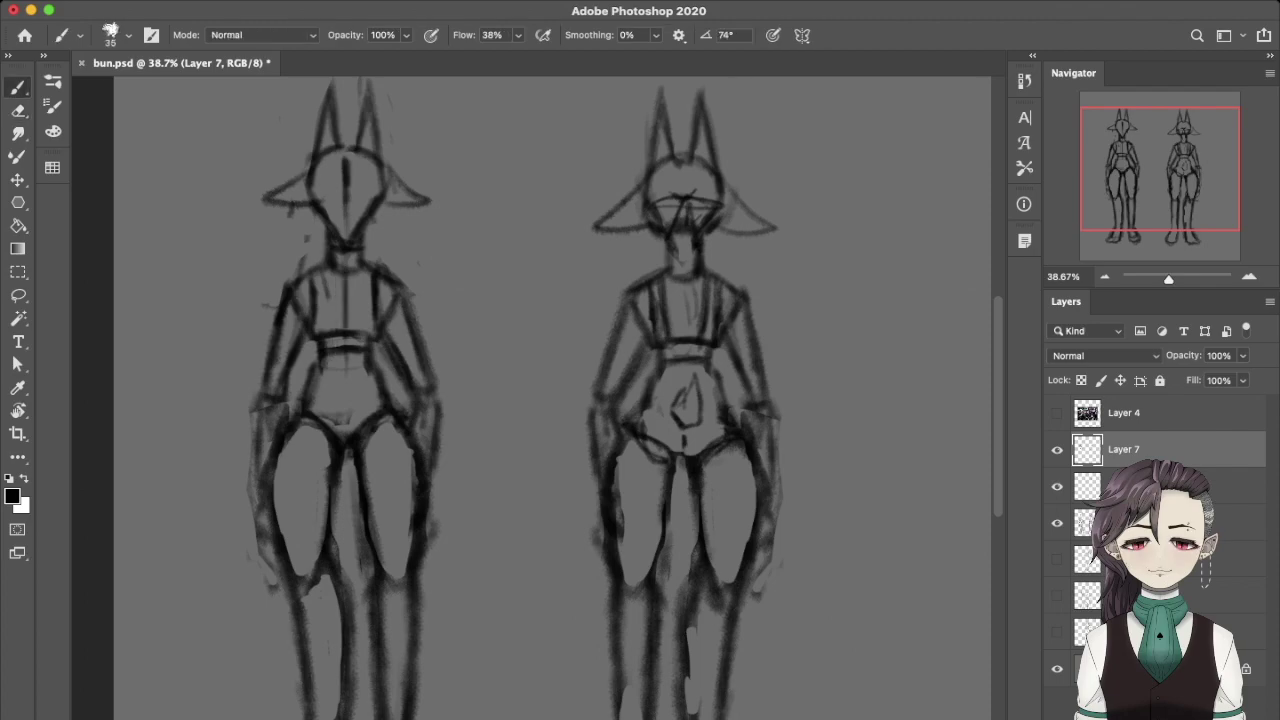
mouse_move(338, 328)
left_mouse_down()
mouse_move(356, 270)
mouse_move(356, 328)
left_mouse_up()
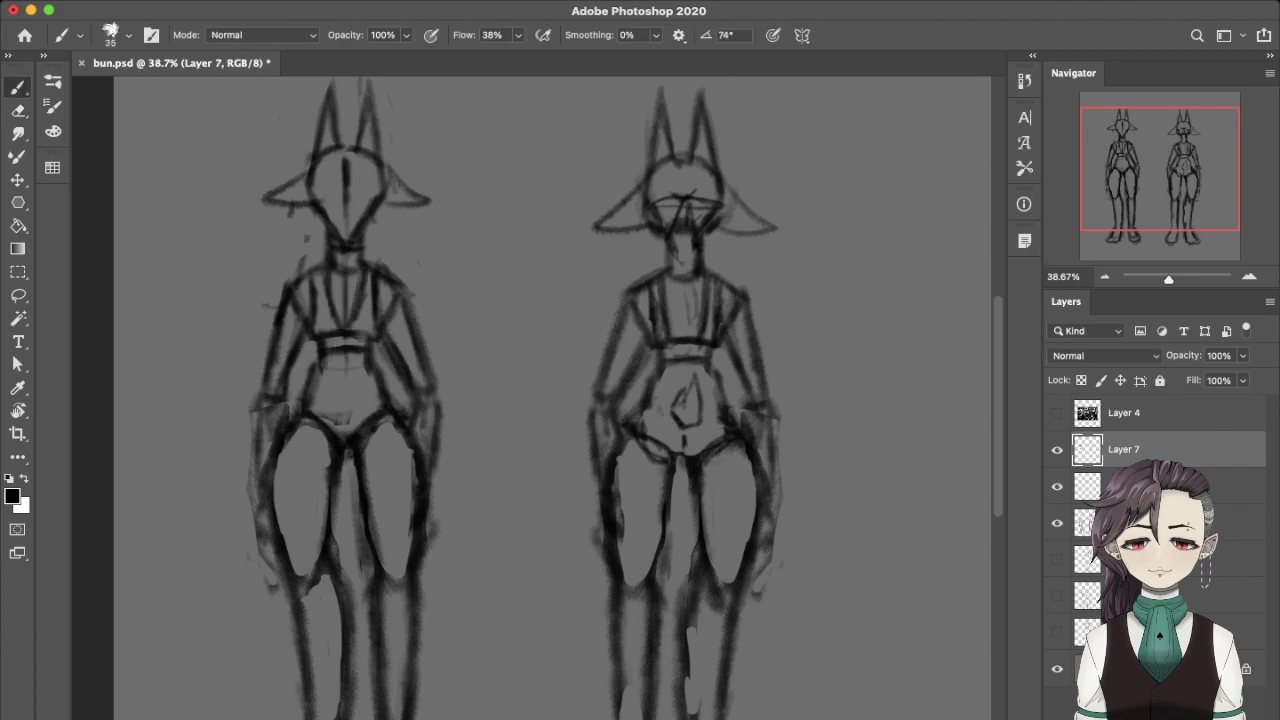
key("ctrl+z")
left_click_drag(662, 402, 704, 452)
left_click_drag(600, 400, 737, 320)
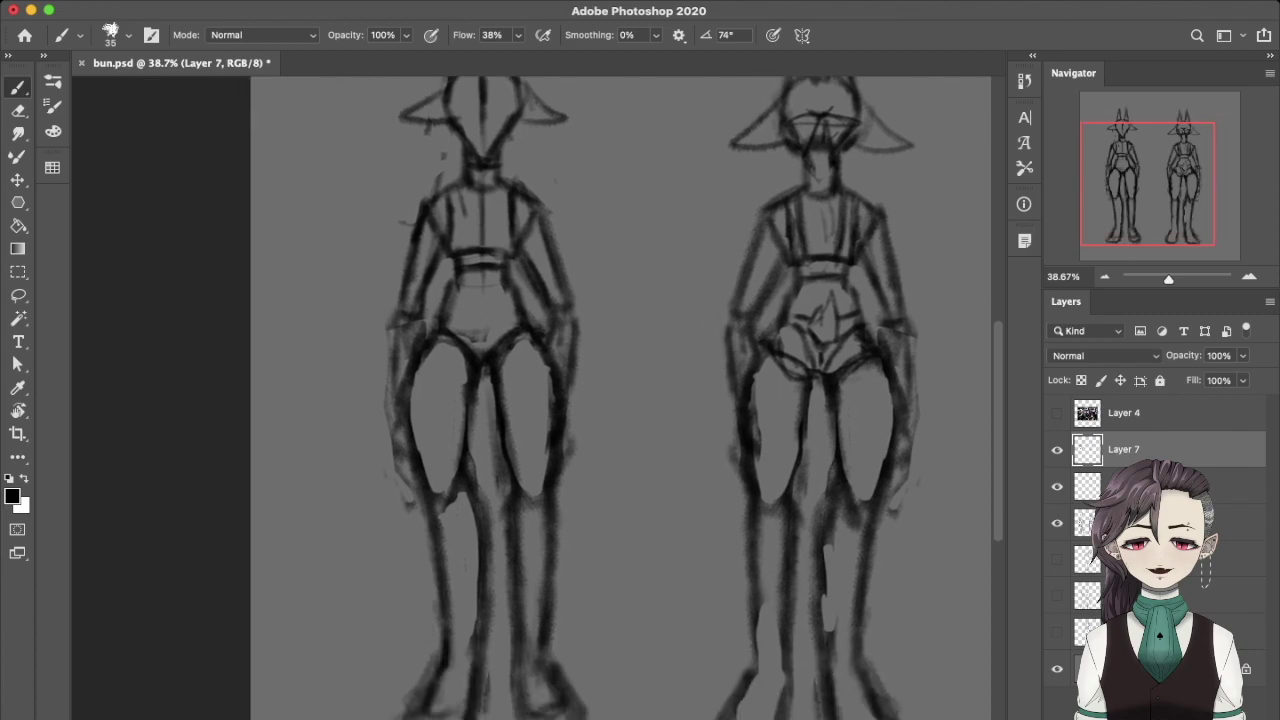
Darken the inner edges of both of the left figure's legs.
left_click_drag(428, 695, 453, 668)
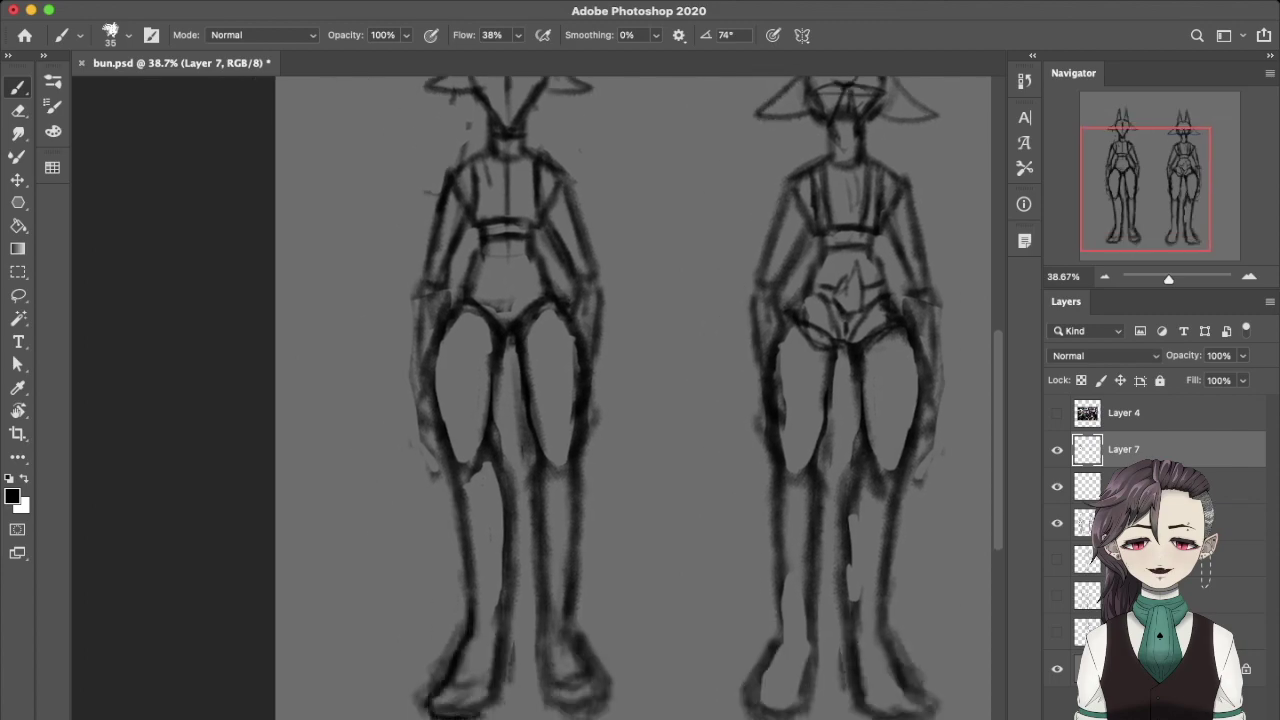
left_click_drag(505, 712, 480, 436)
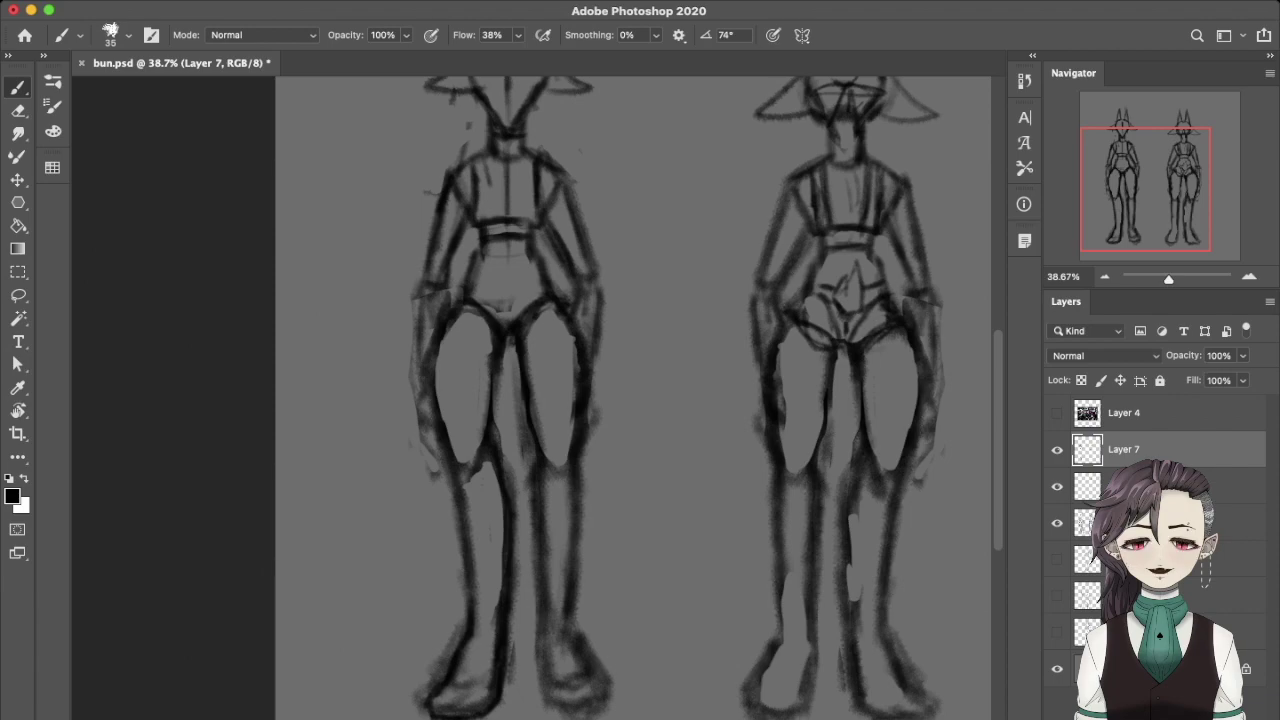
left_click_drag(530, 500, 530, 576)
left_click_drag(528, 530, 536, 652)
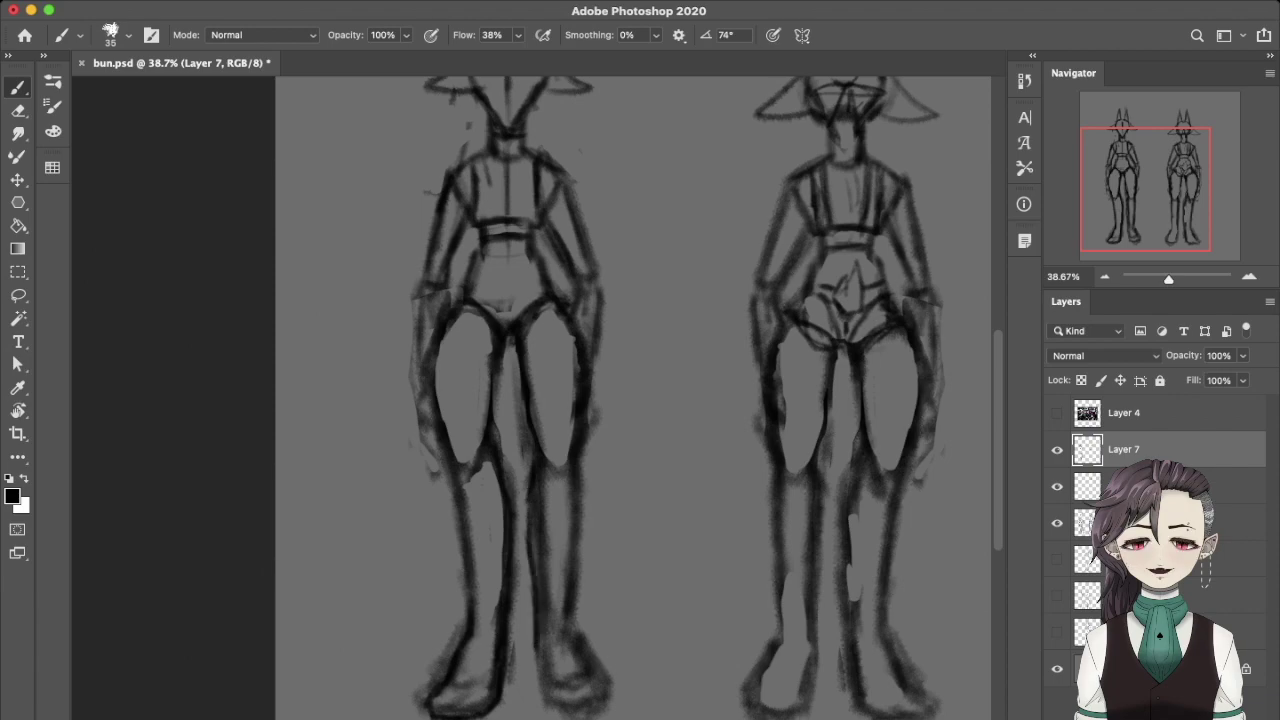
mouse_move(532, 584)
left_mouse_down()
mouse_move(544, 698)
mouse_move(606, 716)
left_mouse_up()
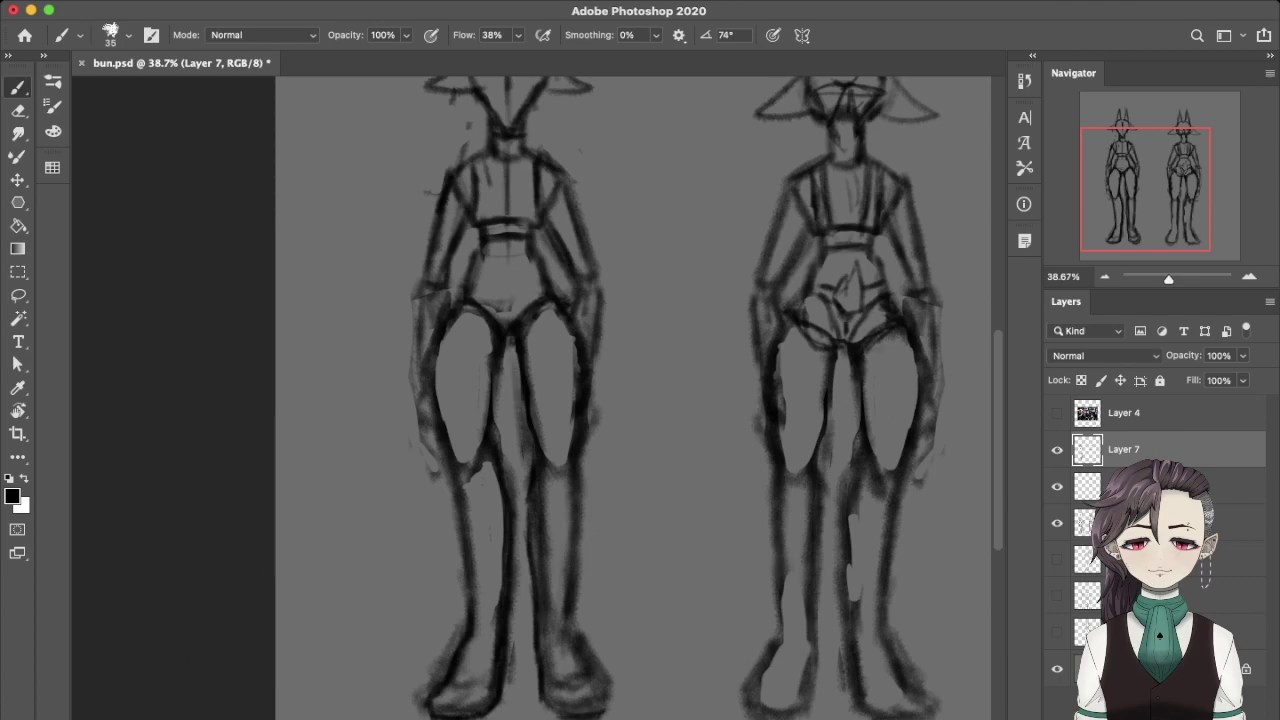
Strengthen the front figure's right leg outline with four brush strokes.
left_click_drag(573, 480, 559, 557)
left_click_drag(575, 456, 576, 576)
left_click_drag(578, 498, 576, 596)
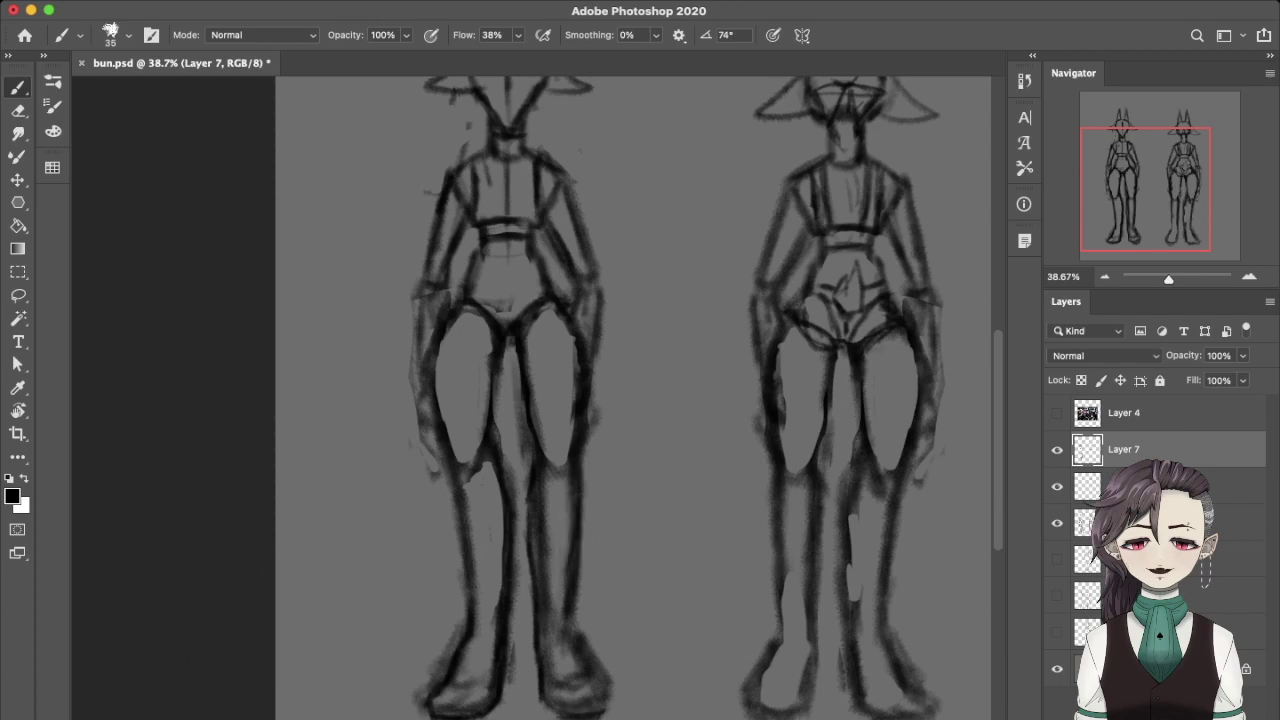
mouse_move(572, 534)
left_mouse_down()
mouse_move(568, 636)
mouse_move(600, 688)
left_mouse_up()
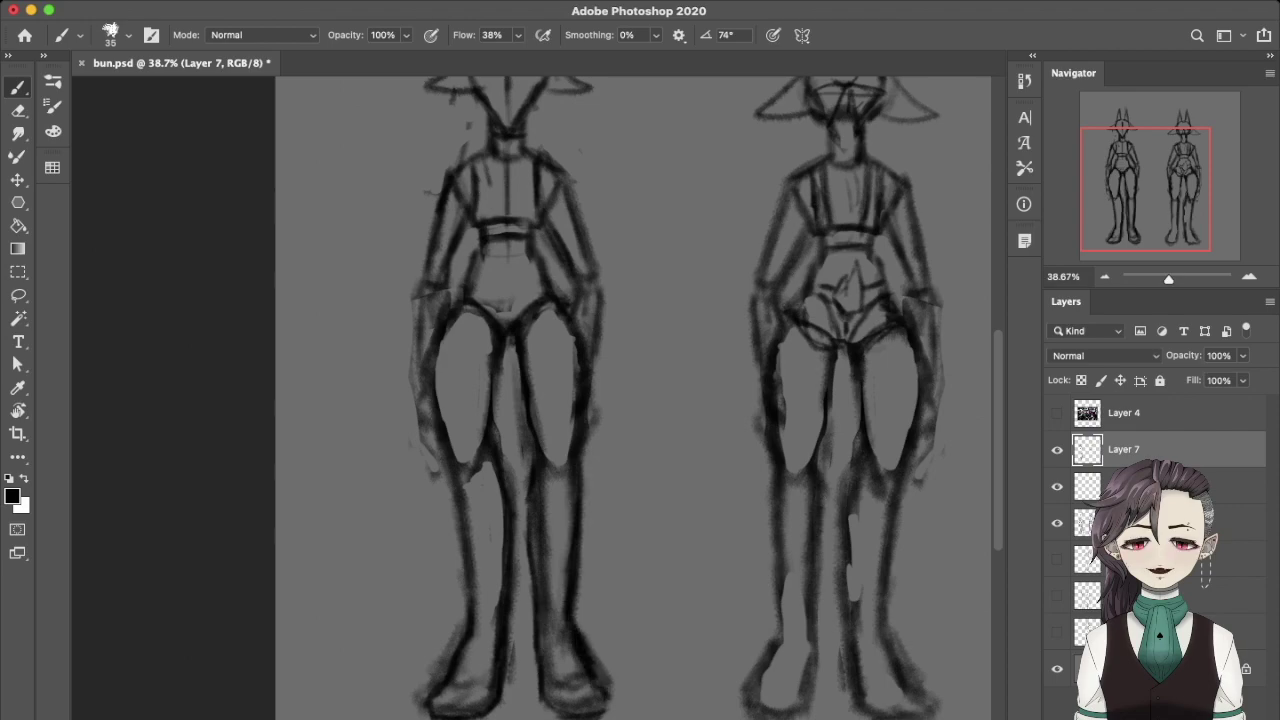
On Layer 5, erase to lighten both boot outlines and the inner right-leg line.
key("e")
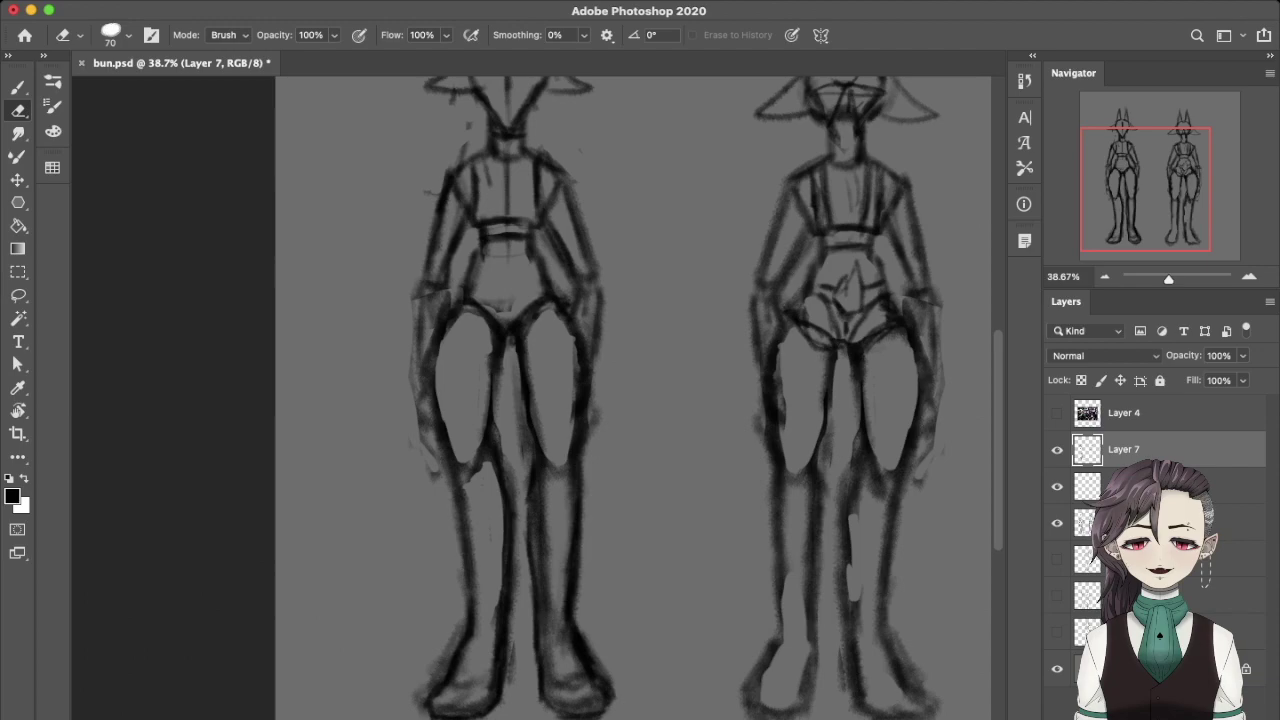
left_click(1150, 522)
left_click_drag(590, 640, 590, 668)
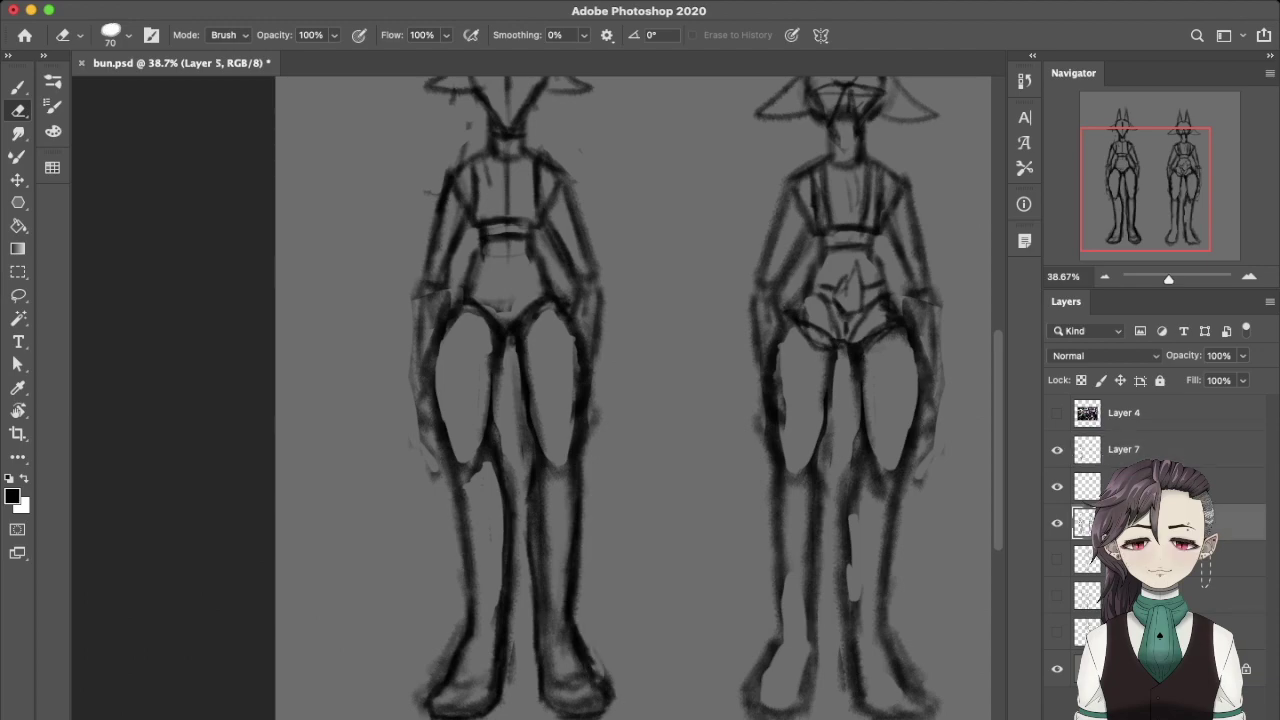
mouse_move(569, 626)
left_mouse_down()
mouse_move(563, 700)
mouse_move(551, 662)
mouse_move(583, 690)
mouse_move(547, 694)
left_mouse_up()
mouse_move(585, 658)
left_mouse_down()
mouse_move(578, 706)
mouse_move(604, 712)
left_mouse_up()
left_click_drag(450, 696, 470, 712)
left_click_drag(440, 645, 420, 705)
mouse_move(460, 616)
left_mouse_down()
mouse_move(456, 694)
mouse_move(480, 712)
mouse_move(484, 700)
left_mouse_up()
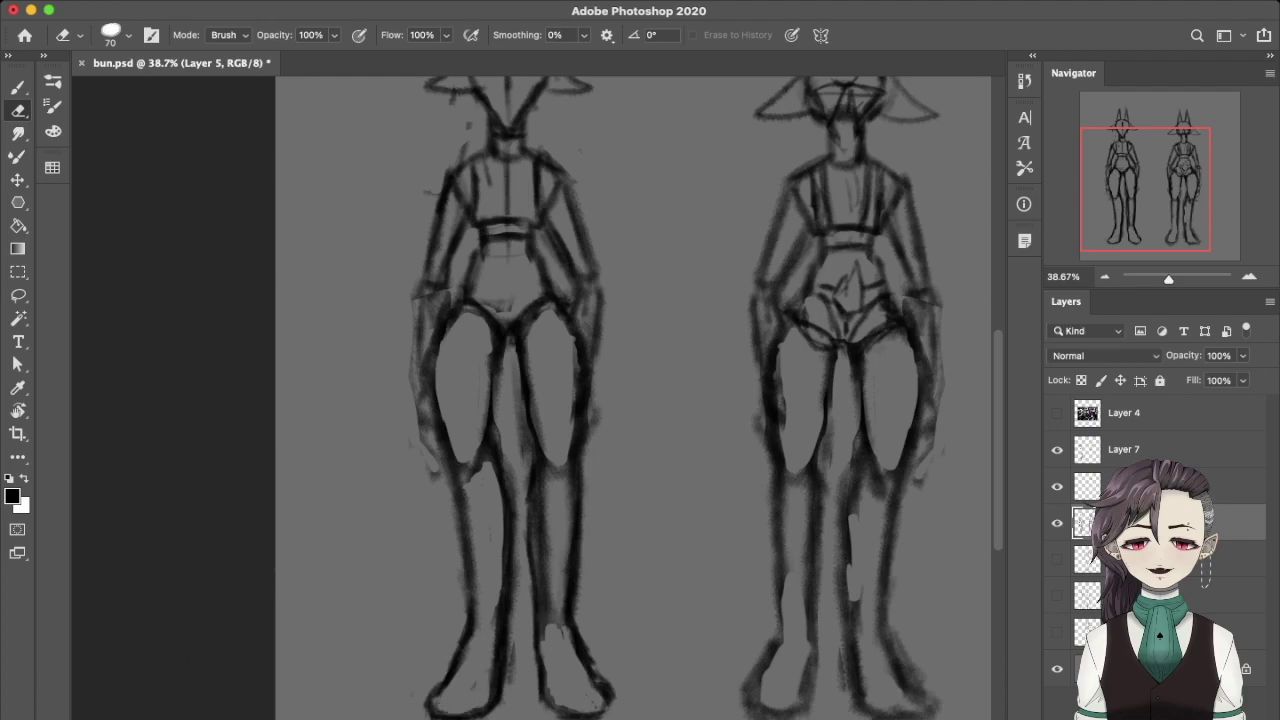
left_click_drag(551, 546, 546, 640)
mouse_move(545, 506)
left_mouse_down()
mouse_move(545, 606)
mouse_move(542, 560)
mouse_move(563, 638)
left_mouse_up()
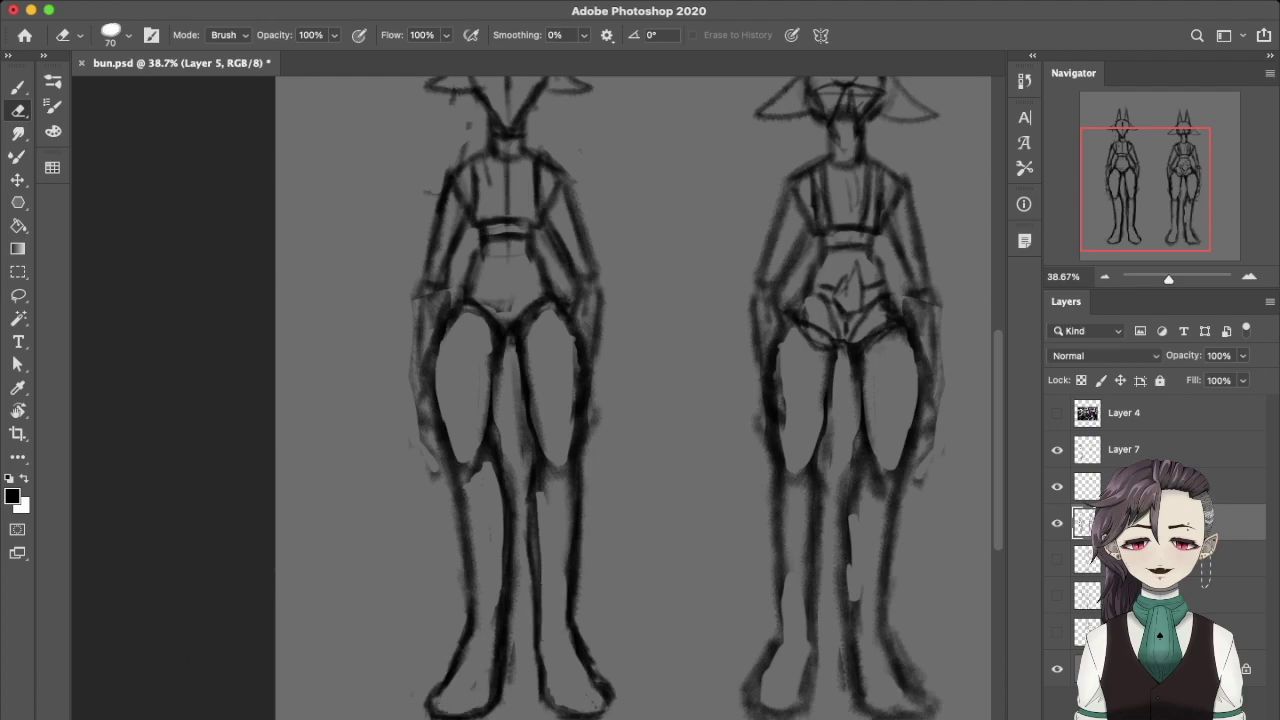
Back on Layer 7, paint a curved strap across the front figure's left knee.
key("alt+period")
key("alt+bracketleft")
key("b")
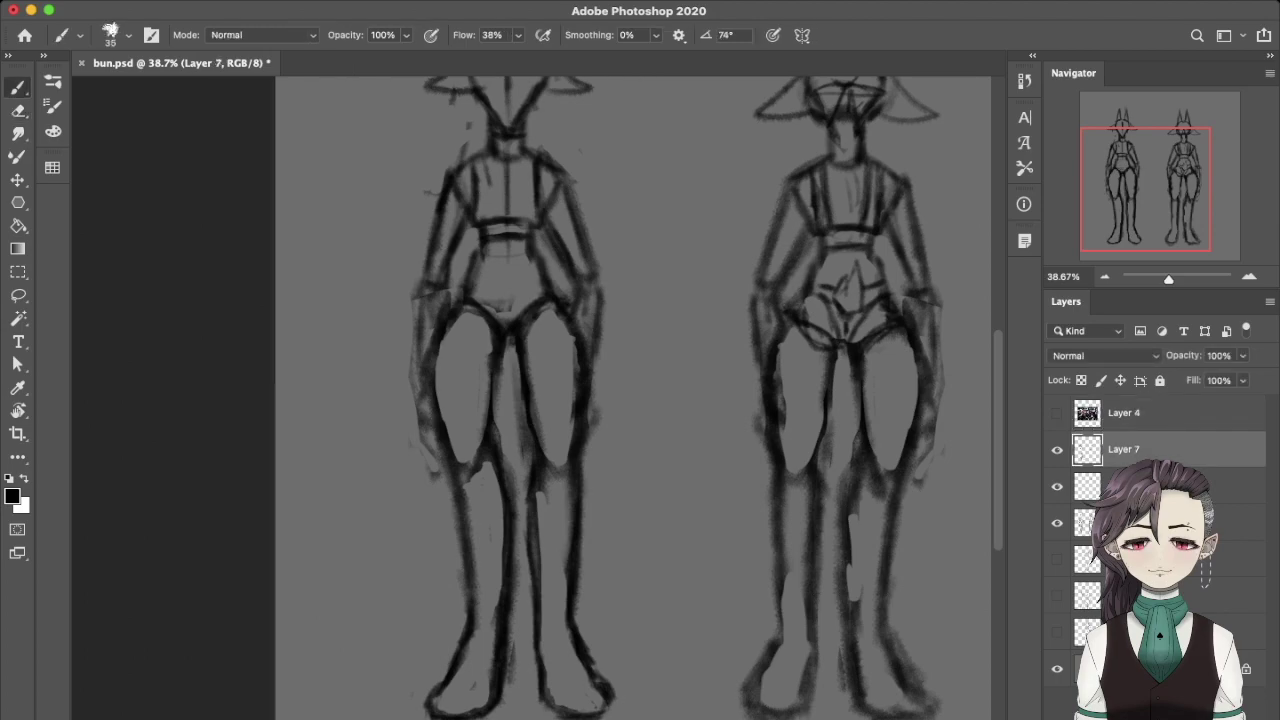
left_click_drag(444, 690, 476, 688)
left_click_drag(468, 538, 503, 517)
key("ctrl+z")
key("ctrl+z")
mouse_move(456, 516)
left_mouse_down()
mouse_move(500, 526)
mouse_move(503, 510)
left_mouse_up()
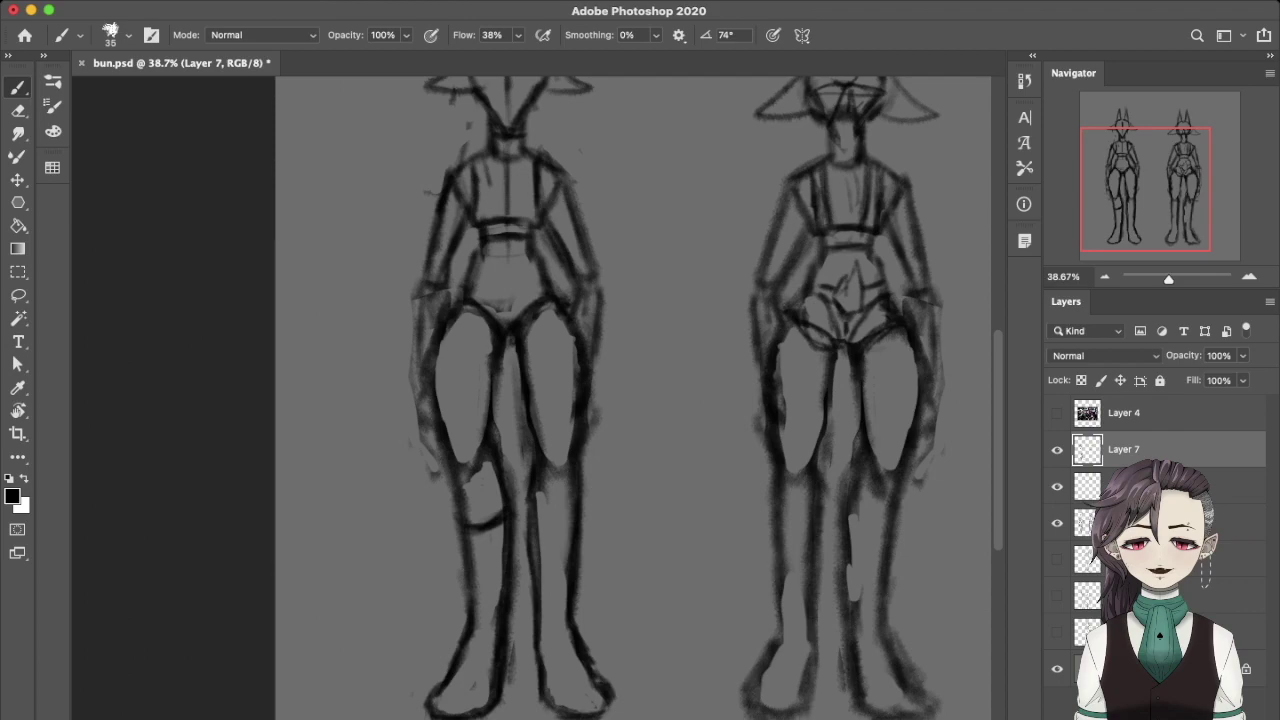
mouse_move(474, 634)
left_mouse_down()
mouse_move(482, 646)
mouse_move(497, 630)
mouse_move(494, 648)
left_mouse_up()
Erase the stray knee mark, paint the right knee strap, and darken the inner right-leg line.
key("e")
mouse_move(480, 624)
left_mouse_down()
mouse_move(490, 650)
mouse_move(476, 648)
left_mouse_up()
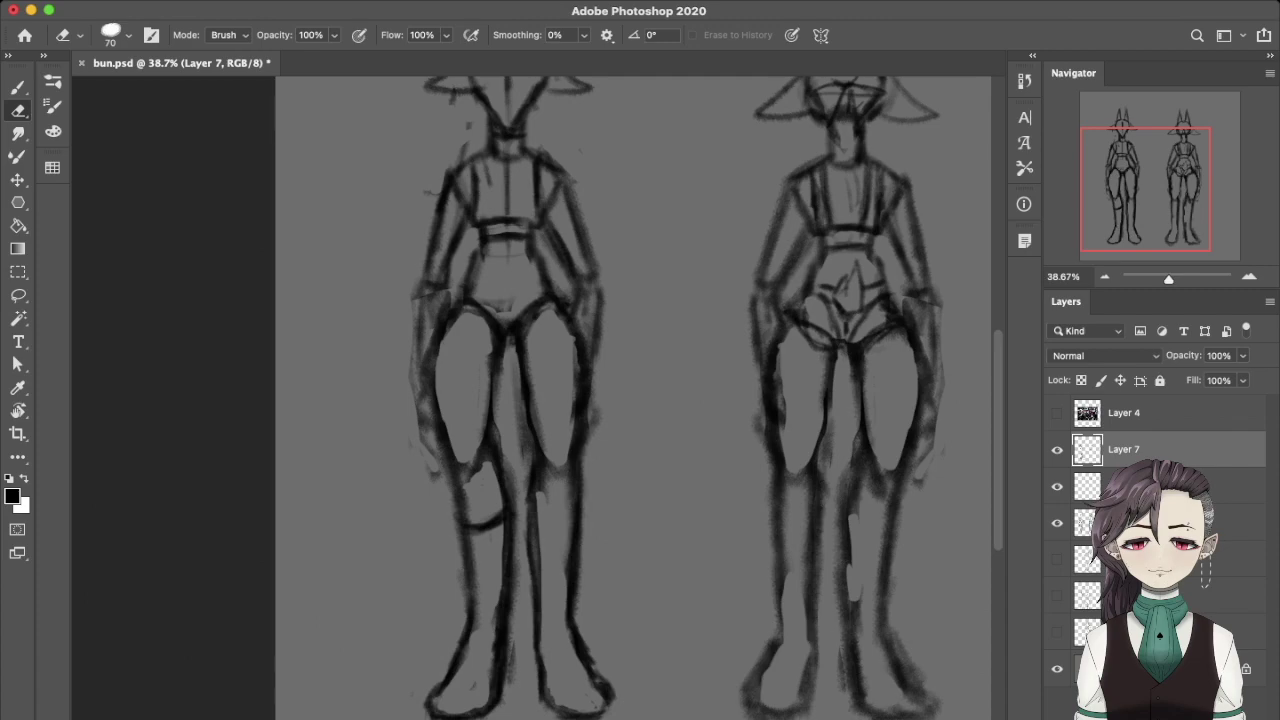
key("b")
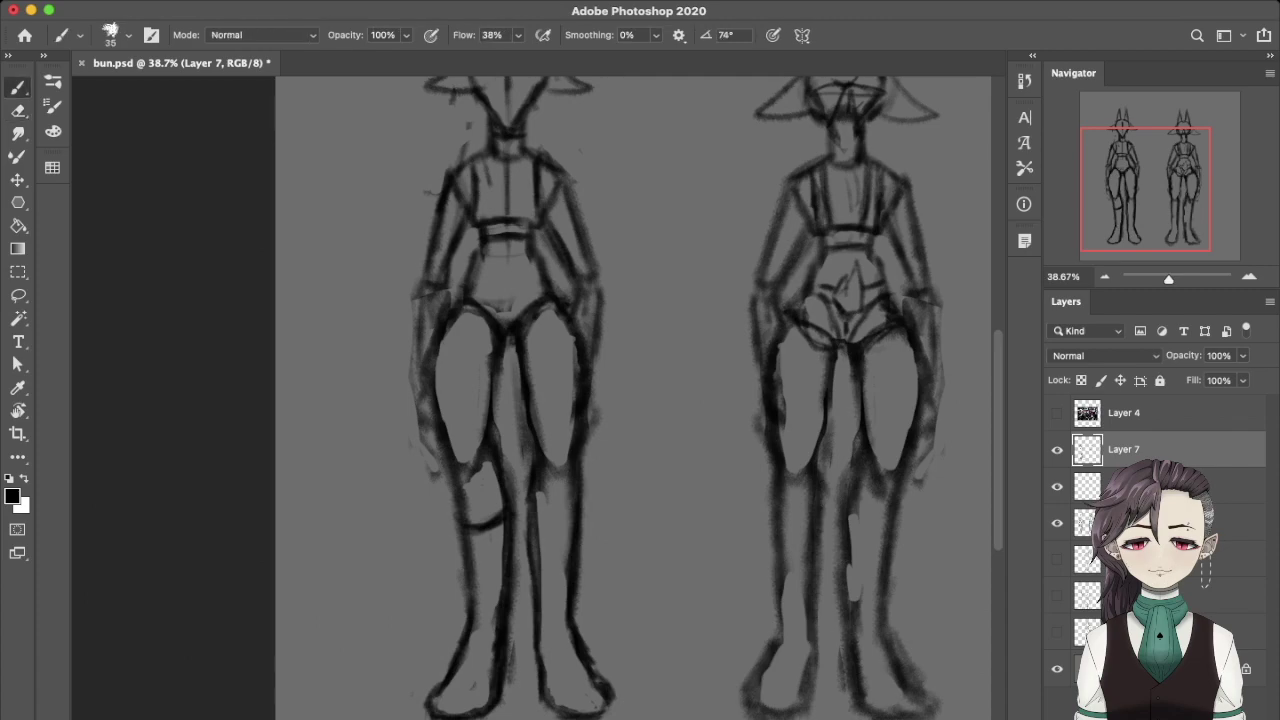
key("e")
key("b")
left_click_drag(470, 638, 490, 640)
key("ctrl+z")
left_click_drag(538, 519, 572, 512)
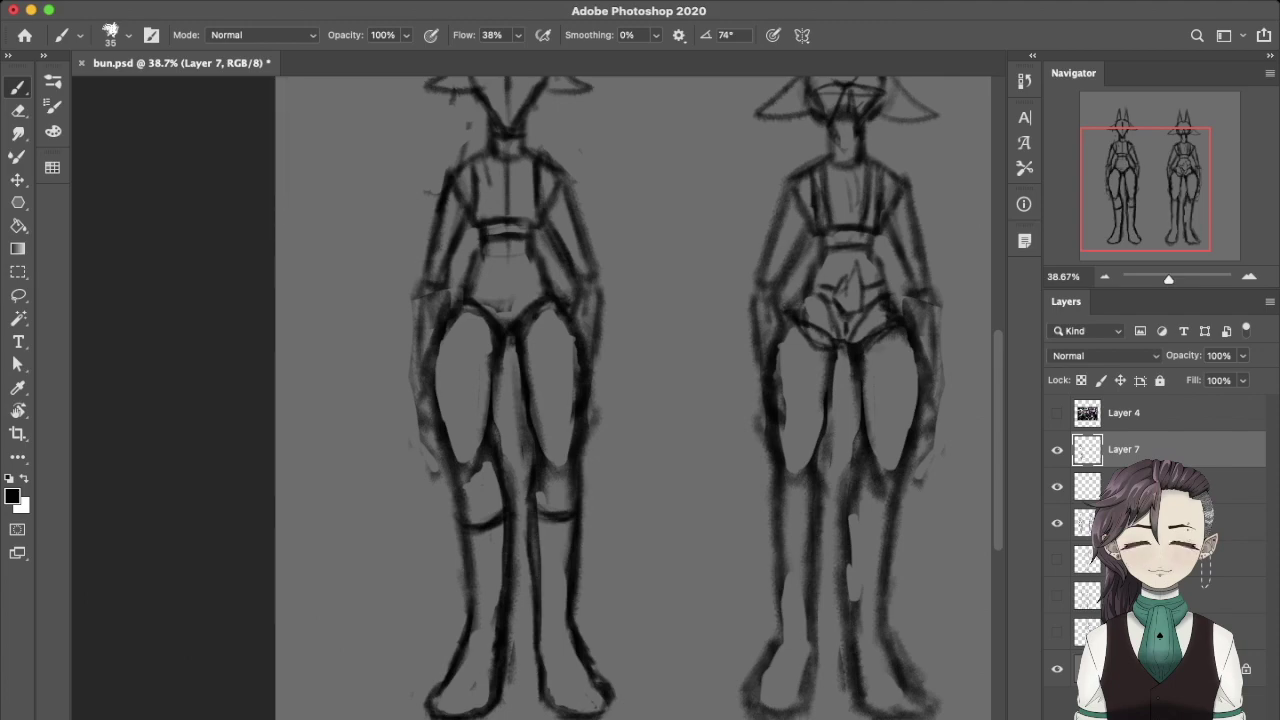
left_click_drag(525, 512, 526, 566)
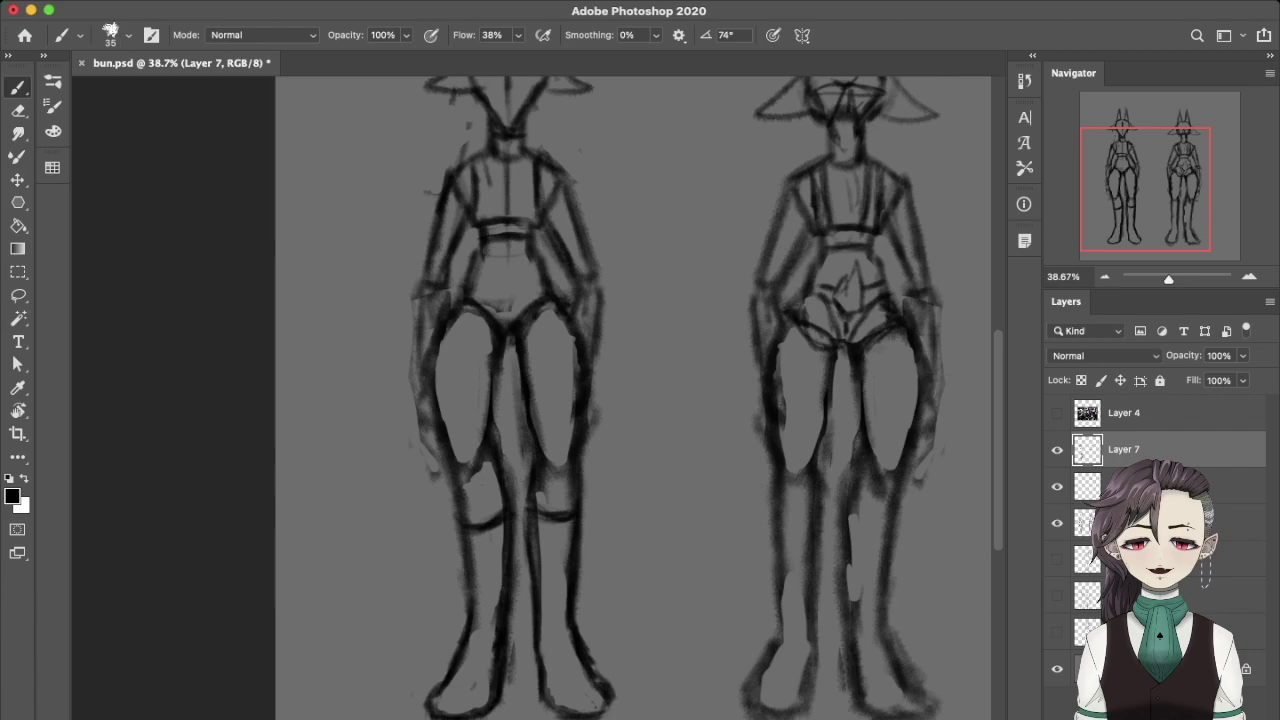
scroll(640, 400, "left", 2)
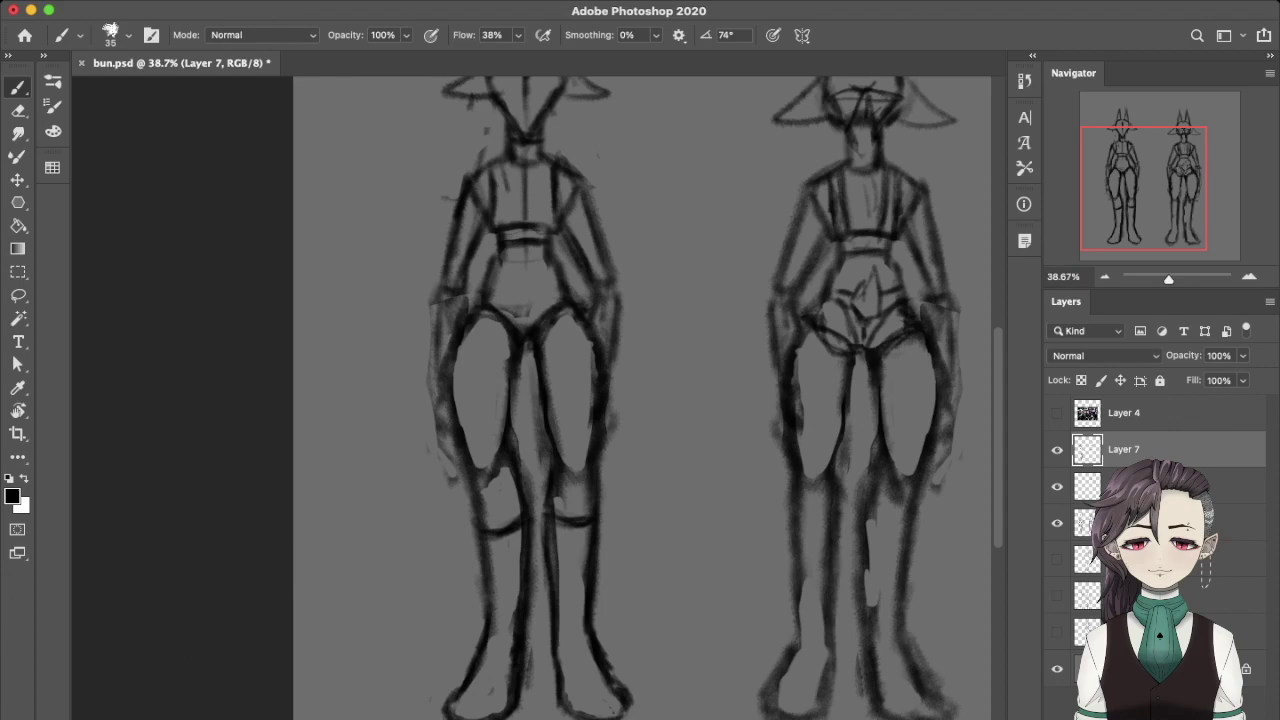
scroll(640, 400, "up", 2)
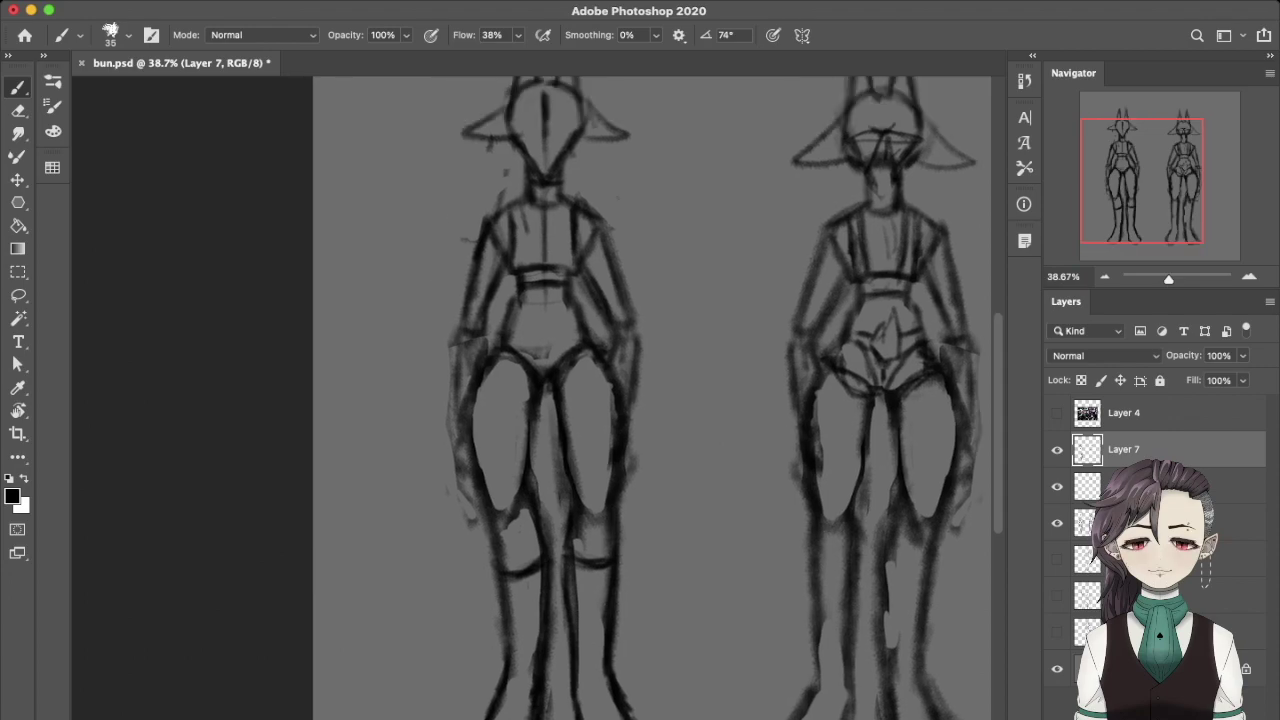
Paint a band across the right thigh and darken the left hip line, discarding failed thigh strokes.
left_click_drag(480, 402, 526, 440)
key("ctrl+z")
key("ctrl+z")
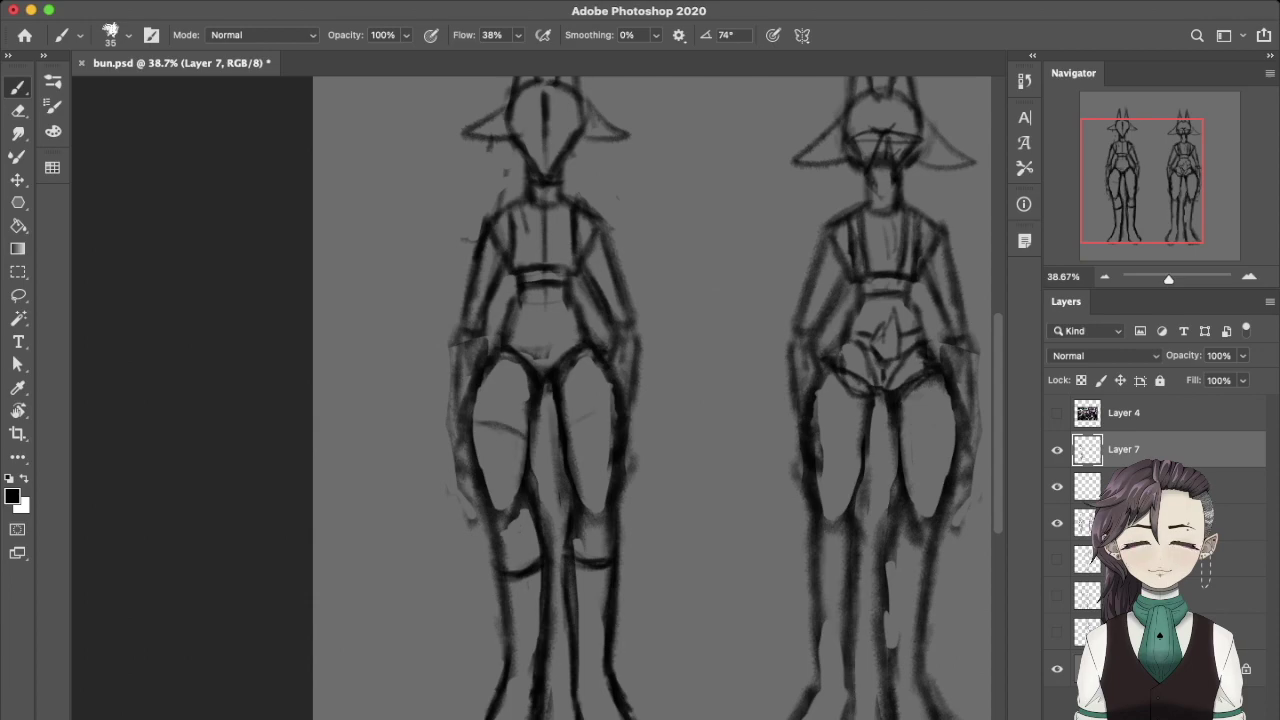
left_click_drag(568, 428, 611, 414)
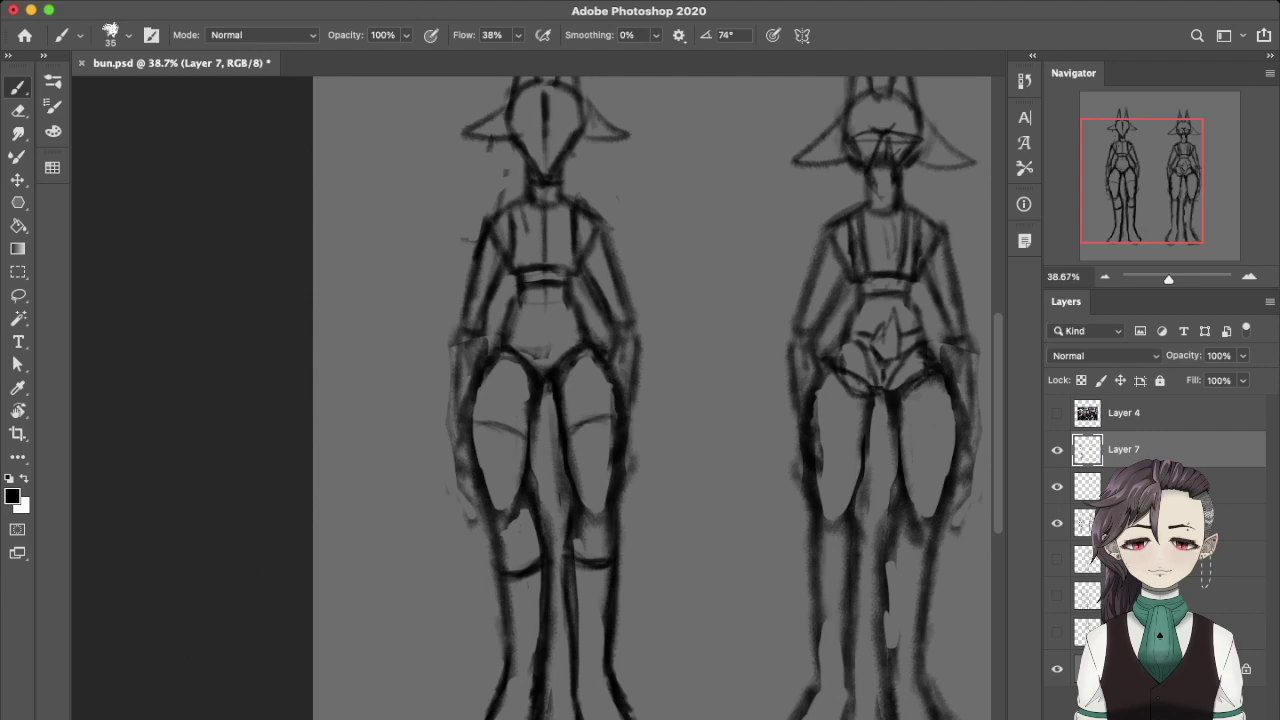
left_click_drag(570, 436, 610, 424)
left_click_drag(472, 356, 466, 404)
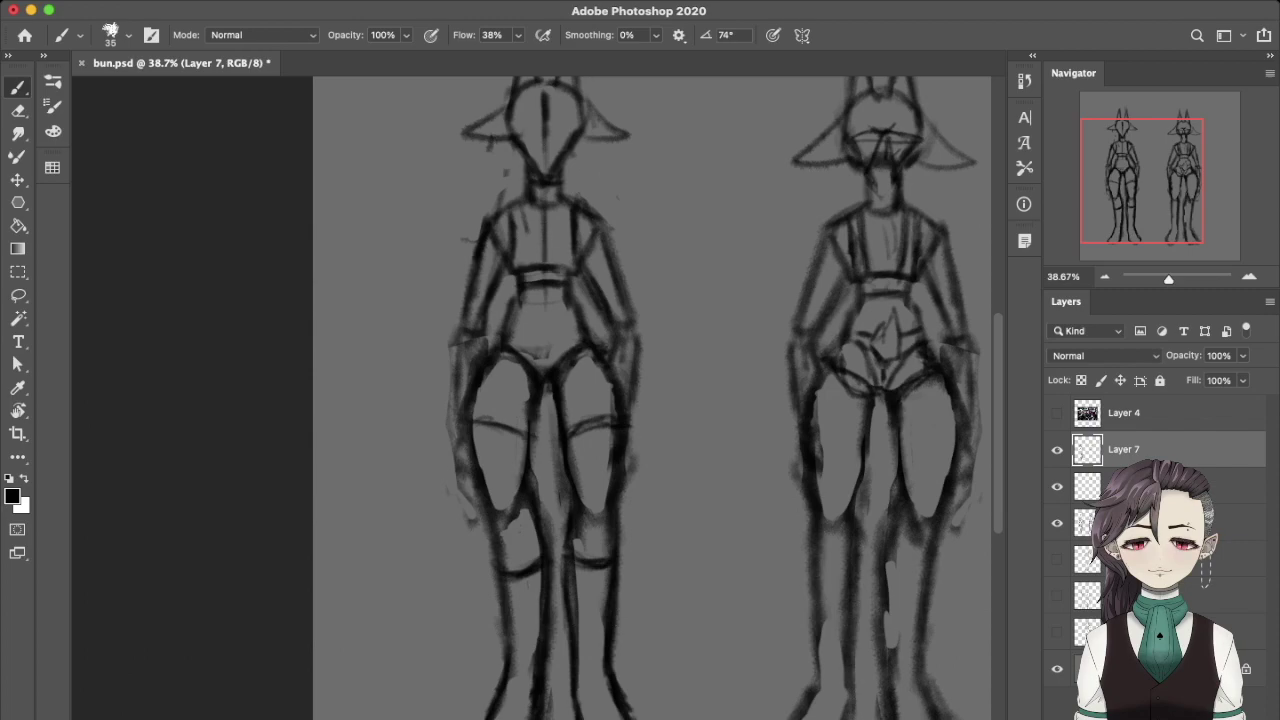
left_click_drag(497, 430, 518, 515)
key("ctrl+z")
scroll(550, 400, "right", 5)
scroll(550, 400, "up", 1)
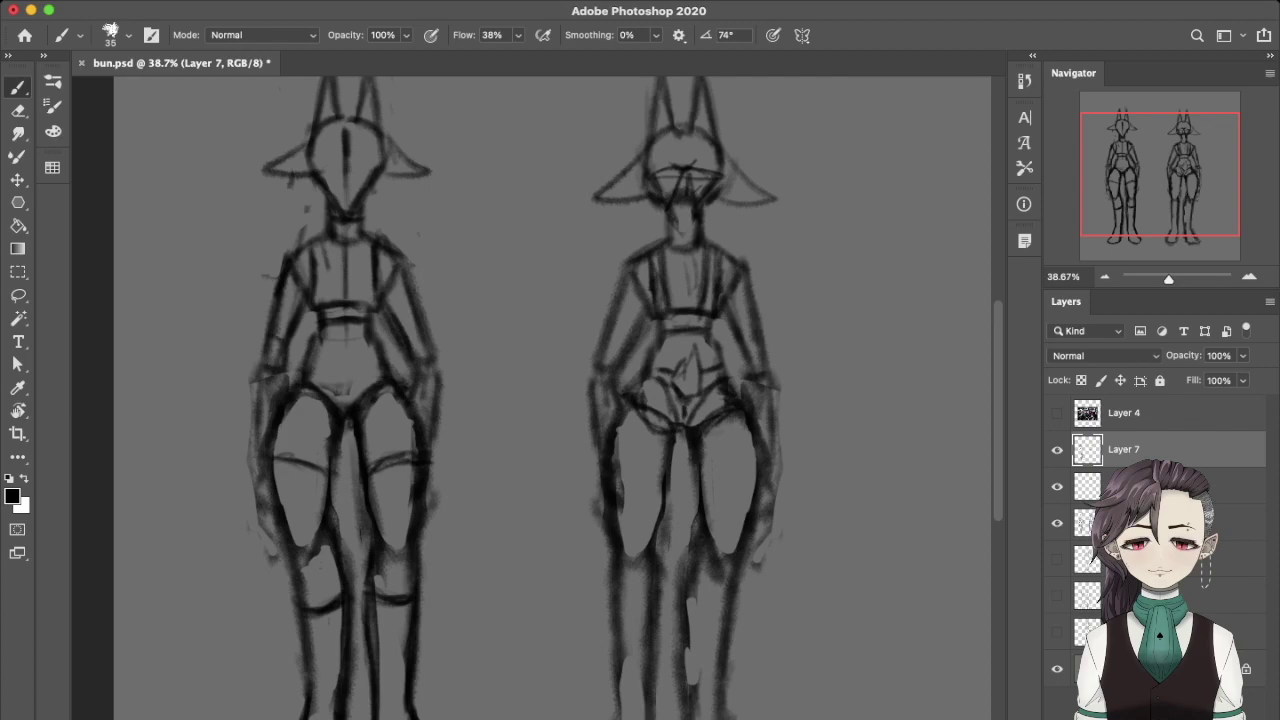
scroll(550, 400, "left", 1)
scroll(550, 400, "right", 5)
scroll(550, 400, "up", 2)
Start a peaked shape with curved strokes to the right of the back-view figure.
mouse_move(633, 395)
left_mouse_down()
mouse_move(616, 434)
mouse_move(619, 505)
left_mouse_up()
key("ctrl+z")
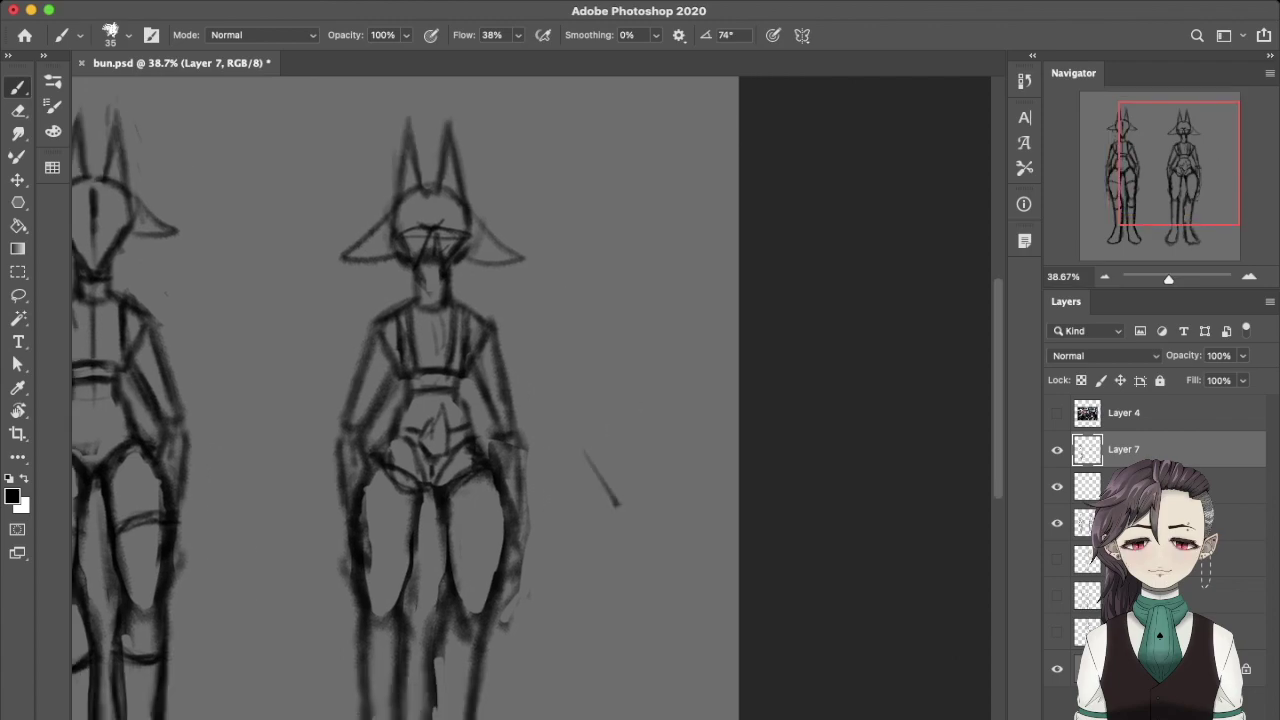
mouse_move(591, 460)
left_mouse_down()
mouse_move(588, 428)
mouse_move(640, 398)
mouse_move(684, 447)
mouse_move(704, 356)
mouse_move(678, 406)
left_mouse_up()
left_click_drag(571, 390, 588, 444)
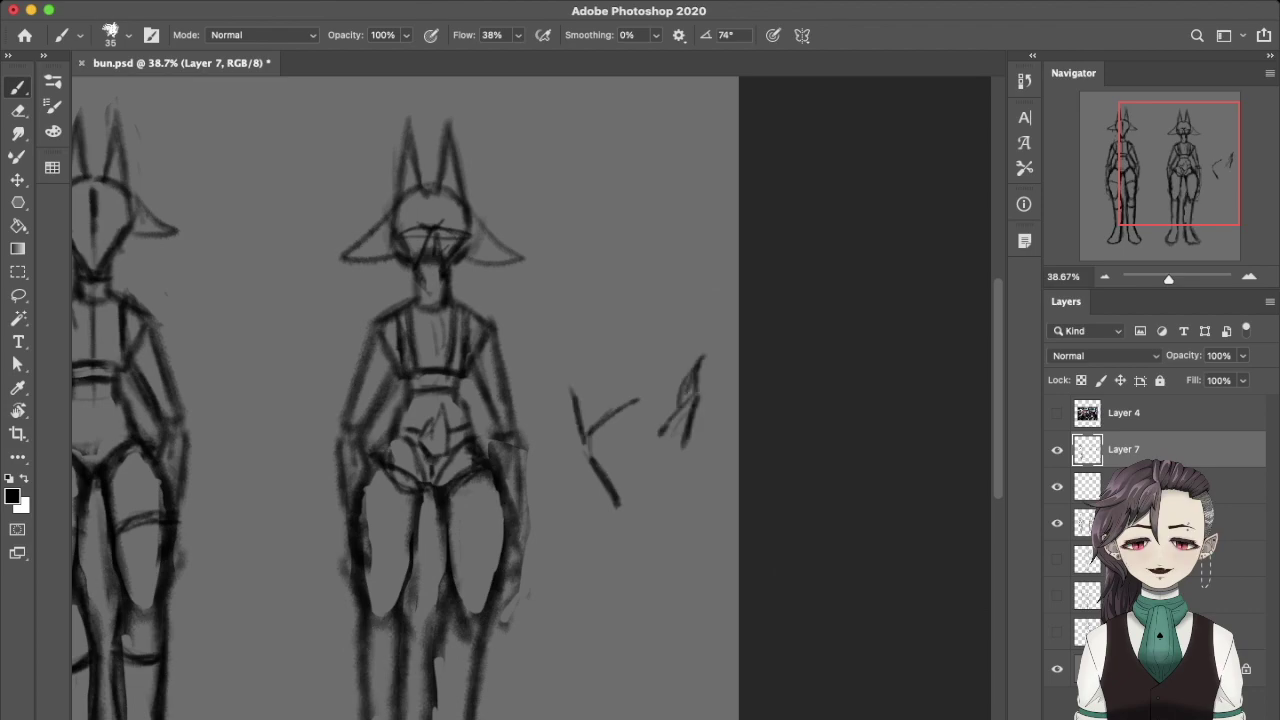
key("ctrl+z")
left_click_drag(539, 367, 588, 450)
left_click_drag(541, 325, 538, 368)
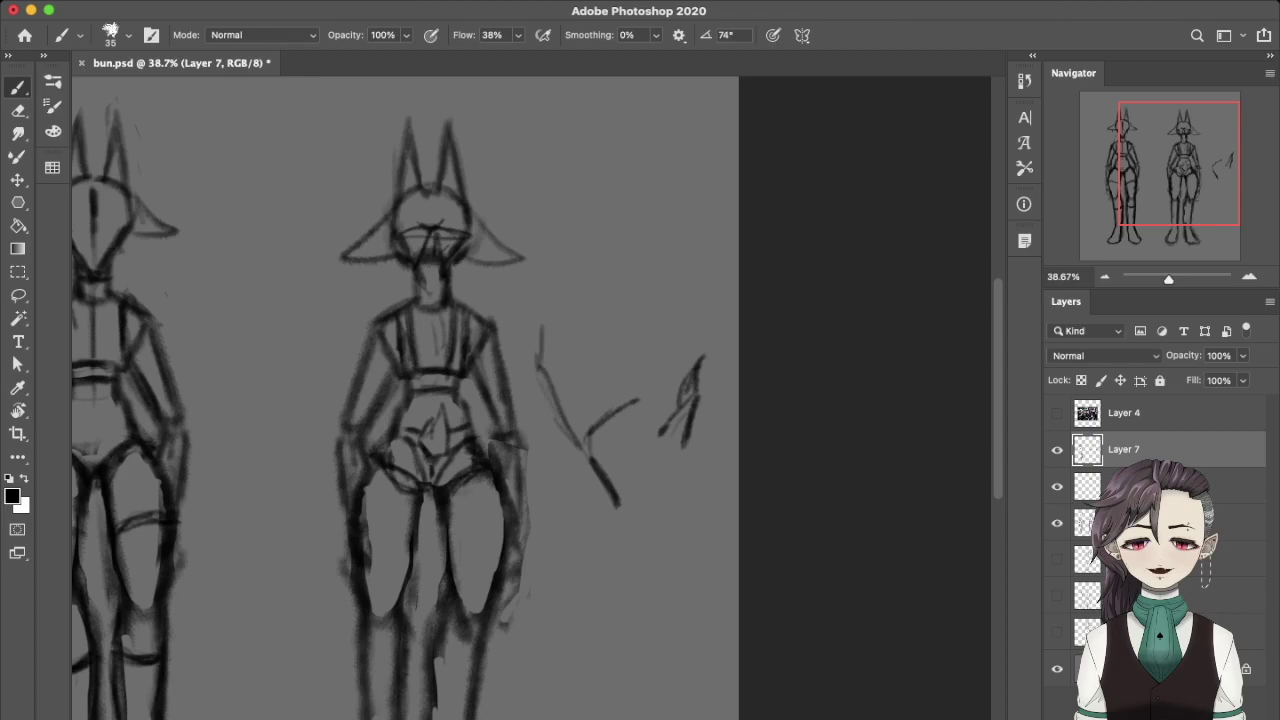
mouse_move(632, 310)
left_mouse_down()
mouse_move(658, 430)
mouse_move(644, 344)
mouse_move(640, 400)
left_mouse_up()
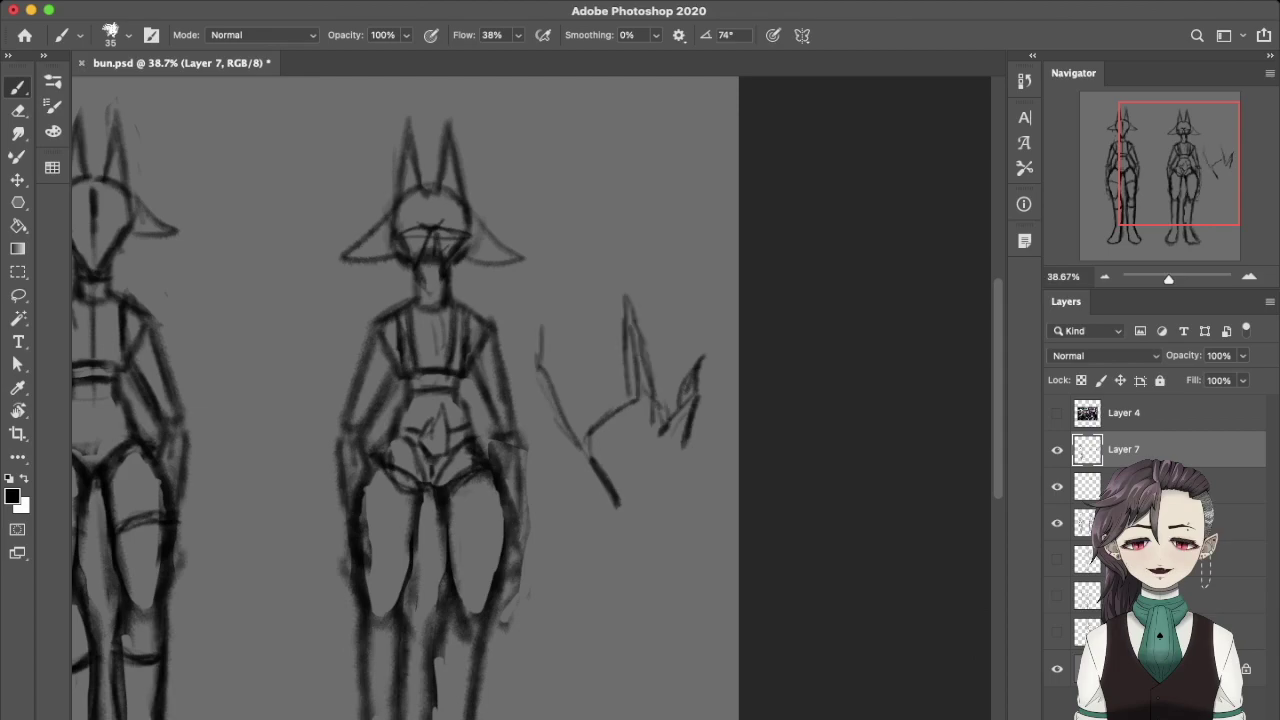
Fill the peaked shape with a fan of diagonal strokes.
left_click_drag(607, 322, 630, 402)
left_click_drag(584, 296, 608, 376)
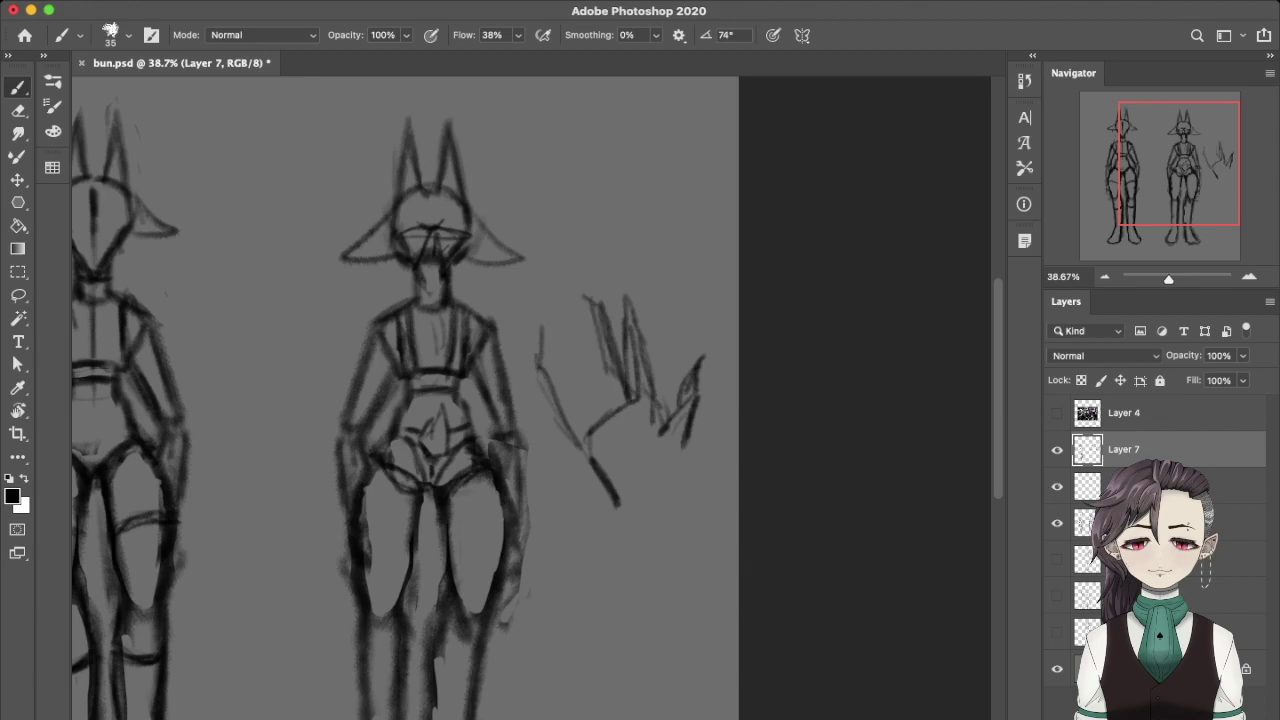
left_click_drag(572, 334, 612, 402)
left_click_drag(557, 313, 600, 412)
left_click_drag(547, 351, 594, 454)
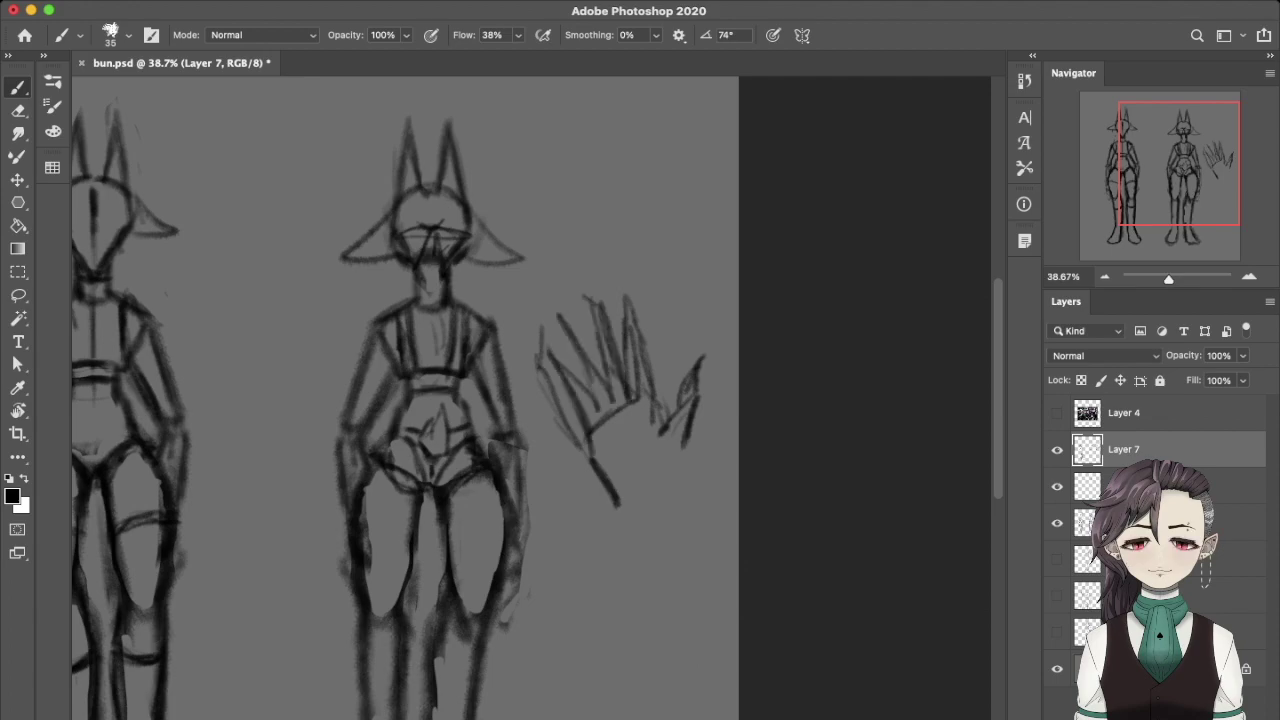
Extend the scribble downward, thicken its strokes, and add vertical and right-side strokes.
left_click_drag(556, 356, 630, 520)
mouse_move(565, 318)
left_mouse_down()
mouse_move(598, 380)
mouse_move(598, 364)
left_mouse_up()
mouse_move(588, 354)
left_mouse_down()
mouse_move(608, 410)
mouse_move(602, 440)
left_mouse_up()
left_click_drag(602, 386, 612, 468)
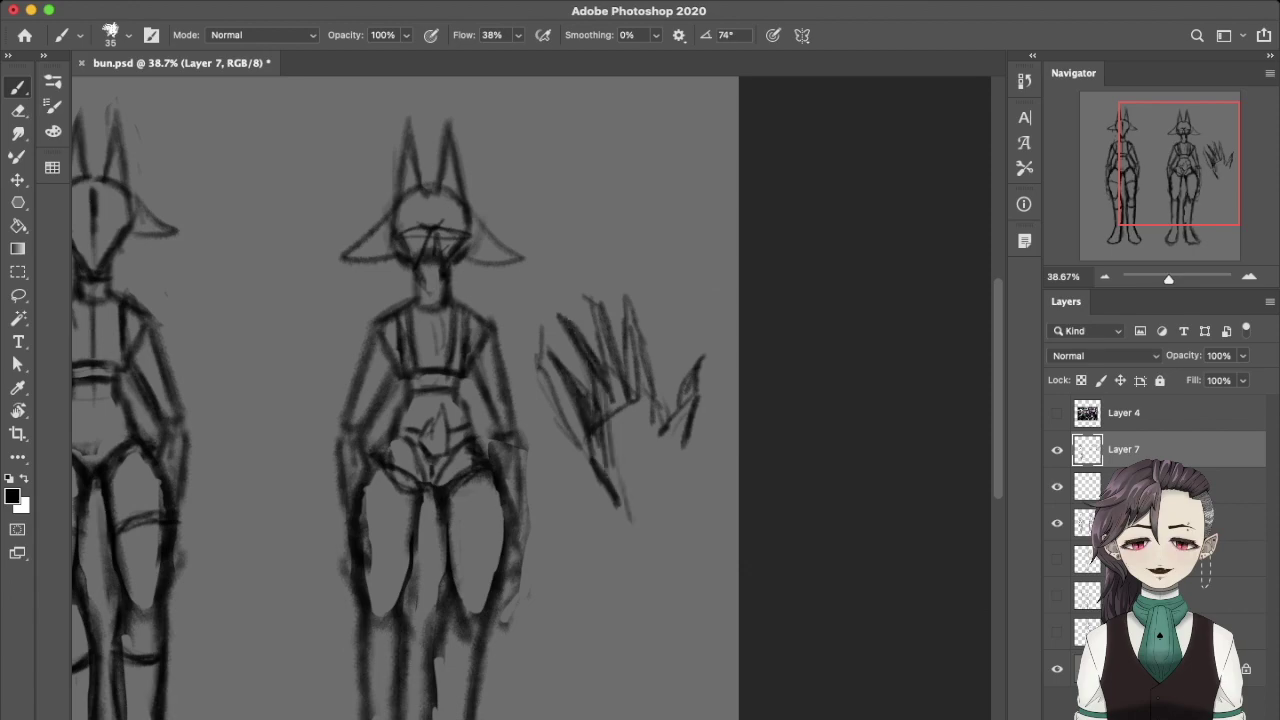
mouse_move(602, 294)
left_mouse_down()
mouse_move(612, 418)
mouse_move(630, 478)
mouse_move(640, 406)
mouse_move(644, 490)
left_mouse_up()
left_click_drag(688, 388, 676, 436)
mouse_move(680, 436)
left_mouse_down()
mouse_move(652, 496)
mouse_move(666, 580)
mouse_move(662, 488)
mouse_move(682, 558)
left_mouse_up()
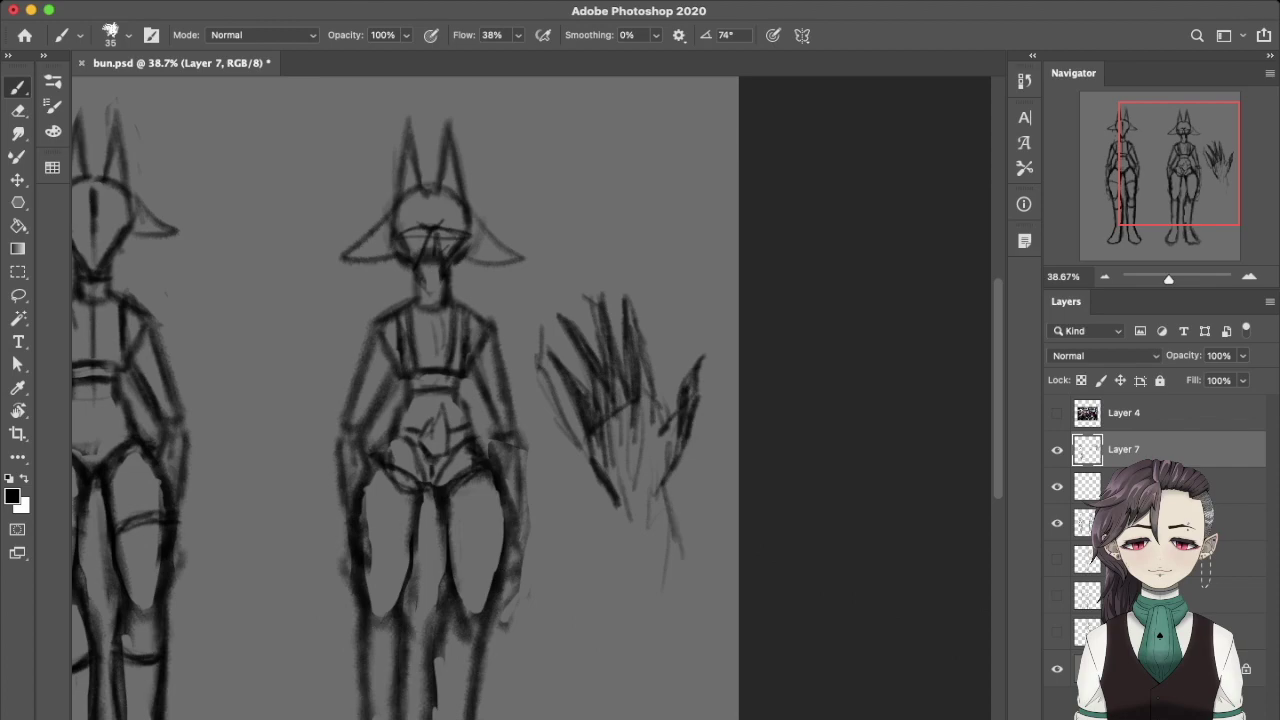
left_click_drag(664, 482, 682, 514)
scroll(530, 400, "left", 5)
scroll(530, 400, "down", 2)
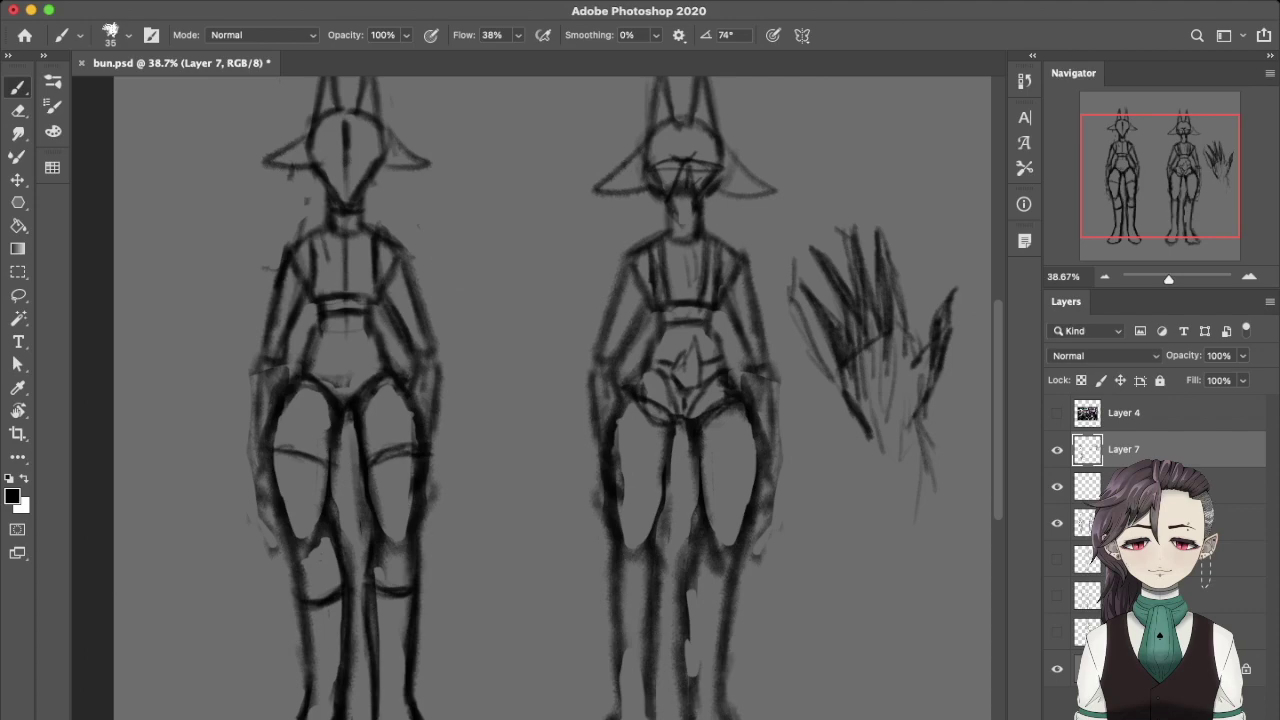
Remove the short stroke on the left figure's head.
left_click_drag(328, 152, 342, 180)
key("ctrl+z")
key("ctrl+shift+z")
key("ctrl+z")
key("ctrl+z")
key("ctrl+shift+z")
key("ctrl+z")
Remove the stray torso stroke along the left figure's left outline.
left_click_drag(550, 400, 606, 390)
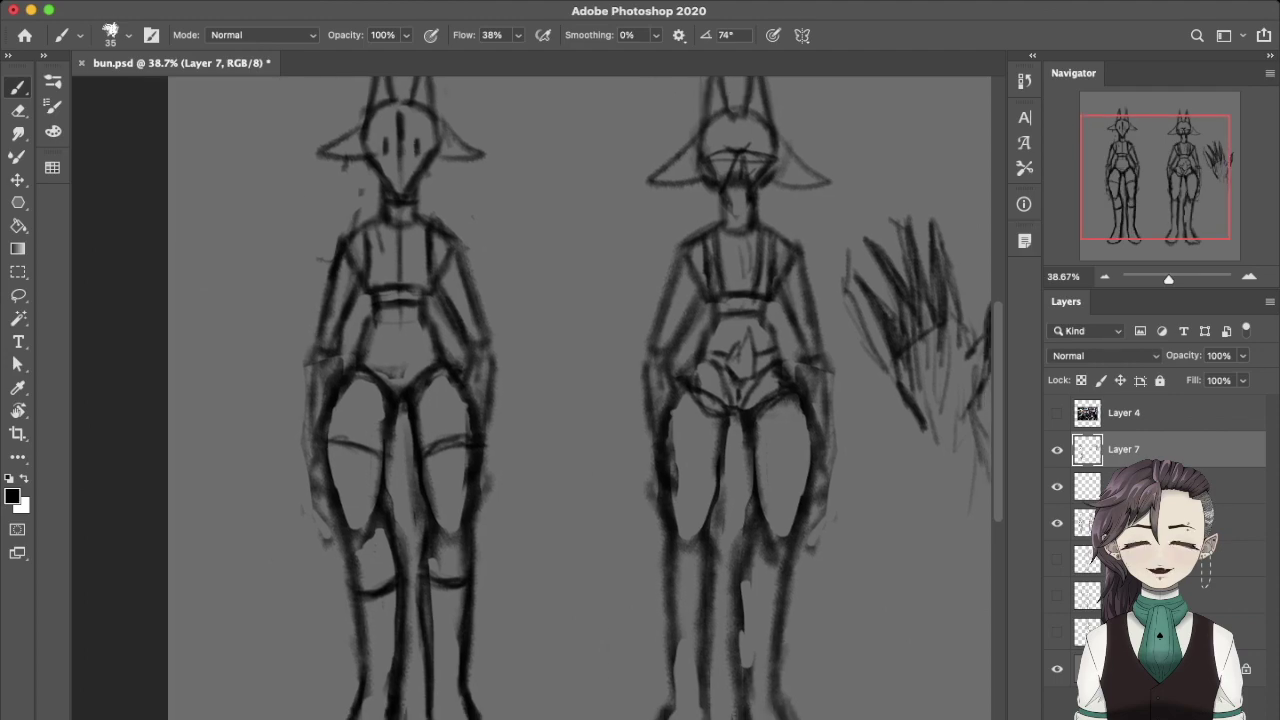
key("ctrl+z")
left_click_drag(600, 400, 638, 345)
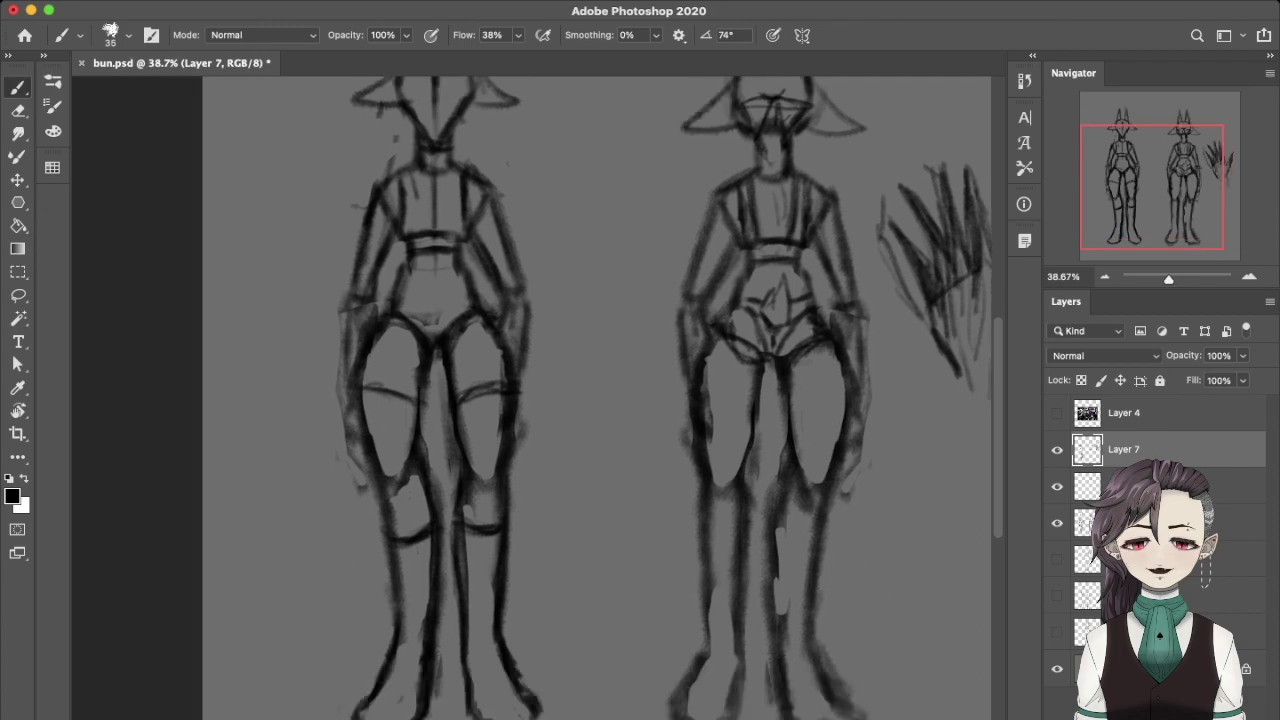
left_click_drag(357, 292, 355, 368)
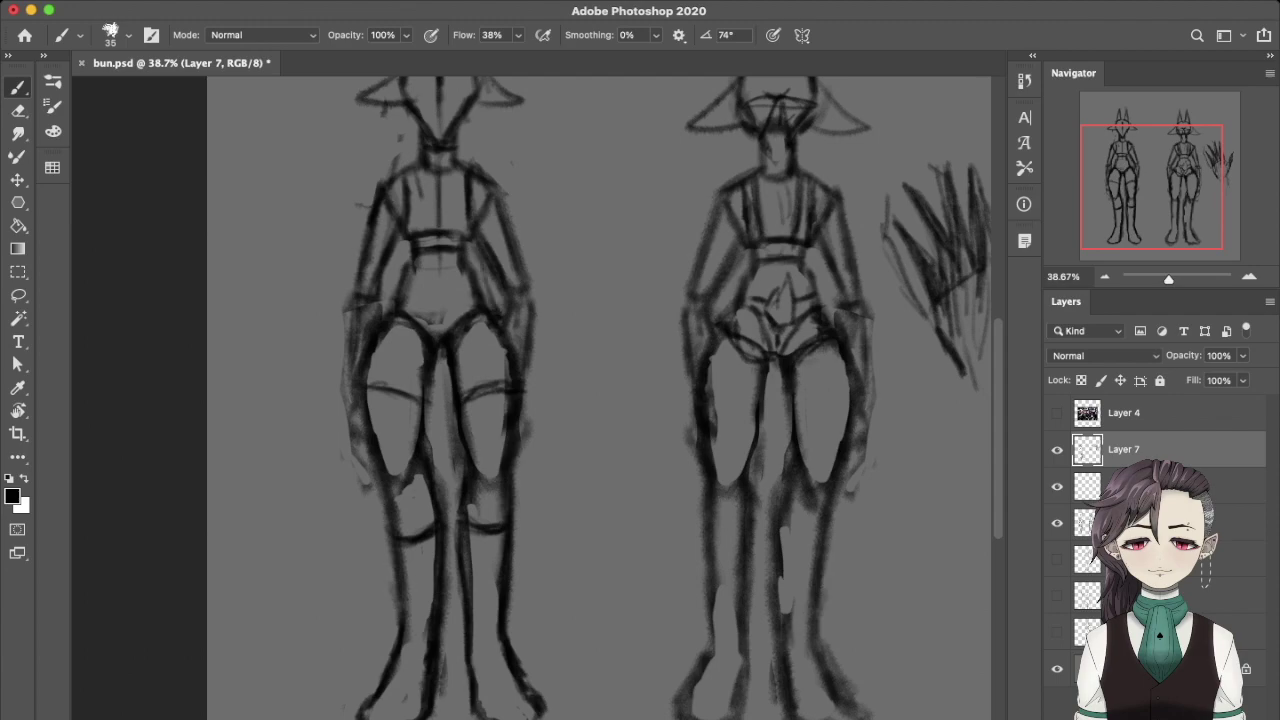
key("ctrl+z")
On a new layer, sketch strokes on both shoulders and the right chest of the left figure.
key("ctrl+shift+alt+n")
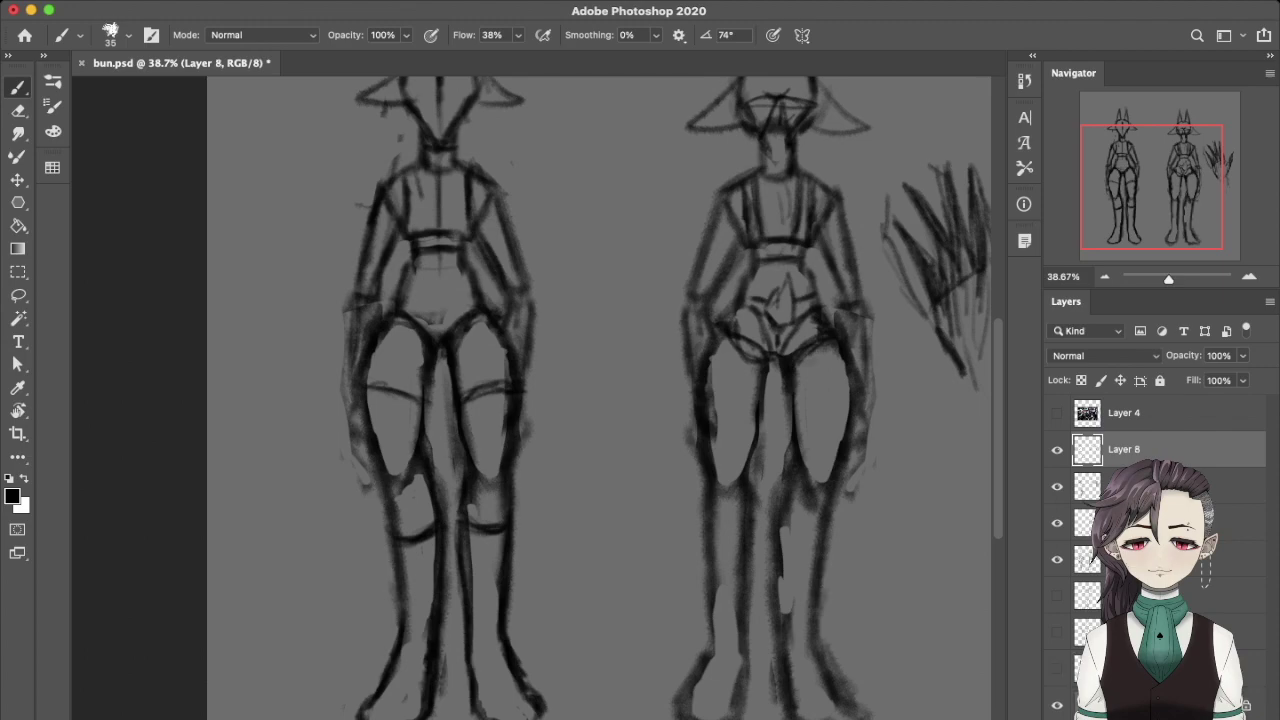
left_click_drag(382, 168, 415, 137)
key("ctrl+z")
key("ctrl+z")
mouse_move(393, 207)
left_mouse_down()
mouse_move(401, 179)
mouse_move(427, 220)
mouse_move(408, 266)
mouse_move(424, 230)
mouse_move(432, 268)
left_mouse_up()
mouse_move(460, 158)
left_mouse_down()
mouse_move(470, 188)
mouse_move(485, 143)
mouse_move(494, 178)
mouse_move(458, 224)
left_mouse_up()
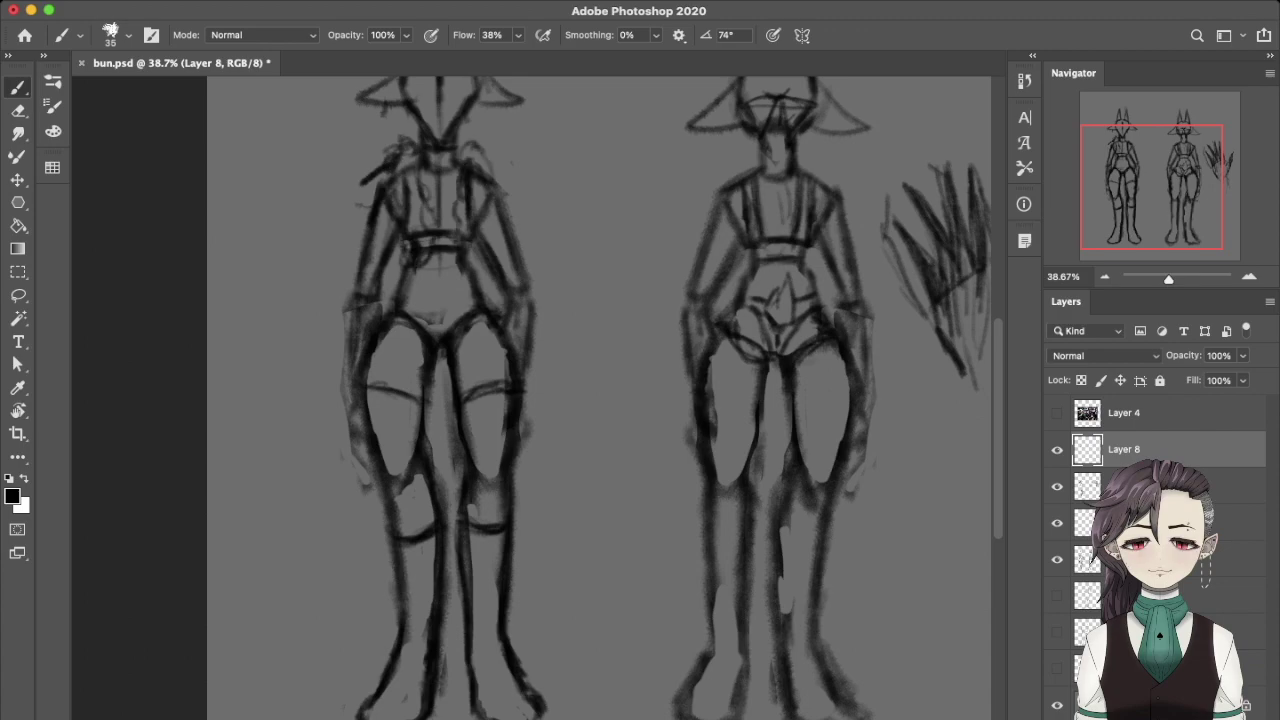
left_click_drag(500, 184, 458, 276)
Paint over the chest marks with sampled canvas grey, then return to black.
key("x")
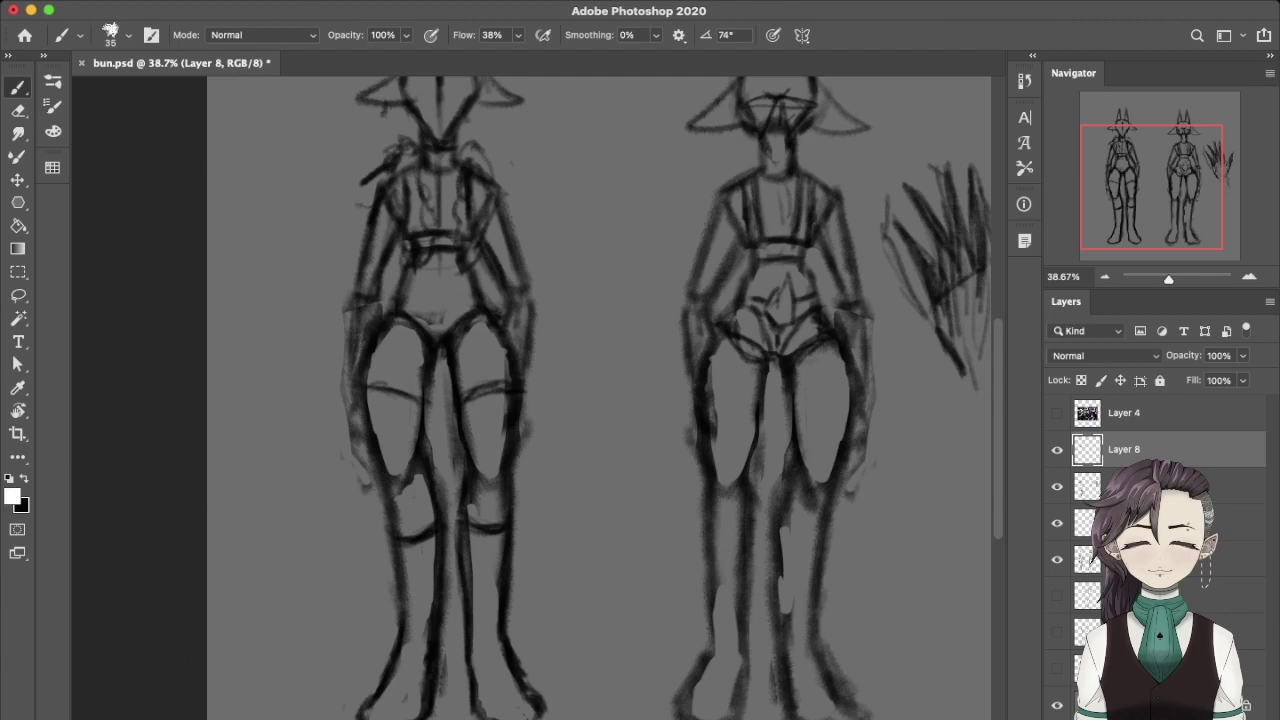
left_click(540, 230, "alt")
left_click_drag(400, 172, 418, 234)
left_click_drag(414, 164, 426, 266)
mouse_move(478, 178)
left_mouse_down()
mouse_move(470, 214)
mouse_move(484, 214)
mouse_move(464, 256)
mouse_move(480, 238)
left_mouse_up()
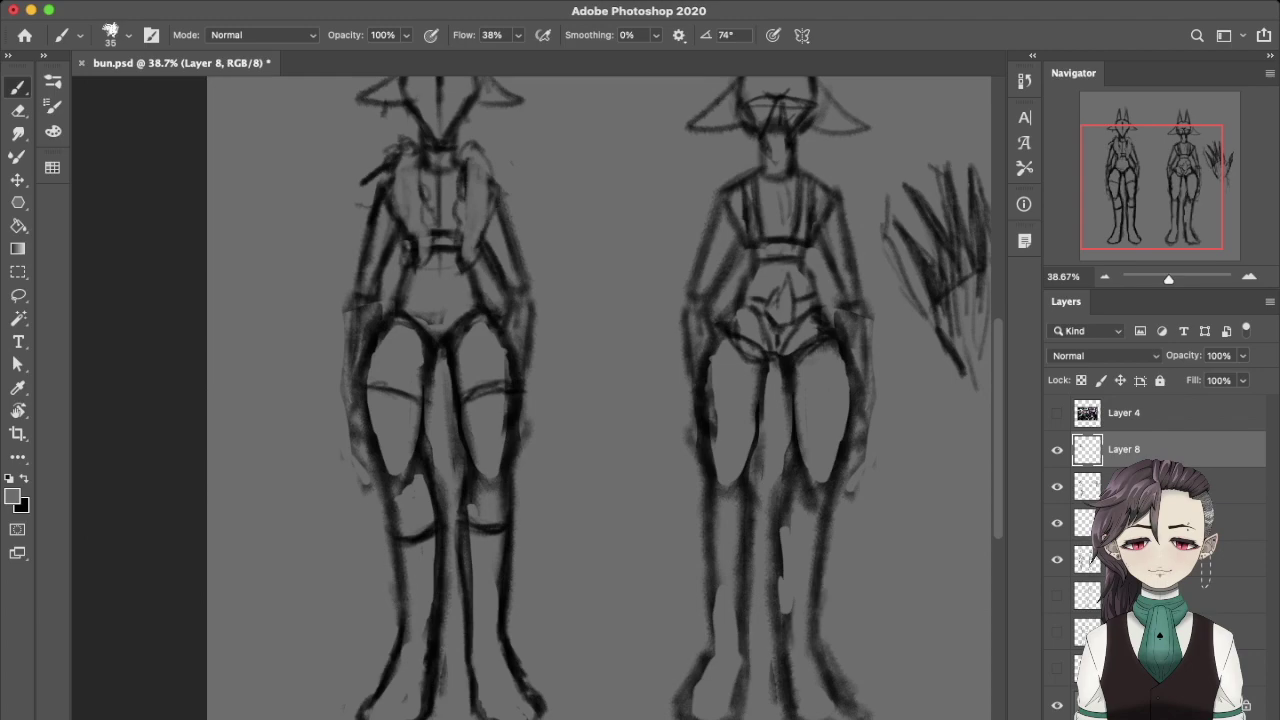
key("x")
Draw the torso centre line, redraw the left side line, and add upper-torso strokes.
left_click_drag(456, 228, 458, 266)
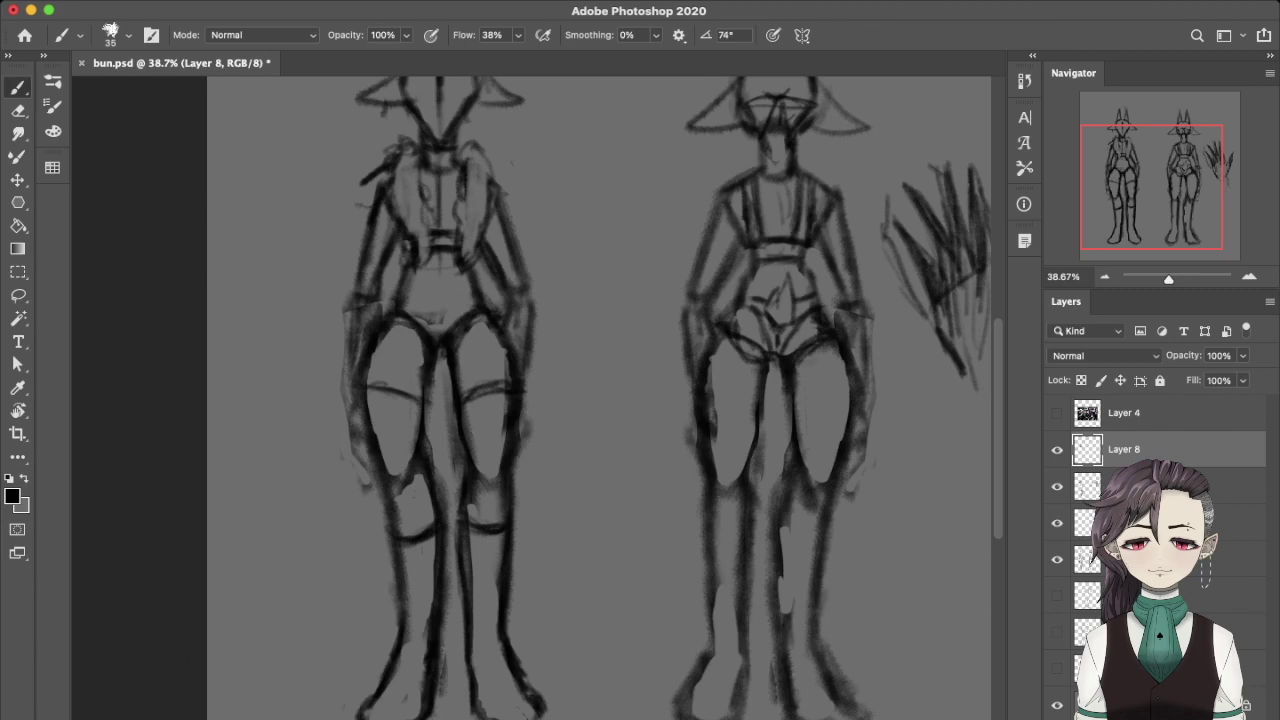
left_click_drag(368, 232, 334, 322)
key("ctrl+z")
left_click_drag(352, 240, 346, 320)
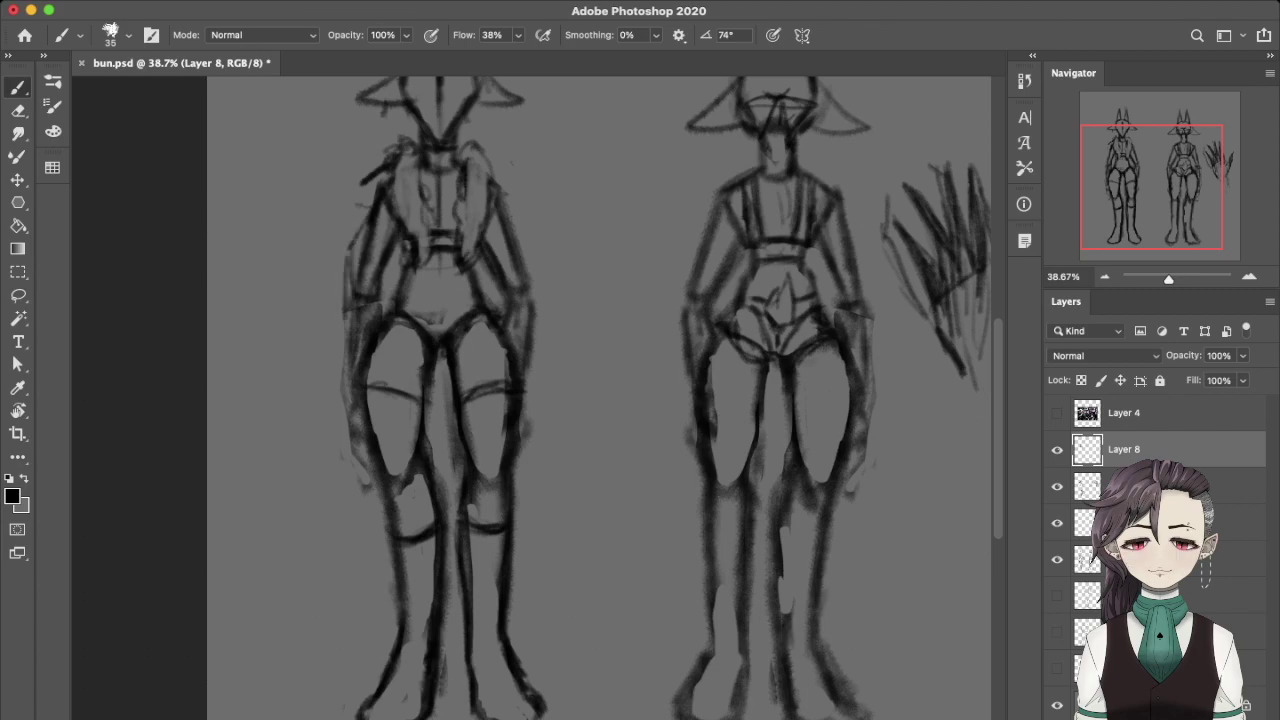
key("ctrl+z")
left_click_drag(348, 246, 338, 292)
key("ctrl+z")
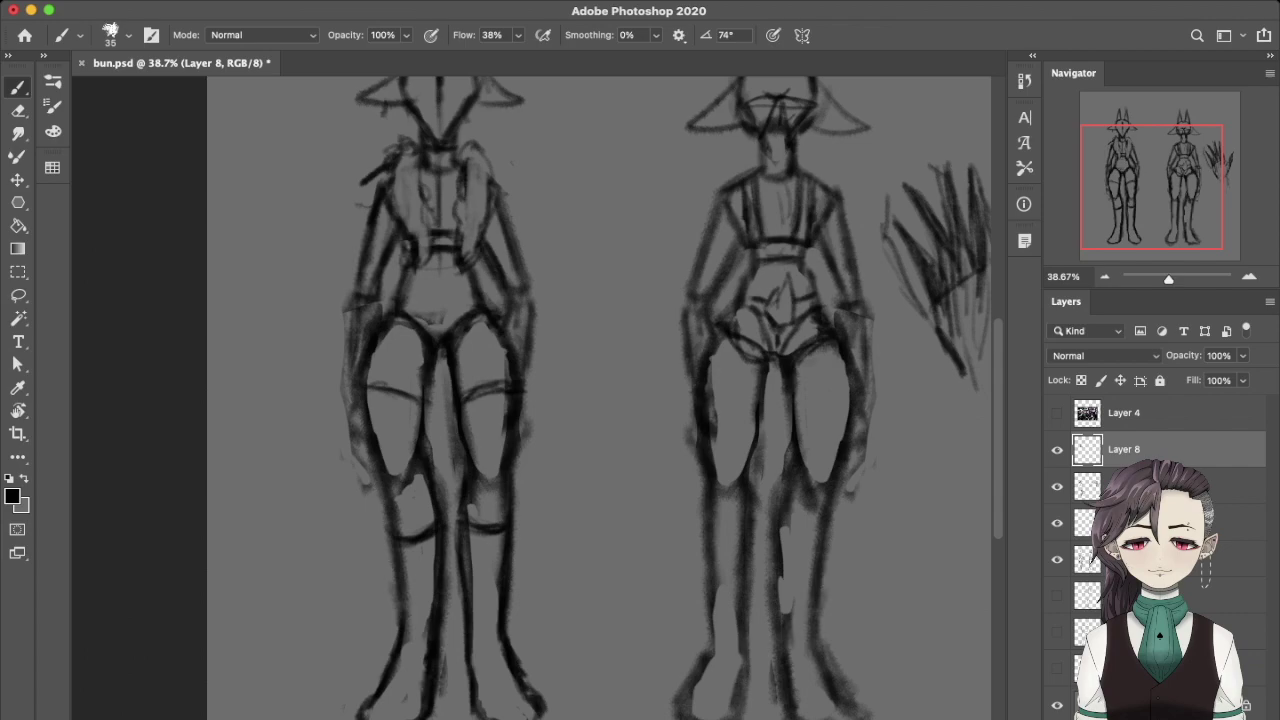
left_click_drag(362, 206, 347, 284)
mouse_move(390, 172)
left_mouse_down()
mouse_move(348, 226)
mouse_move(354, 206)
left_mouse_up()
left_click_drag(402, 262, 378, 286)
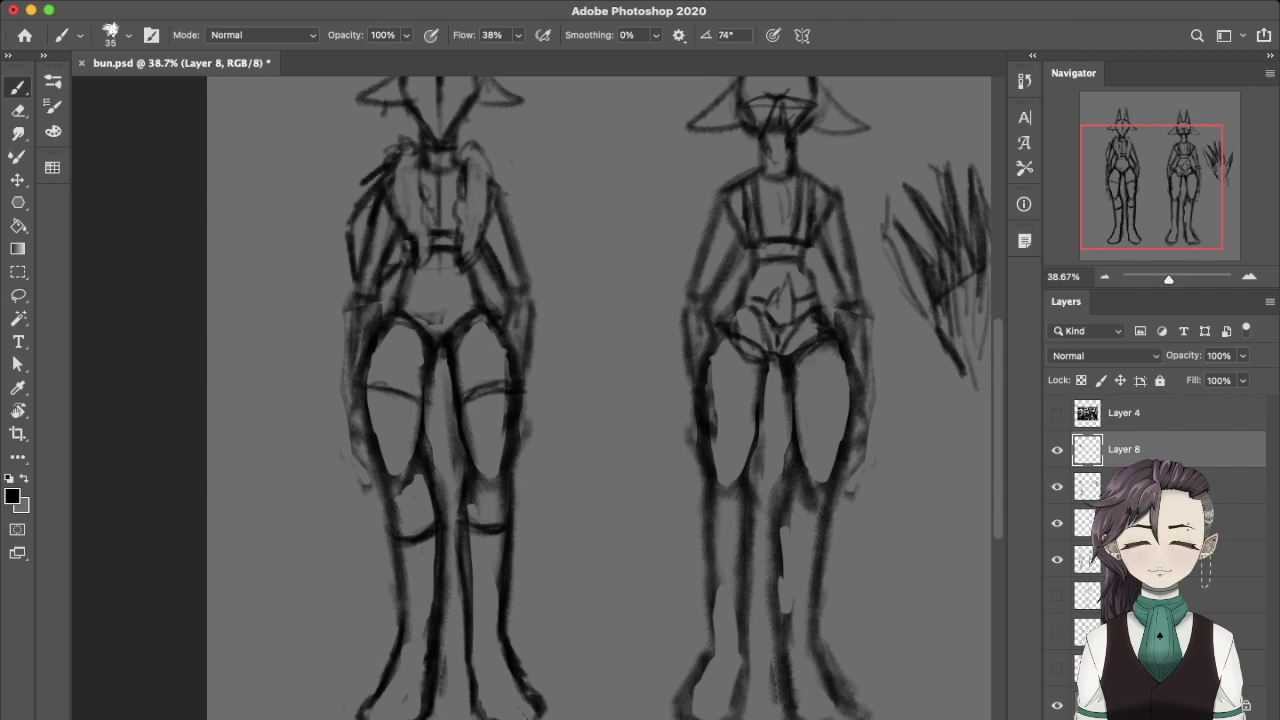
Lighten the left torso edge with the light colour and discard new black torso strokes.
key("x")
left_click_drag(368, 232, 354, 272)
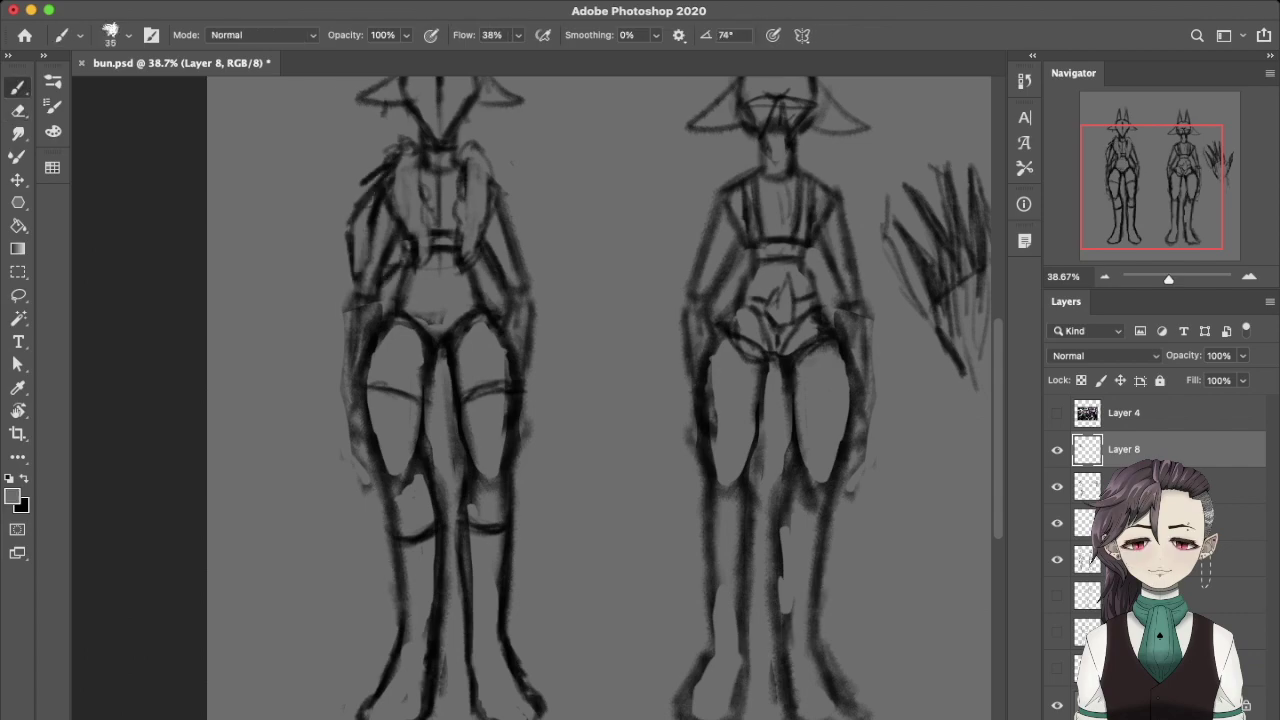
mouse_move(372, 204)
left_mouse_down()
mouse_move(360, 286)
mouse_move(376, 216)
left_mouse_up()
left_click_drag(388, 246, 376, 282)
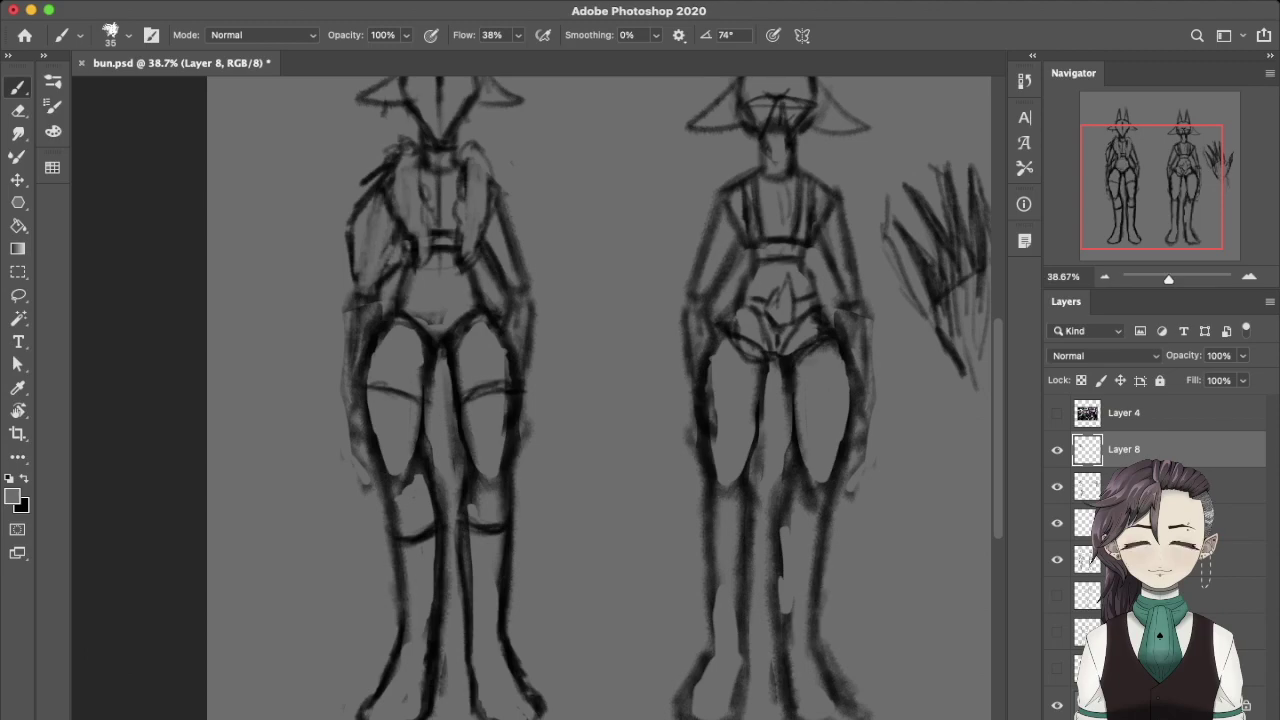
left_click_drag(394, 228, 386, 268)
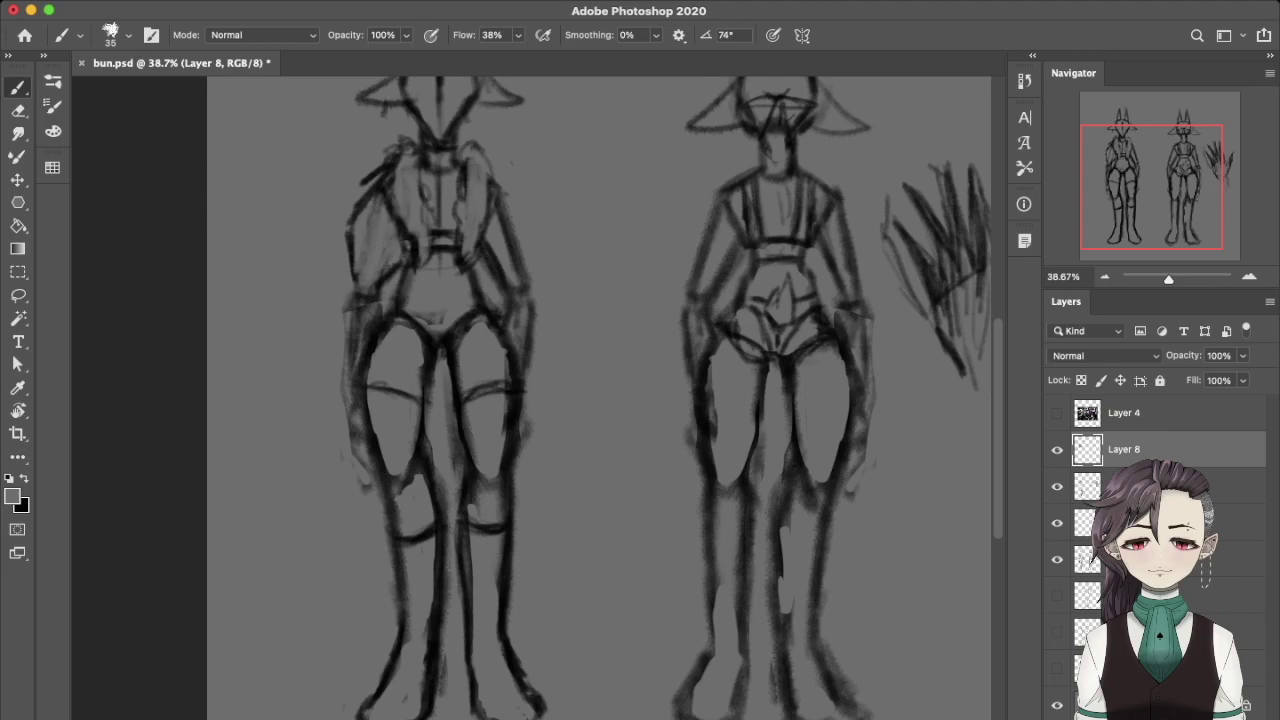
key("x")
left_click_drag(392, 216, 386, 270)
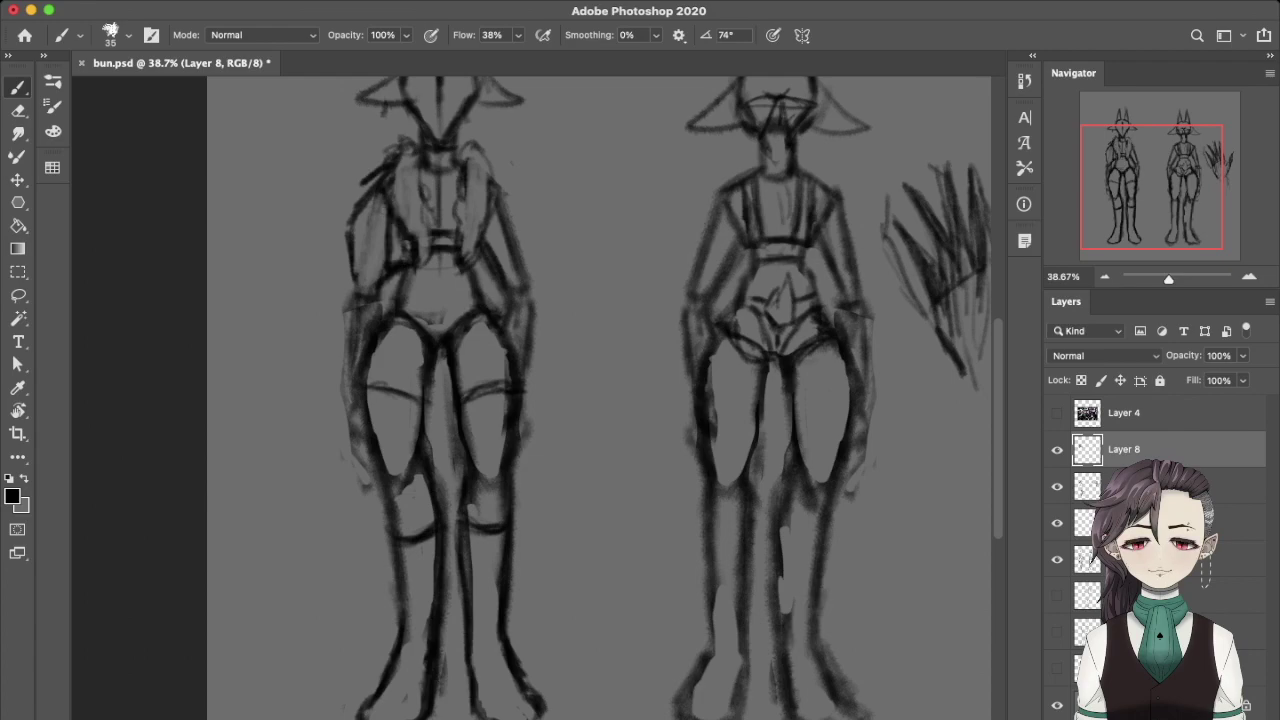
key("ctrl+z")
Erase the strokes on the left torso edge and redraw them darker.
key("e")
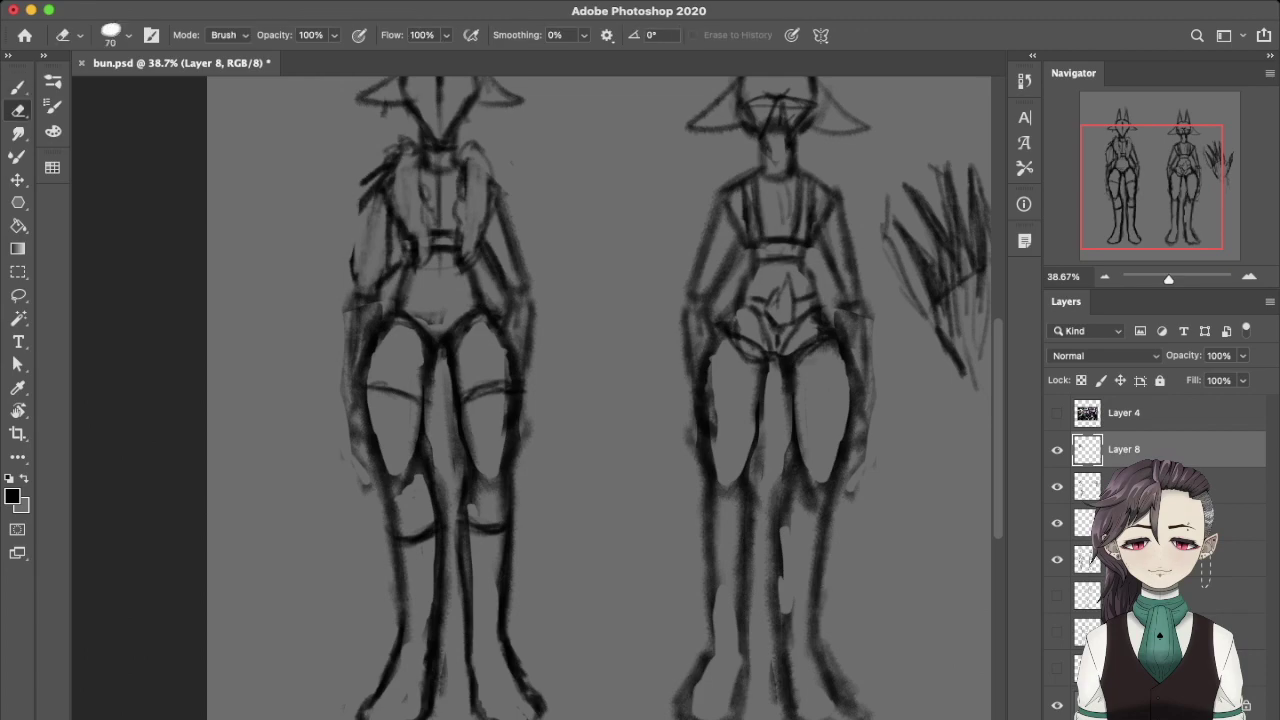
left_click_drag(363, 192, 353, 282)
key("b")
mouse_move(368, 198)
left_mouse_down()
mouse_move(352, 298)
mouse_move(348, 280)
left_mouse_up()
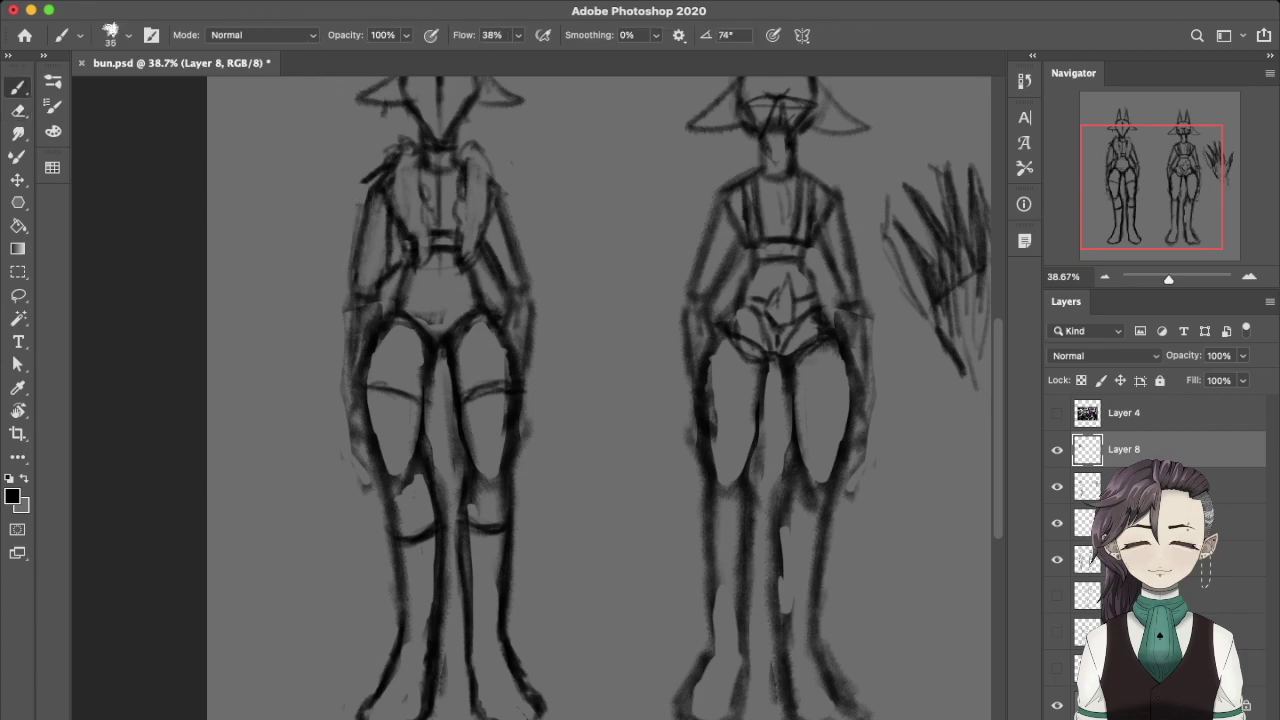
key("ctrl+z")
key("ctrl+z")
key("ctrl+z")
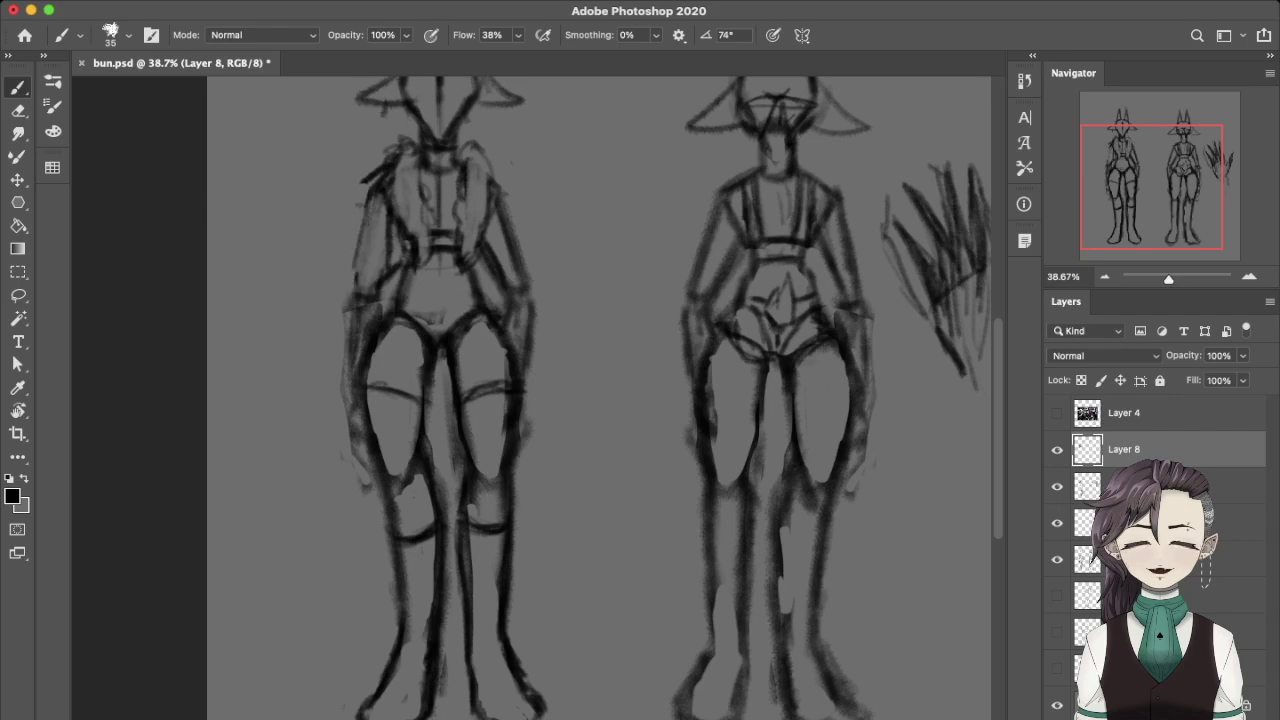
key("ctrl+shift+z")
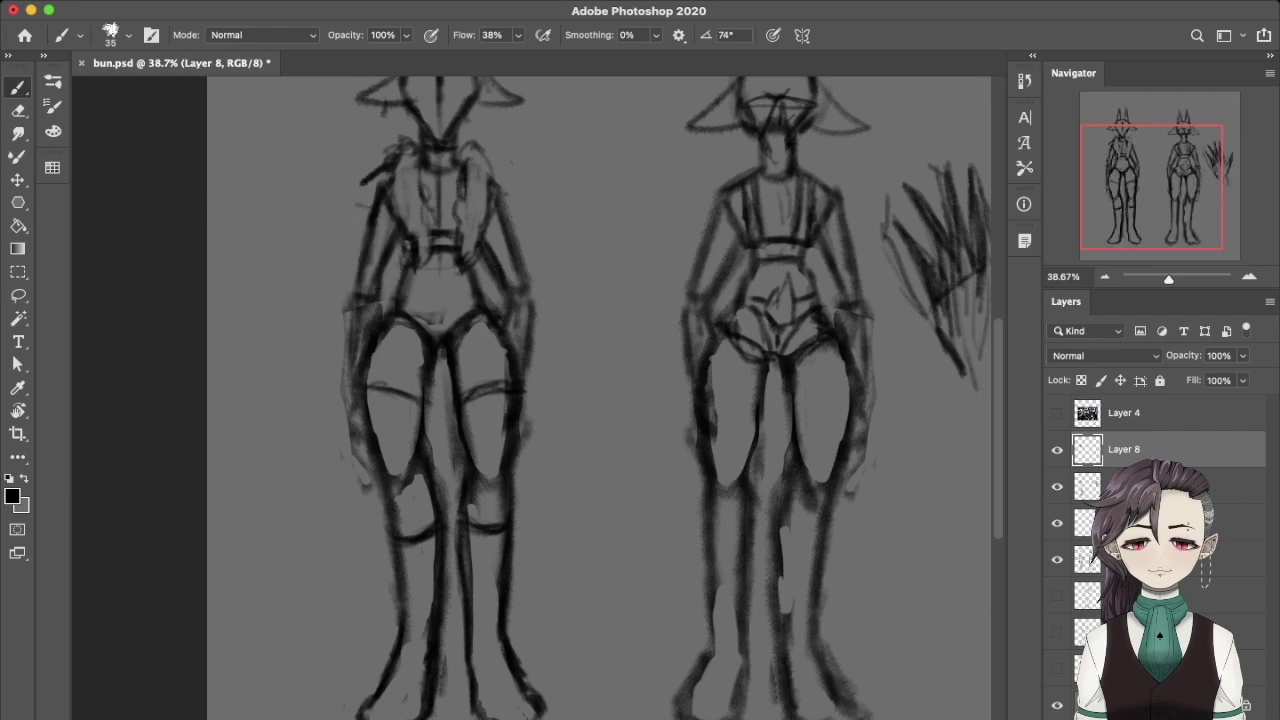
Erase leftover stray marks around the left figure's shoulder and torso.
key("e")
left_click_drag(390, 146, 372, 180)
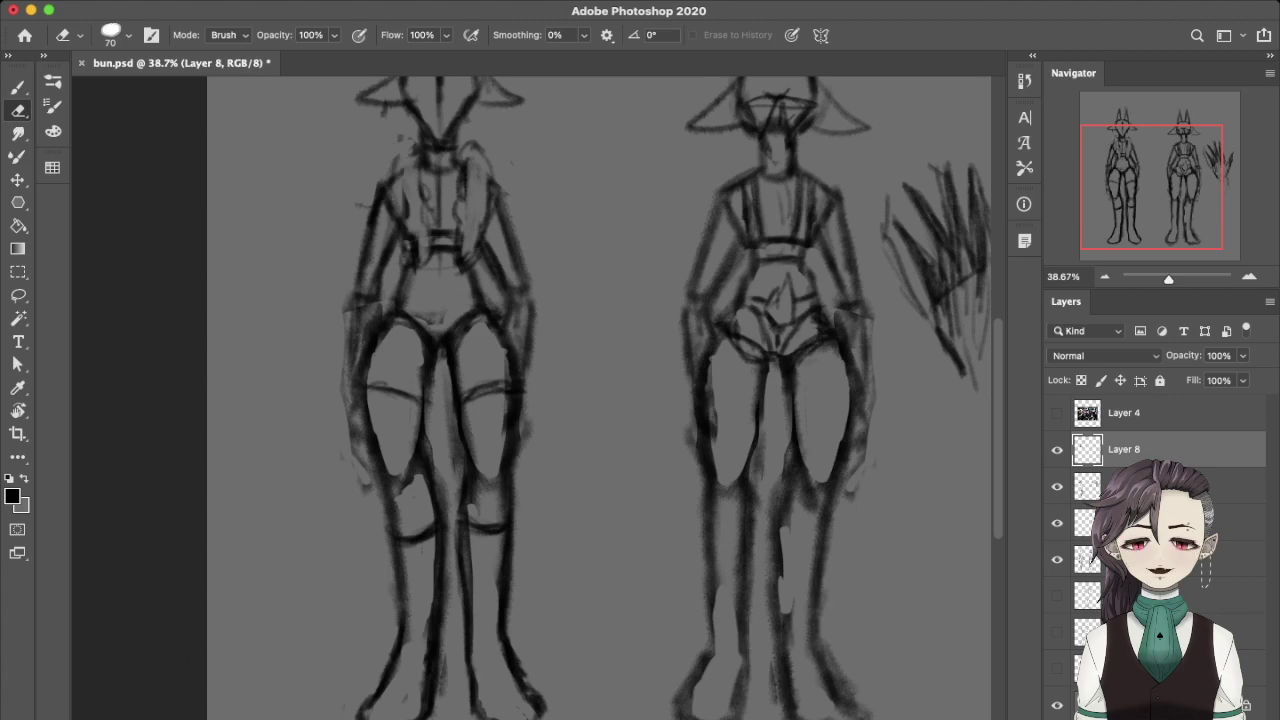
left_click_drag(420, 224, 424, 262)
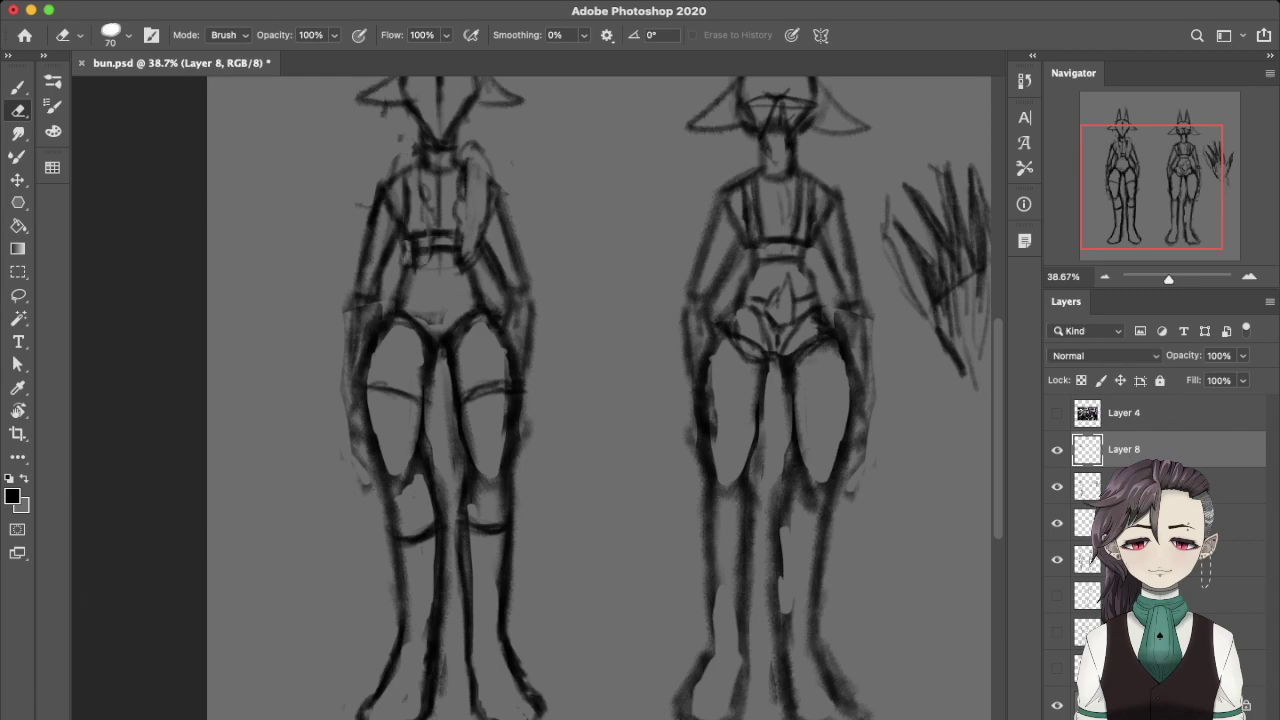
mouse_move(462, 160)
left_mouse_down()
mouse_move(468, 260)
mouse_move(484, 250)
mouse_move(490, 262)
left_mouse_up()
left_click_drag(403, 232, 404, 260)
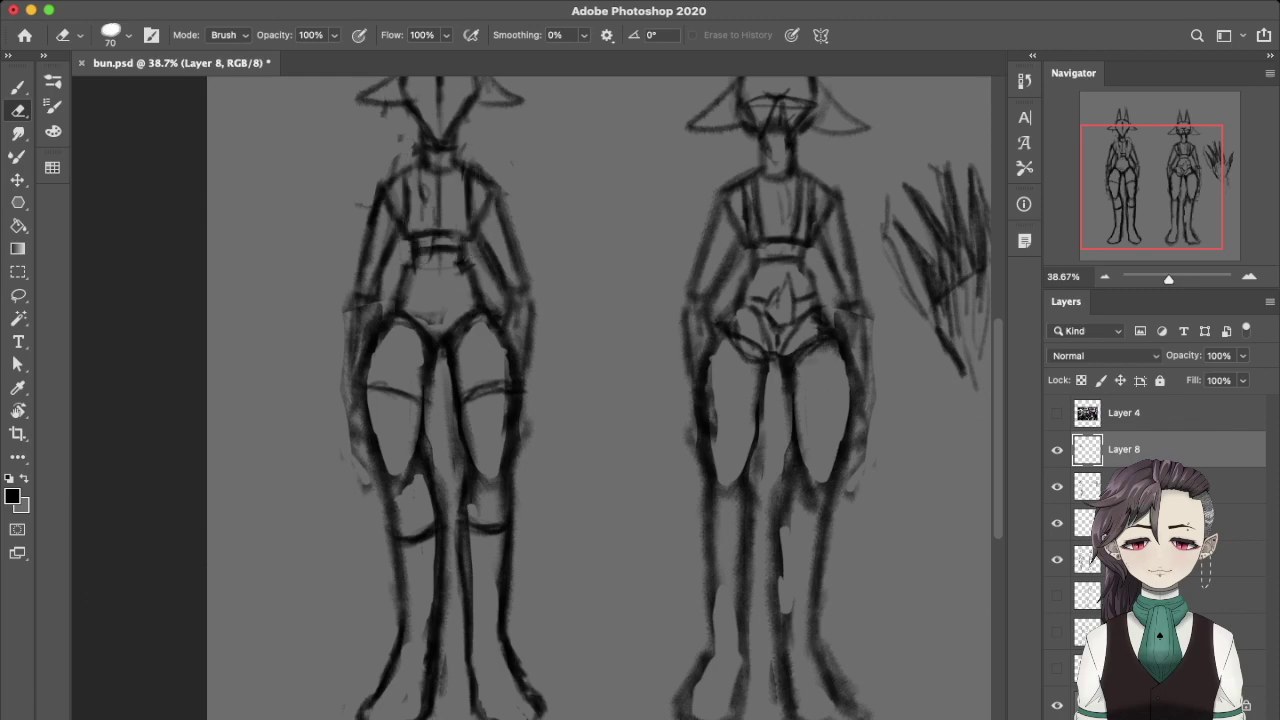
left_click_drag(421, 178, 421, 222)
left_click_drag(415, 146, 417, 176)
key("b")
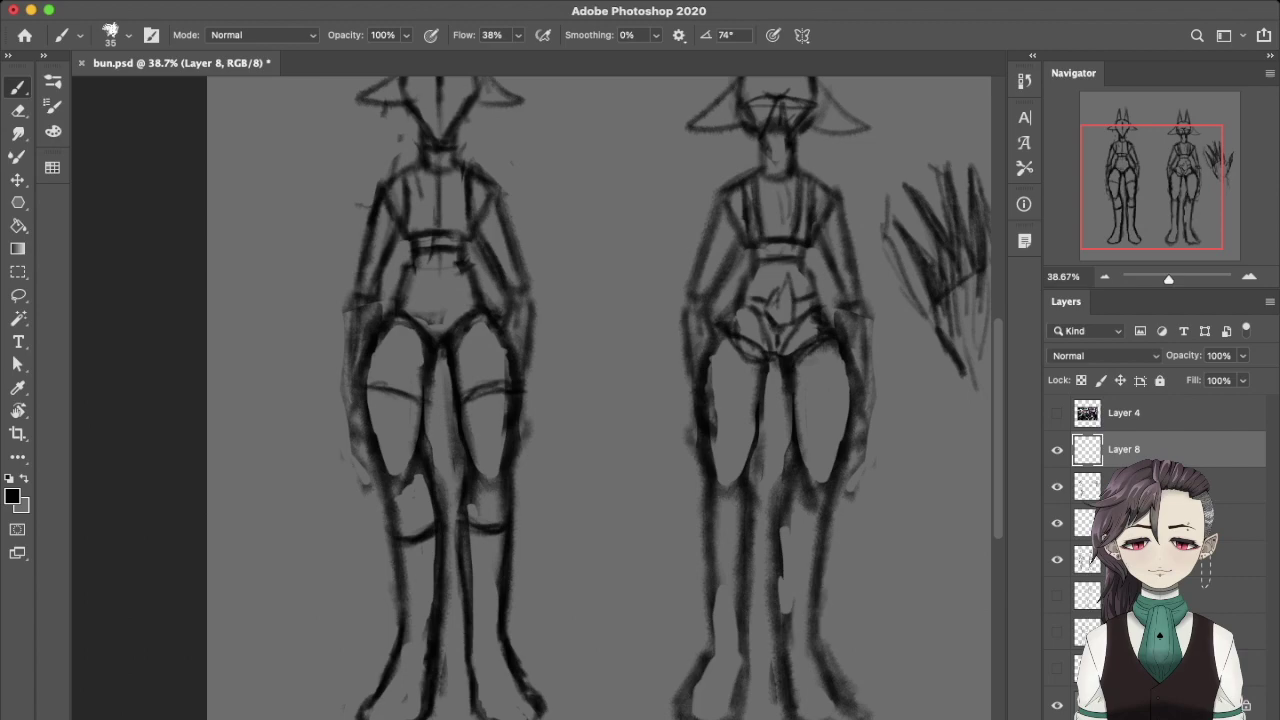
Sketch along the left figure's hip, torso and both arm edges.
mouse_move(356, 236)
left_mouse_down()
mouse_move(357, 278)
mouse_move(392, 302)
left_mouse_up()
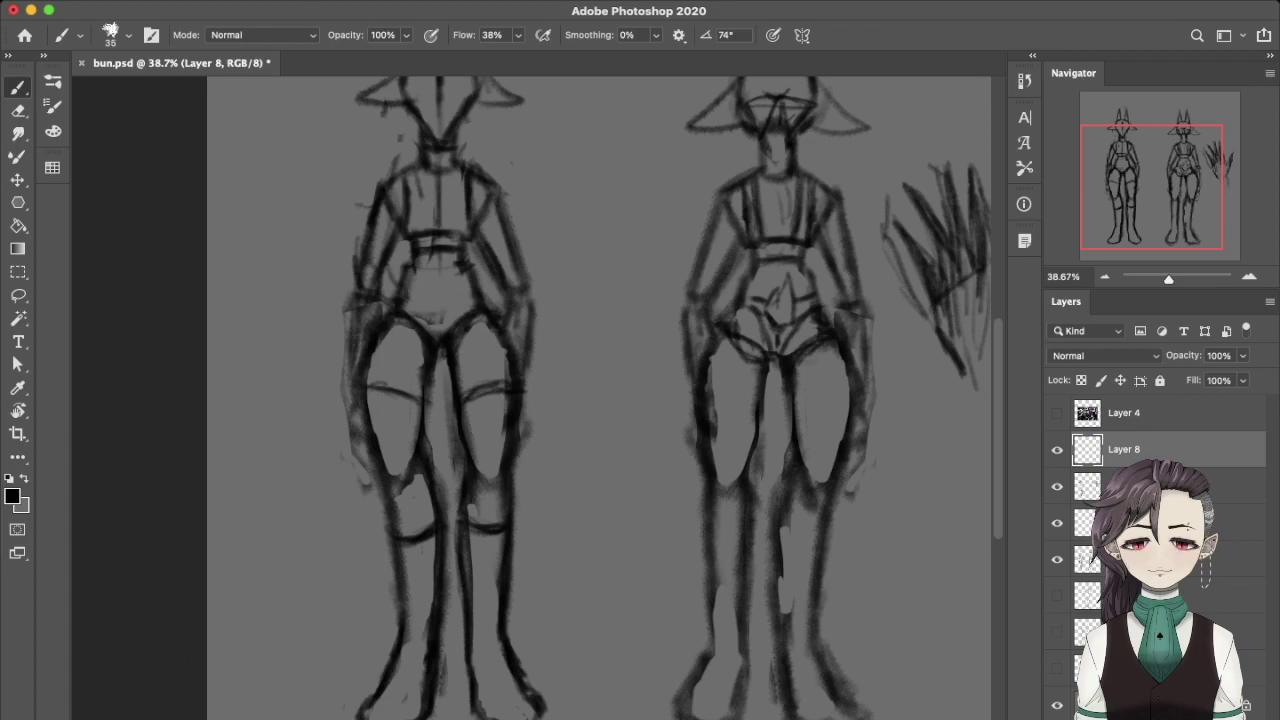
left_click_drag(405, 290, 384, 312)
left_click_drag(348, 258, 350, 290)
mouse_move(544, 254)
left_mouse_down()
mouse_move(540, 290)
mouse_move(530, 262)
mouse_move(532, 294)
left_mouse_up()
mouse_move(500, 306)
left_mouse_down()
mouse_move(500, 320)
mouse_move(494, 282)
mouse_move(516, 346)
left_mouse_up()
left_click_drag(366, 294, 352, 316)
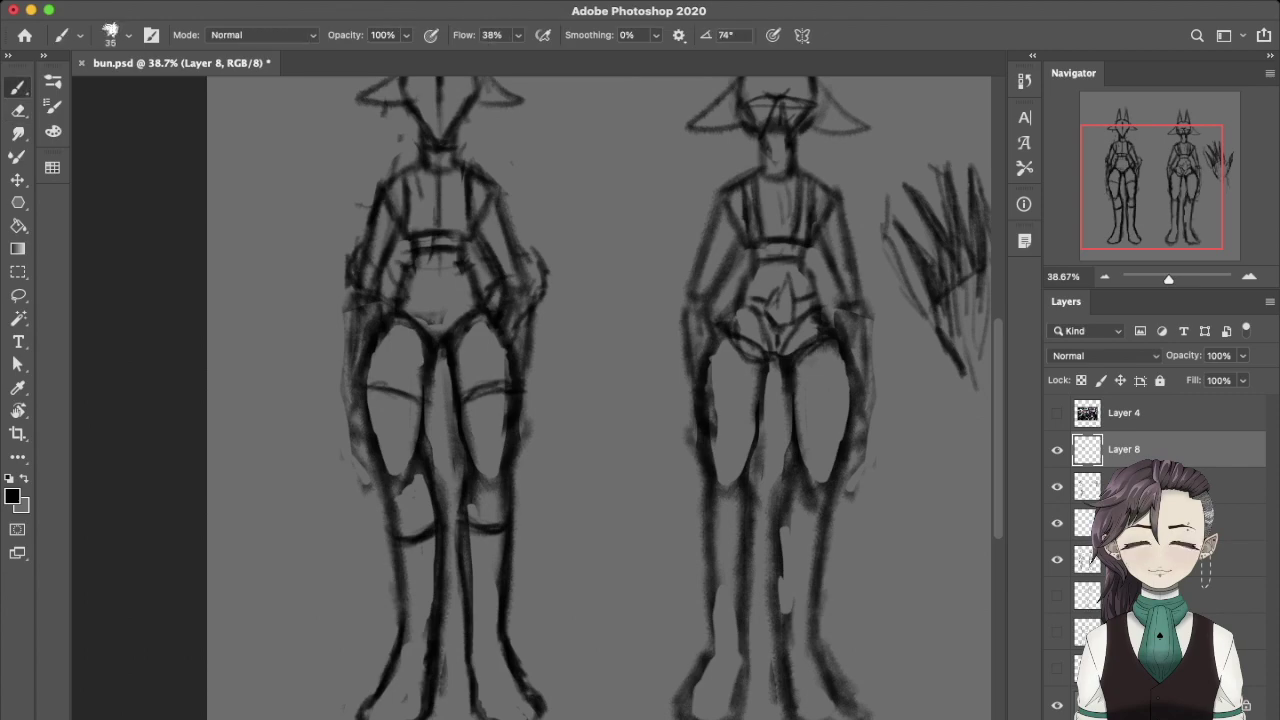
mouse_move(433, 366)
left_mouse_down()
mouse_move(438, 406)
mouse_move(454, 404)
left_mouse_up()
key("ctrl+z")
key("ctrl+z")
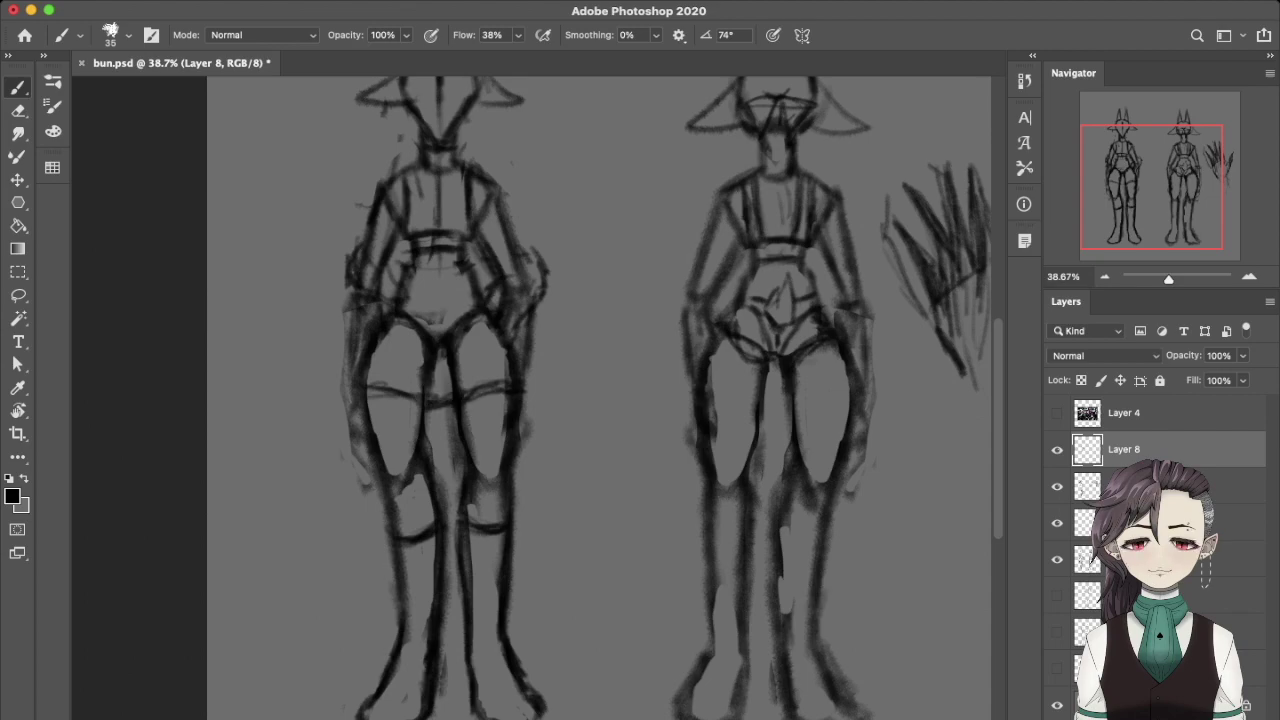
Paint out the crotch lines in white, redraw the black hip curve, and stroke the thighs.
key("x")
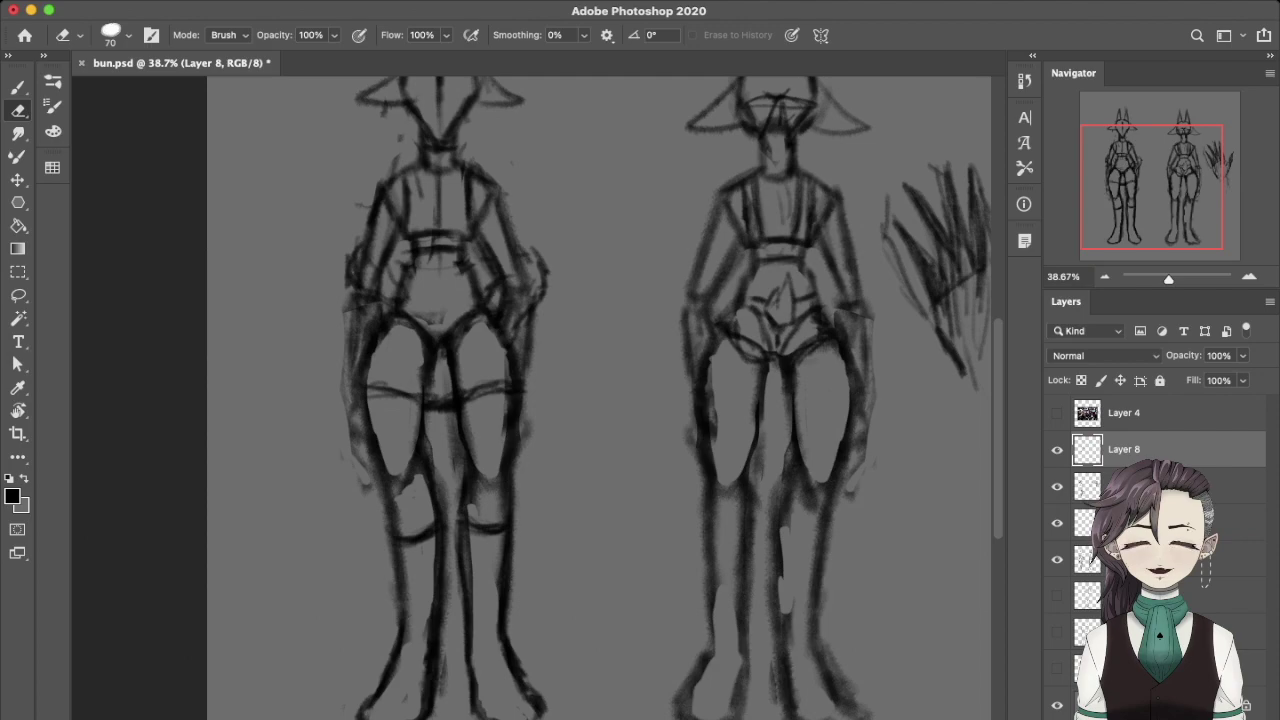
mouse_move(450, 356)
left_mouse_down()
mouse_move(420, 380)
mouse_move(424, 360)
mouse_move(410, 398)
mouse_move(422, 402)
left_mouse_up()
key("bracketright")
key("bracketright")
key("bracketright")
mouse_move(462, 330)
left_mouse_down()
mouse_move(420, 346)
mouse_move(406, 314)
mouse_move(460, 322)
mouse_move(402, 312)
left_mouse_up()
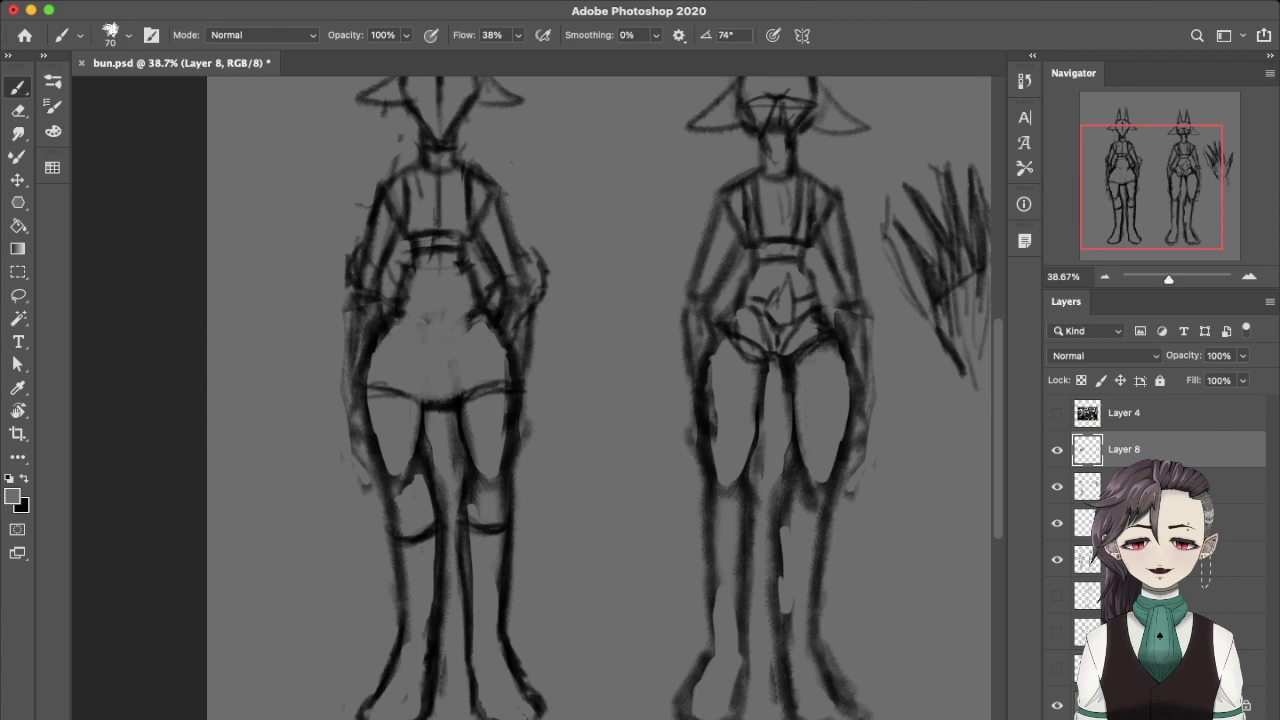
key("x")
left_click_drag(406, 300, 470, 296)
key("ctrl+z")
key("bracketleft")
key("bracketleft")
key("ctrl+z")
key("ctrl+z")
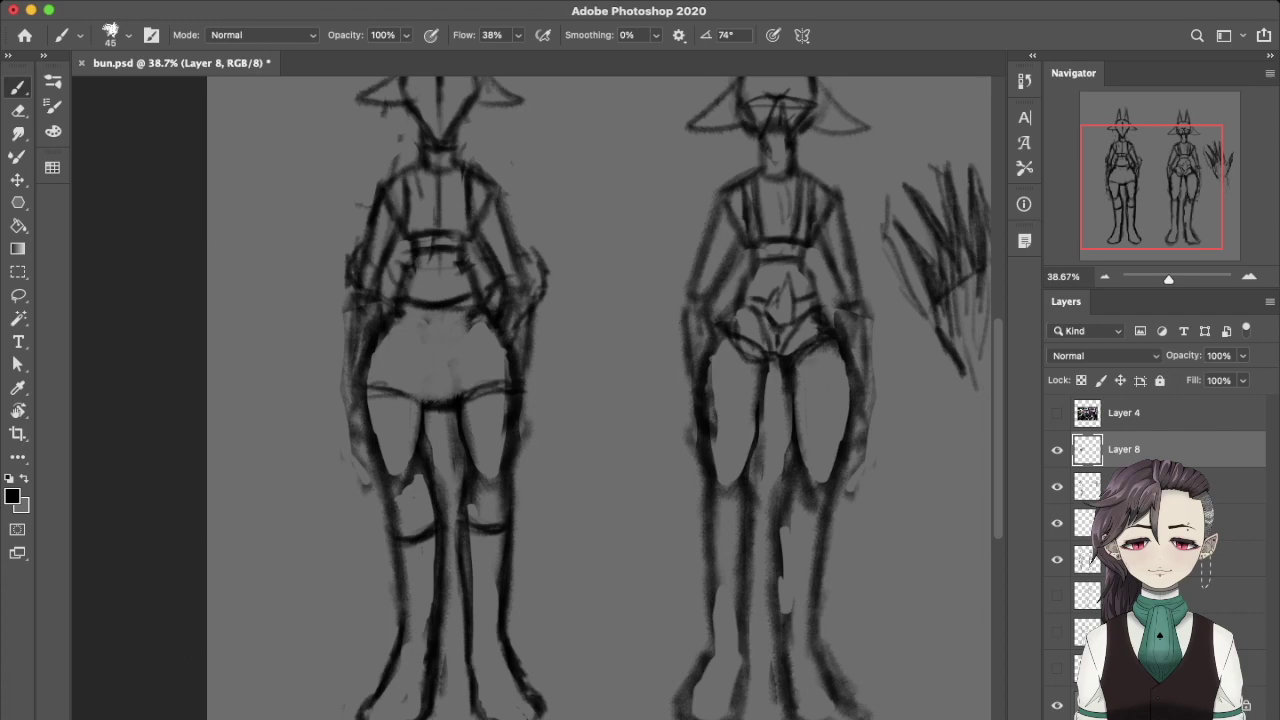
left_click_drag(362, 402, 400, 400)
left_click_drag(376, 440, 414, 428)
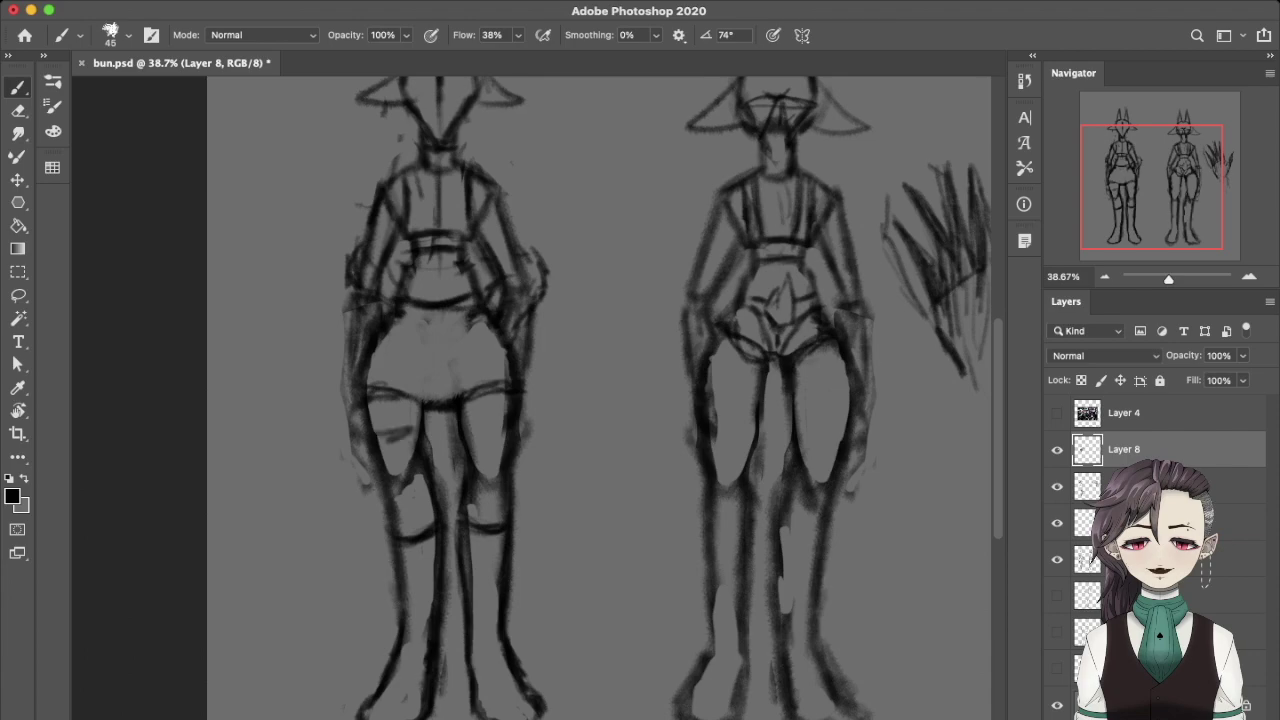
scroll(599, 398, "down", 3)
scroll(599, 398, "down", 3)
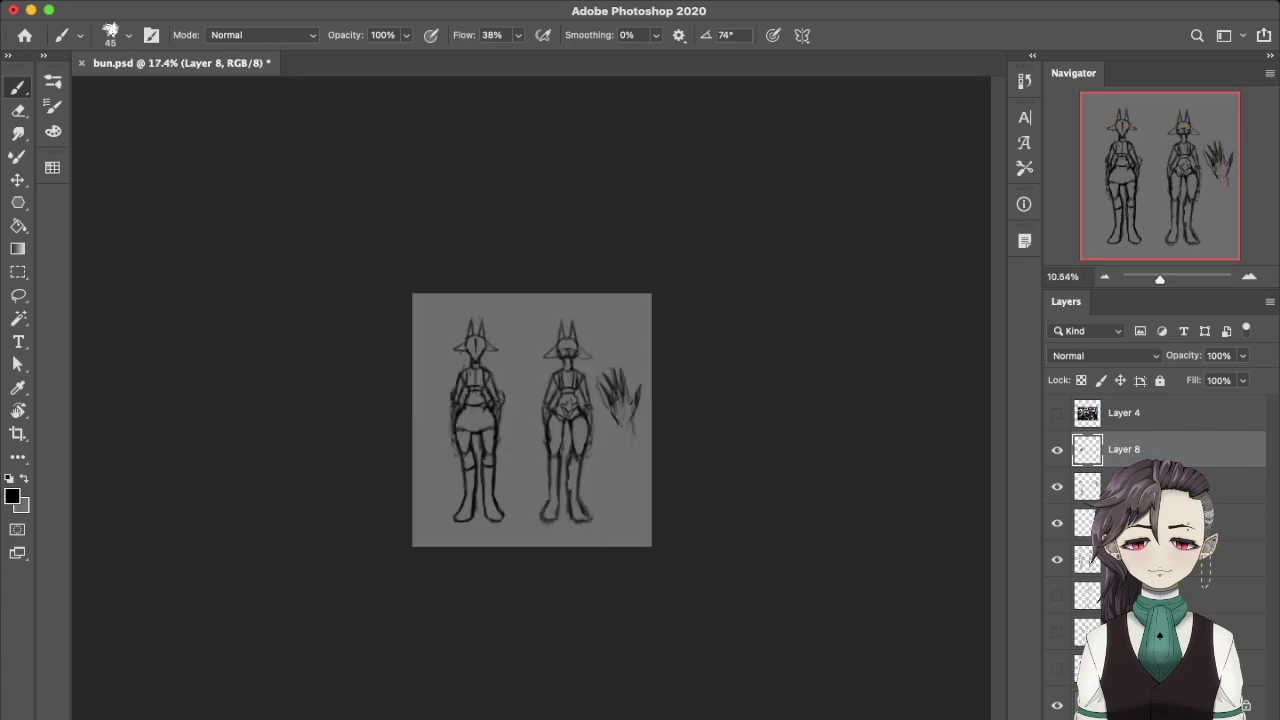
scroll(533, 416, "up", 1)
scroll(533, 416, "up", 3)
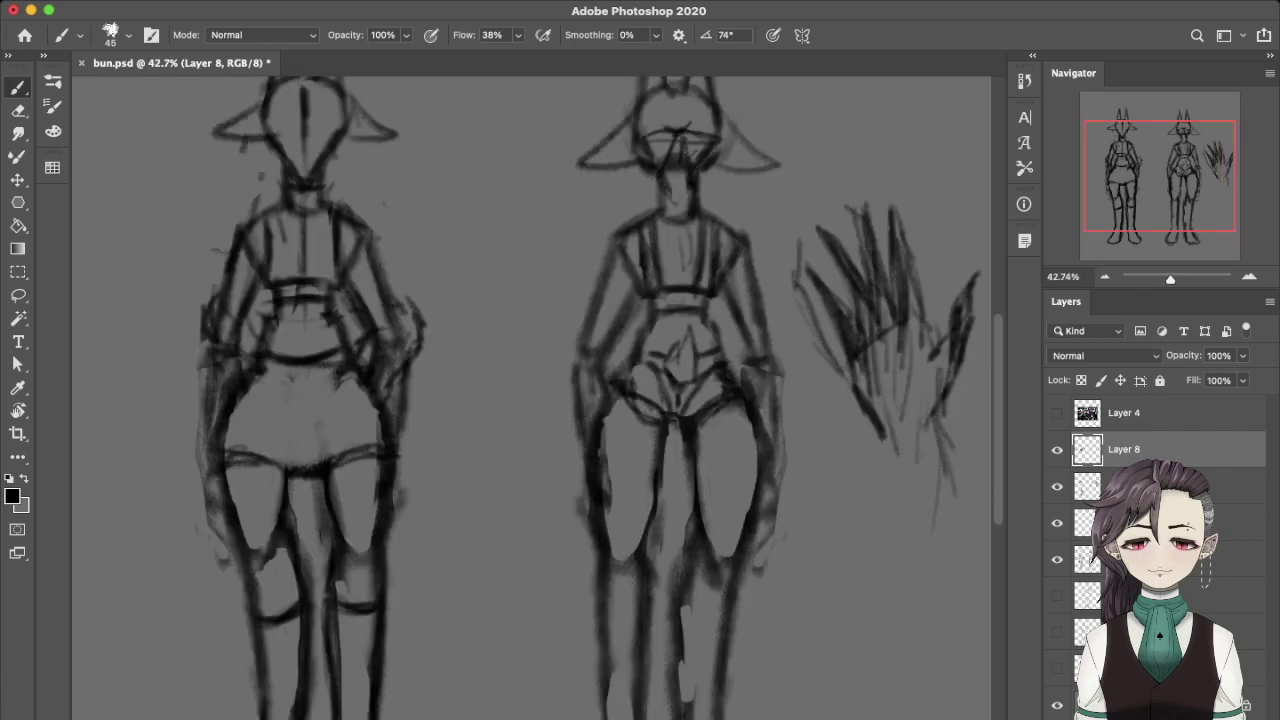
scroll(600, 400, "down", 2)
scroll(600, 400, "down", 2)
scroll(600, 400, "down", 2)
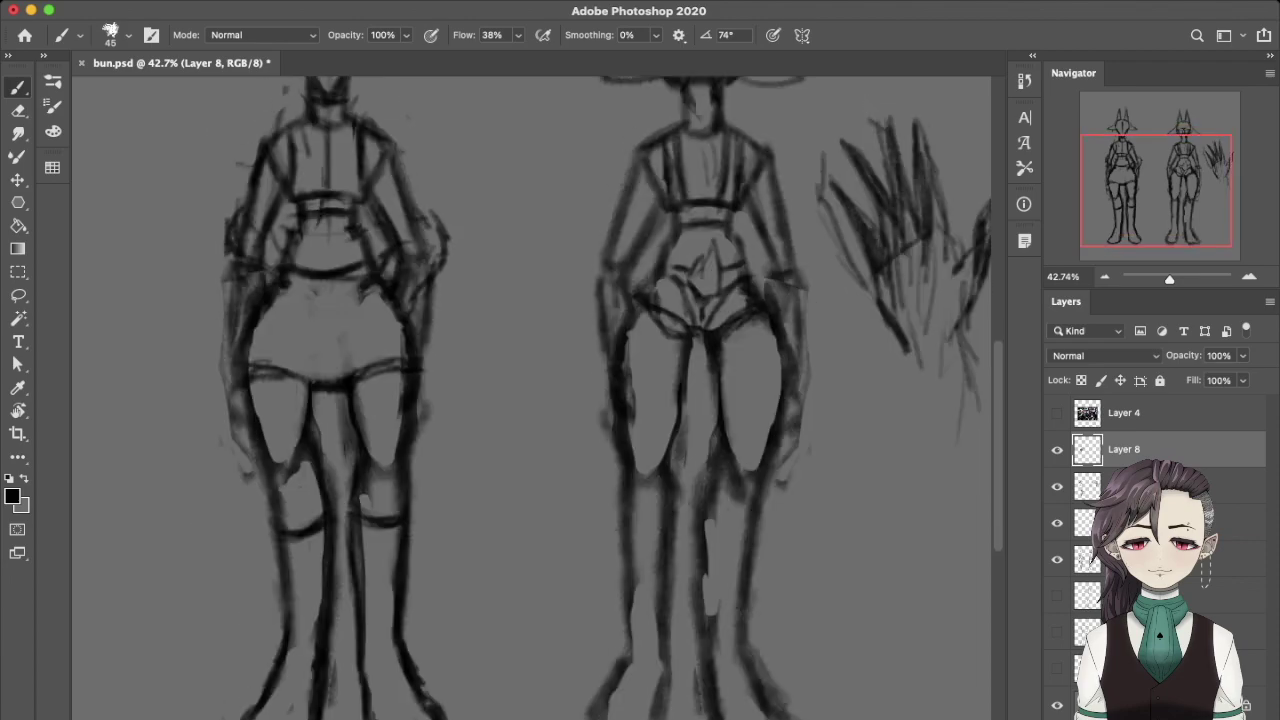
Crosshatch both thighs of the left figure with diagonal fishnet strokes and try a waistline stroke.
mouse_move(298, 362)
left_mouse_down()
mouse_move(264, 408)
mouse_move(256, 472)
left_mouse_up()
key("ctrl+z")
key("ctrl+z")
mouse_move(276, 384)
left_mouse_down()
mouse_move(258, 426)
mouse_move(270, 460)
left_mouse_up()
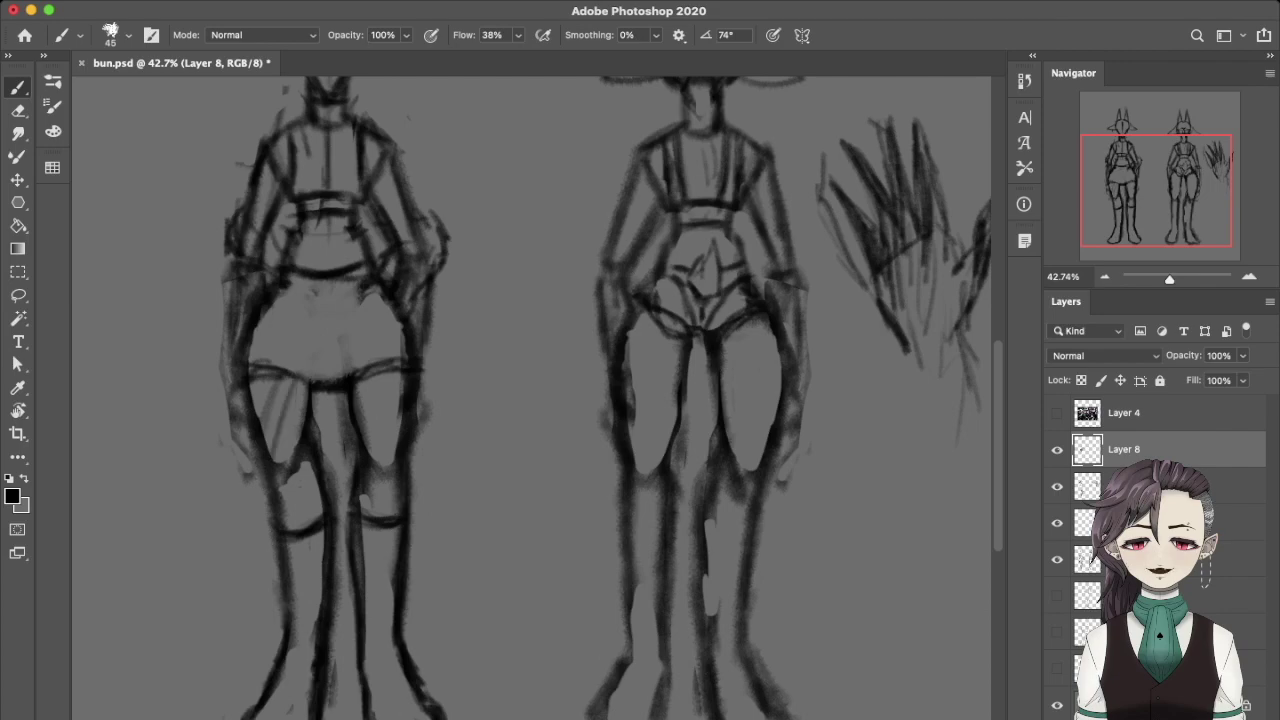
left_click_drag(302, 404, 278, 496)
mouse_move(302, 388)
left_mouse_down()
mouse_move(280, 408)
mouse_move(296, 488)
left_mouse_up()
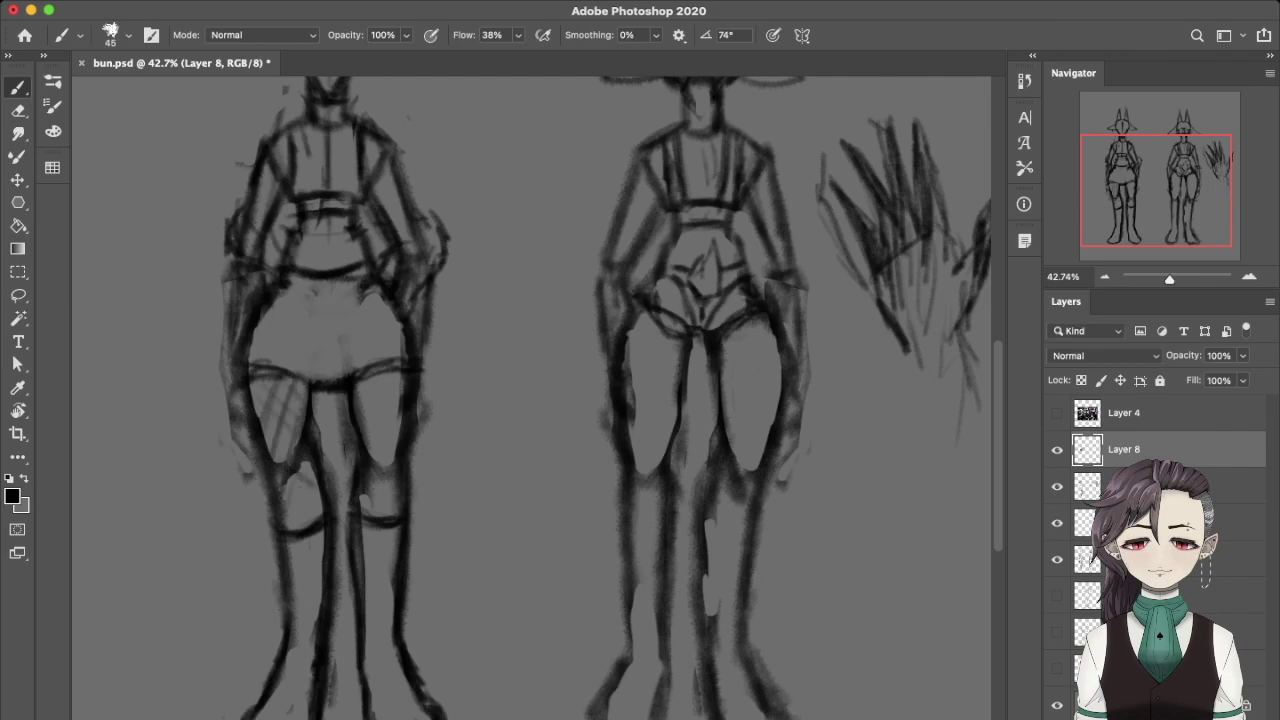
mouse_move(404, 372)
left_mouse_down()
mouse_move(372, 428)
mouse_move(370, 490)
mouse_move(368, 436)
mouse_move(420, 420)
mouse_move(460, 460)
left_mouse_up()
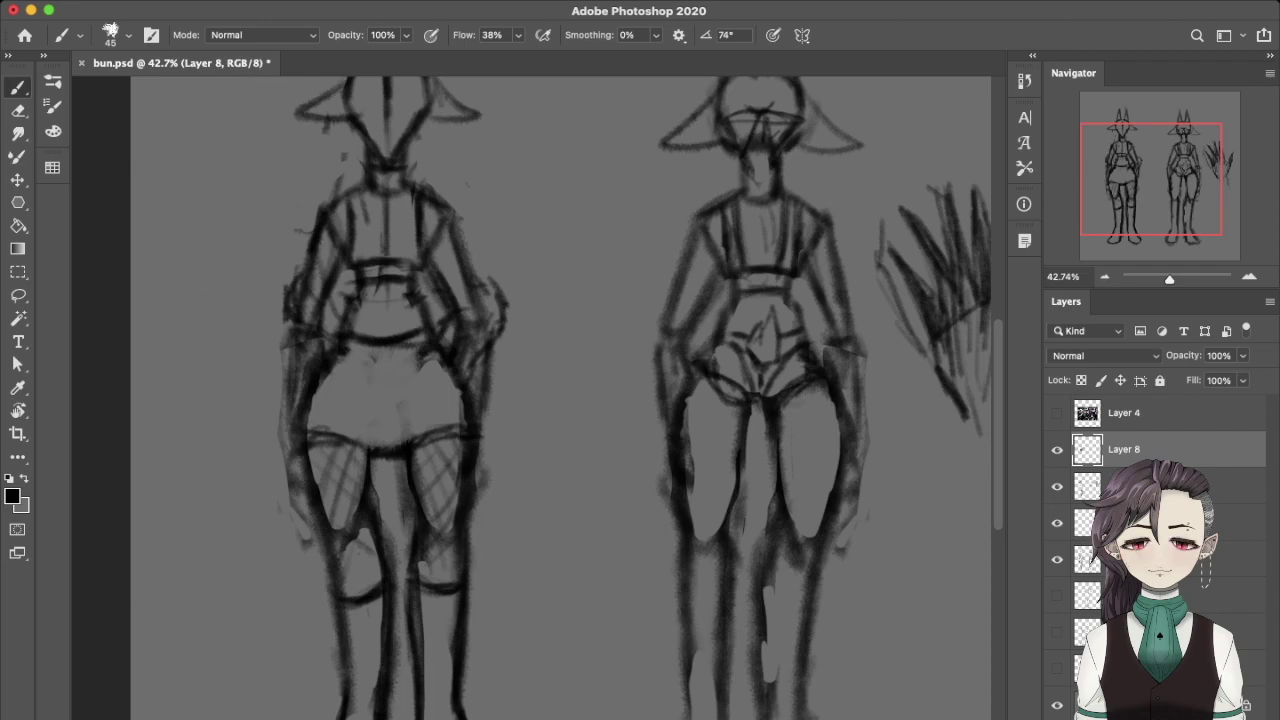
mouse_move(350, 314)
left_mouse_down()
mouse_move(414, 314)
mouse_move(406, 333)
left_mouse_up()
key("ctrl+z")
key("ctrl+z")
key("ctrl+z")
key("ctrl+z")
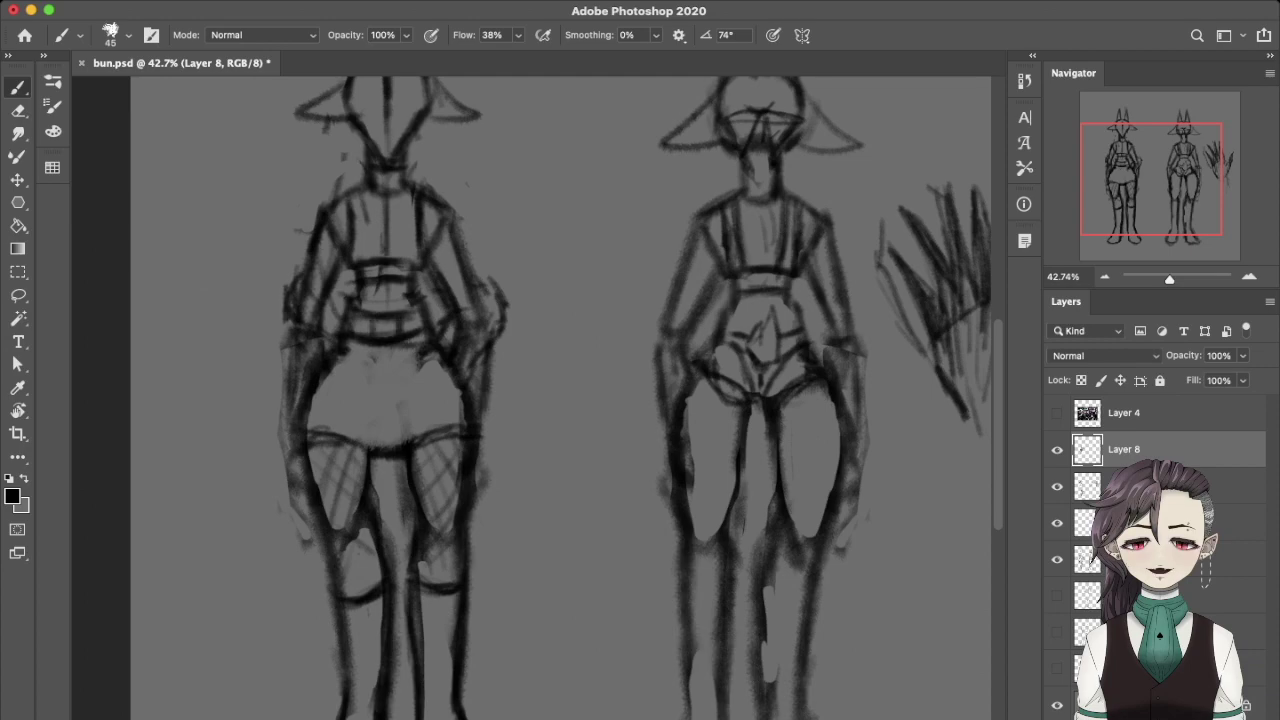
scroll(561, 398, "down", 3)
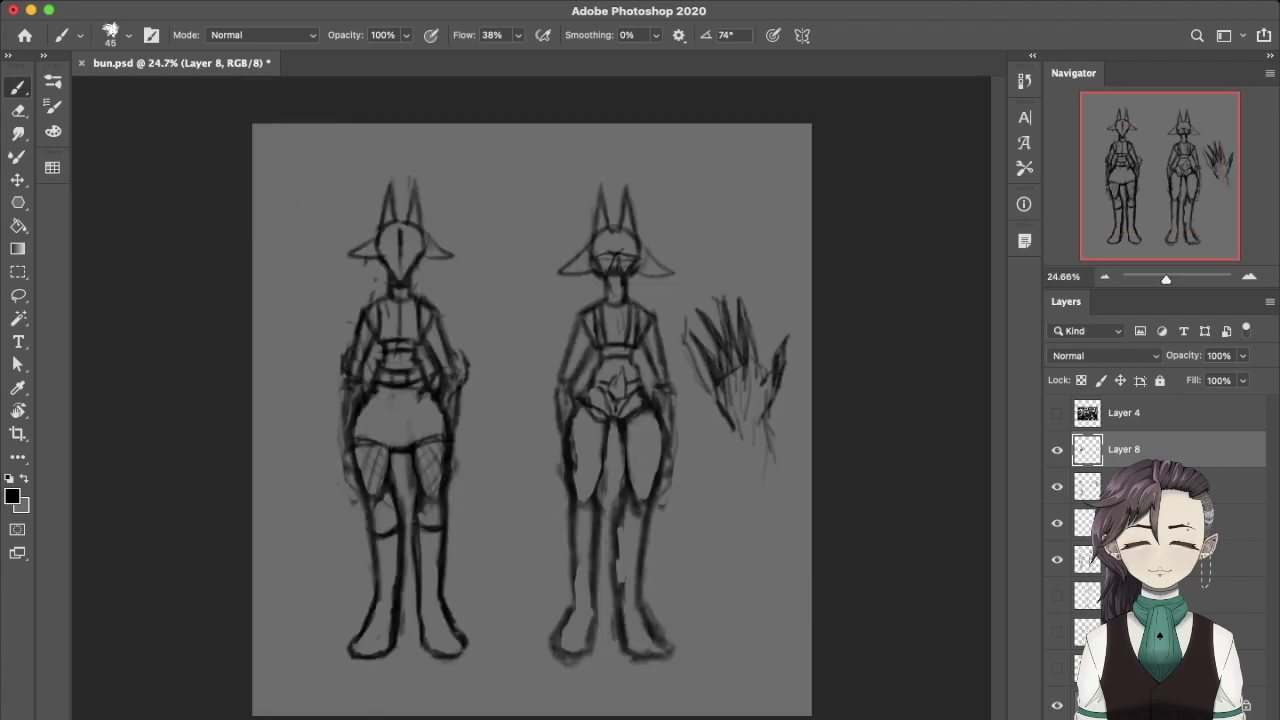
Try a few short strokes beside the left figure's leg and undo them.
left_click_drag(346, 454, 344, 548)
key("ctrl+z")
left_click_drag(348, 472, 344, 570)
left_click_drag(358, 502, 344, 588)
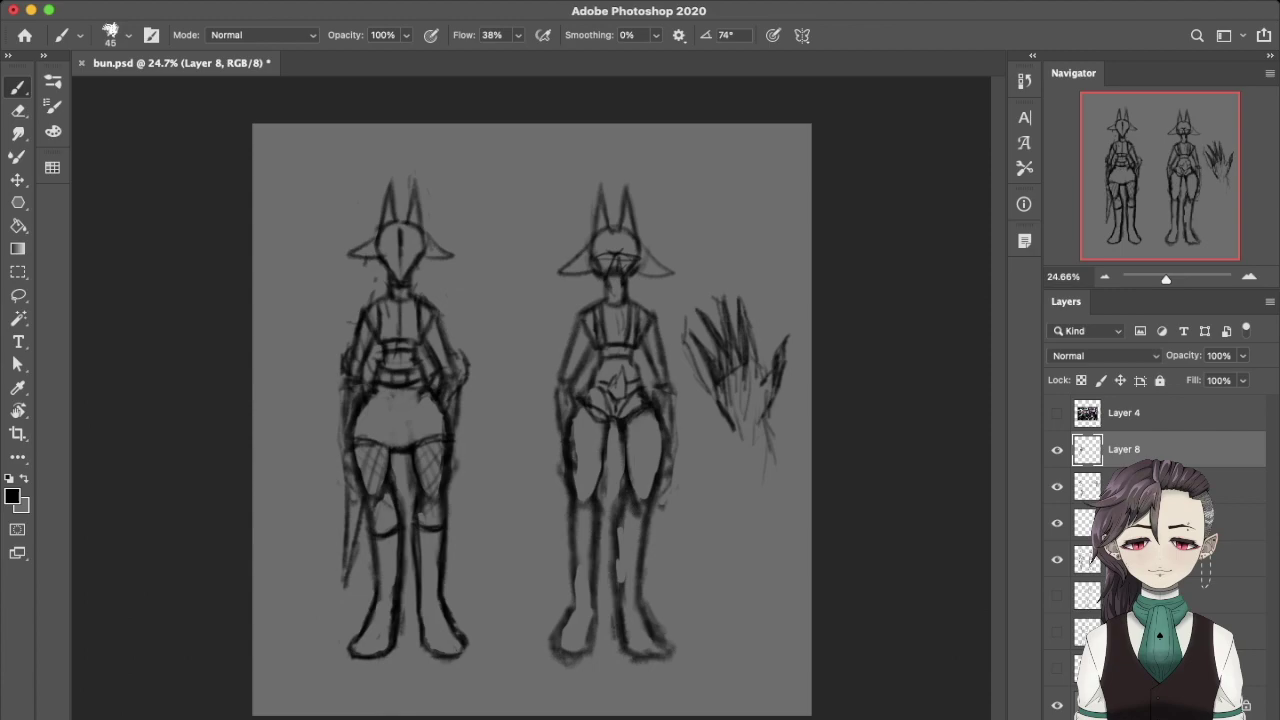
key("ctrl+z")
key("ctrl+z")
Discard a last trial line, then brush a beaded earring hanging below the ear.
left_click_drag(344, 464, 307, 606)
key("ctrl+z")
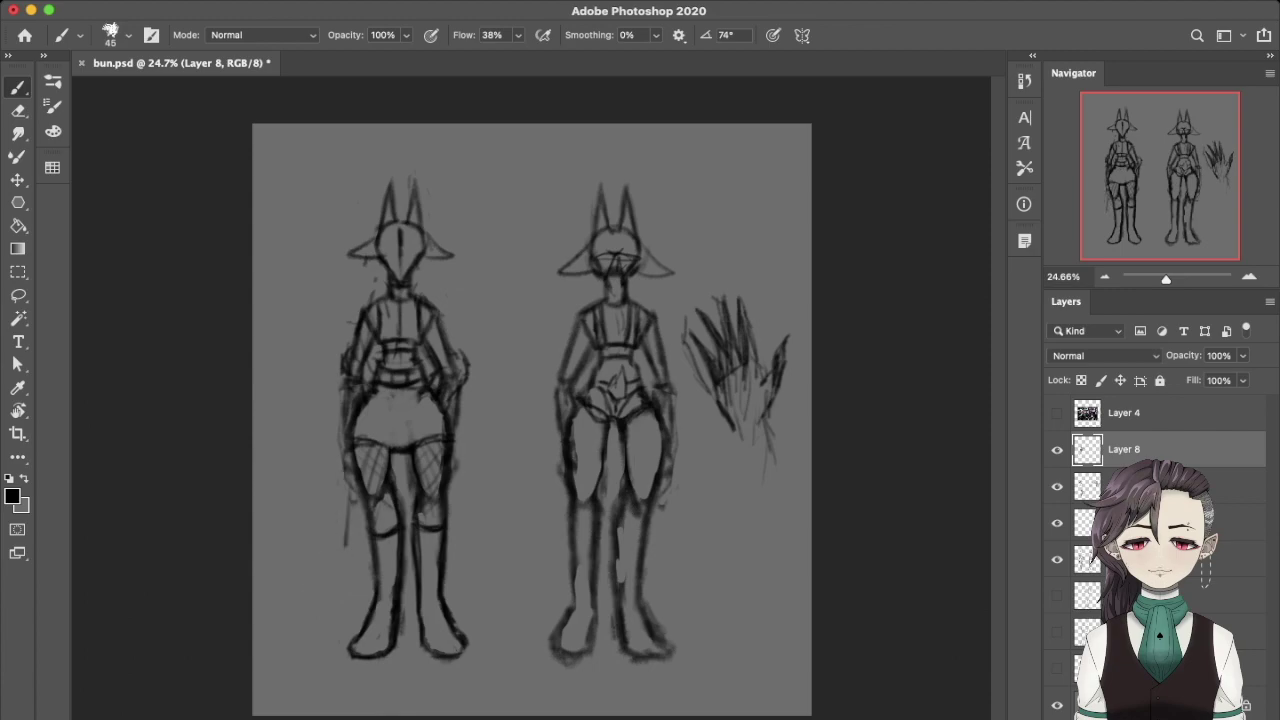
key("ctrl+z")
scroll(534, 428, "up", 3)
scroll(534, 400, "up", 1)
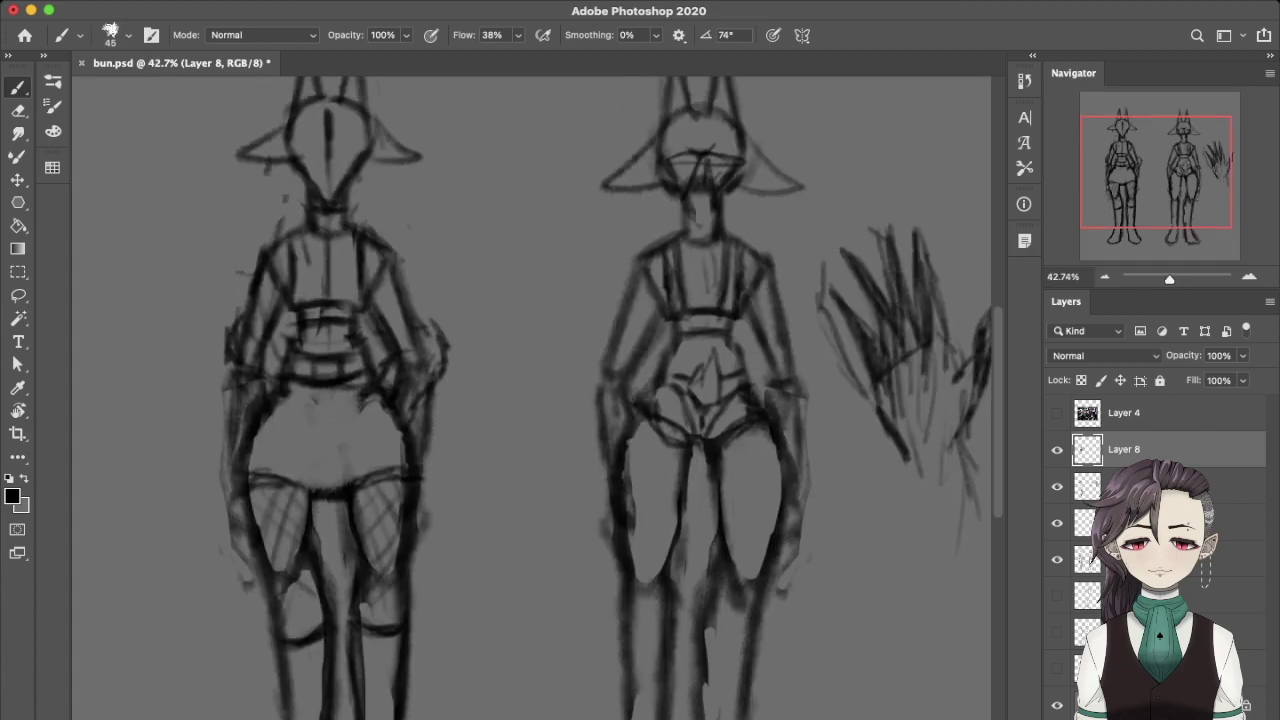
scroll(534, 400, "up", 1)
scroll(534, 400, "up", 2)
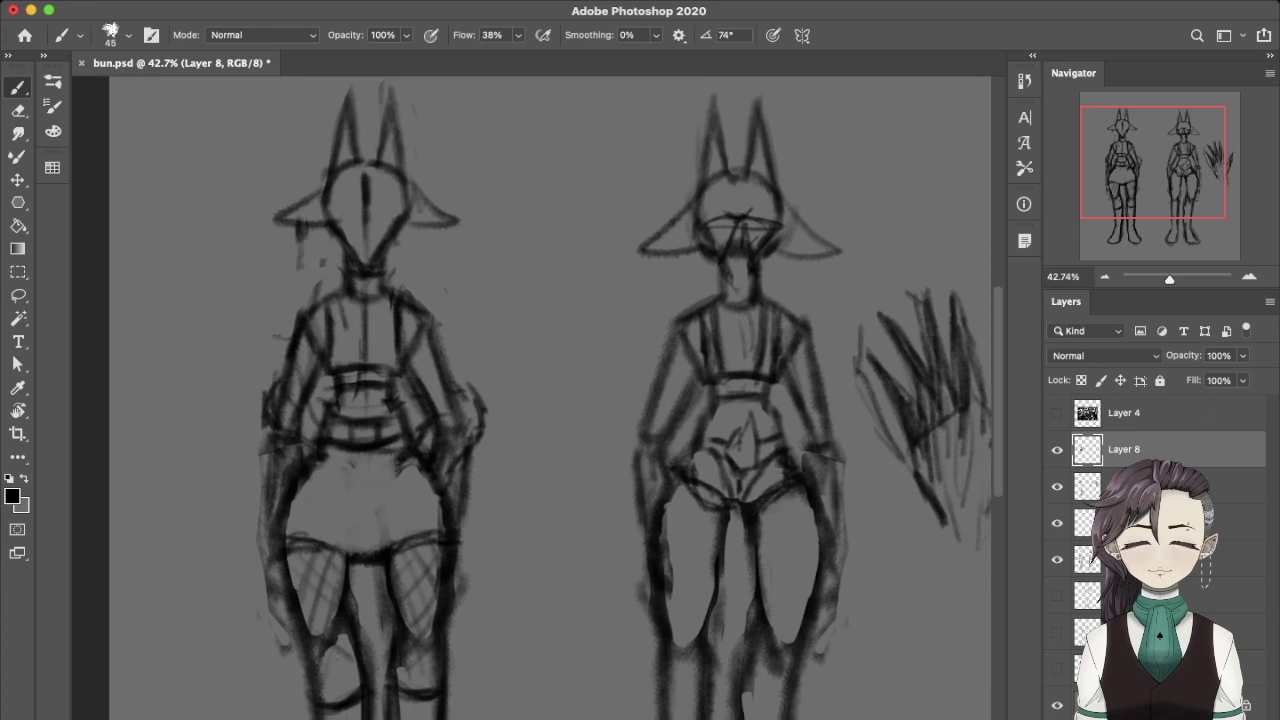
left_click_drag(441, 230, 441, 264)
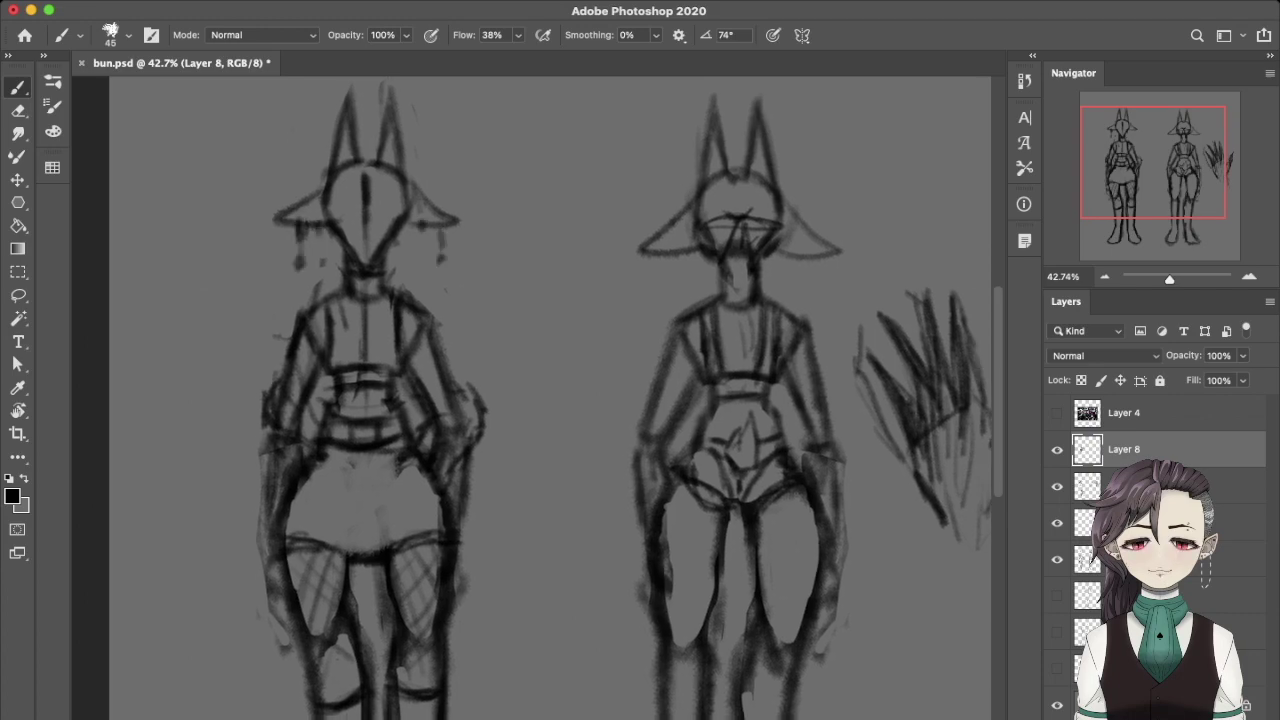
left_click(443, 261)
scroll(540, 400, "down", 5)
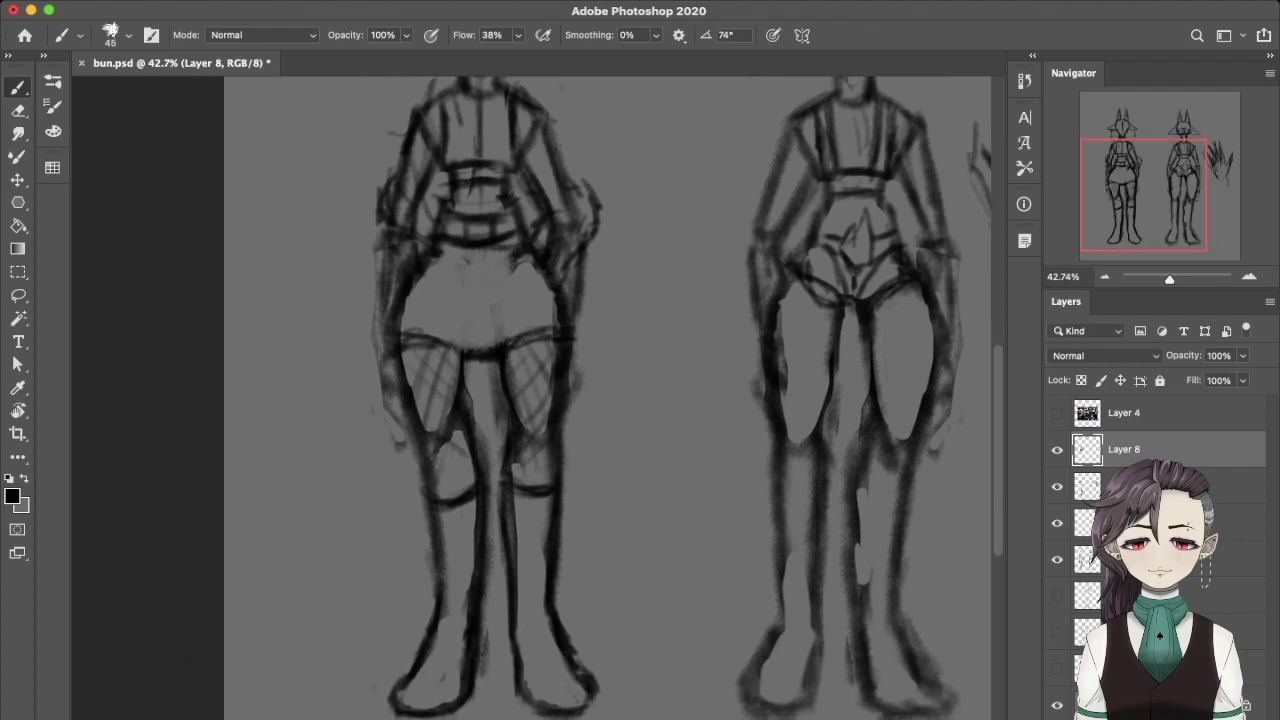
Darken the crotch-area lines with several short brush strokes.
left_click_drag(474, 279, 456, 358)
left_click_drag(466, 310, 459, 343)
mouse_move(482, 262)
left_mouse_down()
mouse_move(456, 302)
mouse_move(483, 338)
mouse_move(488, 312)
mouse_move(498, 340)
left_mouse_up()
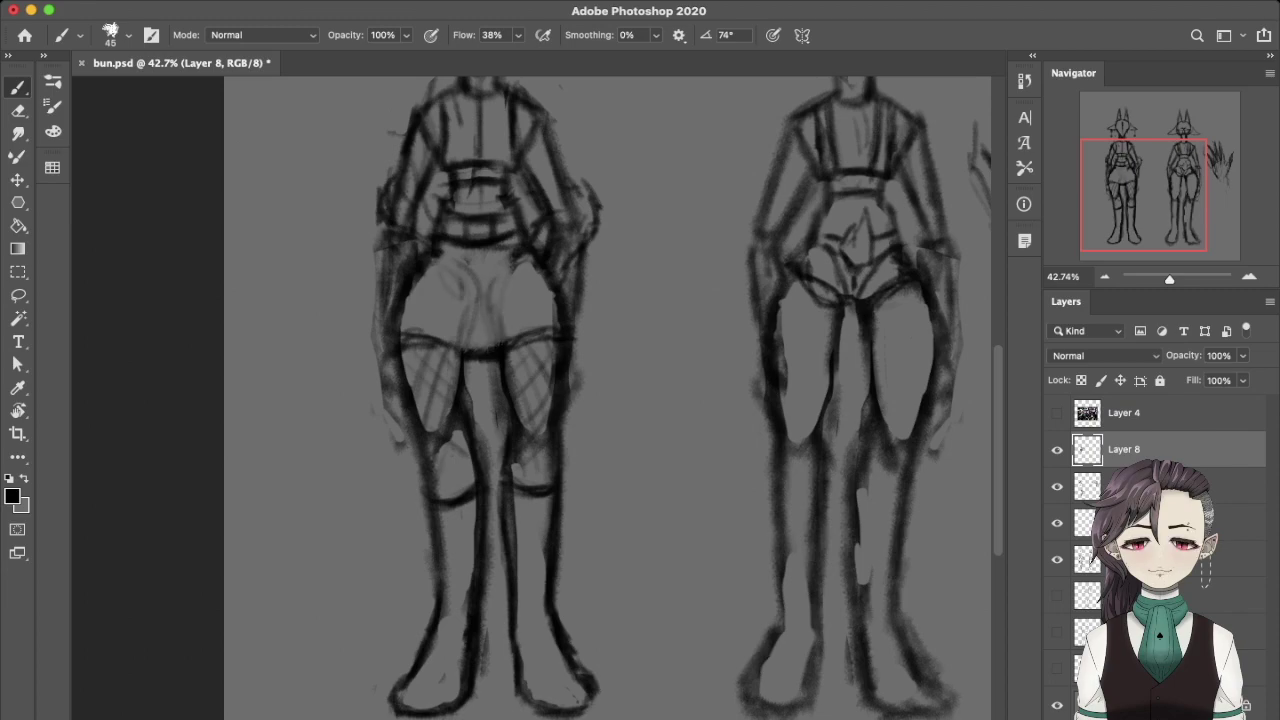
left_click_drag(472, 274, 464, 336)
left_click_drag(484, 289, 480, 299)
scroll(600, 400, "down", 2)
Redraw the inner leg edges and shape the foot with short strokes.
left_click_drag(498, 618, 496, 652)
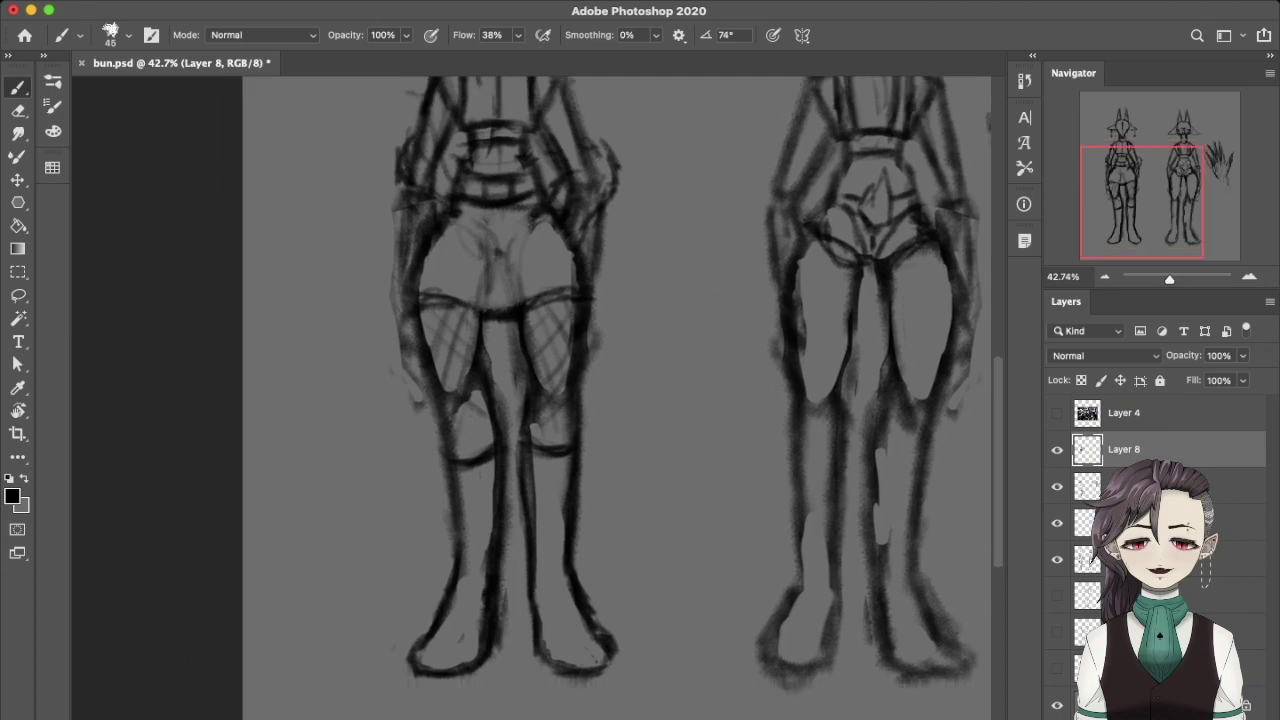
left_click_drag(534, 602, 532, 634)
mouse_move(464, 586)
left_mouse_down()
mouse_move(458, 630)
mouse_move(470, 586)
left_mouse_up()
left_click_drag(478, 470, 468, 598)
key("ctrl+z")
left_click_drag(478, 468, 456, 632)
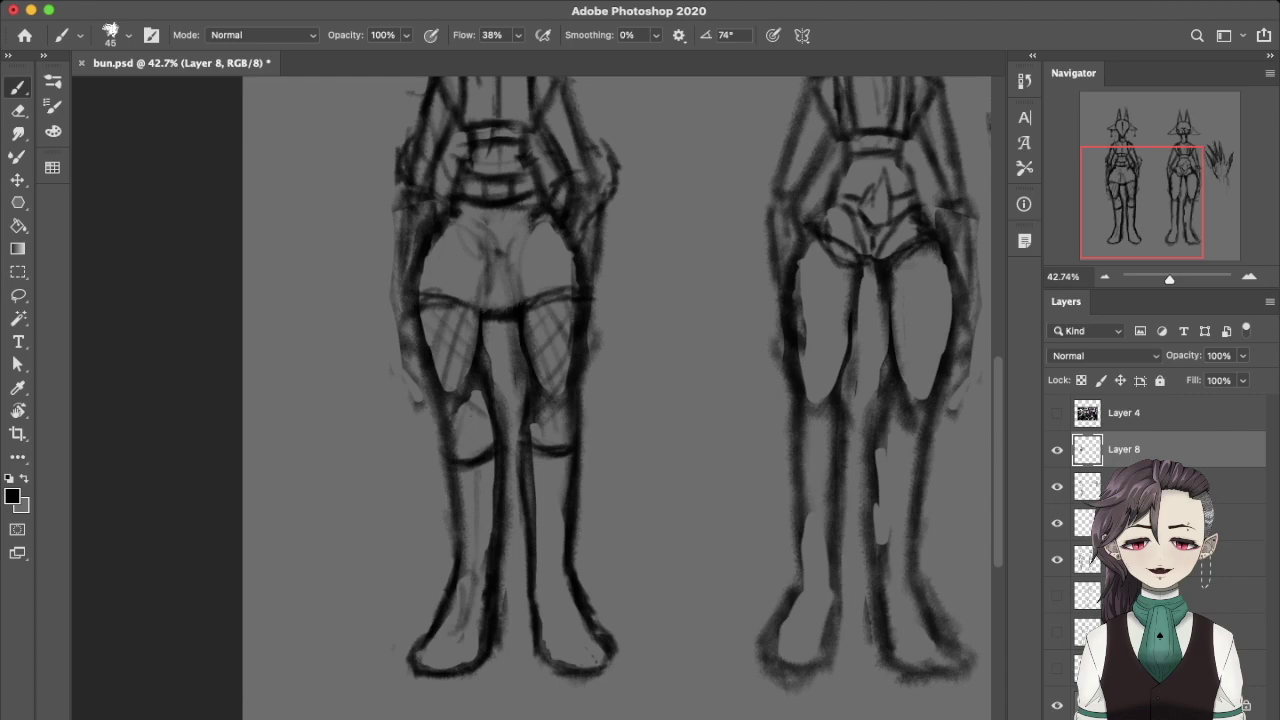
left_click_drag(505, 596, 500, 656)
mouse_move(418, 668)
left_mouse_down()
mouse_move(410, 700)
mouse_move(494, 702)
mouse_move(500, 636)
mouse_move(540, 700)
mouse_move(606, 712)
left_mouse_up()
Strengthen the outer foot edge, removing stray marks on the right figure's foot.
left_click_drag(610, 654, 612, 706)
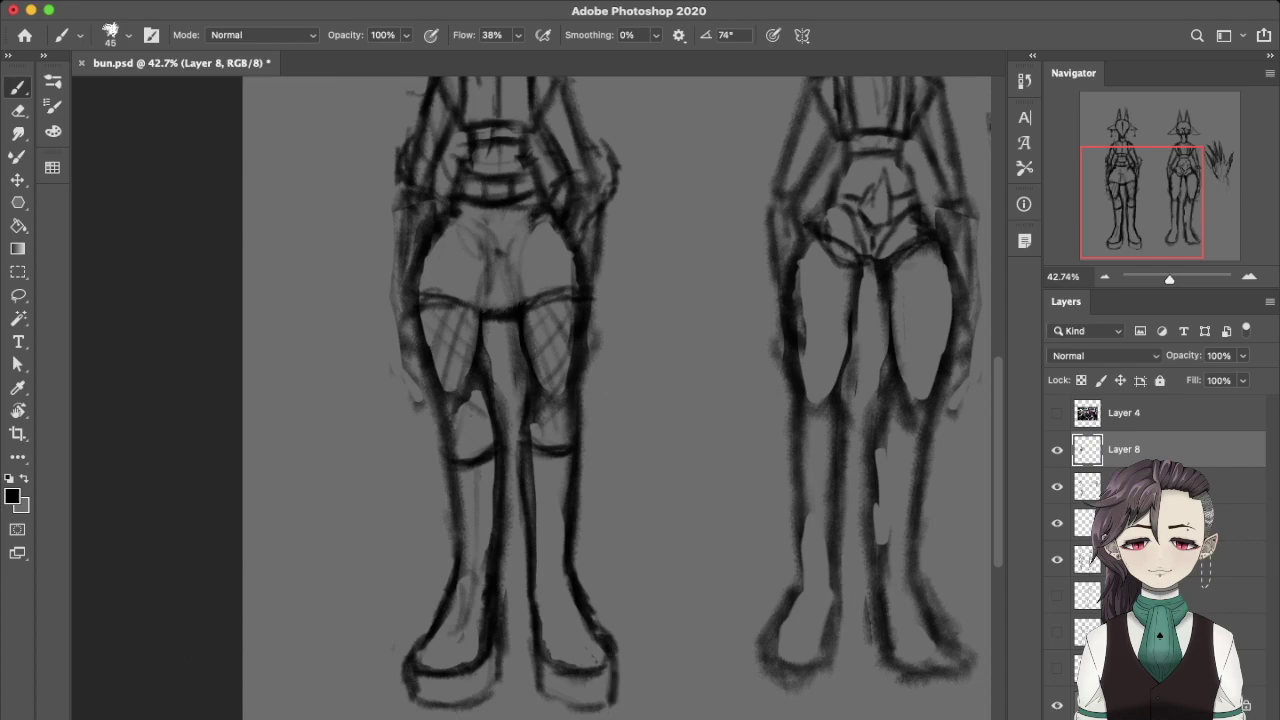
scroll(600, 400, "right", 3)
mouse_move(746, 636)
left_mouse_down()
mouse_move(778, 626)
mouse_move(772, 606)
left_mouse_up()
key("ctrl+z")
key("ctrl+z")
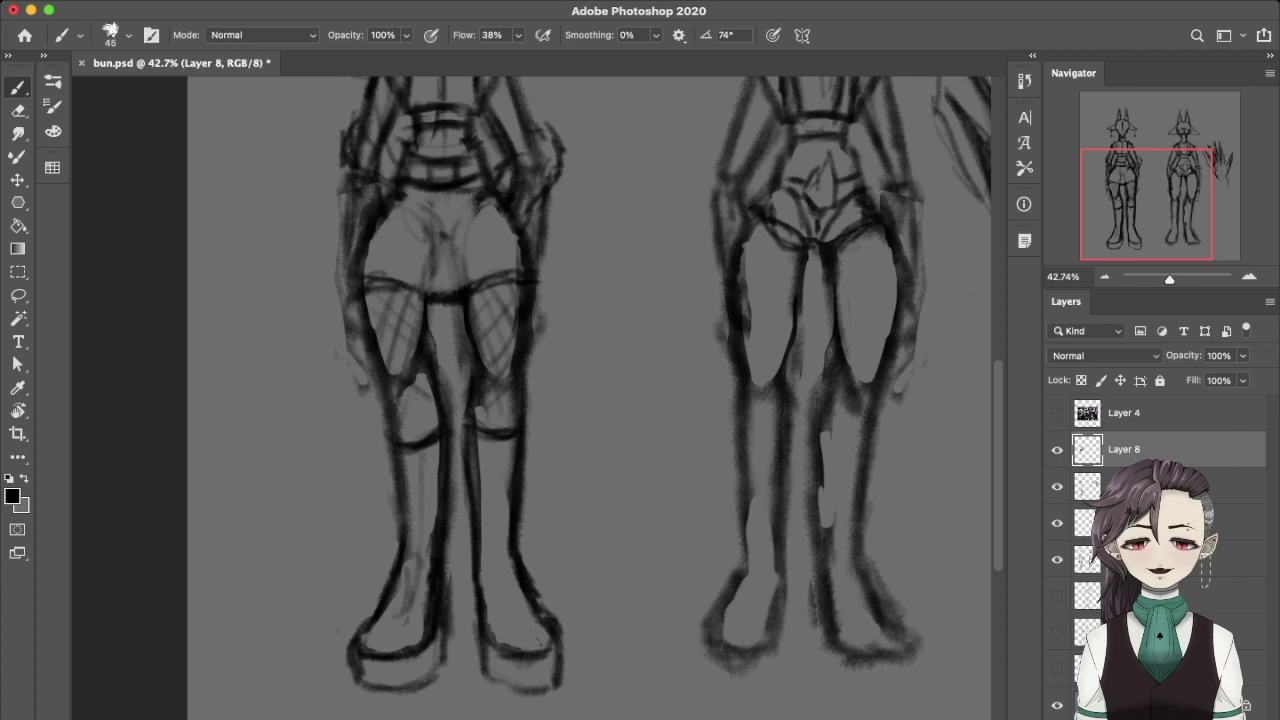
left_click_drag(716, 634, 720, 674)
key("ctrl+z")
Lasso the left figure's feet, clear their shoe lines on Layer 5, then return to Layer 8.
key("l")
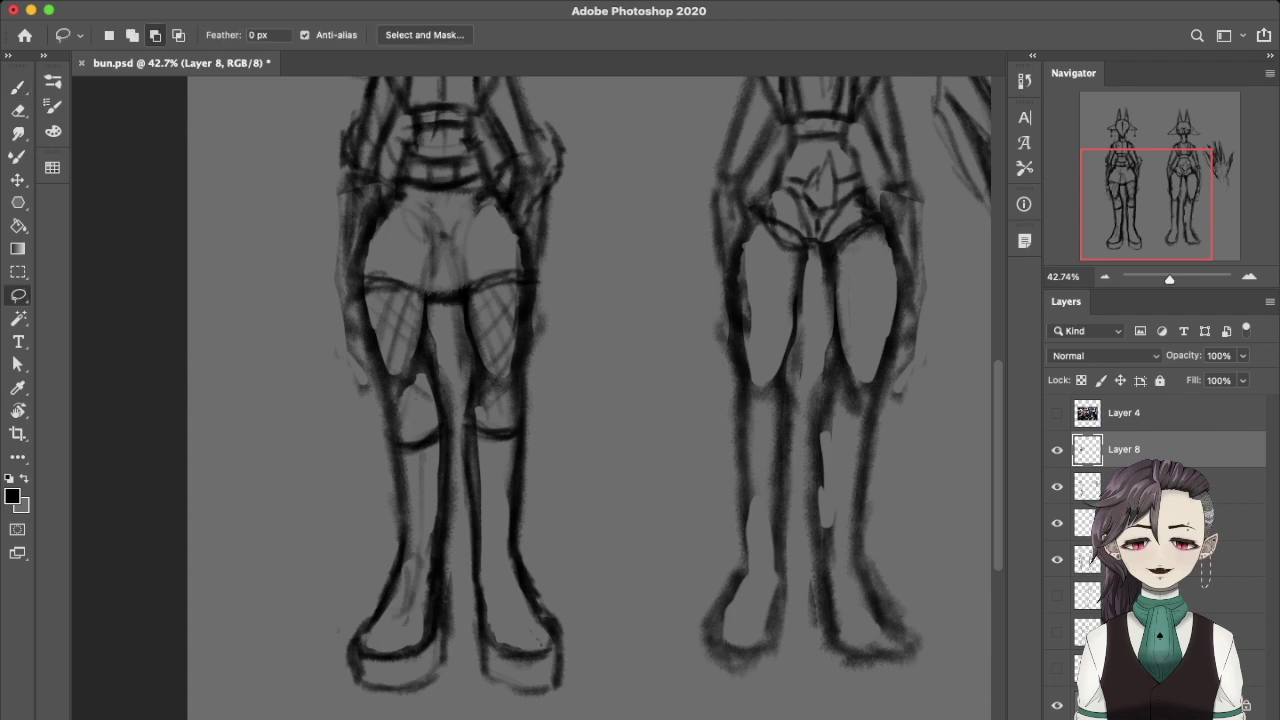
left_click_drag(300, 600, 558, 660)
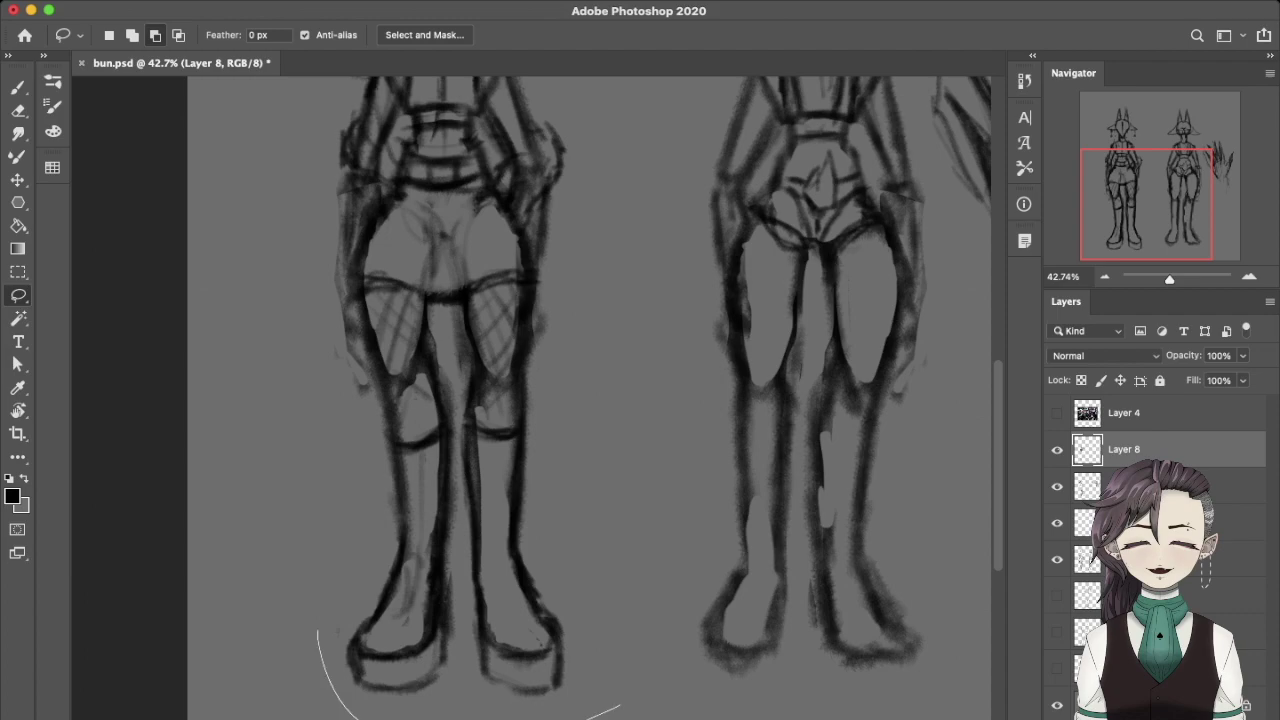
mouse_move(317, 630)
left_mouse_down()
mouse_move(620, 705)
mouse_move(270, 695)
left_mouse_up()
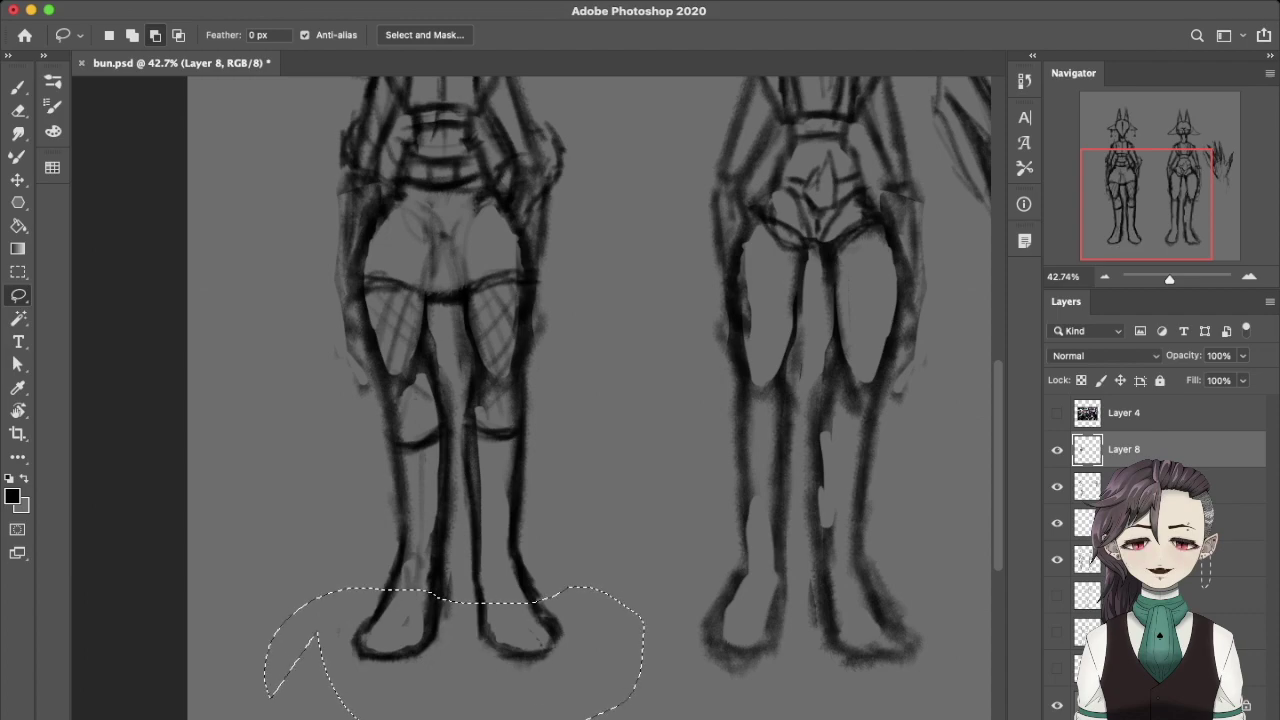
key("alt+bracketleft")
key("alt+bracketleft")
key("alt+bracketleft")
key("BackSpace")
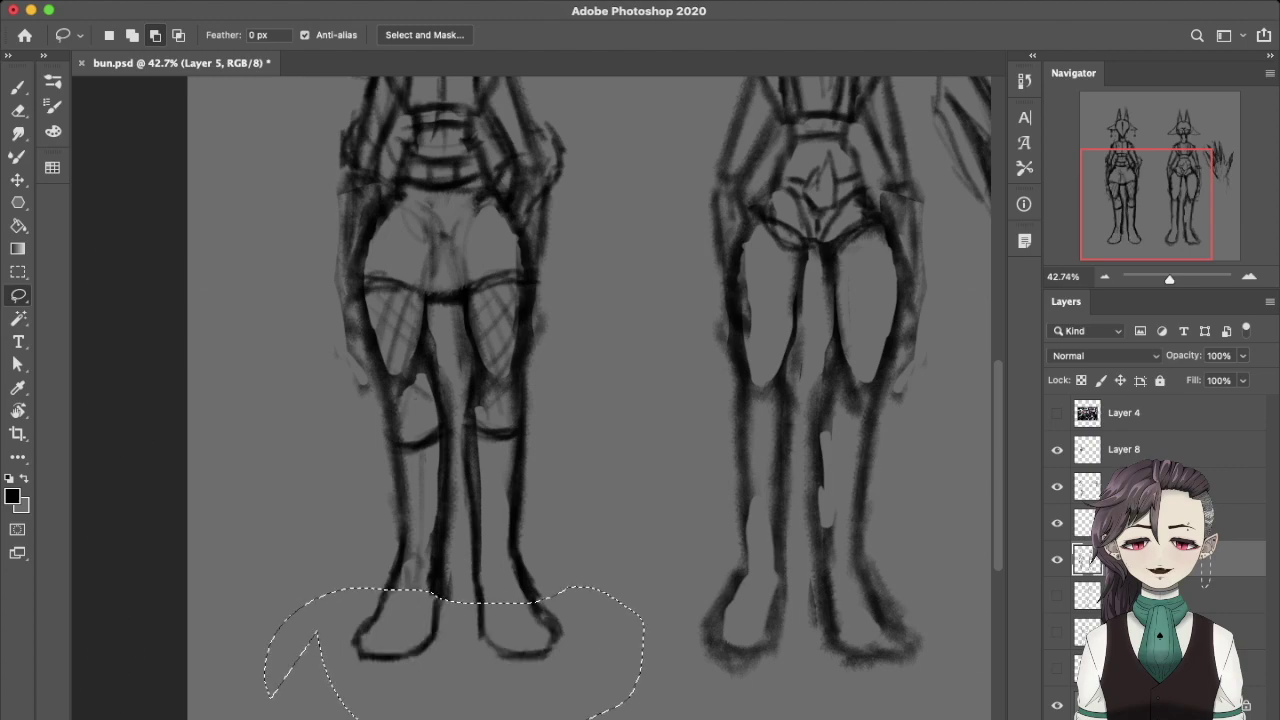
key("ctrl+z")
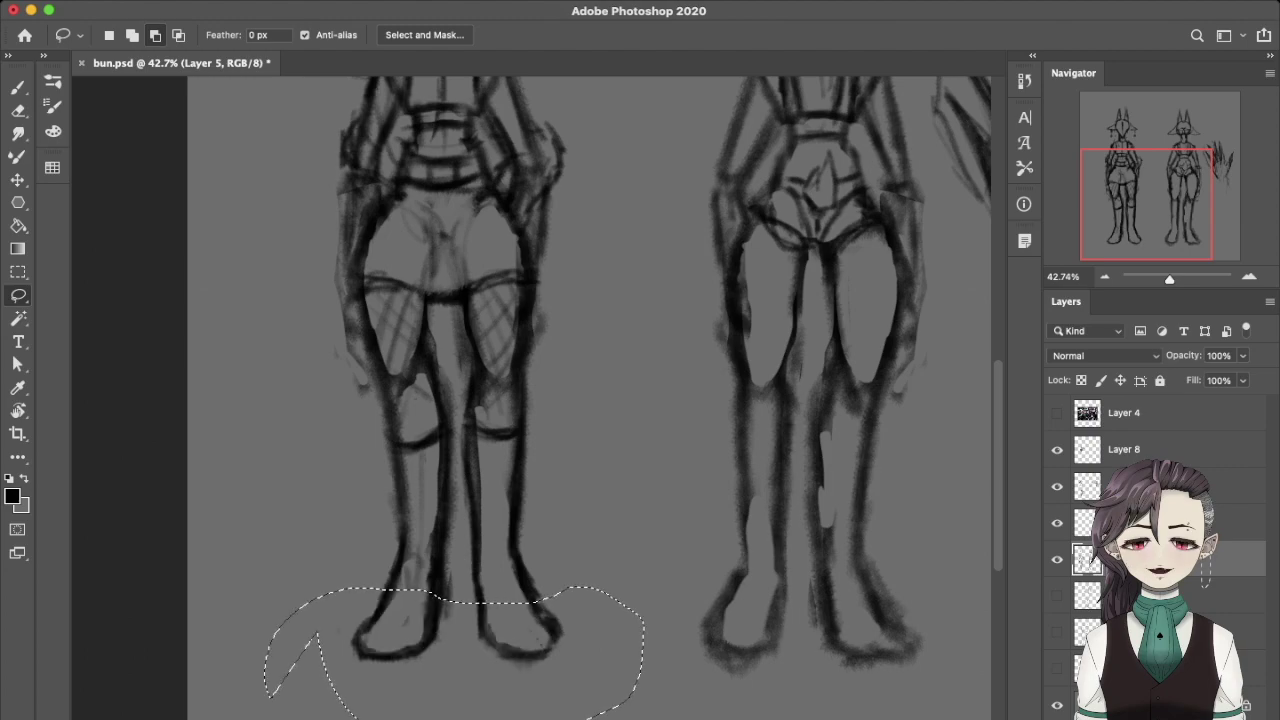
key("ctrl+d")
key("alt+bracketright")
key("alt+bracketright")
key("alt+bracketright")
key("b")
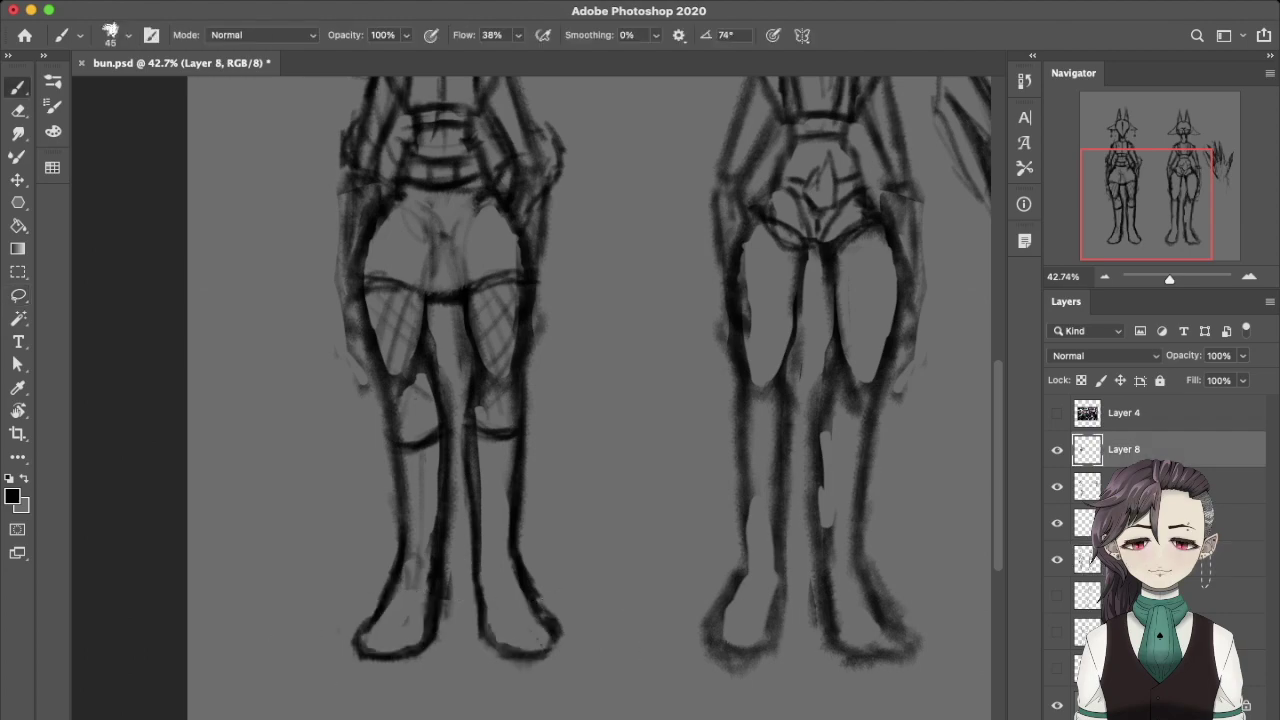
Paint over the left figure's feet and lower legs with a large grey brush.
key("x")
key("bracketright")
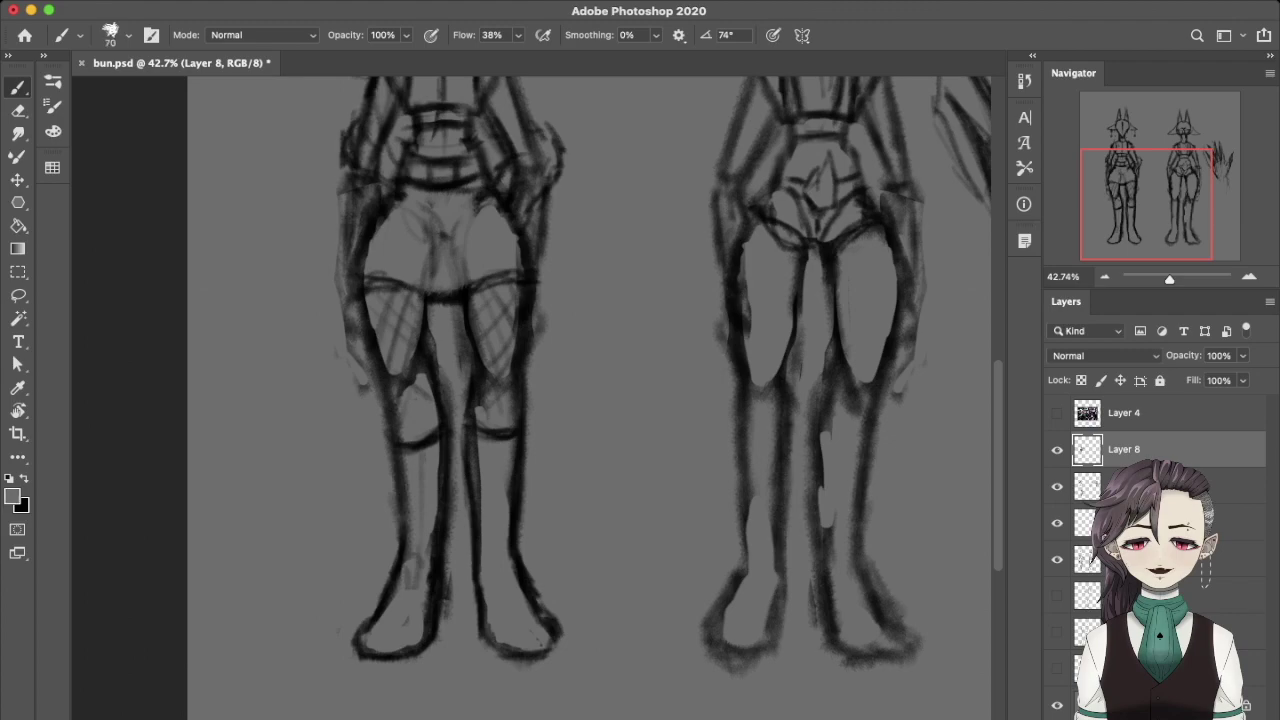
key("bracketright")
key("bracketright")
key("bracketright")
left_click_drag(438, 560, 522, 575)
left_click_drag(380, 580, 540, 610)
left_click_drag(370, 640, 560, 640)
left_click_drag(515, 565, 530, 585)
left_click_drag(390, 530, 450, 580)
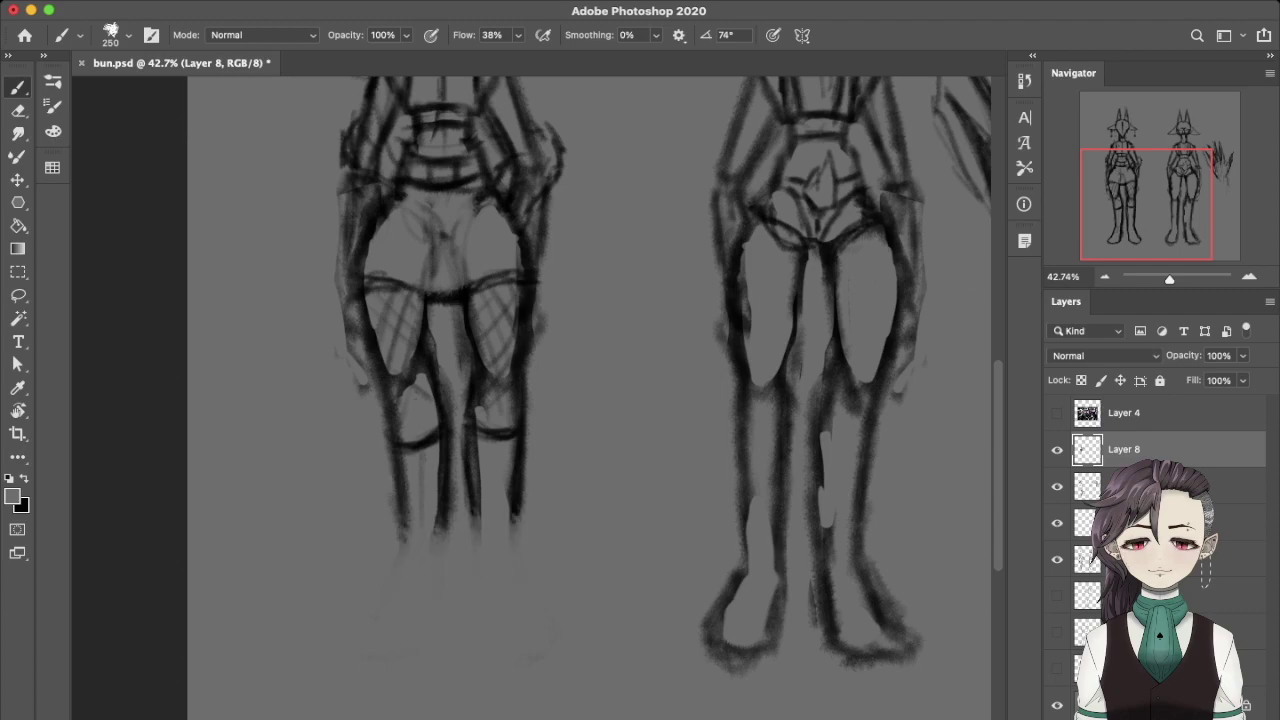
left_click_drag(518, 512, 404, 528)
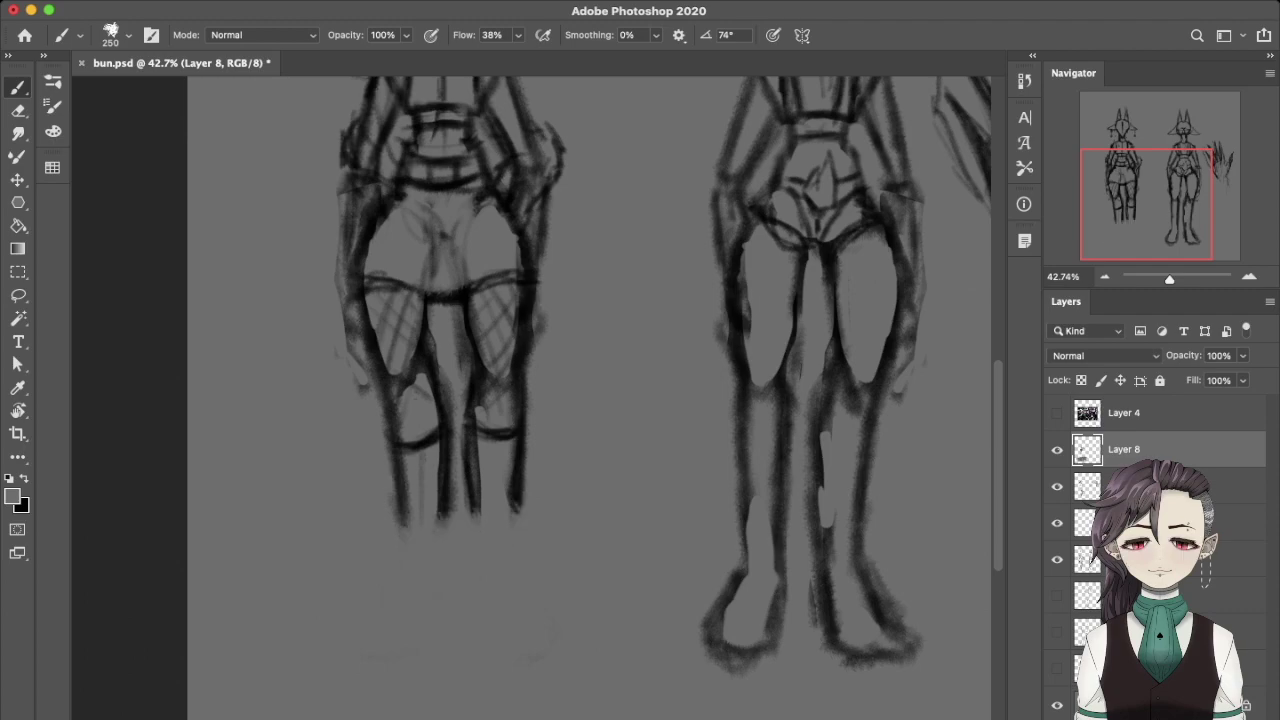
Switch back to a small black brush and redraw the leg extending downward.
key("bracketleft")
key("bracketleft")
key("bracketleft")
key("bracketleft")
key("bracketleft")
key("x")
key("bracketleft")
key("bracketleft")
key("bracketleft")
key("bracketleft")
left_click_drag(398, 506, 410, 578)
key("ctrl+z")
left_click_drag(402, 496, 414, 576)
mouse_move(454, 484)
left_mouse_down()
mouse_move(446, 564)
mouse_move(466, 624)
left_mouse_up()
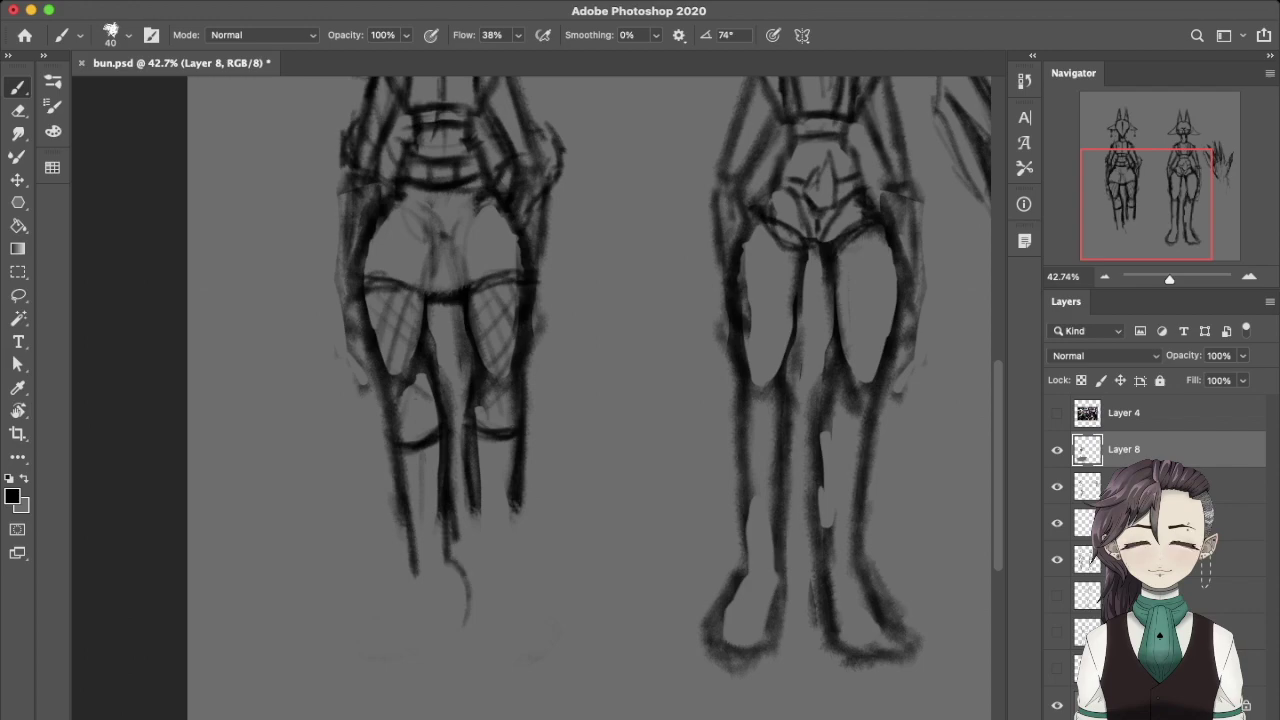
Draw the curved lower leg line and sketch the new foot's edges and tip.
mouse_move(450, 558)
left_mouse_down()
mouse_move(460, 576)
mouse_move(406, 630)
left_mouse_up()
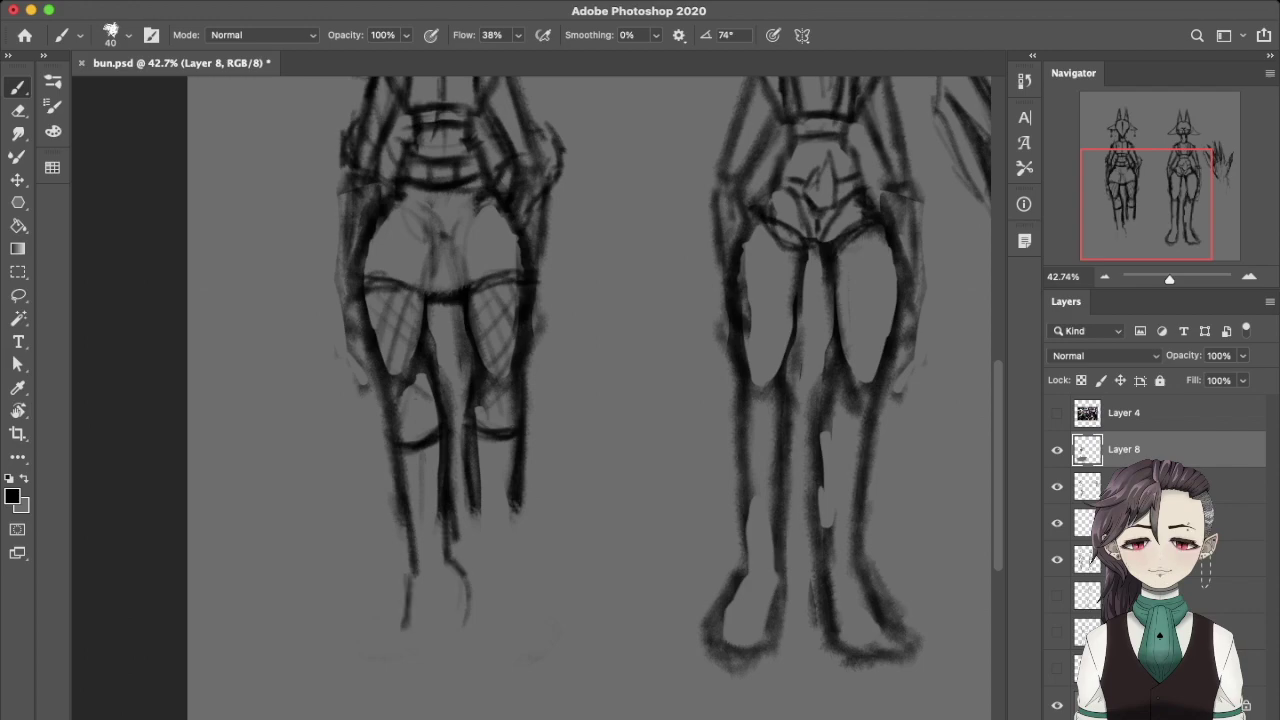
mouse_move(412, 574)
left_mouse_down()
mouse_move(404, 648)
mouse_move(362, 662)
mouse_move(422, 670)
left_mouse_up()
left_click_drag(450, 622, 434, 658)
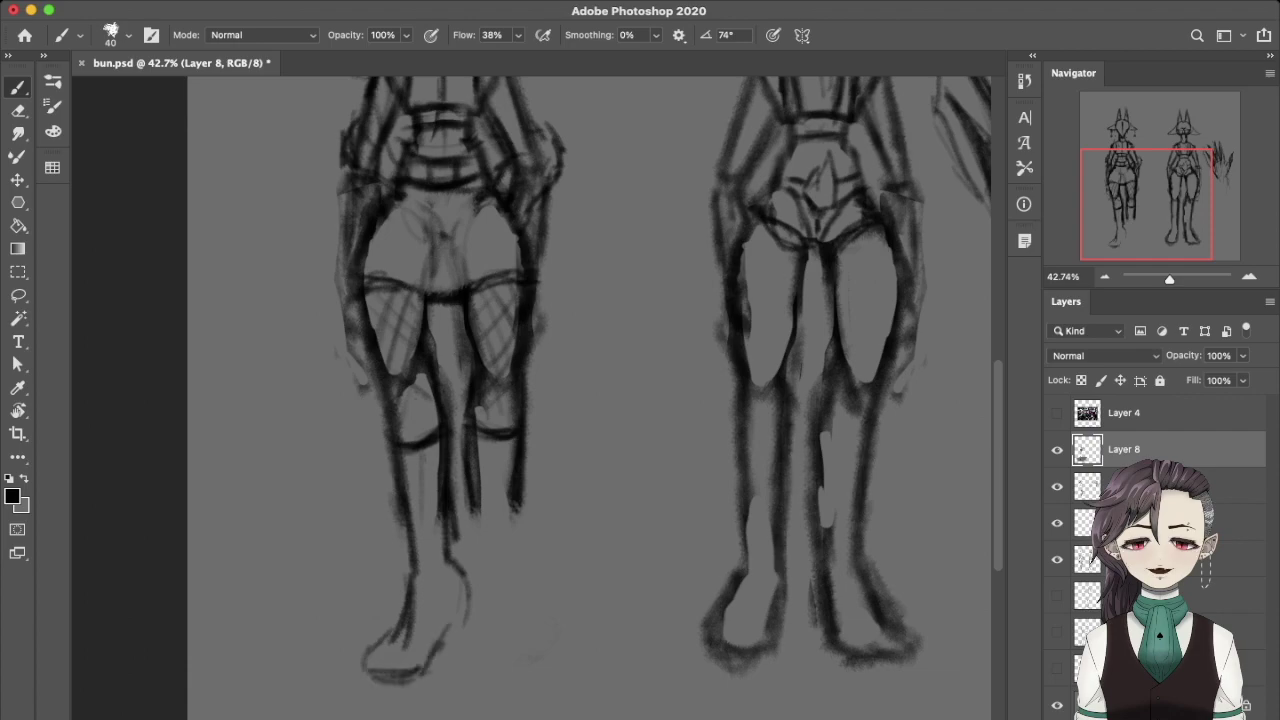
left_click_drag(470, 592, 442, 642)
left_click_drag(472, 584, 440, 640)
mouse_move(358, 658)
left_mouse_down()
mouse_move(370, 694)
mouse_move(356, 690)
mouse_move(398, 708)
mouse_move(430, 690)
mouse_move(428, 706)
mouse_move(354, 702)
left_mouse_up()
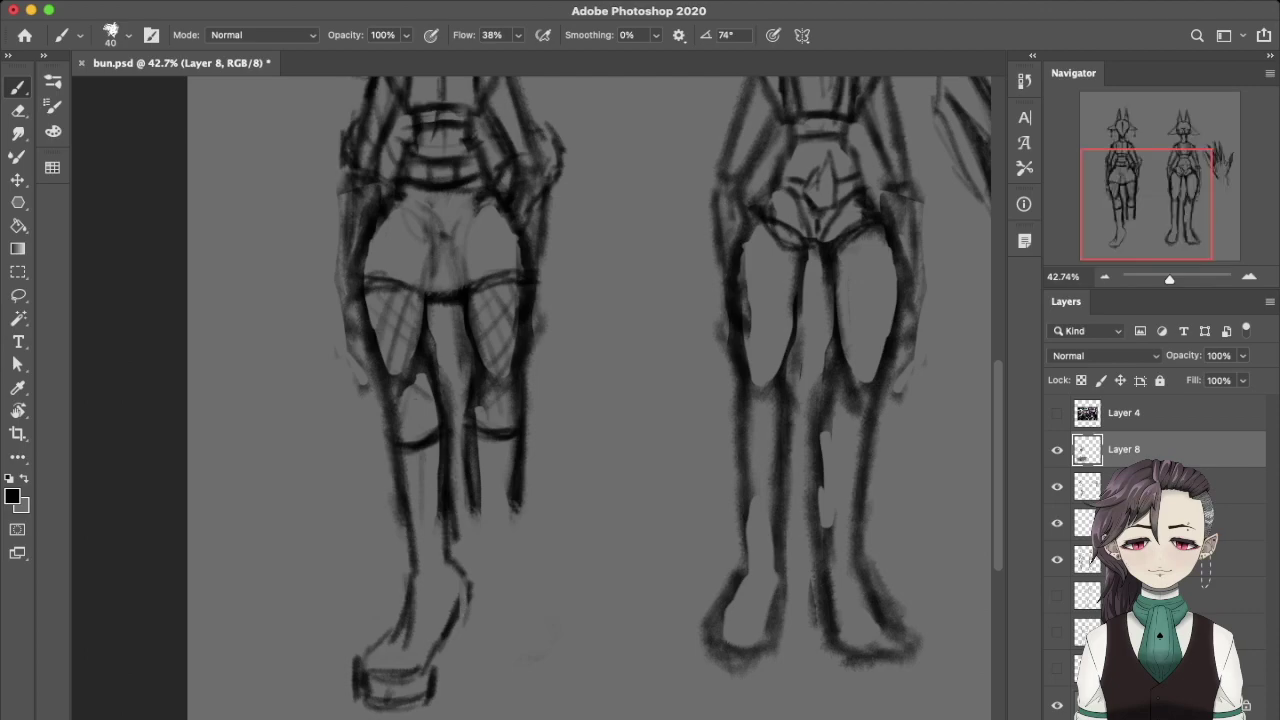
key("ctrl+z")
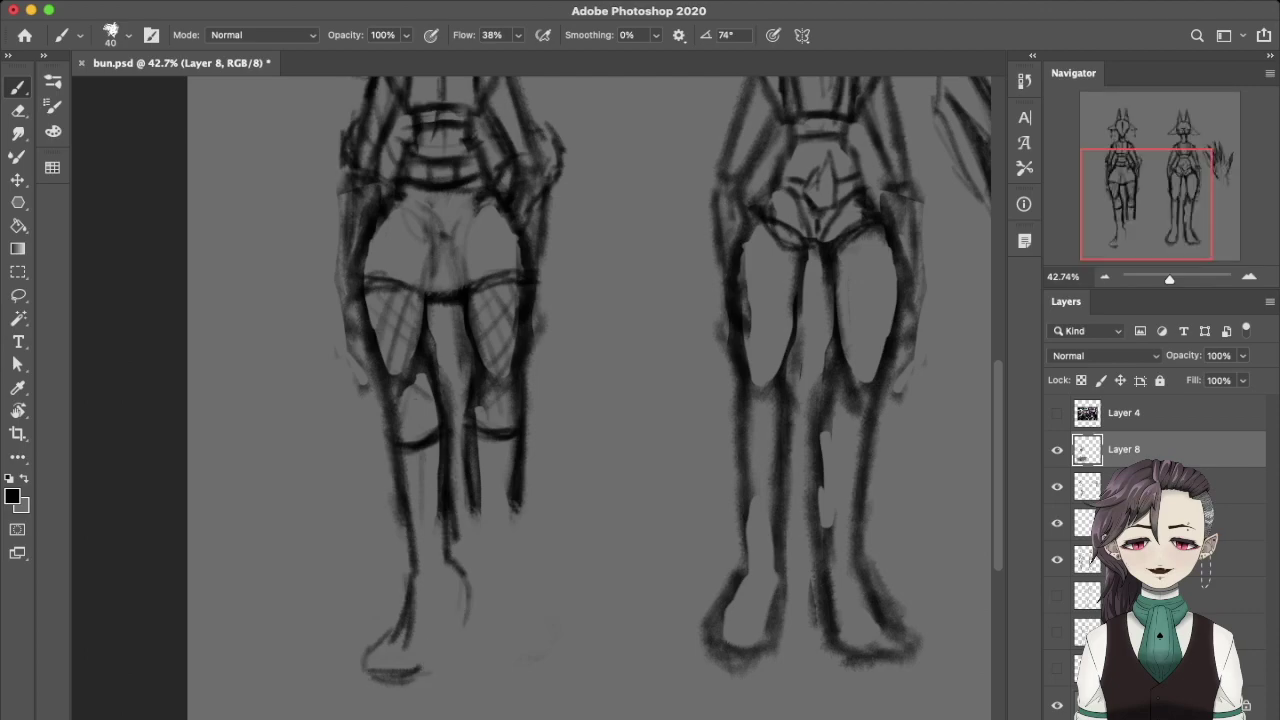
Step back through the foot and curved-leg strokes to recover the original legs and boots.
key("ctrl+z")
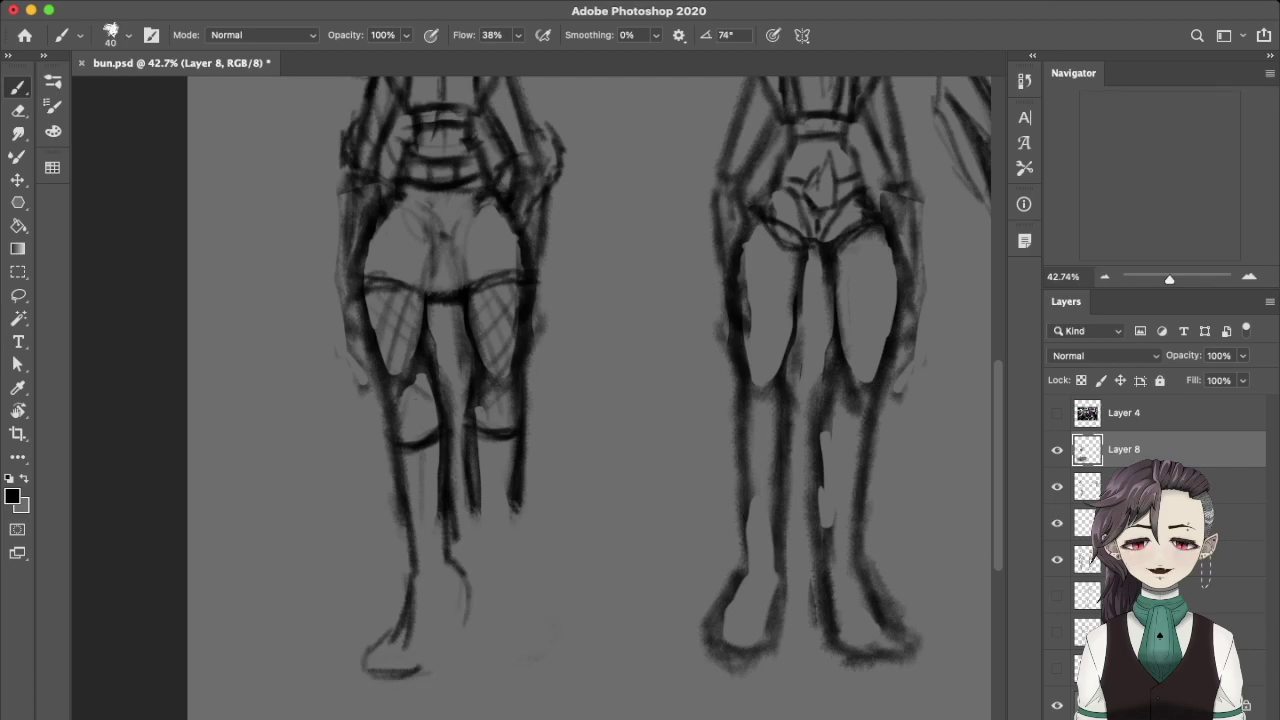
key("ctrl+z")
key("ctrl+z")
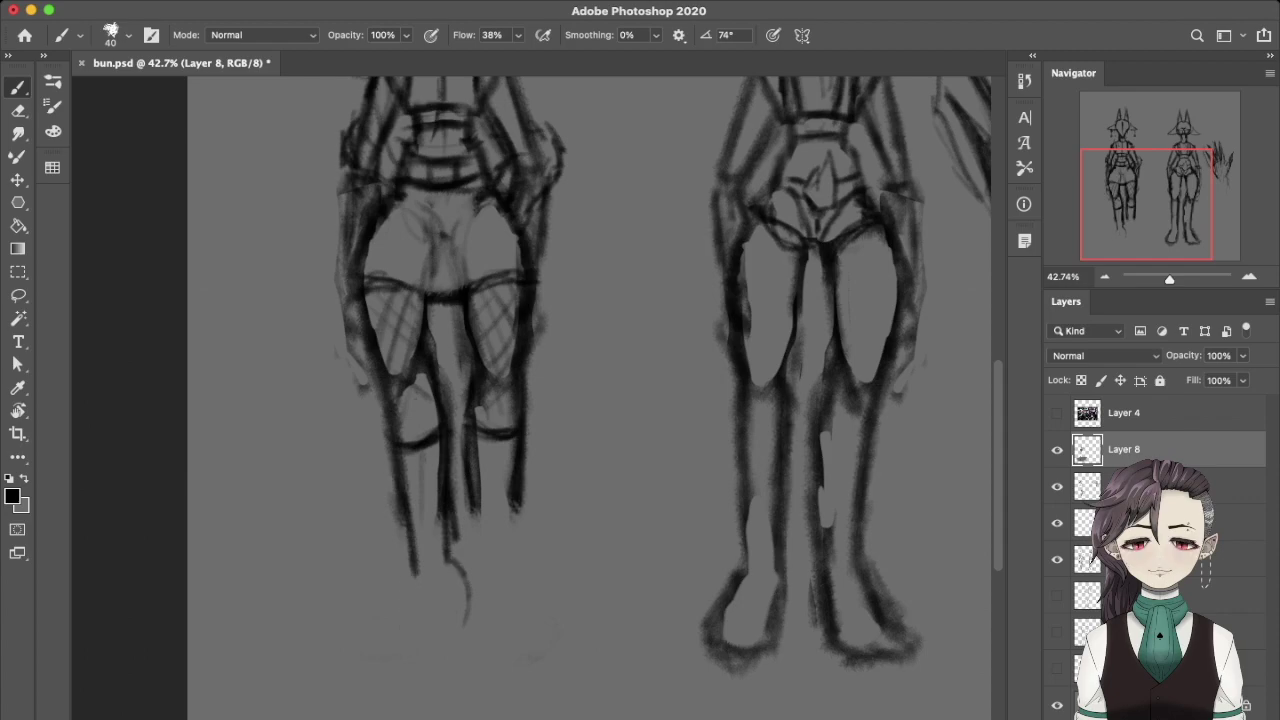
key("ctrl+z")
key("ctrl+z")
key("ctrl+z")
key("ctrl+z")
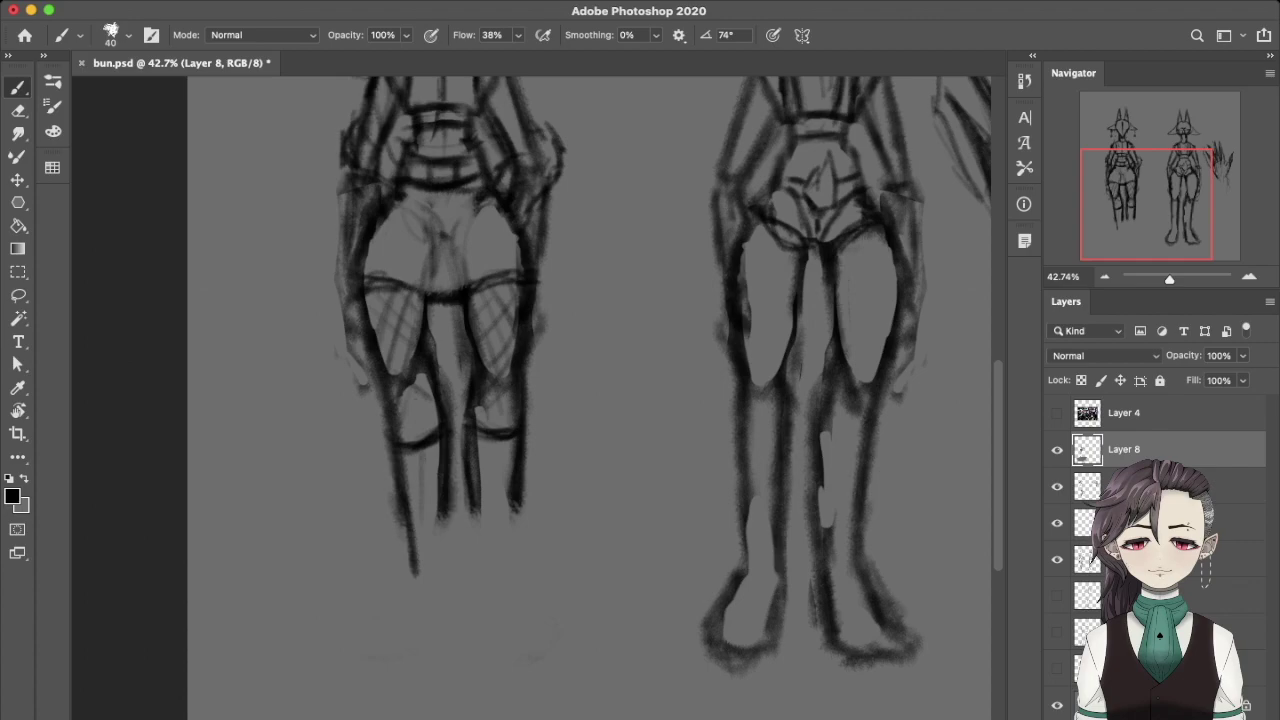
key("ctrl+z")
left_click_drag(516, 500, 516, 546)
left_click_drag(444, 512, 444, 546)
left_click_drag(514, 504, 514, 548)
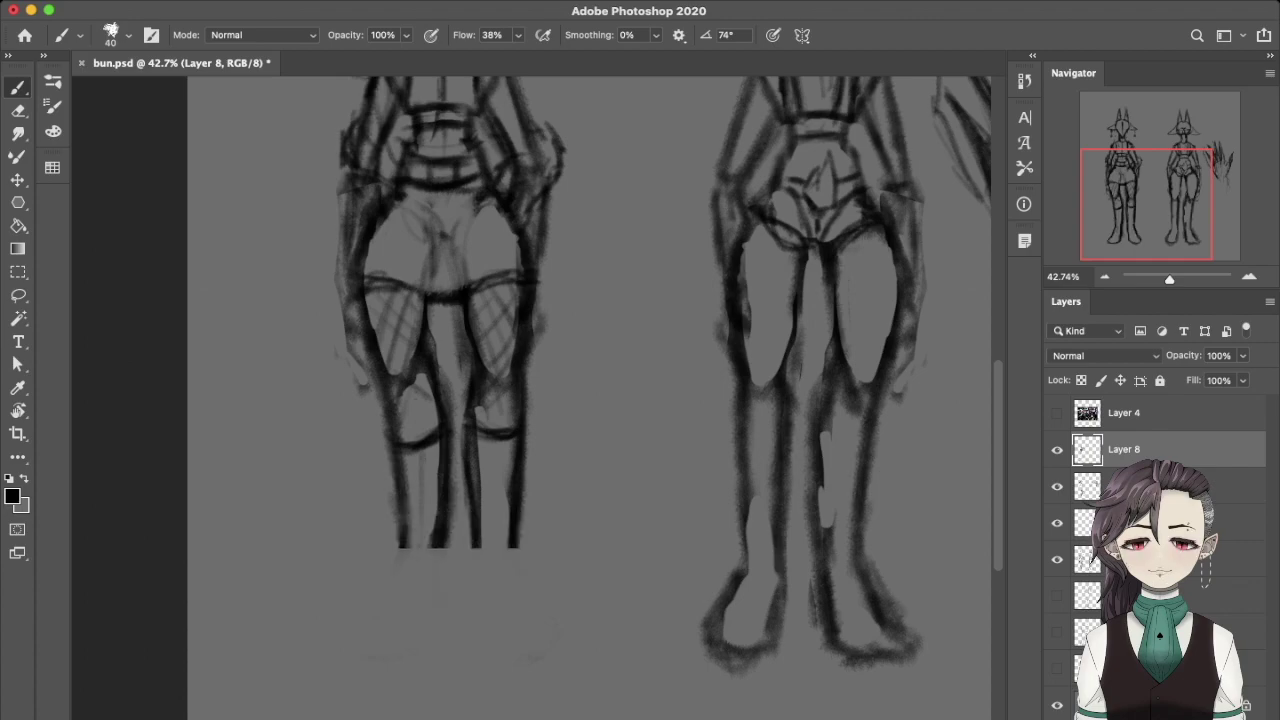
key("ctrl+z")
left_click_drag(290, 600, 520, 700)
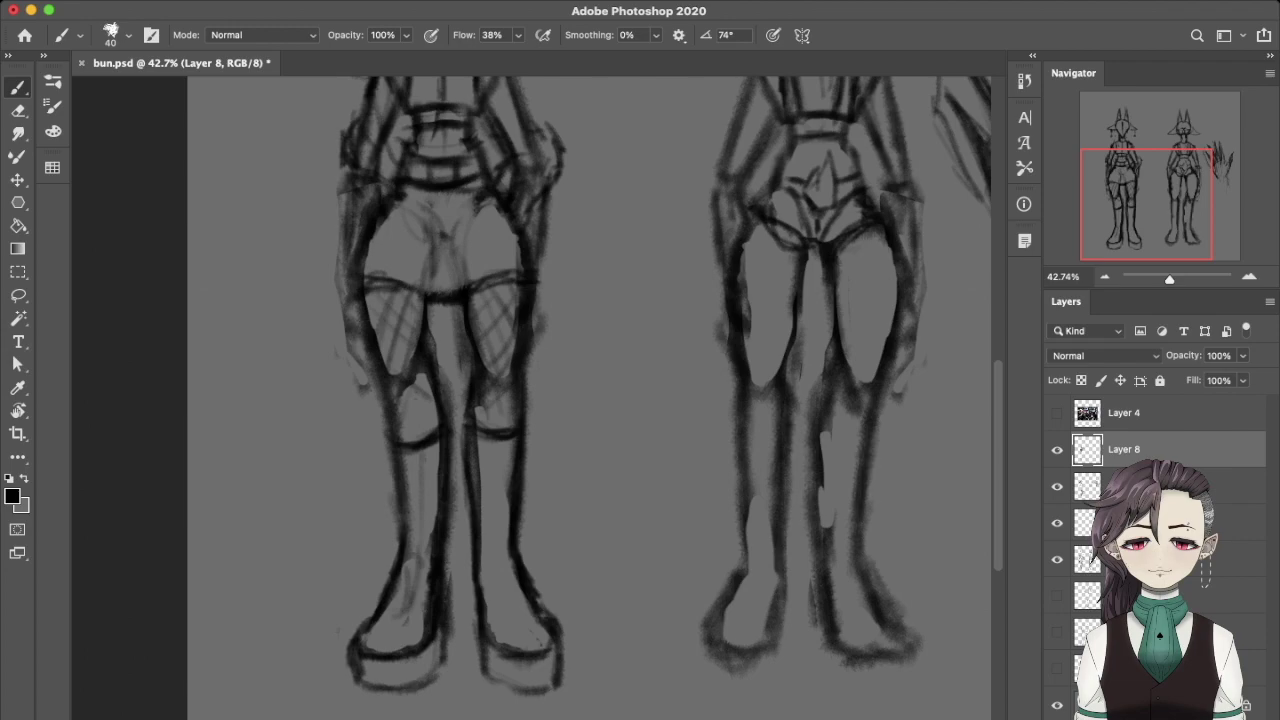
scroll(590, 400, "down", 2)
scroll(590, 400, "down", 2)
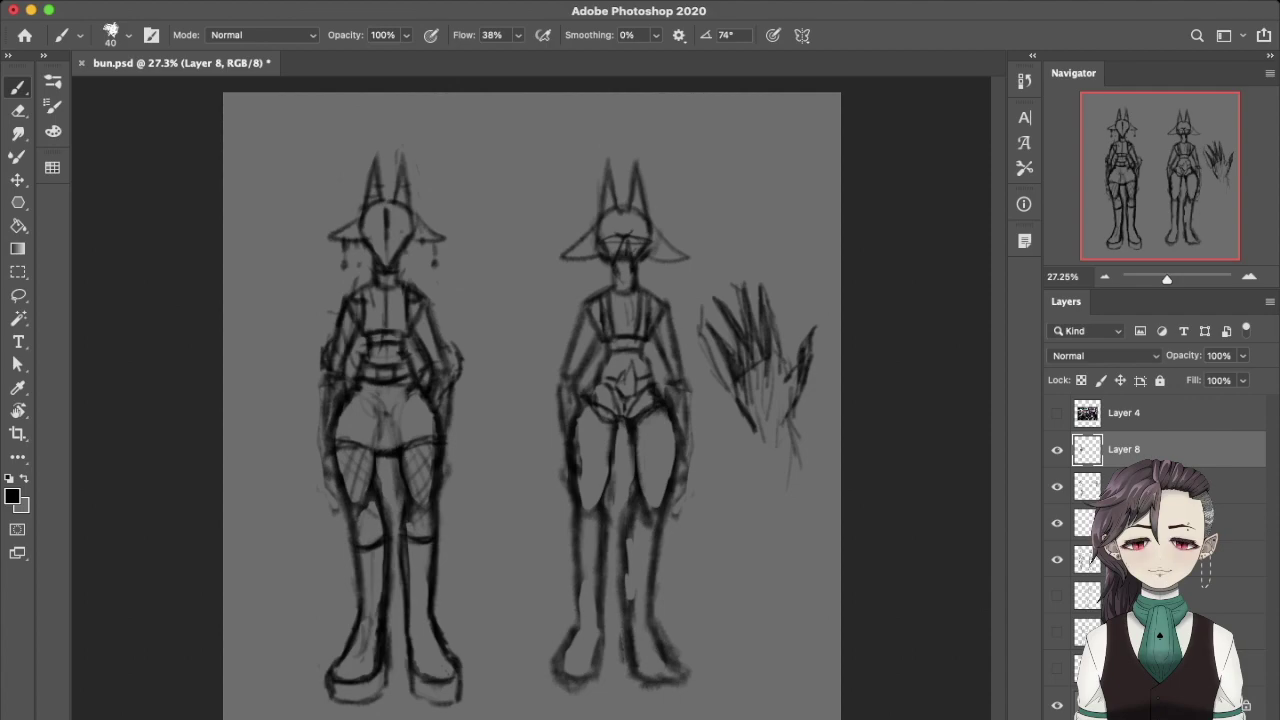
Add two faint strokes to the left figure's torso.
left_click_drag(436, 336, 422, 356)
left_click_drag(416, 306, 426, 340)
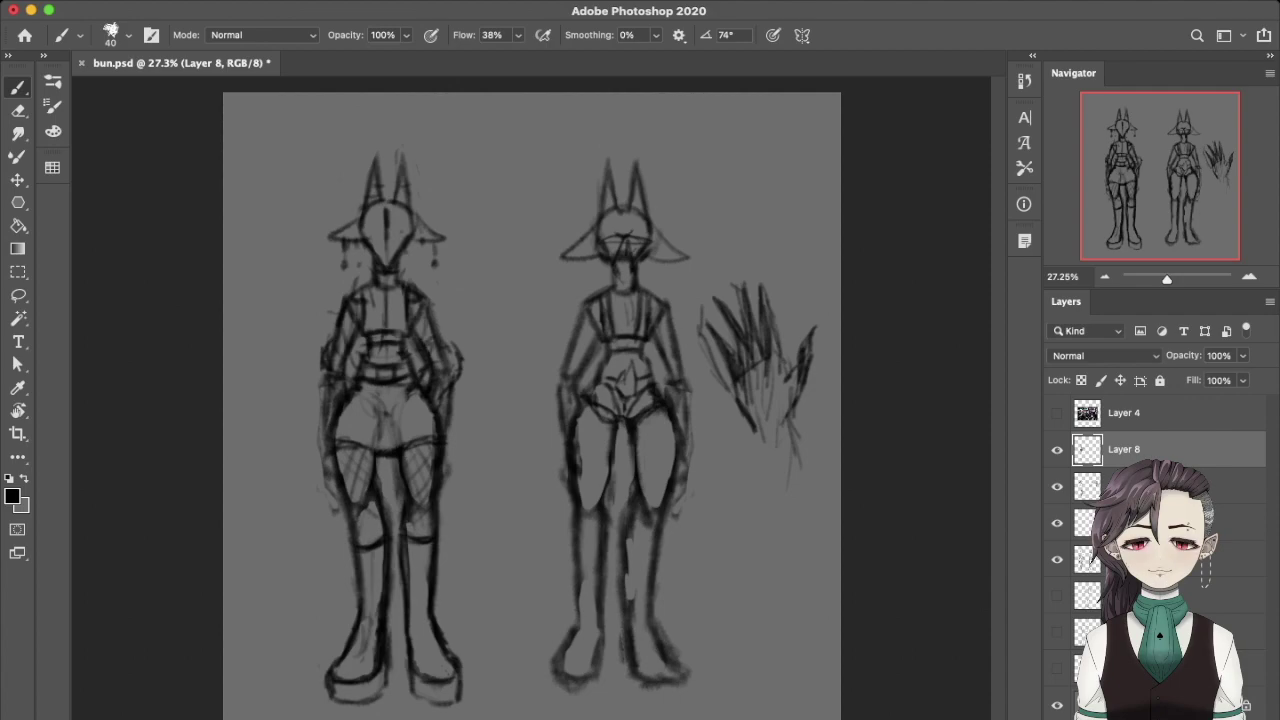